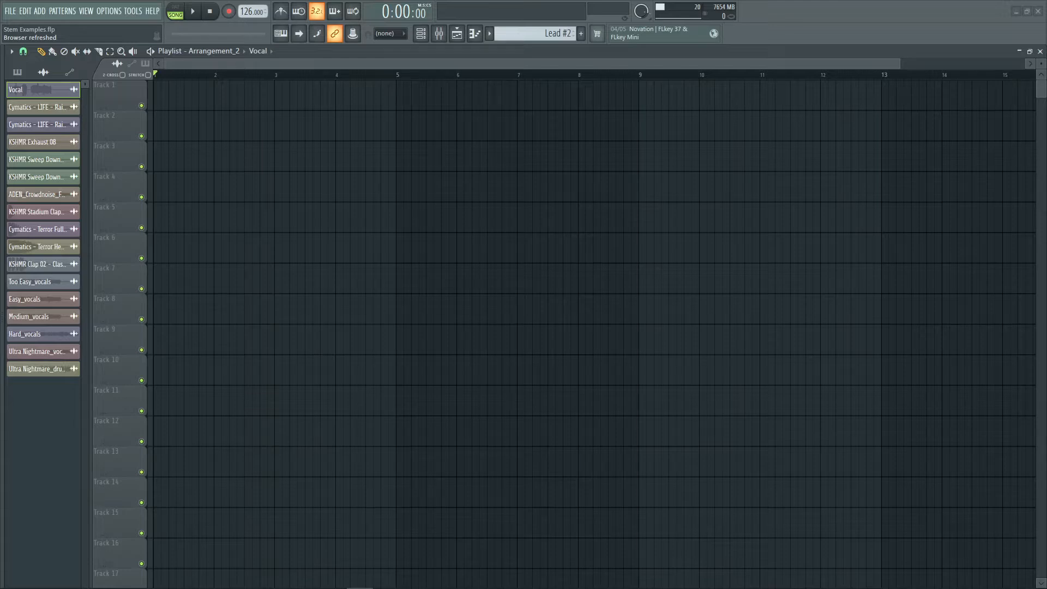
# Switch the playlist to the arrangement named Arrangement
pyautogui.hotkey('alt', 'Tab')
pyautogui.click(213, 50)
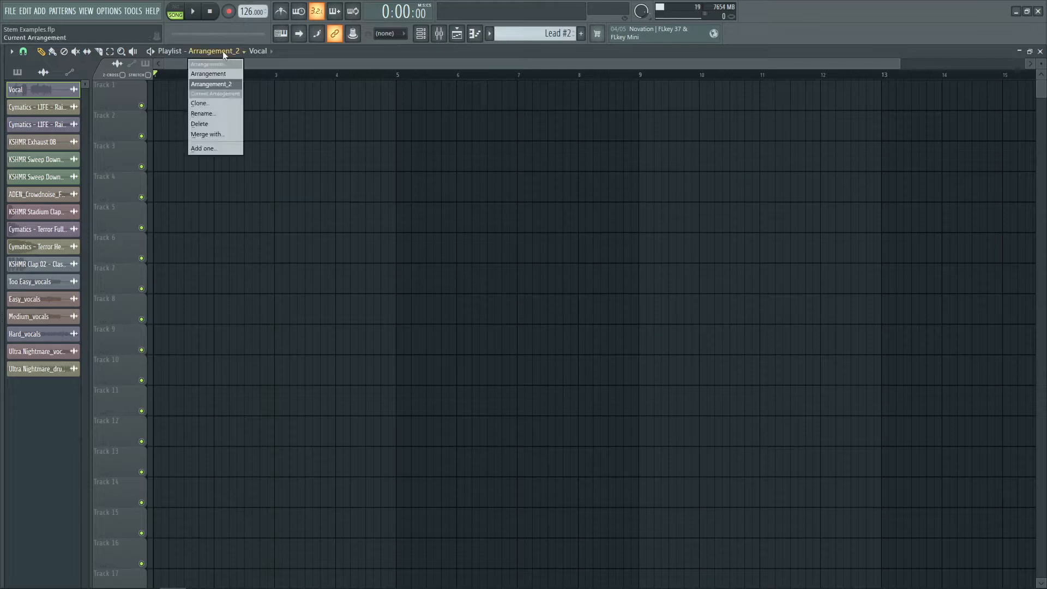
pyautogui.click(218, 72)
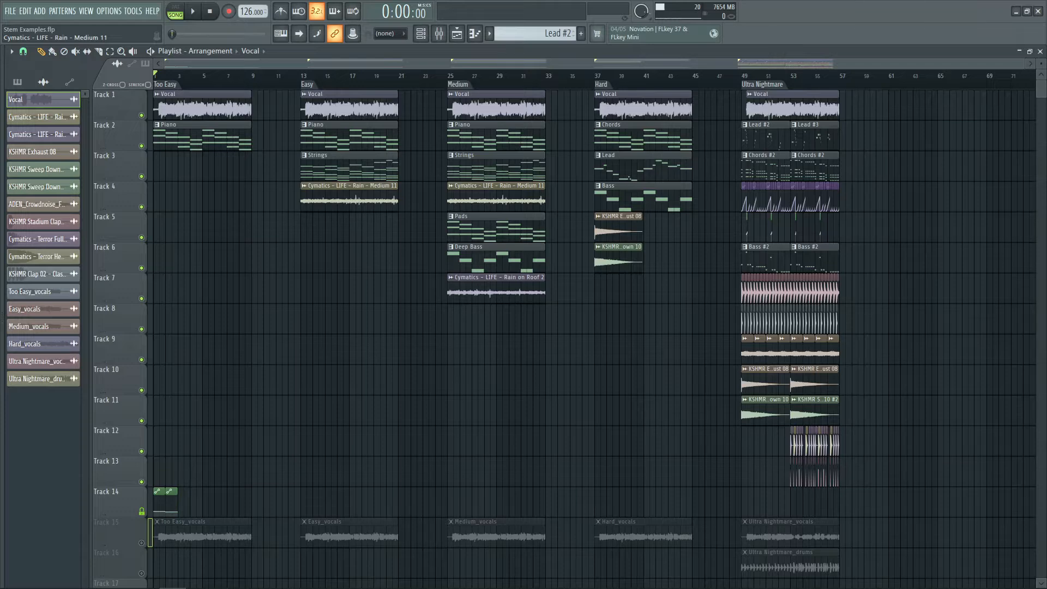
# Solo Track 1 and play back the Too Easy section
pyautogui.scroll(5, 152, 74)
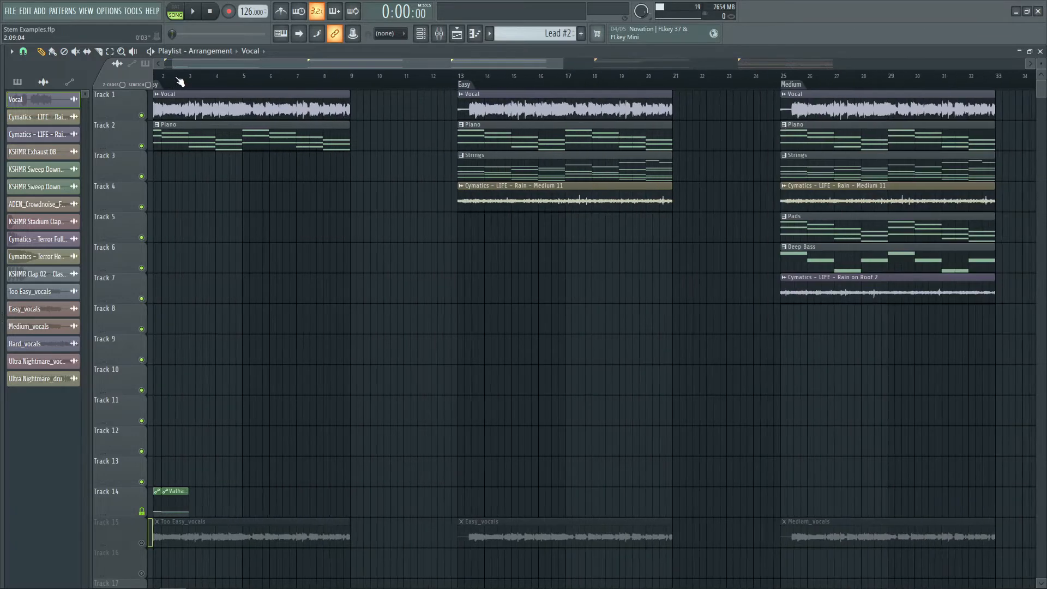
pyautogui.rightClick(142, 116)
pyautogui.press('space')
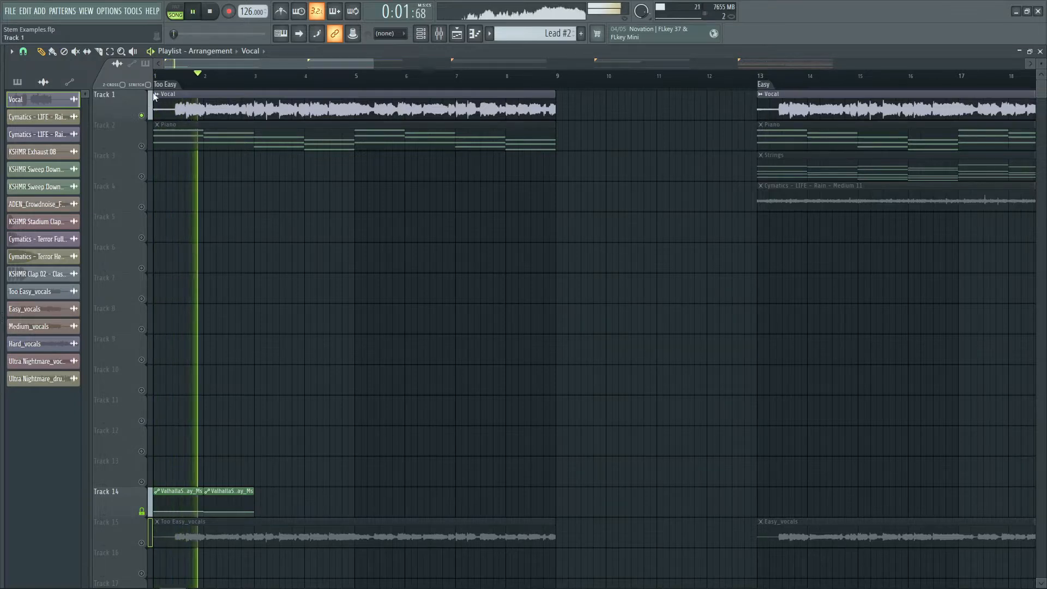
pyautogui.scroll(3, 168, 81)
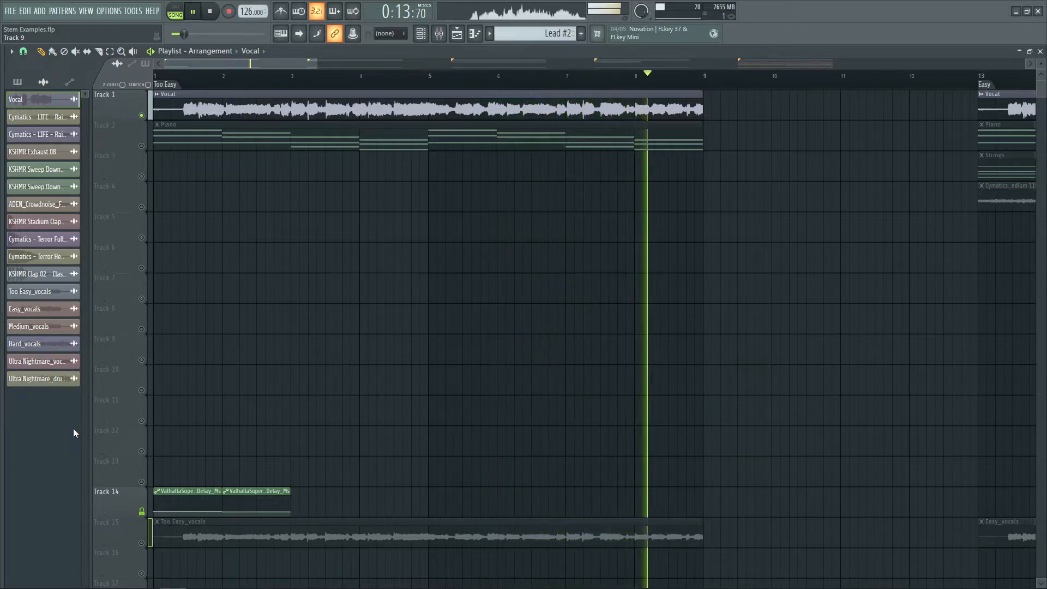
pyautogui.press('space')
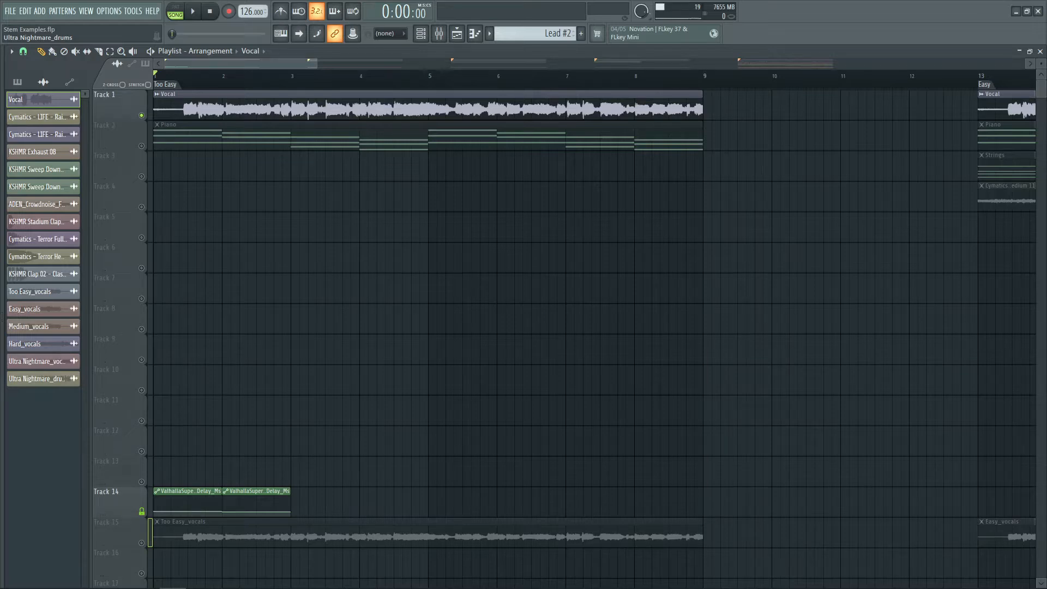
# Unsolo Track 1 and mute Tracks 15 and 16 holding the vocal and drum stems
pyautogui.rightClick(141, 116)
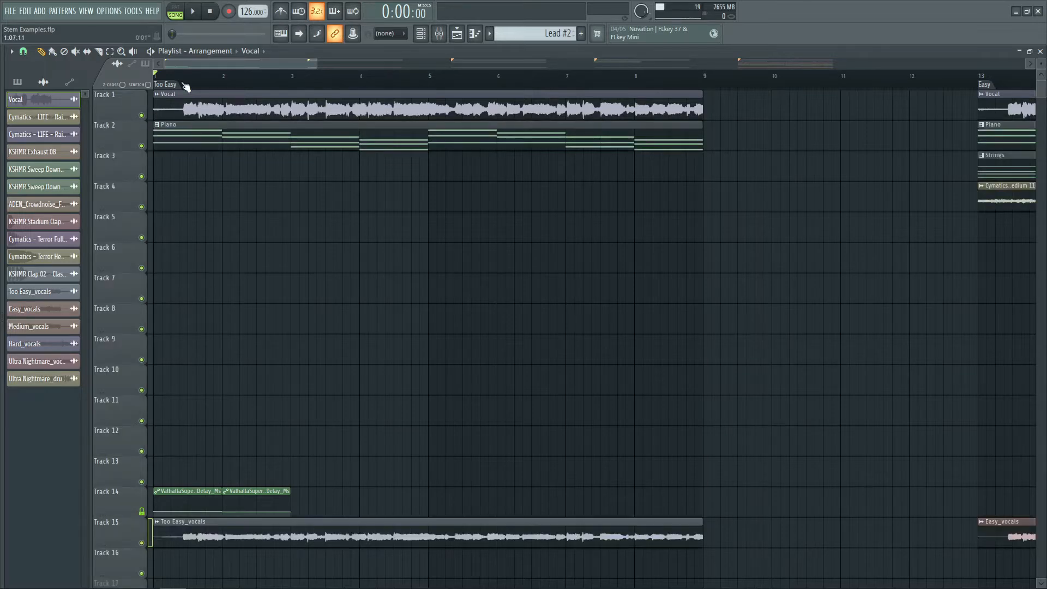
pyautogui.scroll(-8, 186, 86)
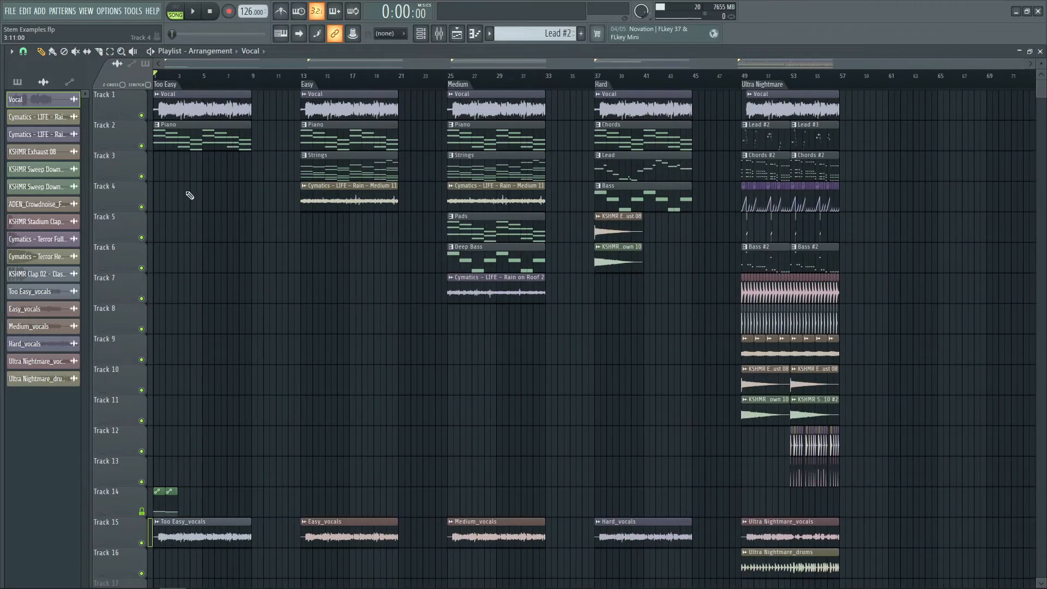
pyautogui.moveTo(141, 542); pyautogui.dragTo(141, 573)
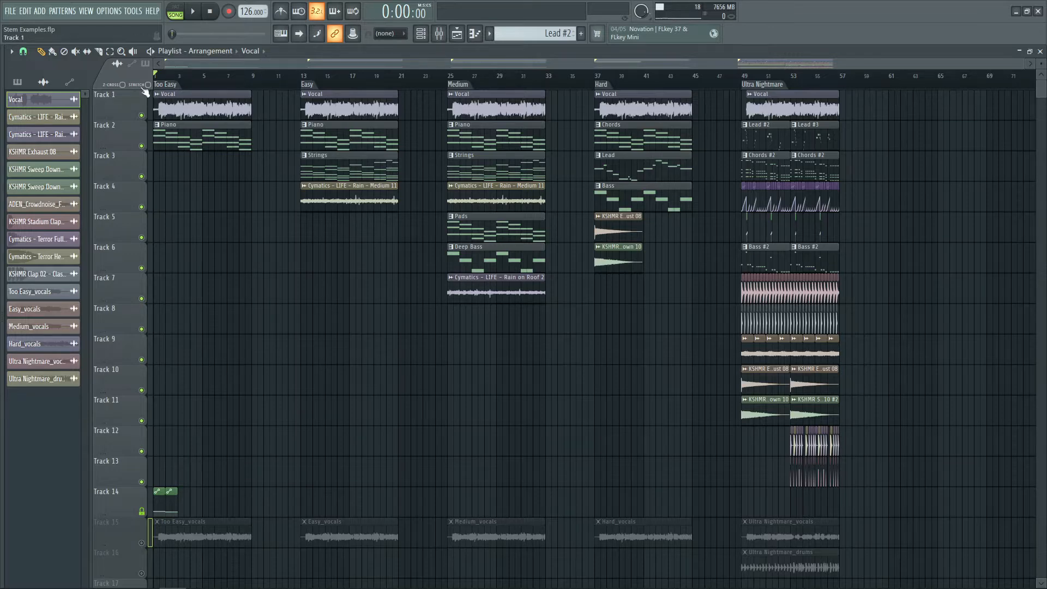
# Zoom in on the Too Easy section and play it back
pyautogui.scroll(4, 191, 76)
pyautogui.moveTo(189, 64); pyautogui.dragTo(124, 70)
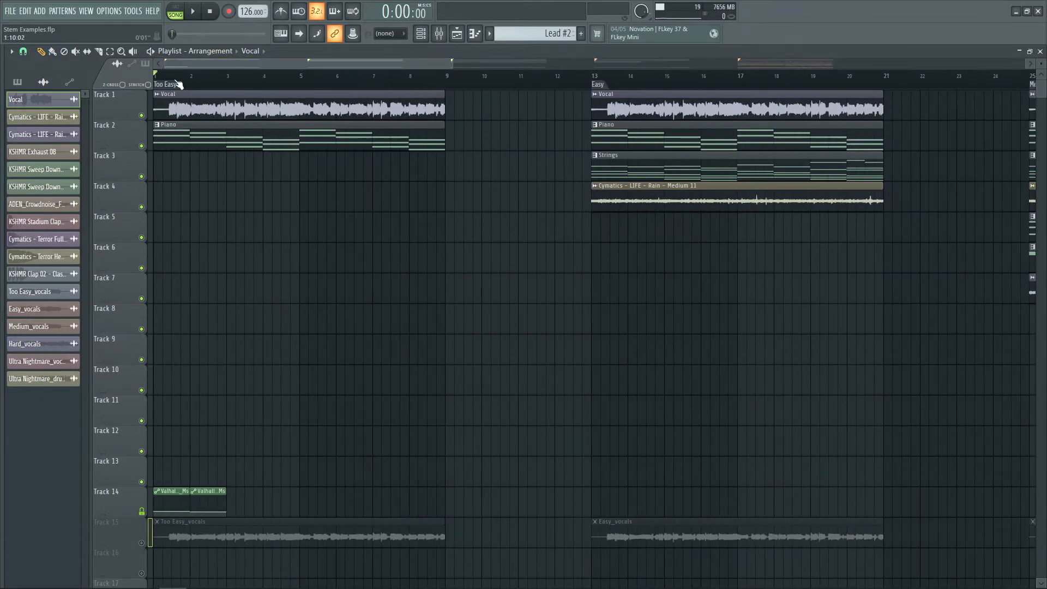
pyautogui.scroll(2, 180, 80)
pyautogui.moveTo(192, 62); pyautogui.dragTo(134, 71)
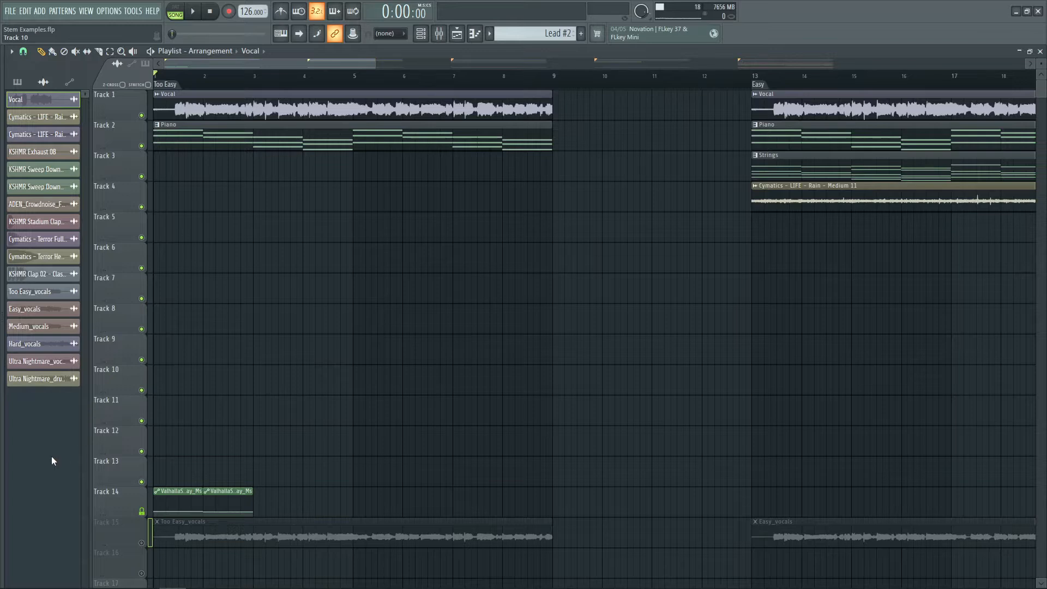
pyautogui.press('space')
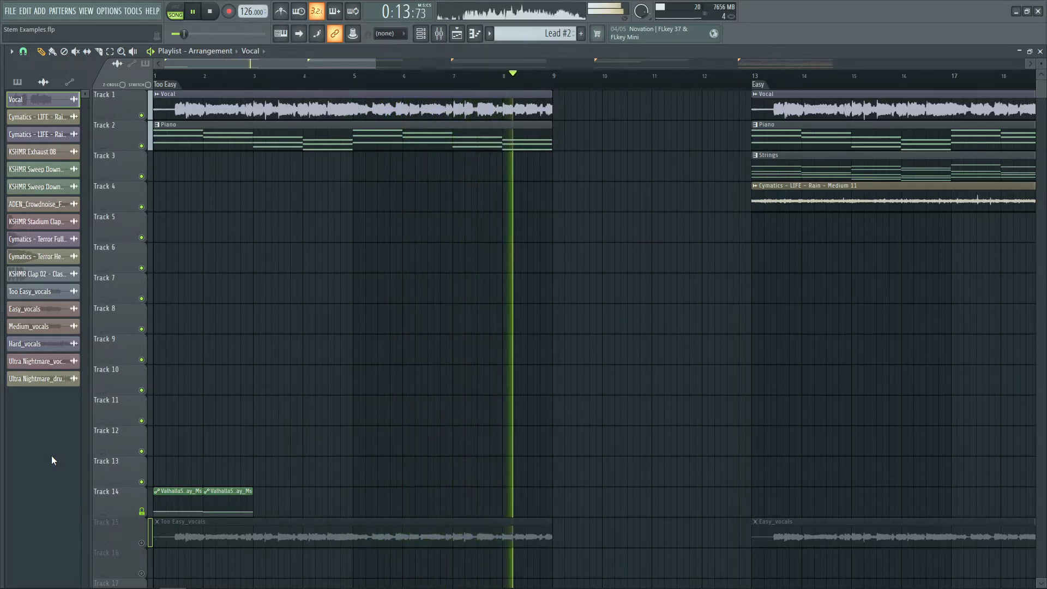
pyautogui.press('space')
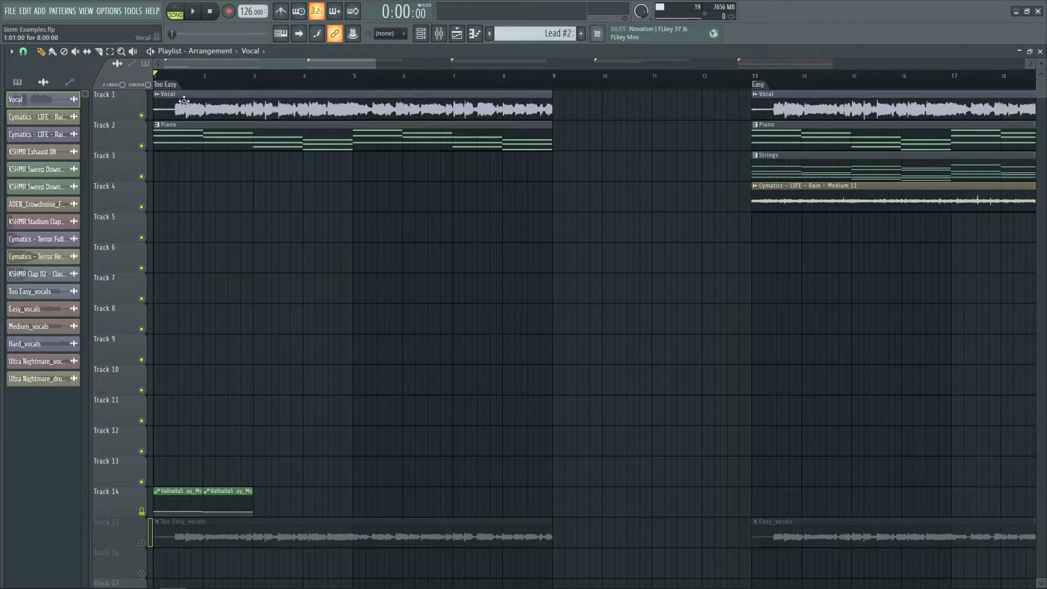
# Jump to the Easy section and play it back
pyautogui.scroll(-2, 205, 85)
pyautogui.scroll(-1, 479, 87)
pyautogui.click(482, 76)
pyautogui.scroll(3, 374, 82)
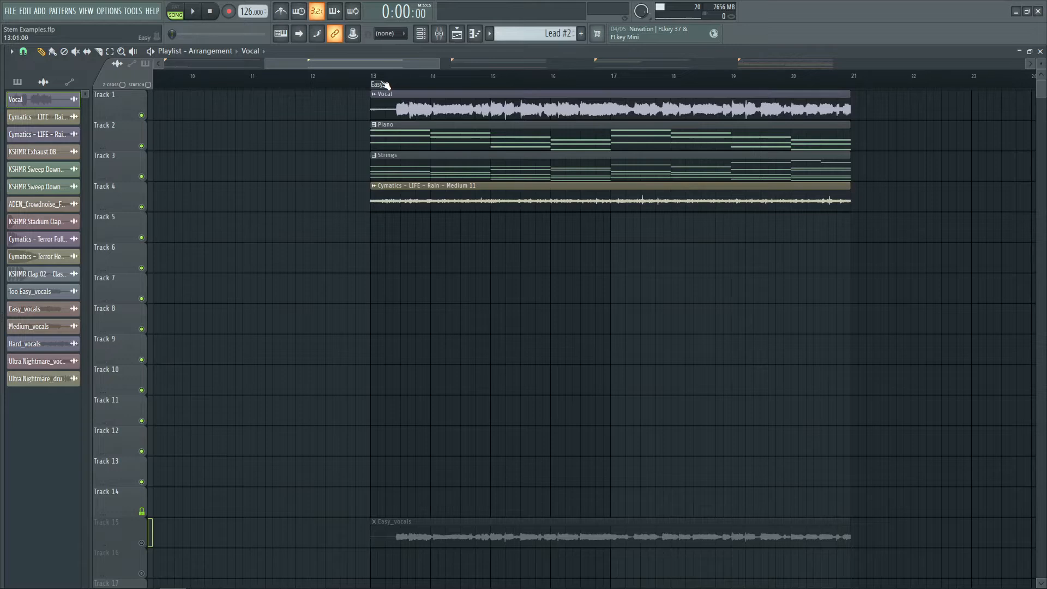
pyautogui.hscroll(2, 474, 60)
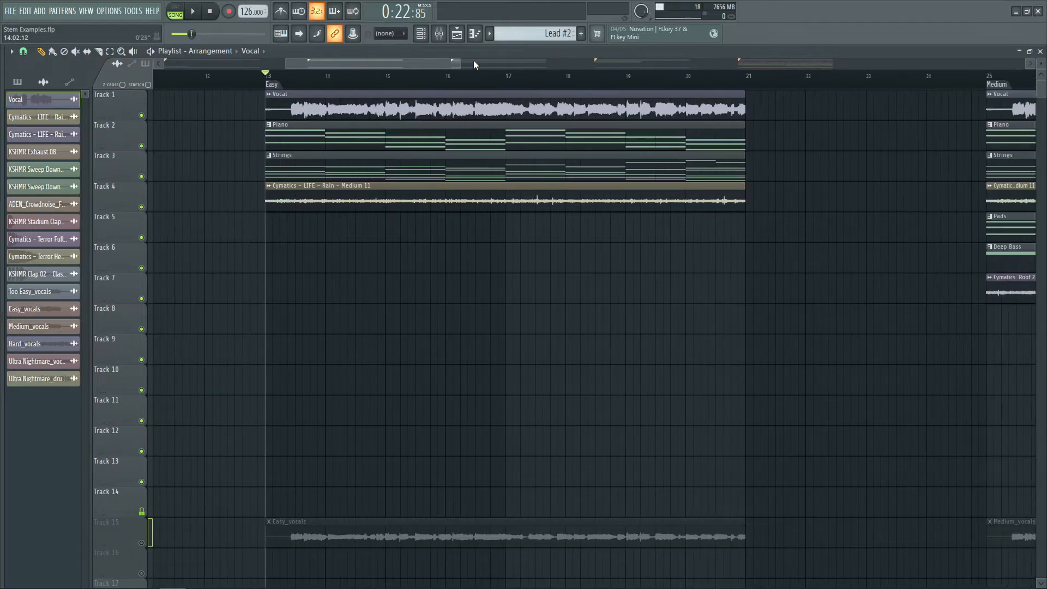
pyautogui.hscroll(1, 482, 60)
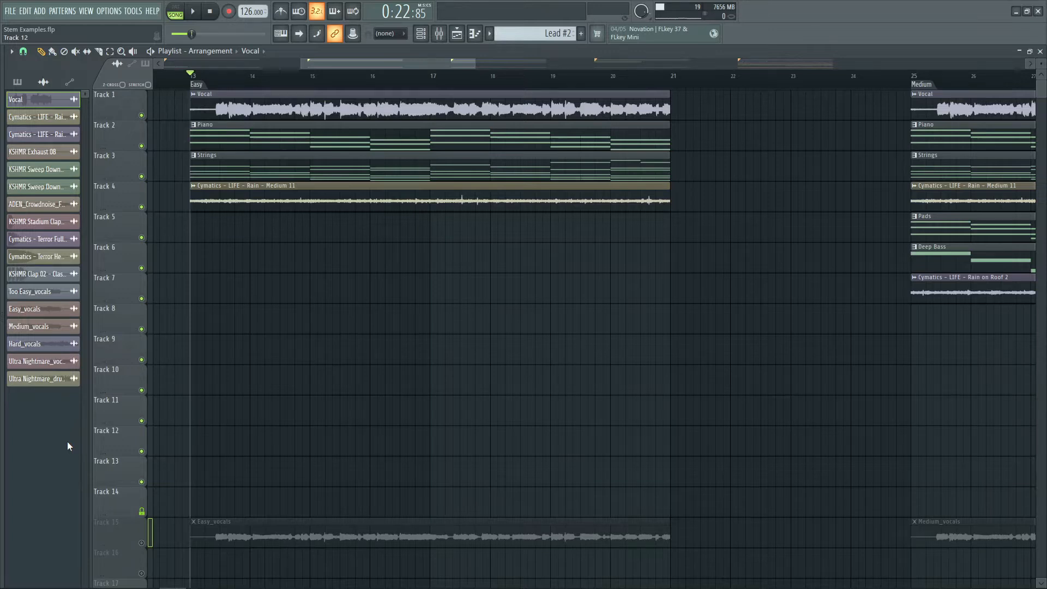
pyautogui.press('space')
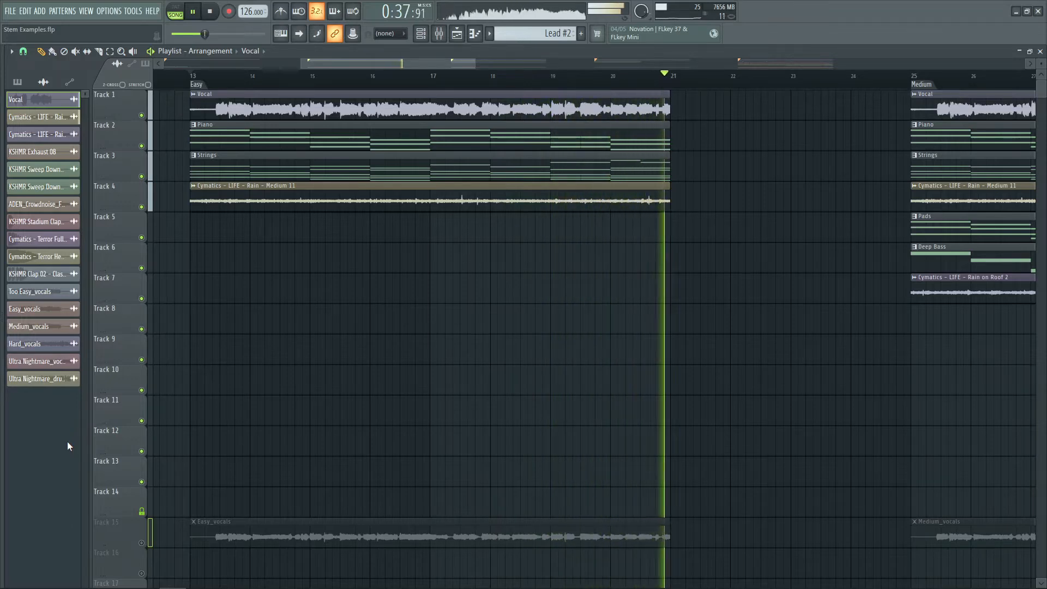
pyautogui.press('space')
# Jump to the Medium section and play through the Medium and Hard sections
pyautogui.scroll(-3, 605, 76)
pyautogui.scroll(3, 607, 80)
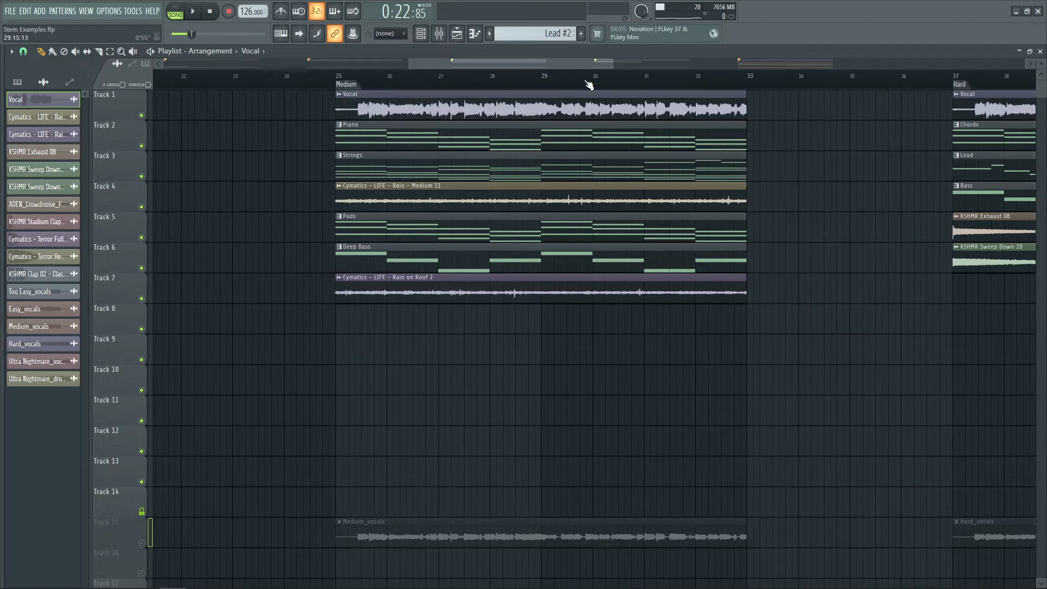
pyautogui.click(338, 80)
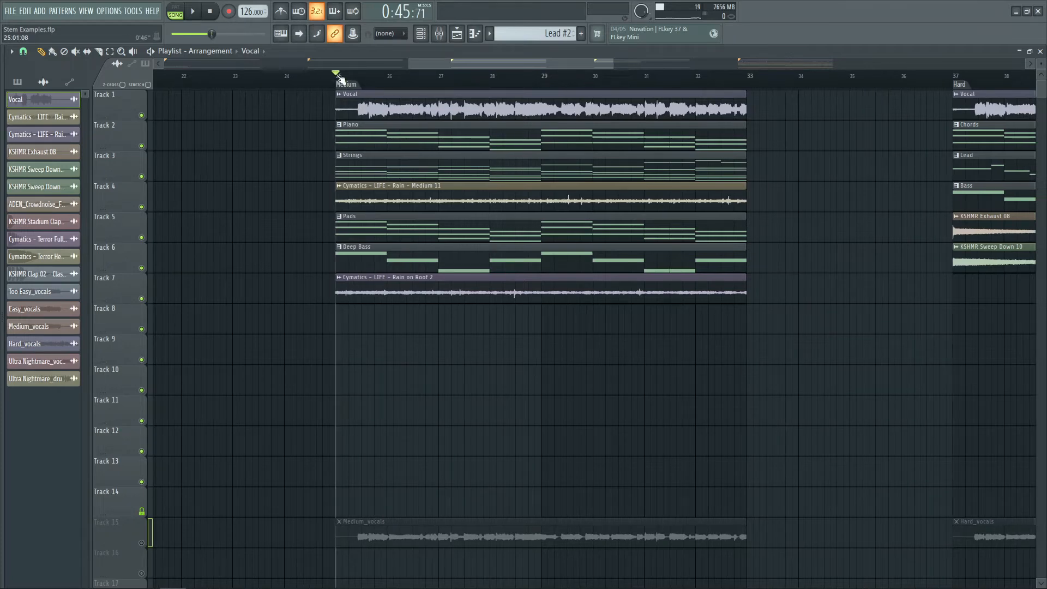
pyautogui.scroll(-3, 673, 61)
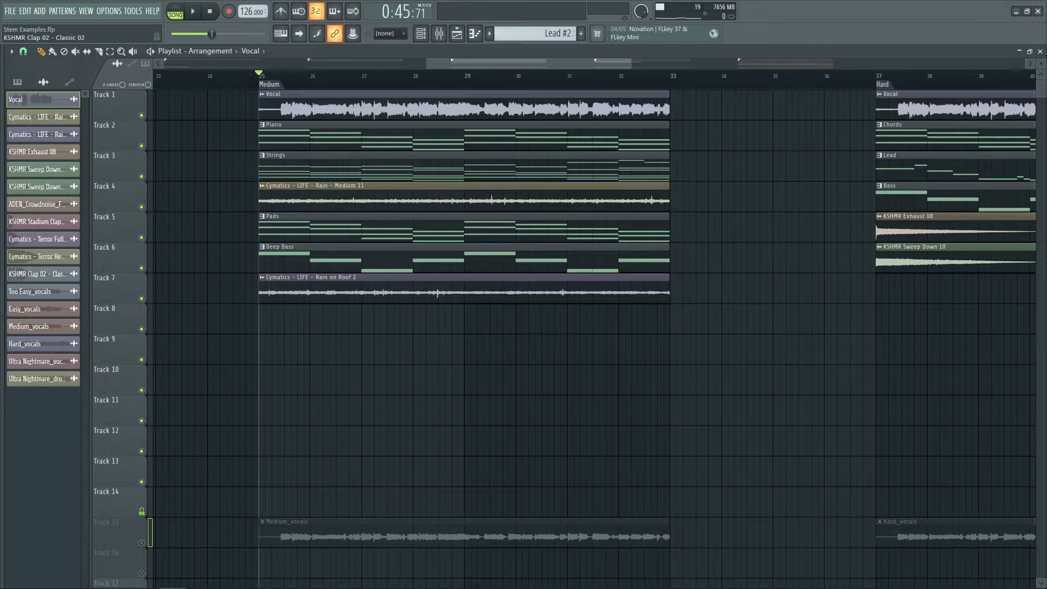
pyautogui.press('space')
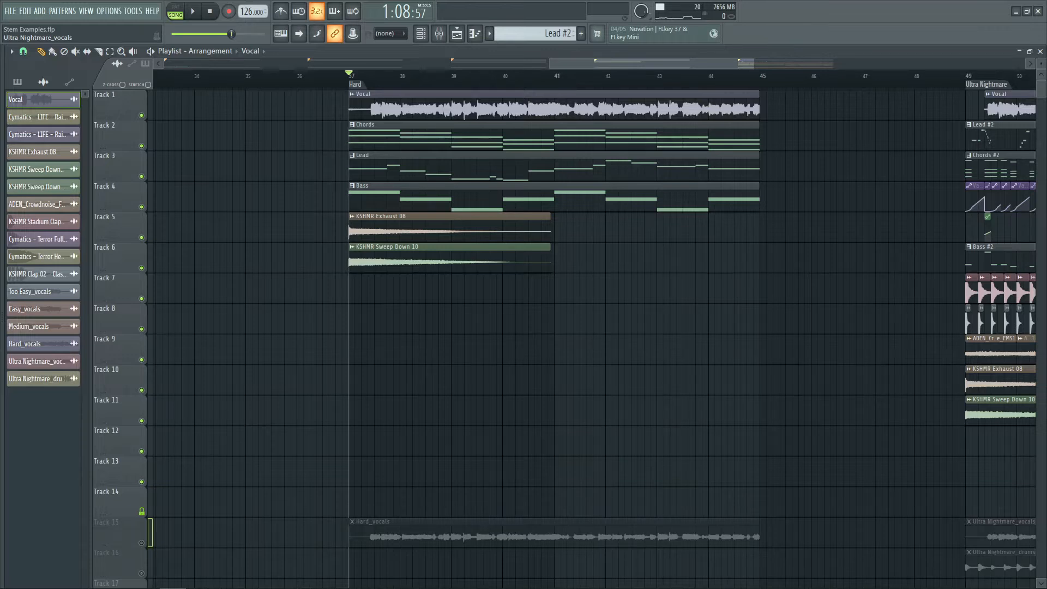
pyautogui.press('space')
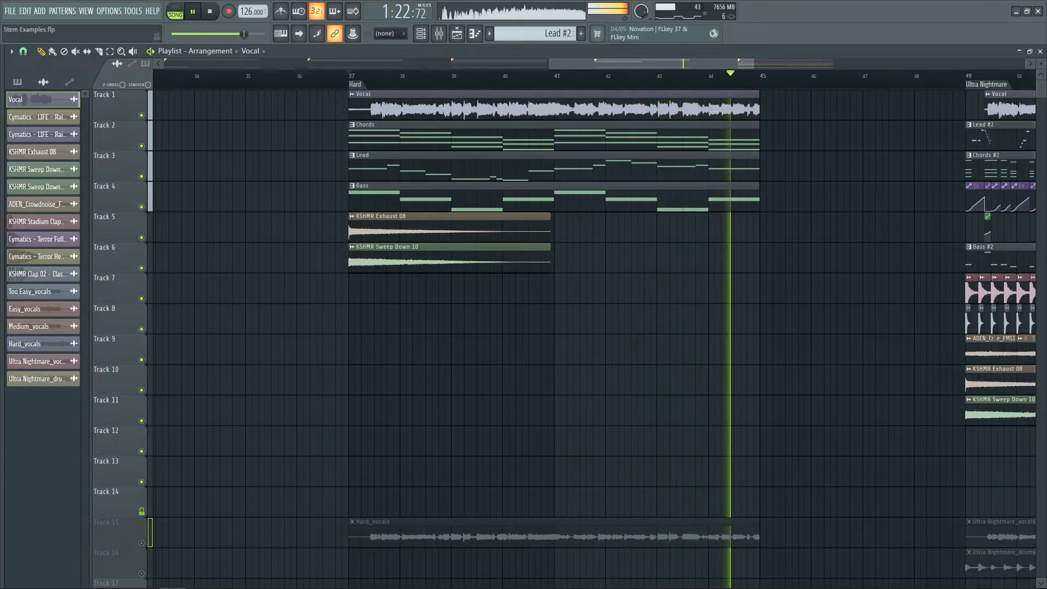
pyautogui.press('space')
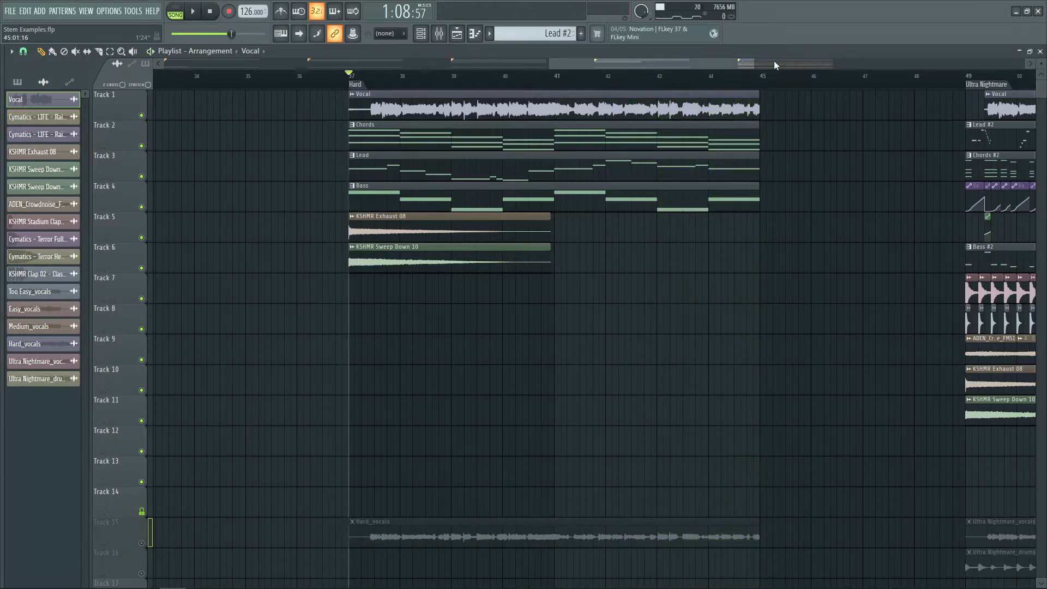
# Move the playhead to the Ultra Nightmare section and play it back
pyautogui.click(773, 61)
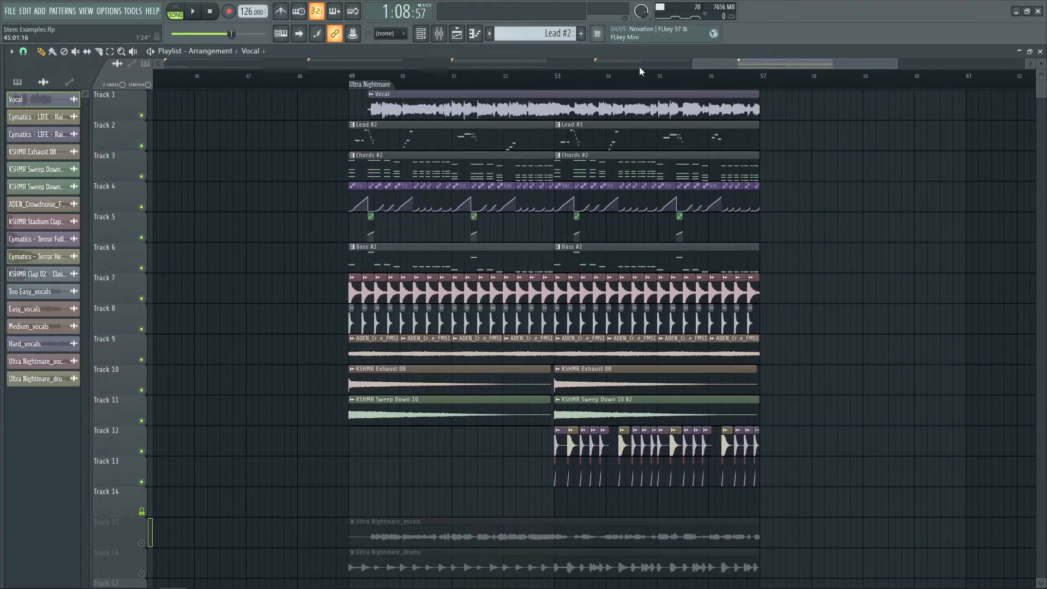
pyautogui.click(354, 75)
pyautogui.click(349, 74)
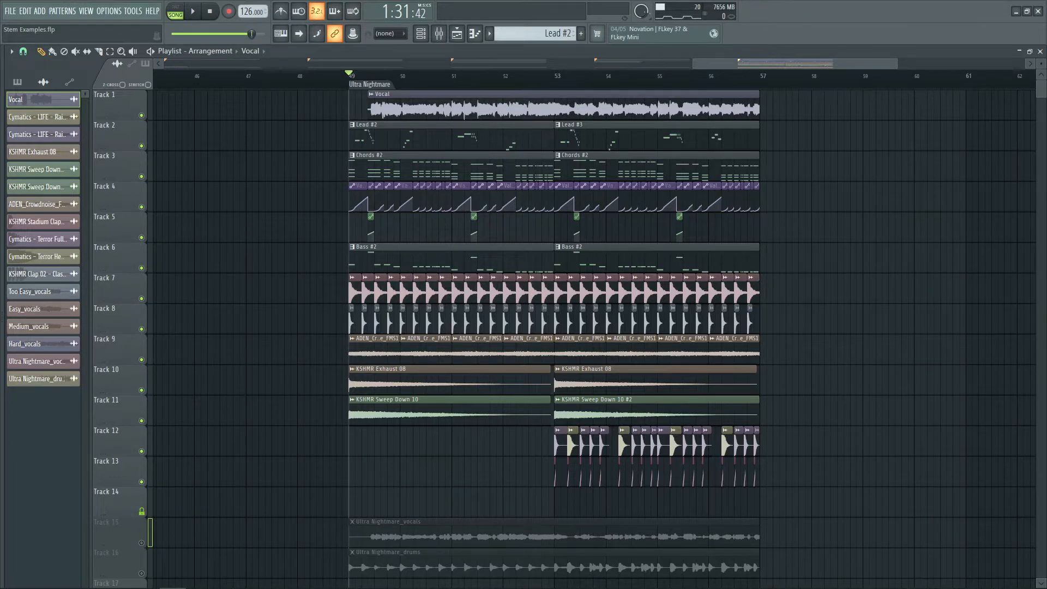
pyautogui.press('space')
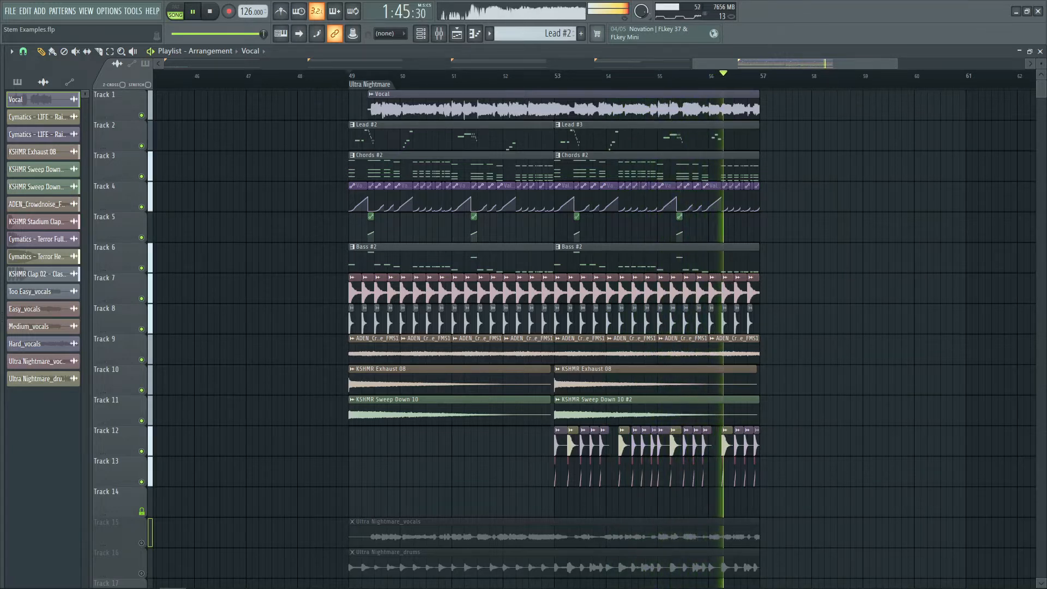
pyautogui.press('space')
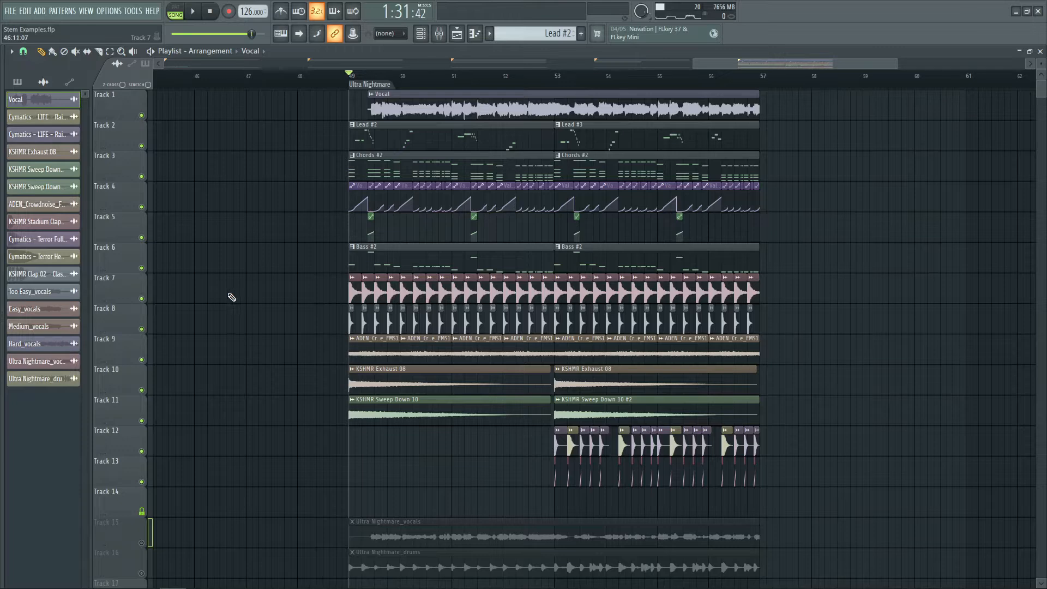
# Return to the song start, solo Track 1 again and play back the Too Easy section
pyautogui.moveTo(787, 66); pyautogui.dragTo(152, 78)
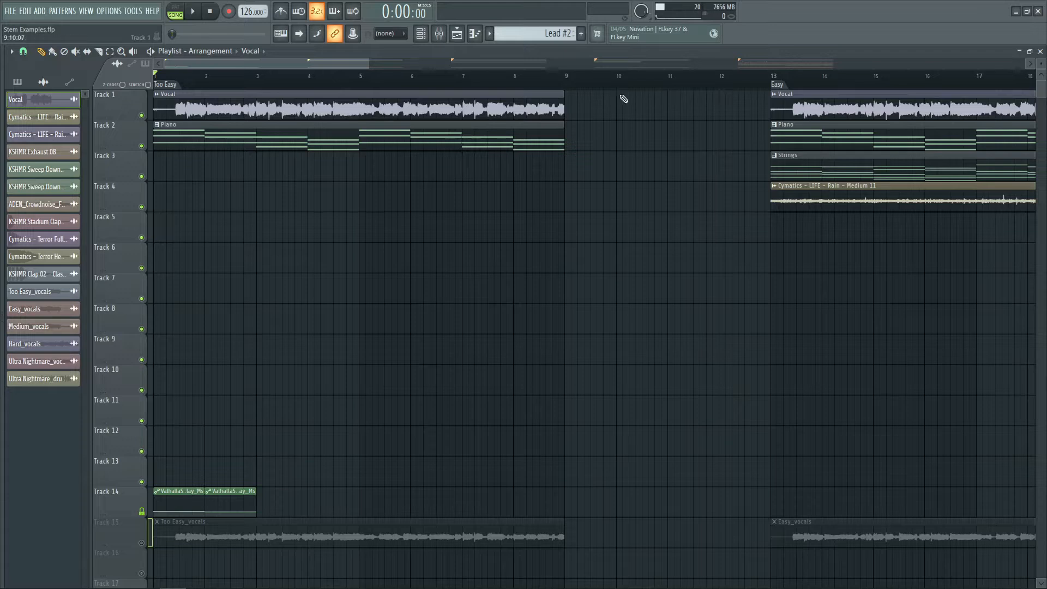
pyautogui.scroll(3, 172, 94)
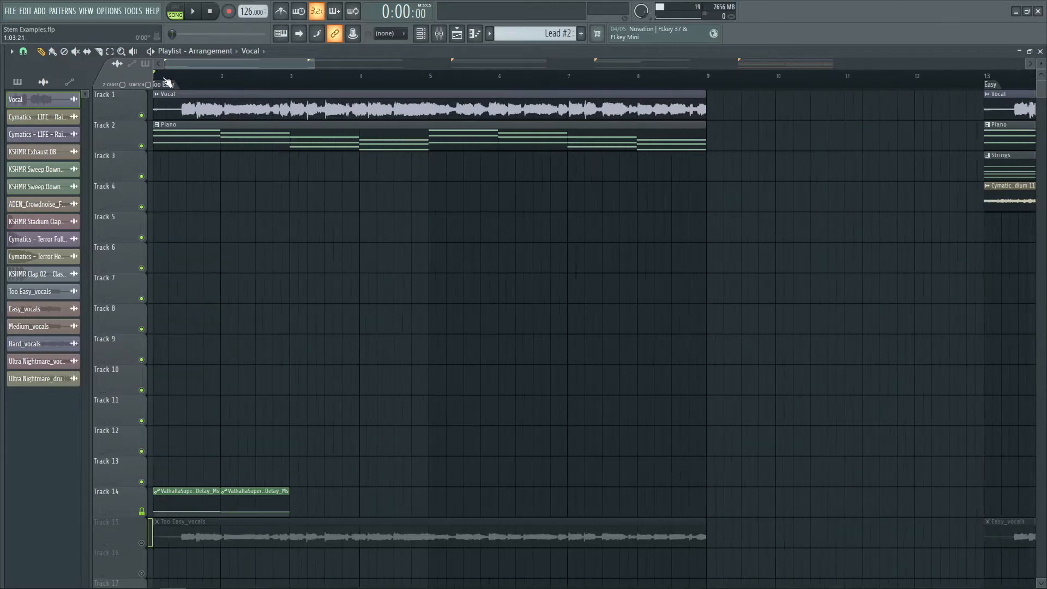
pyautogui.rightClick(145, 116)
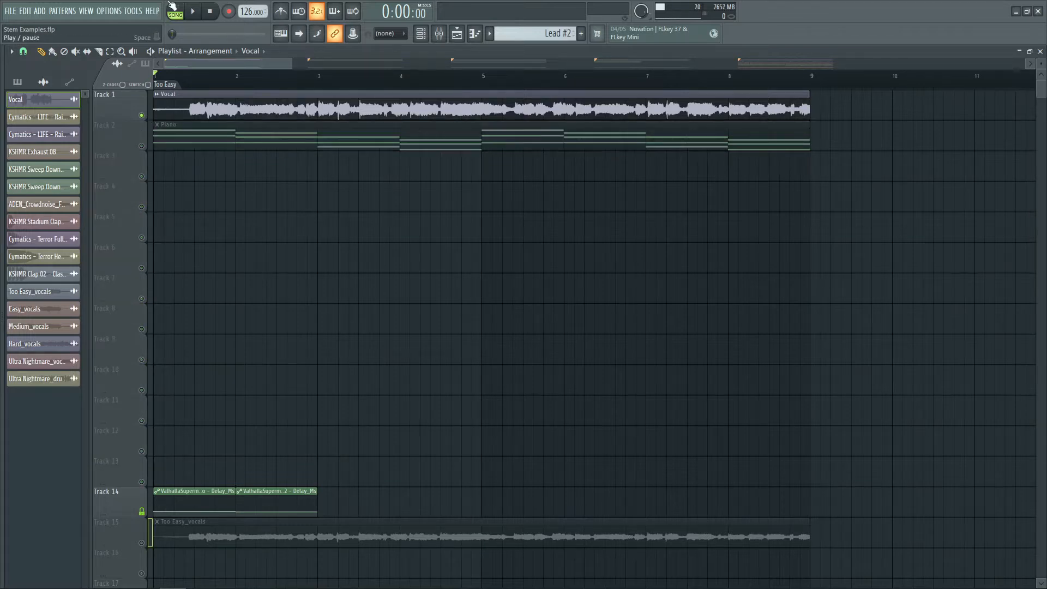
pyautogui.press('space')
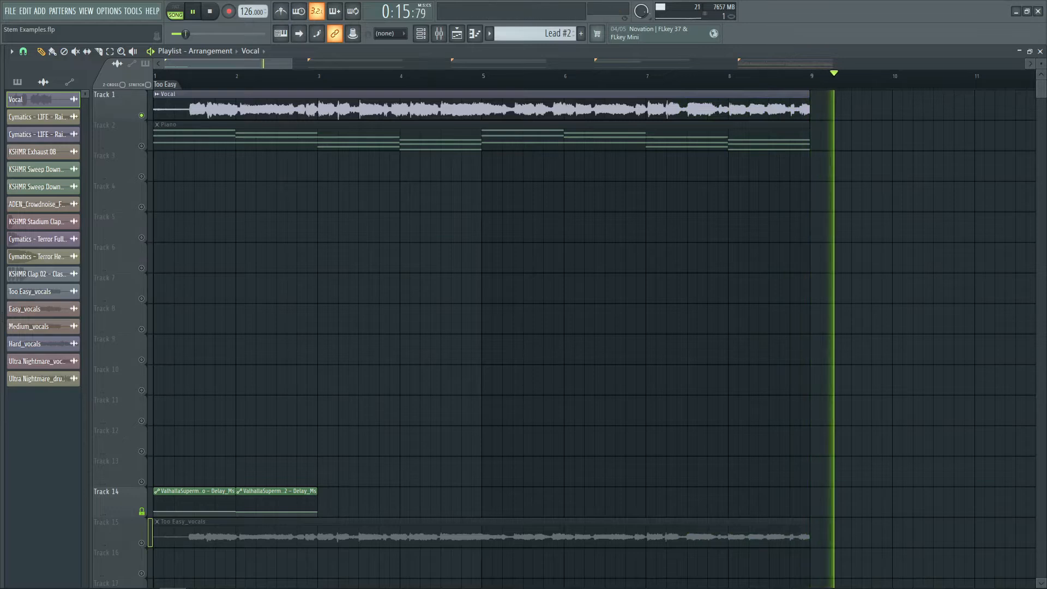
pyautogui.press('space')
# Solo Track 15 holding the vocal stems and play back the Too Easy vocal stem
pyautogui.scroll(-5, 327, 210)
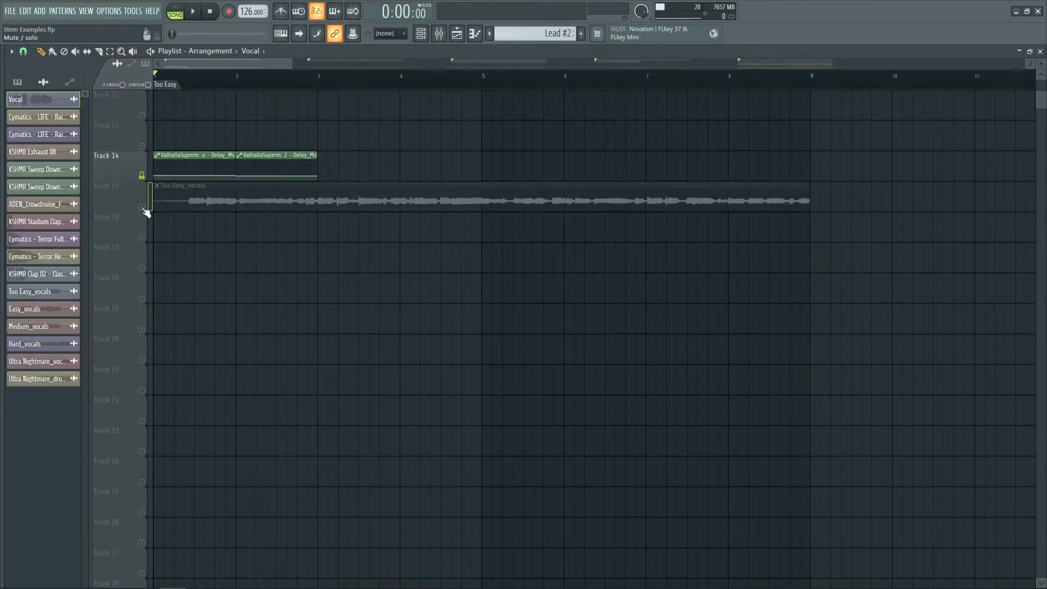
pyautogui.click(142, 208)
pyautogui.press('space')
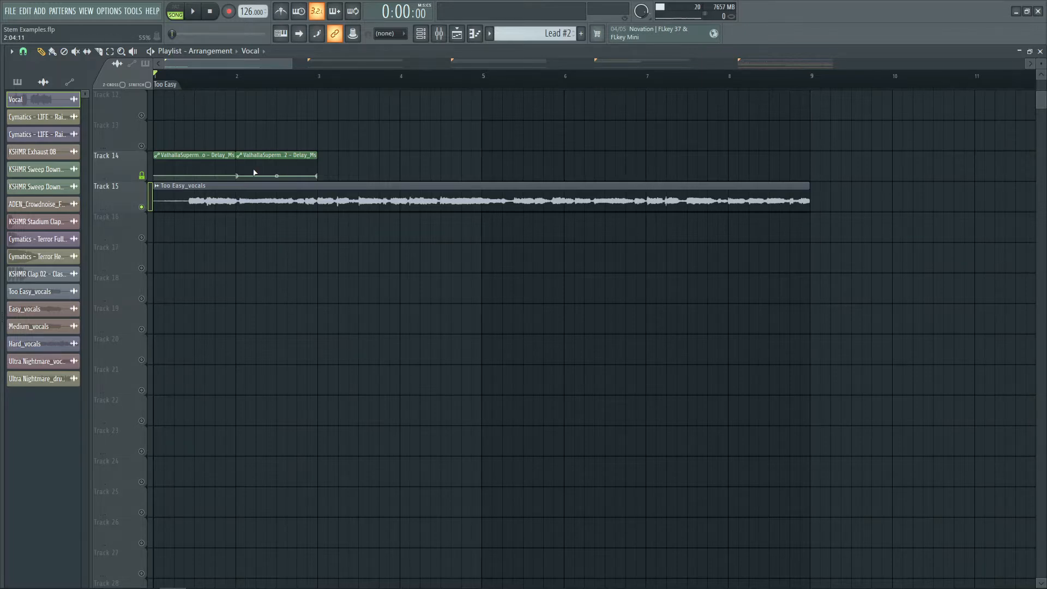
# Jump to the Easy section and play back the Easy vocal stem on its own
pyautogui.scroll(6, 439, 331)
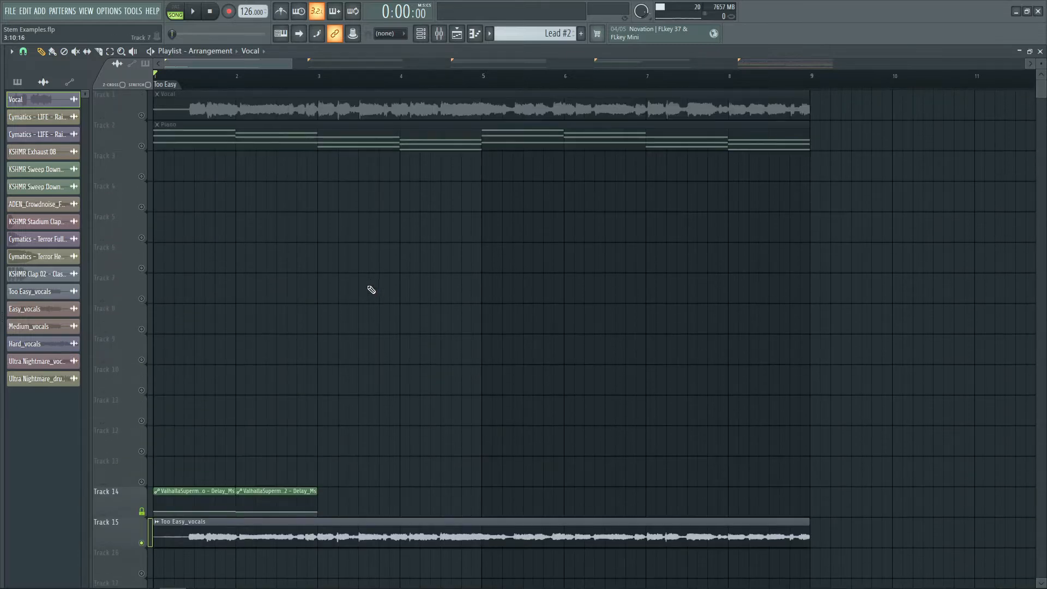
pyautogui.click(357, 64)
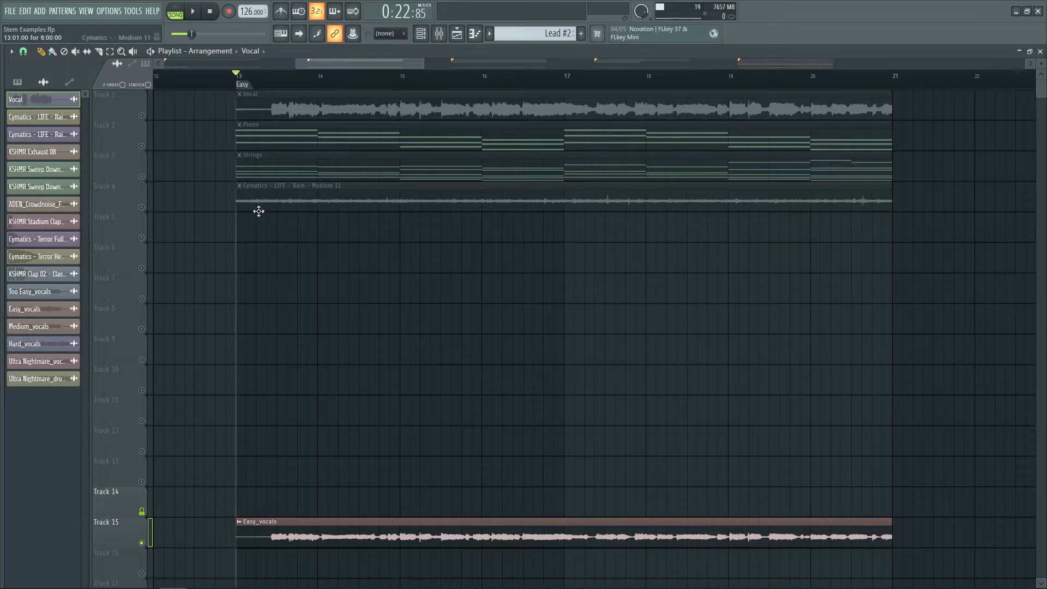
pyautogui.scroll(-2, 240, 229)
pyautogui.press('space')
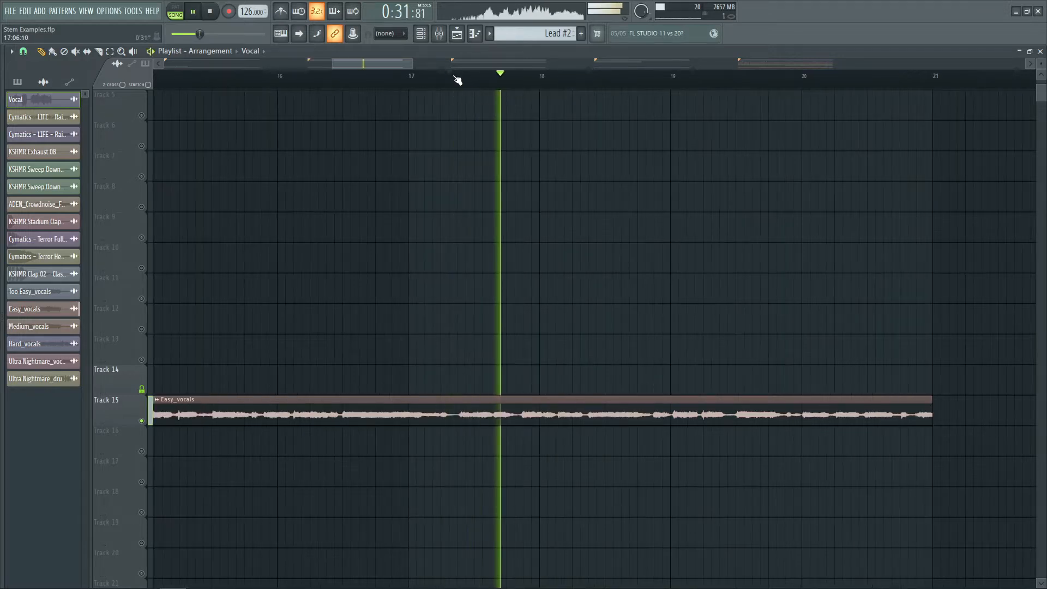
pyautogui.press('space')
# Jump to the Medium section and play the Medium vocal stem, then jump to and play the Hard section
pyautogui.scroll(-5, 457, 80)
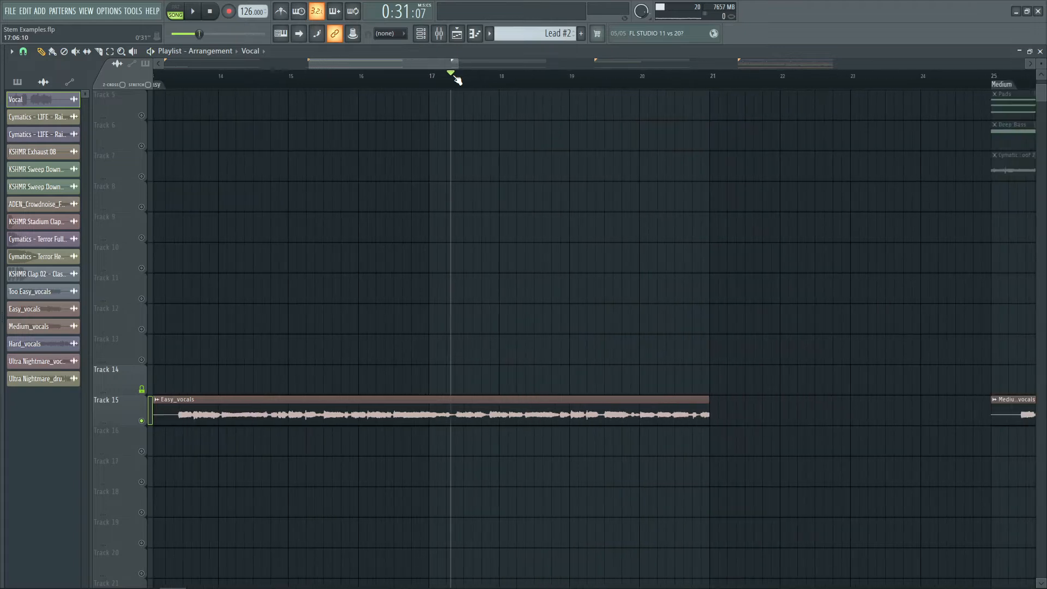
pyautogui.click(535, 62)
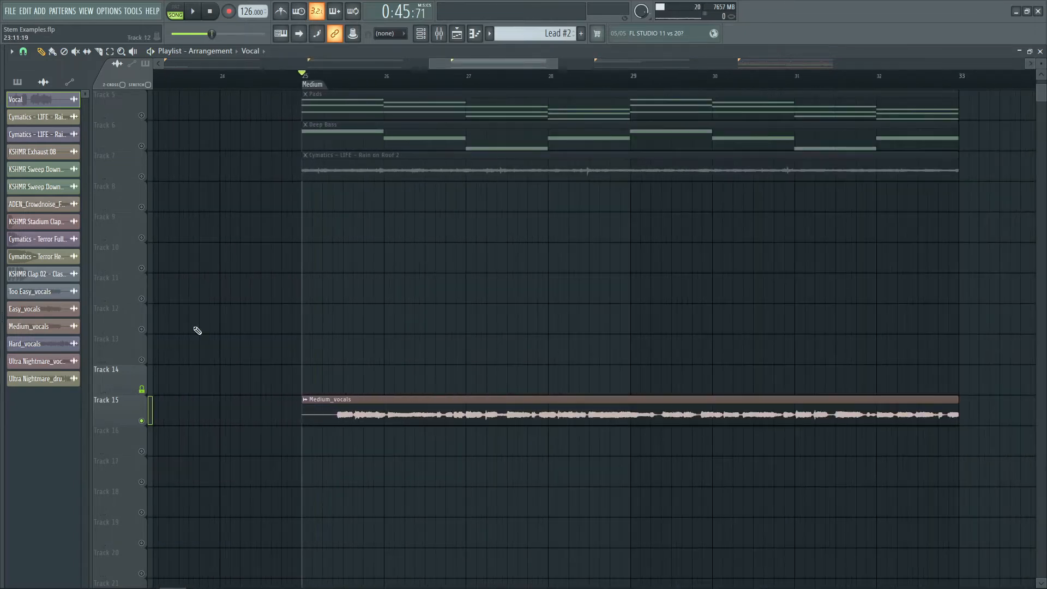
pyautogui.press('space')
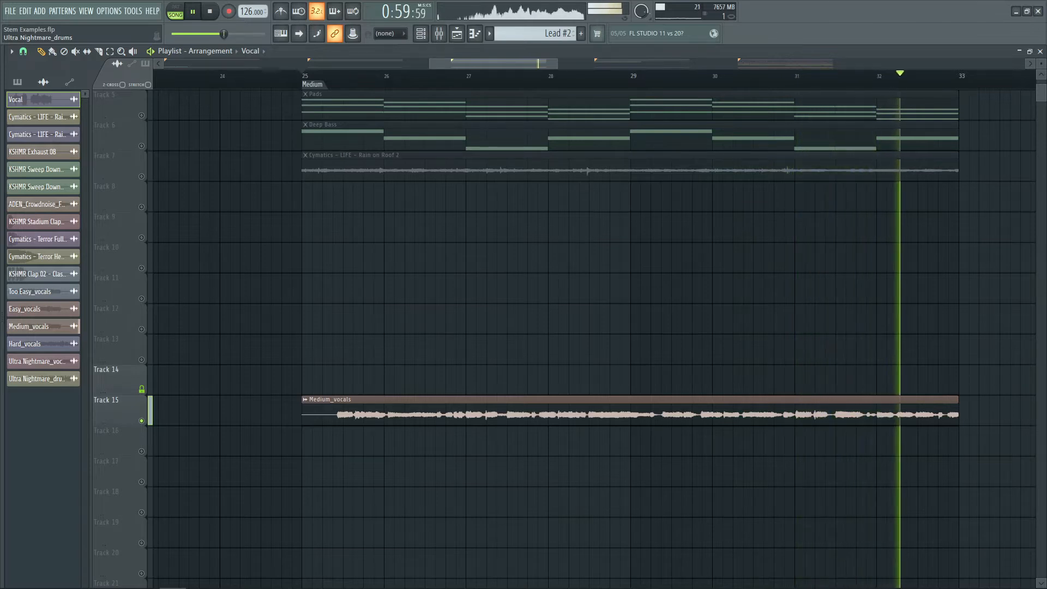
pyautogui.press('space')
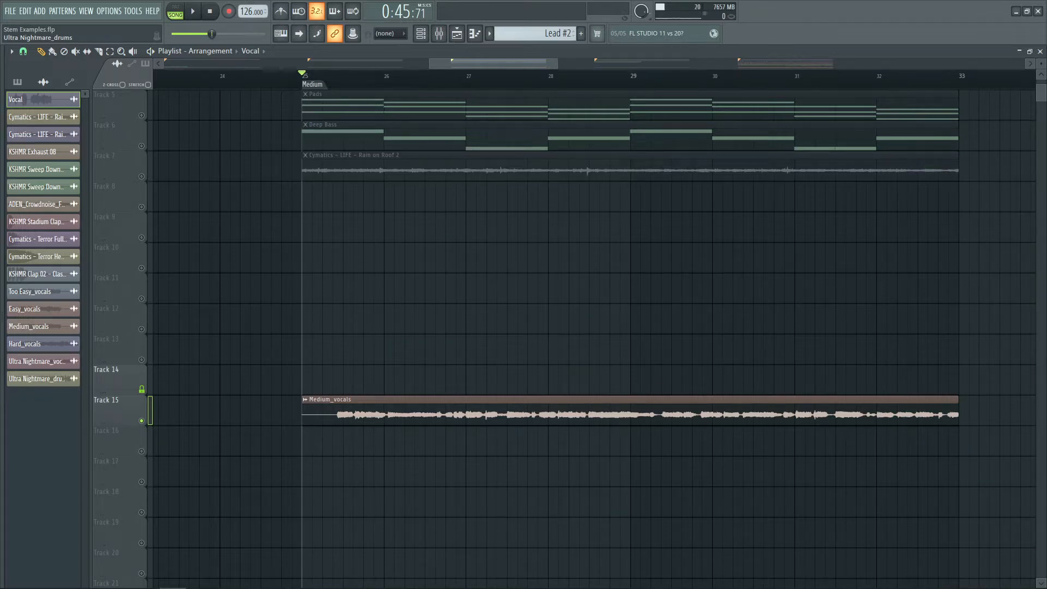
pyautogui.click(584, 66)
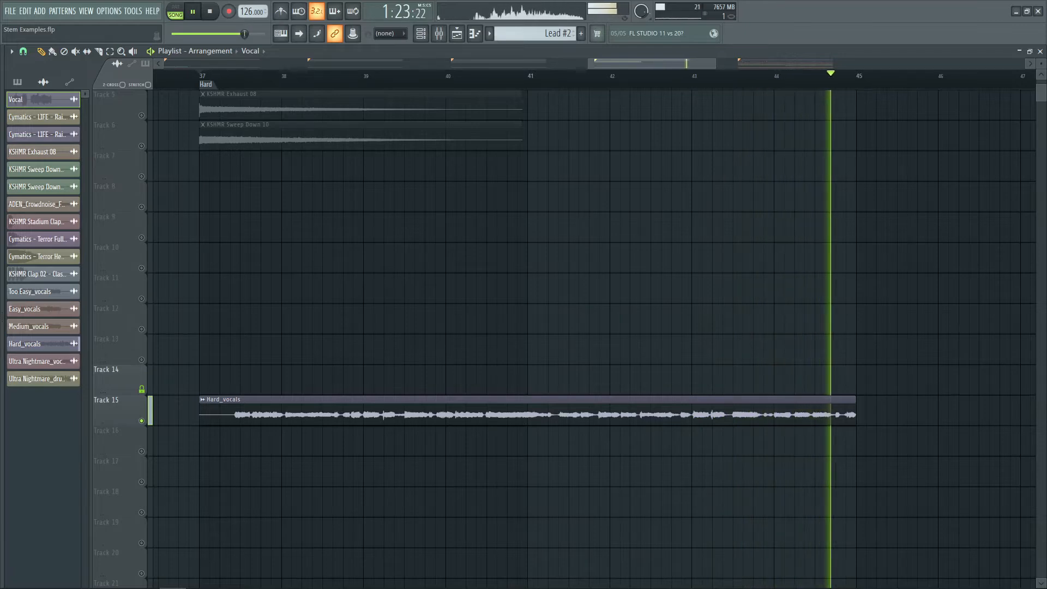
pyautogui.press('space')
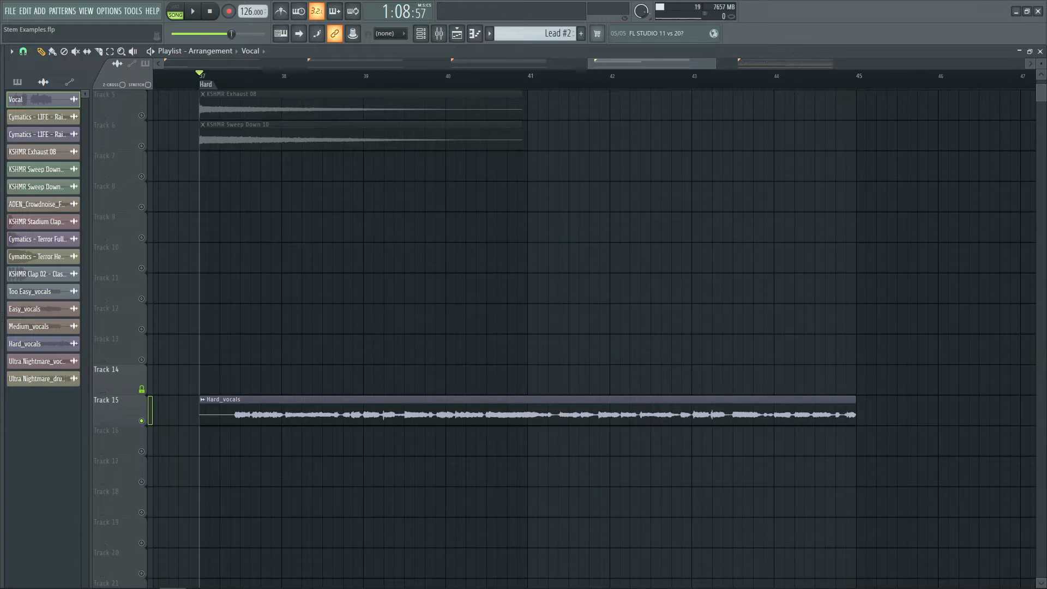
# Jump to the Ultra Nightmare section and play back its full arrangement
pyautogui.click(767, 61)
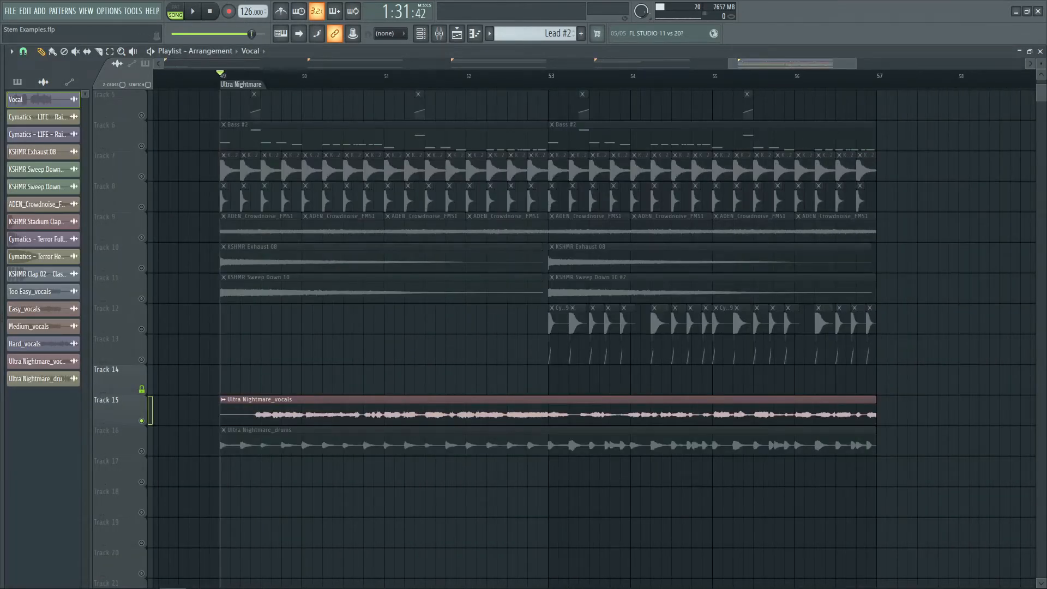
pyautogui.scroll(4, 176, 266)
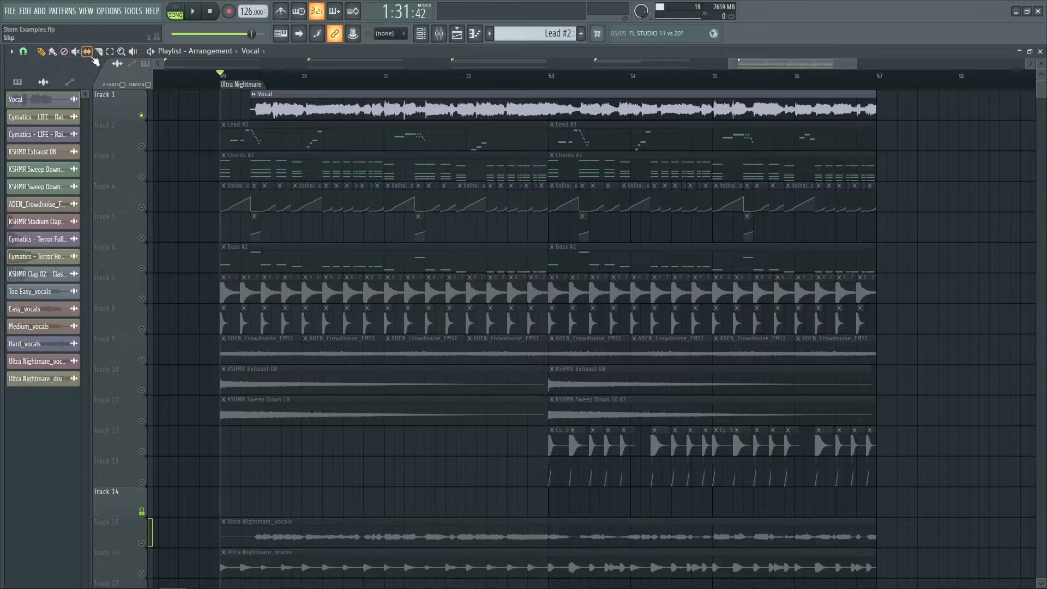
pyautogui.press('space')
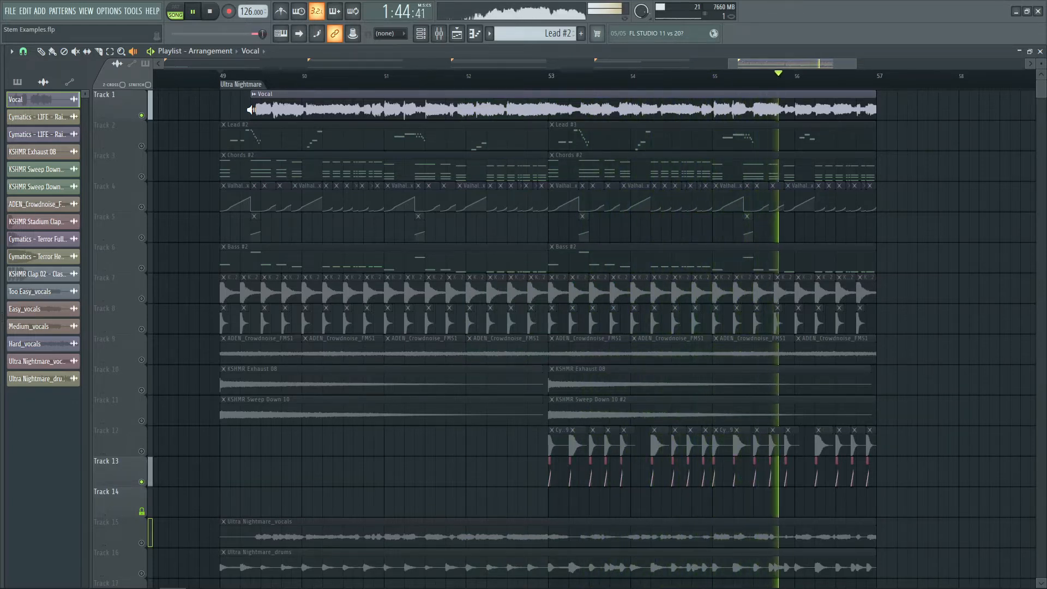
pyautogui.press('space')
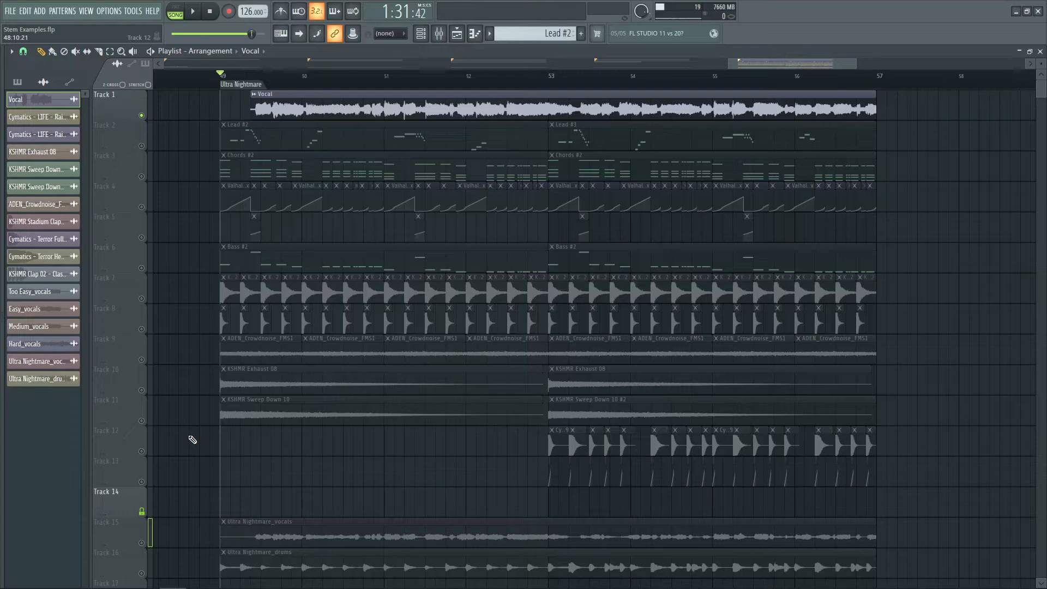
# Solo the Ultra Nightmare vocals track and play it back
pyautogui.scroll(-8, 193, 439)
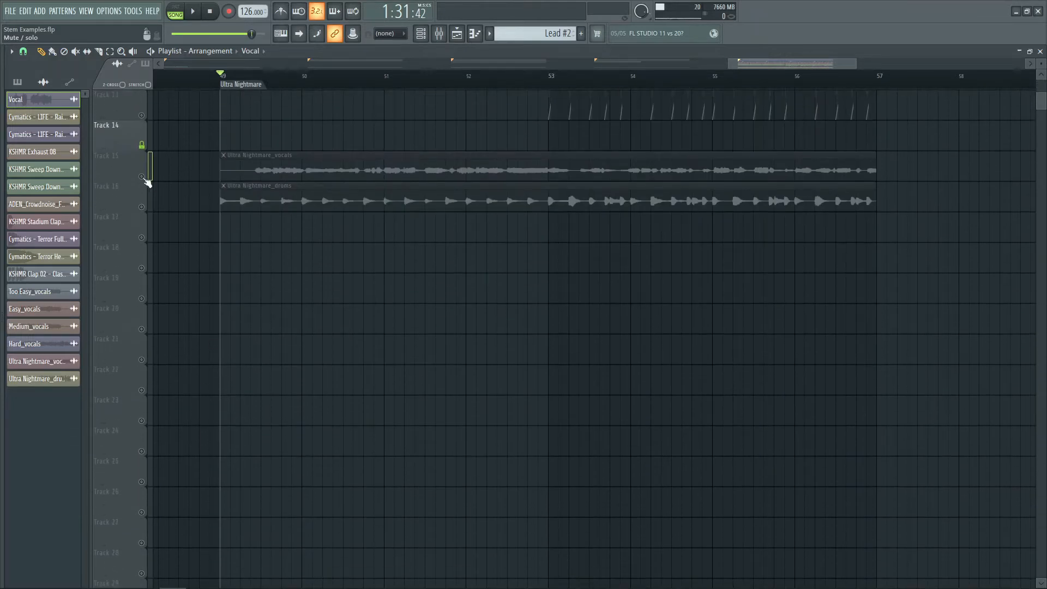
pyautogui.click(143, 178)
pyautogui.press('space')
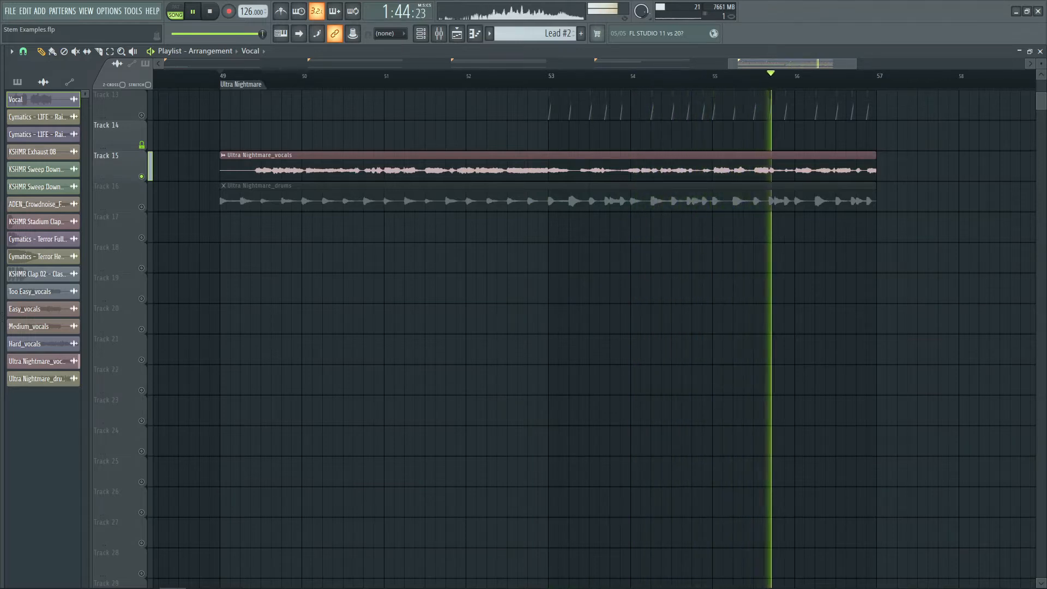
pyautogui.press('space')
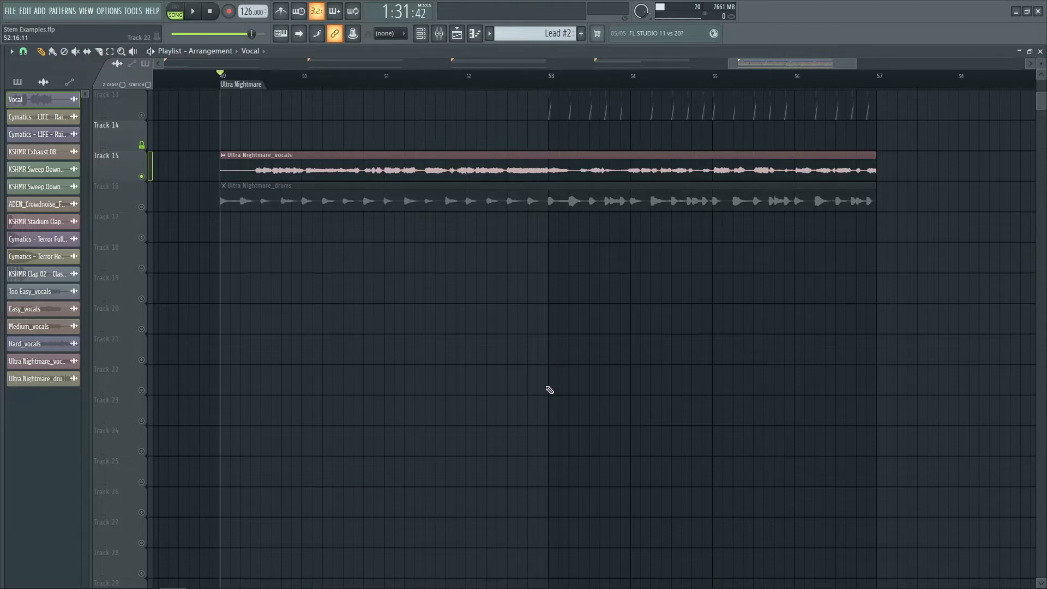
# Play back the soloed Ultra Nightmare drums stem on Track 16
pyautogui.scroll(8, 549, 388)
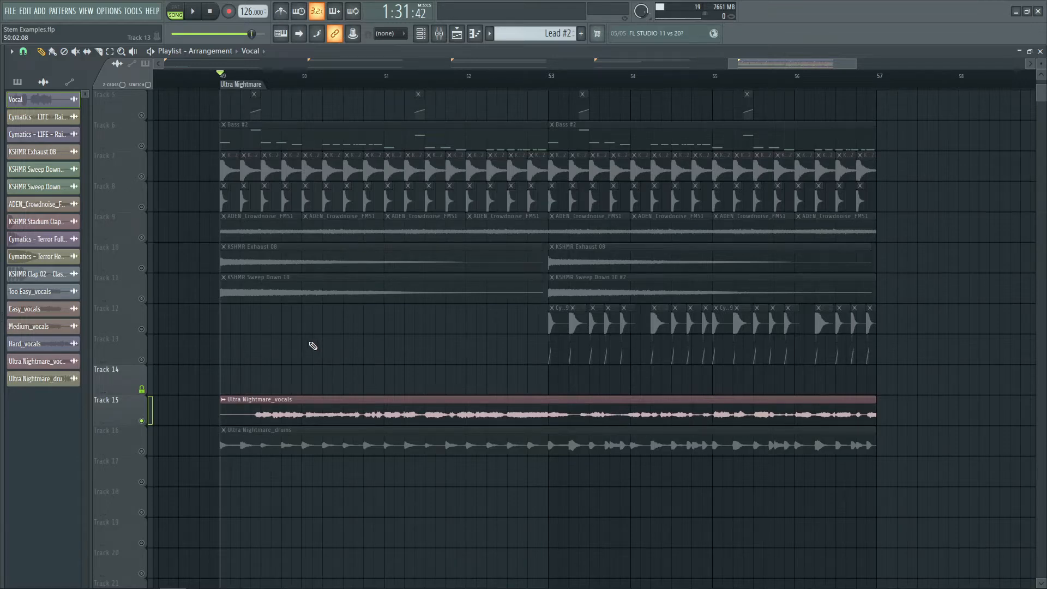
pyautogui.scroll(-8, 210, 357)
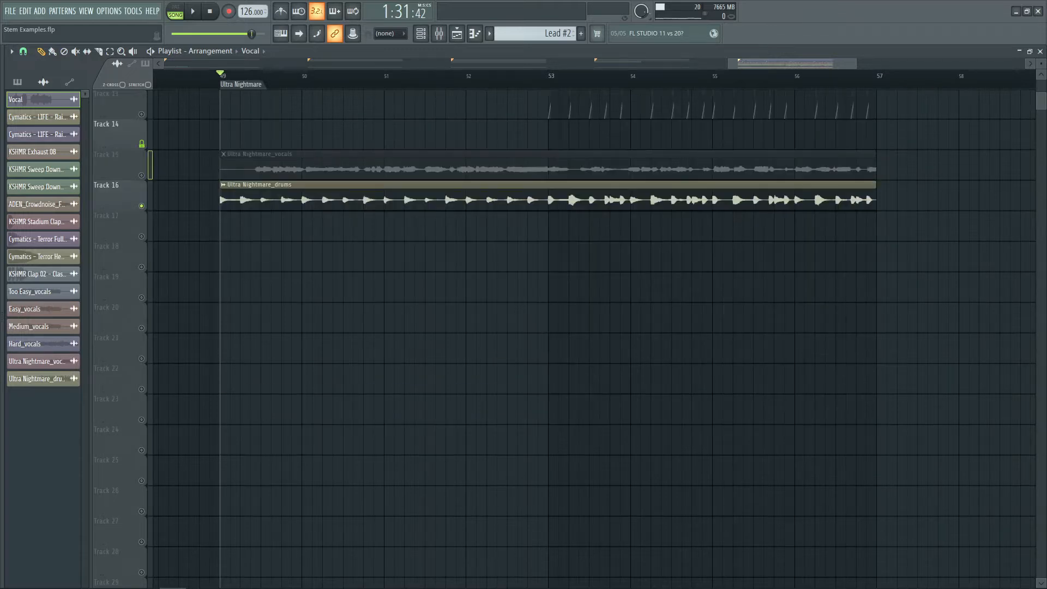
pyautogui.press('space')
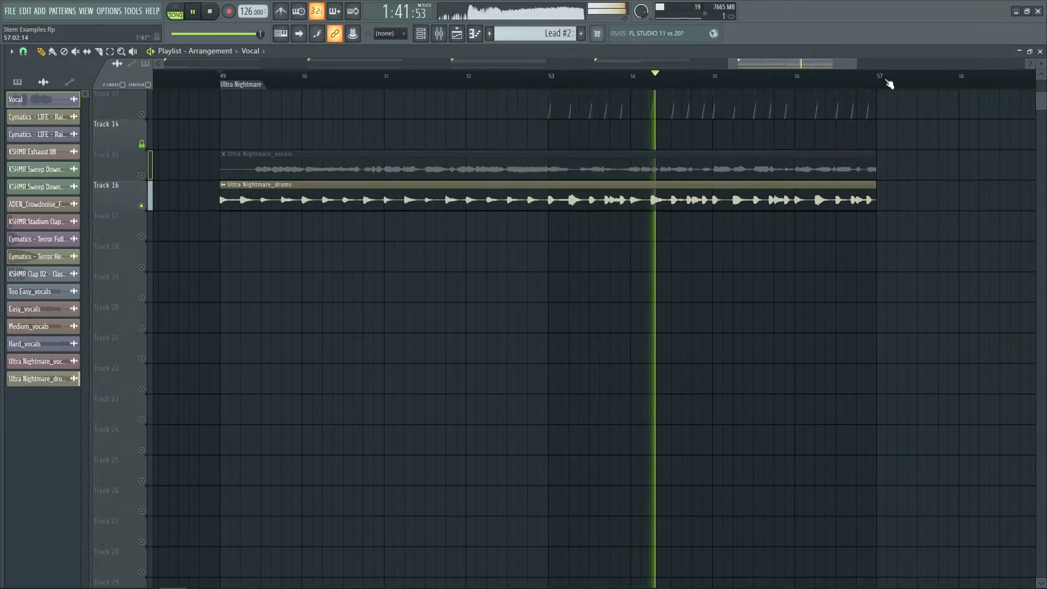
pyautogui.scroll(4, 888, 83)
pyautogui.scroll(1, 916, 196)
pyautogui.scroll(1, 926, 221)
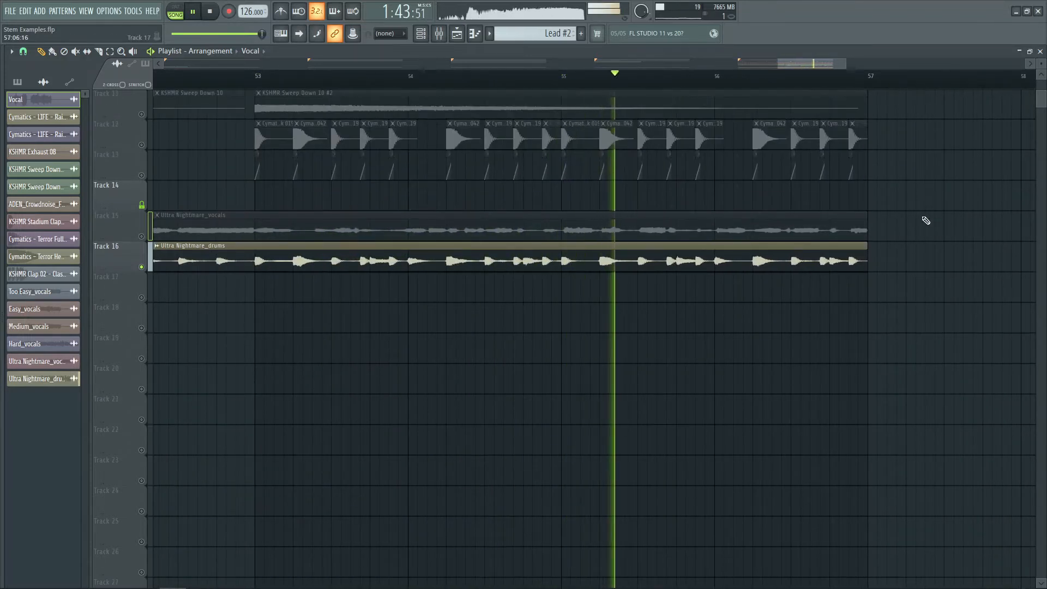
pyautogui.scroll(1, 926, 221)
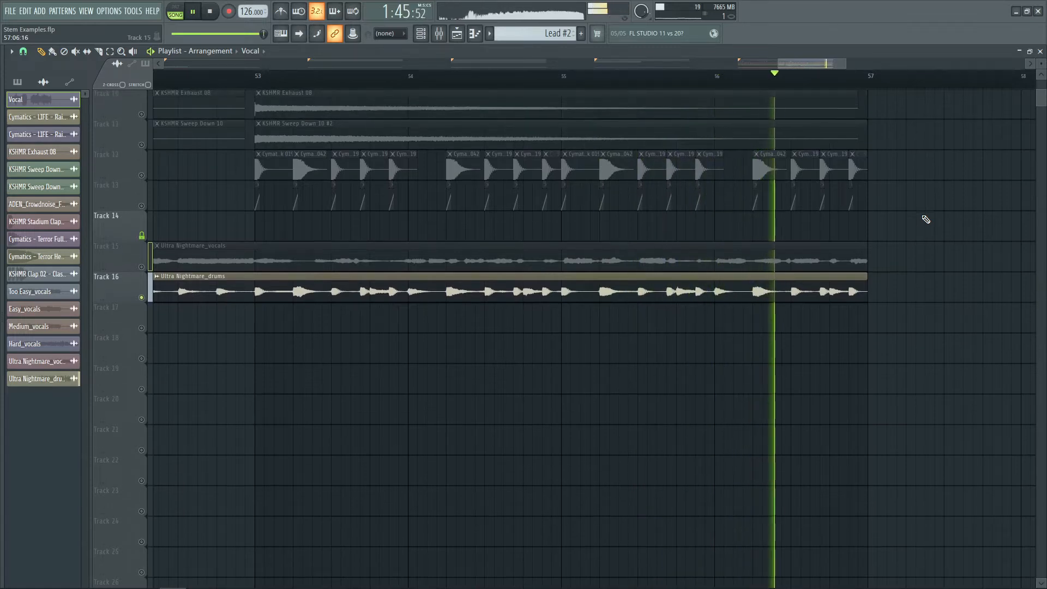
pyautogui.press('space')
# Move the playhead to bar 53, solo Track 12's drum samples and play them back
pyautogui.click(250, 73)
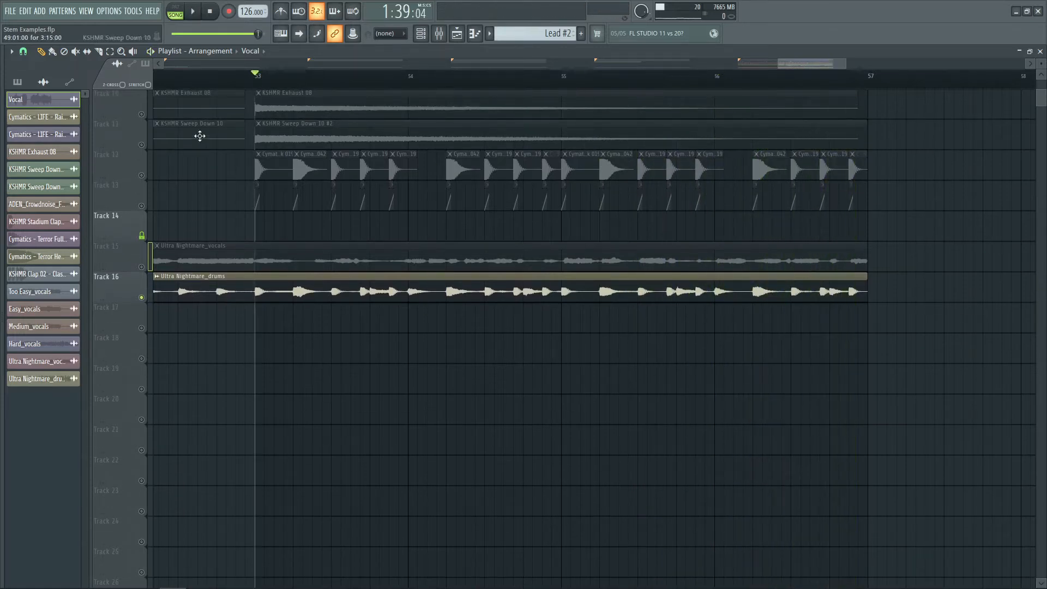
pyautogui.keyDown('ctrl'); pyautogui.click(141, 175); pyautogui.keyUp('ctrl')
pyautogui.scroll(3, 337, 80)
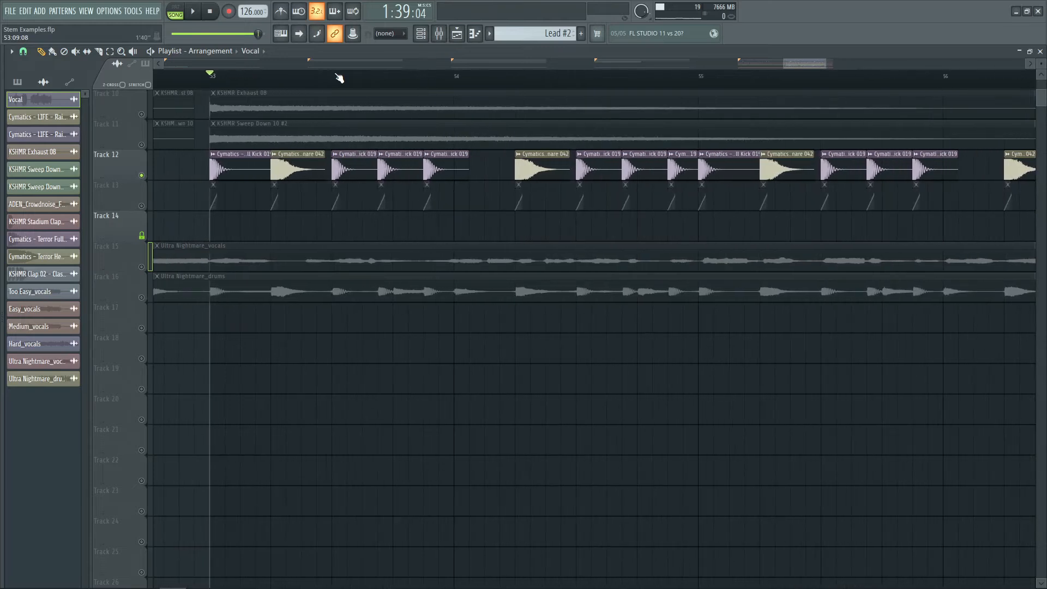
pyautogui.press('space')
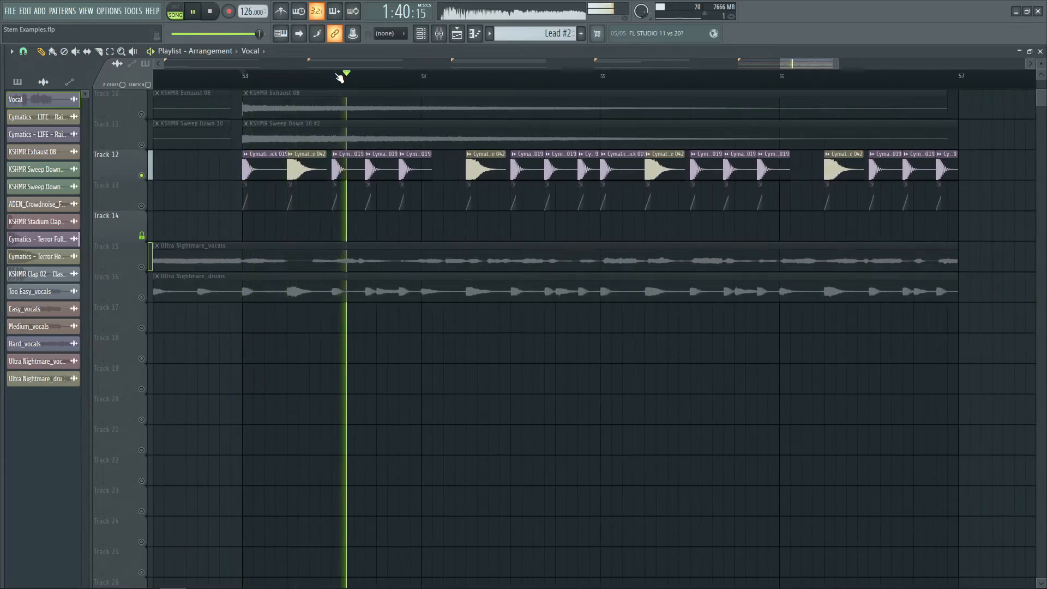
pyautogui.press('space')
# Alternate soloing the Ultra Nightmare drums stem and Track 12's drum samples, playing each one back to compare
pyautogui.keyDown('ctrl'); pyautogui.click(141, 297); pyautogui.keyUp('ctrl')
pyautogui.press('space')
pyautogui.press('space')
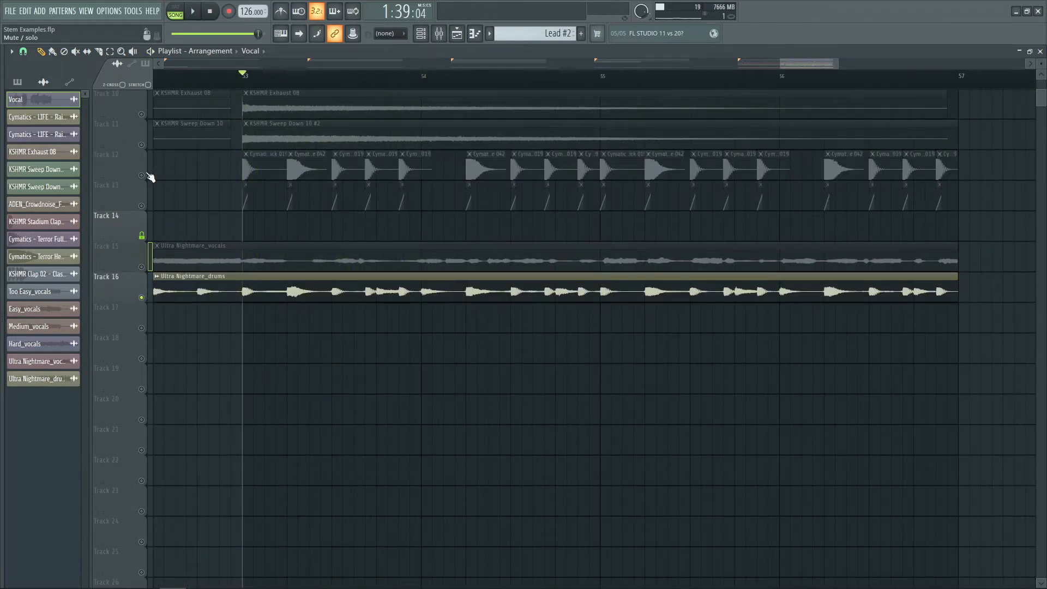
pyautogui.keyDown('ctrl'); pyautogui.click(141, 175); pyautogui.keyUp('ctrl')
pyautogui.press('space')
pyautogui.press('space')
pyautogui.keyDown('ctrl'); pyautogui.click(141, 297); pyautogui.keyUp('ctrl')
pyautogui.press('space')
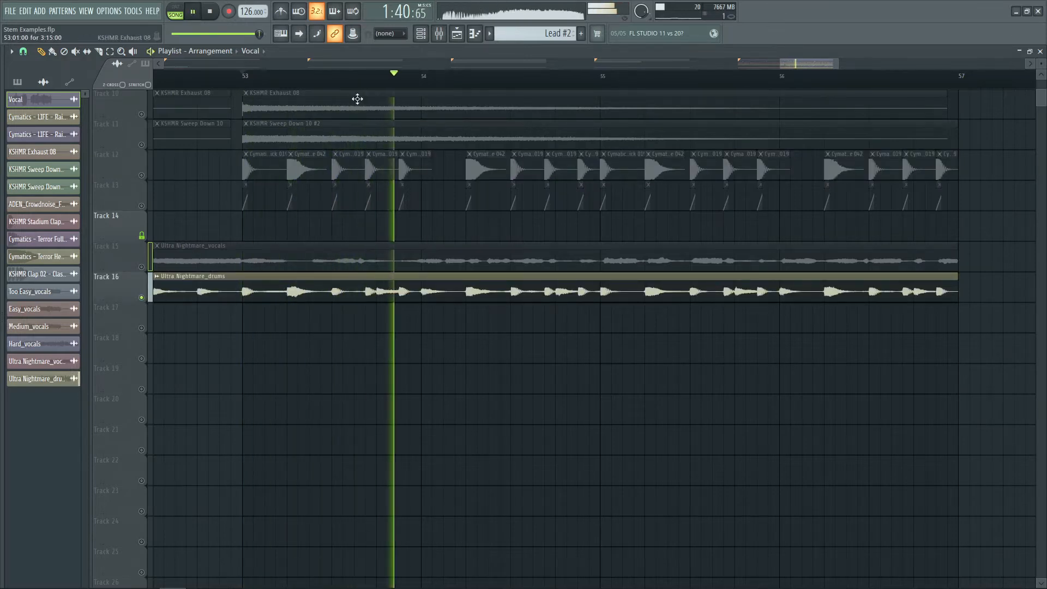
pyautogui.press('space')
# Return the playhead to the start of the Ultra Nightmare section
pyautogui.scroll(-4, 376, 87)
pyautogui.click(184, 78)
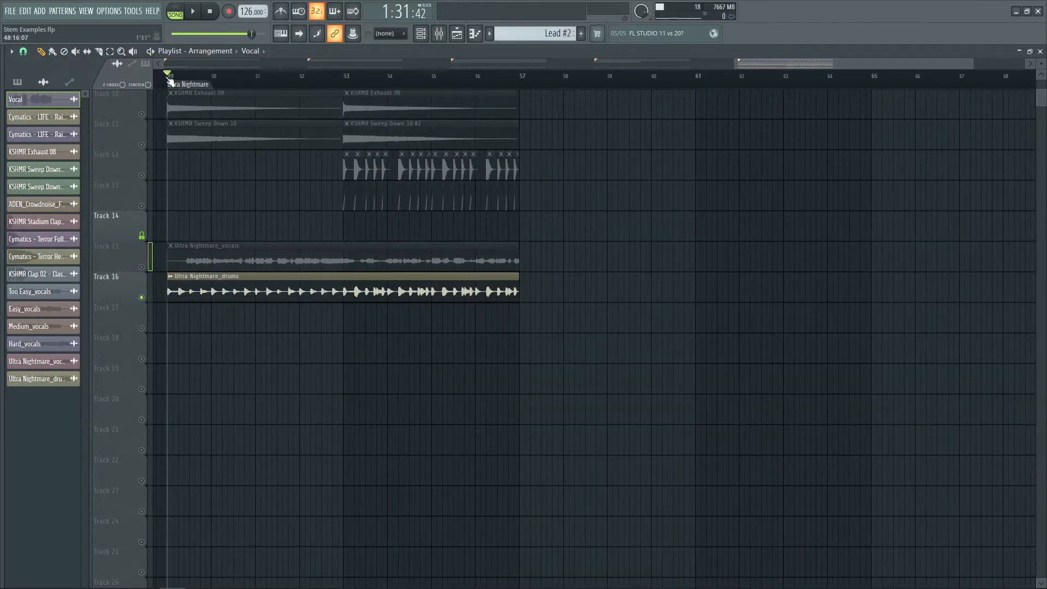
pyautogui.scroll(3, 169, 78)
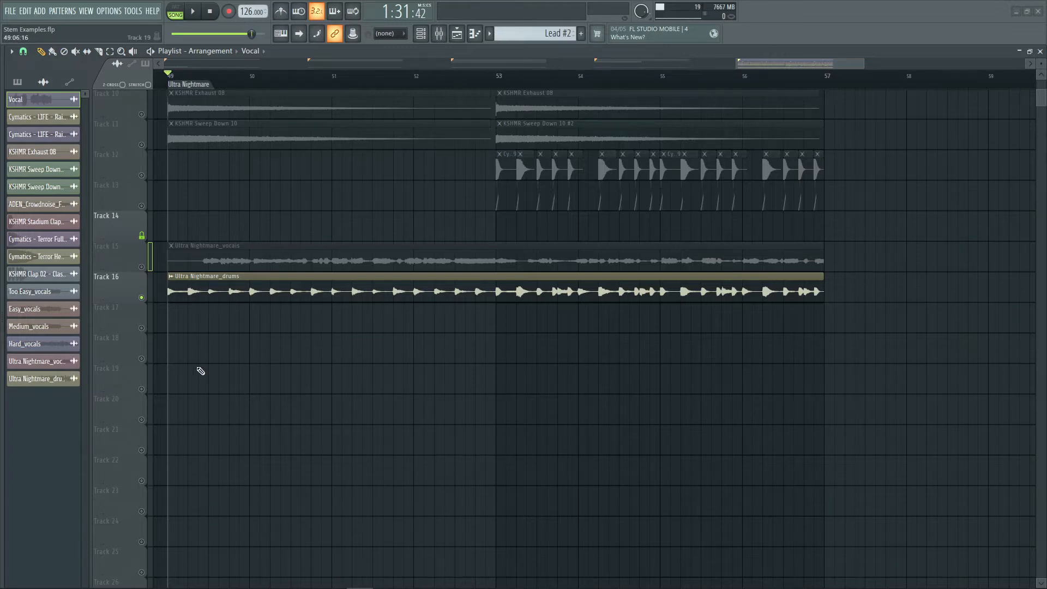
pyautogui.scroll(-5, 253, 79)
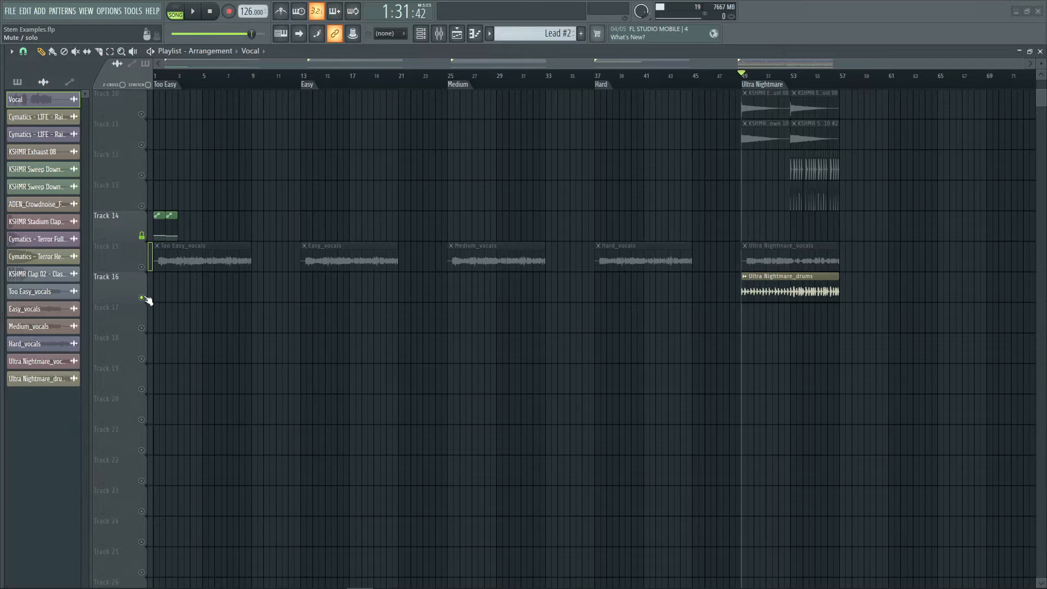
# Unsolo the drums track so all arrangement tracks play again
pyautogui.rightClick(142, 298)
pyautogui.scroll(9, 371, 283)
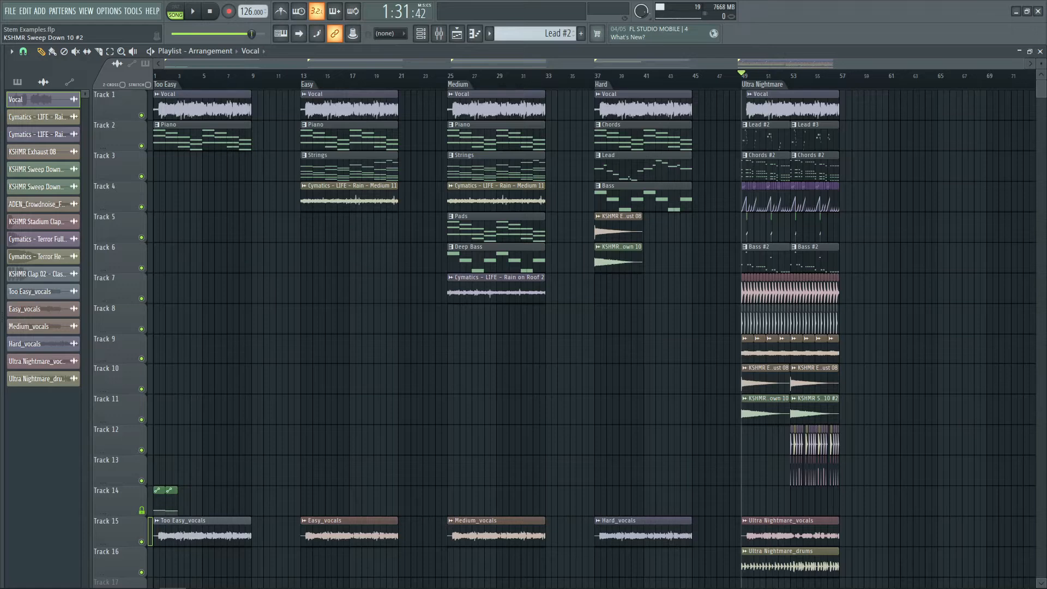
pyautogui.scroll(-10, 578, 285)
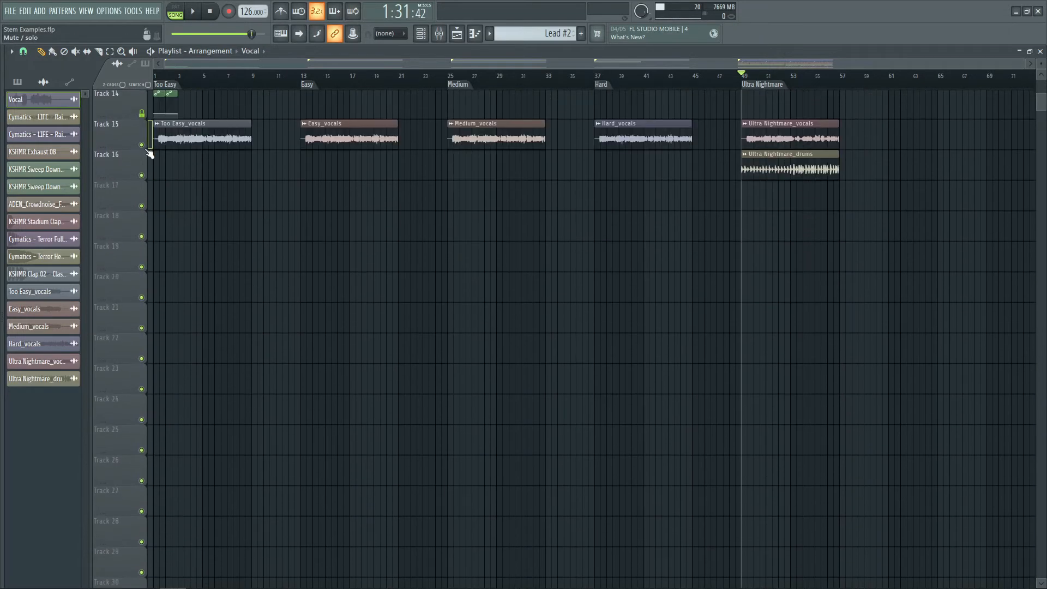
# Solo the vocal stems track again, jump to the Medium section and play it back
pyautogui.rightClick(145, 148)
pyautogui.scroll(5, 484, 79)
pyautogui.click(286, 74)
pyautogui.scroll(1, 222, 187)
pyautogui.press('space')
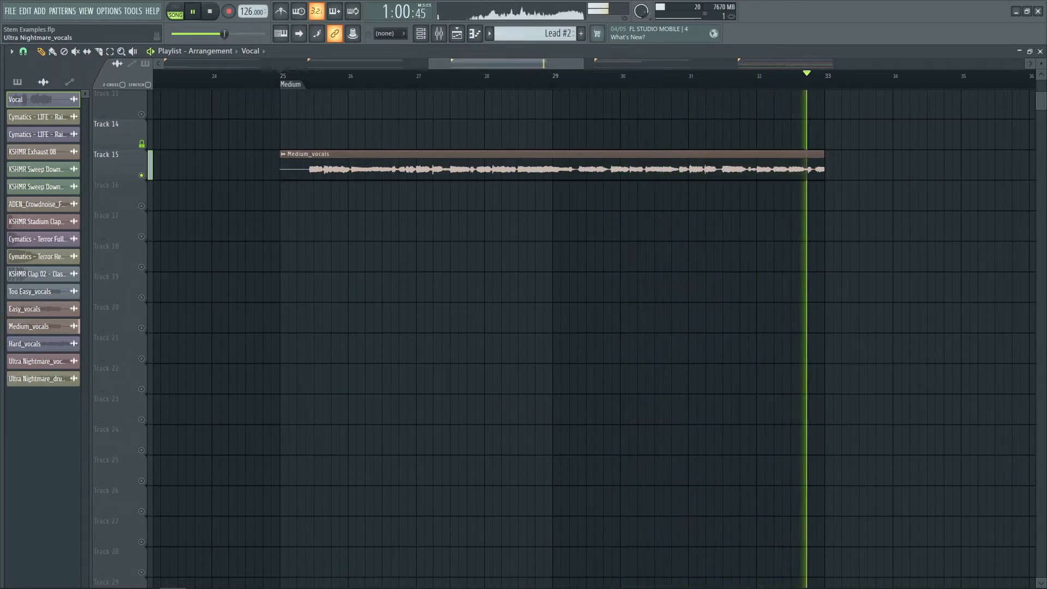
pyautogui.press('space')
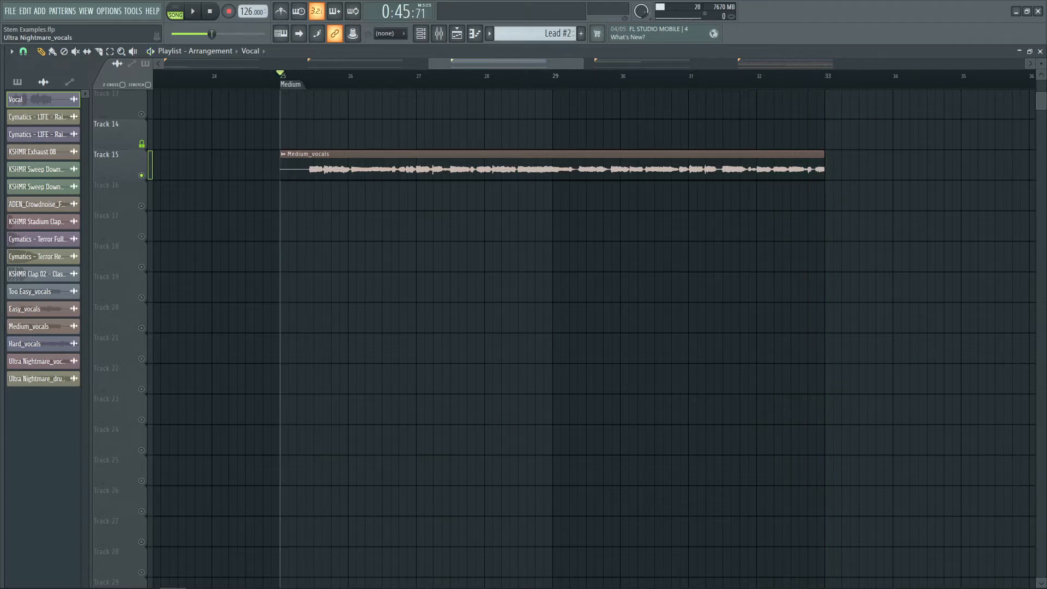
# Jump to the Hard section marker and play back the Hard vocals
pyautogui.scroll(-5, 496, 84)
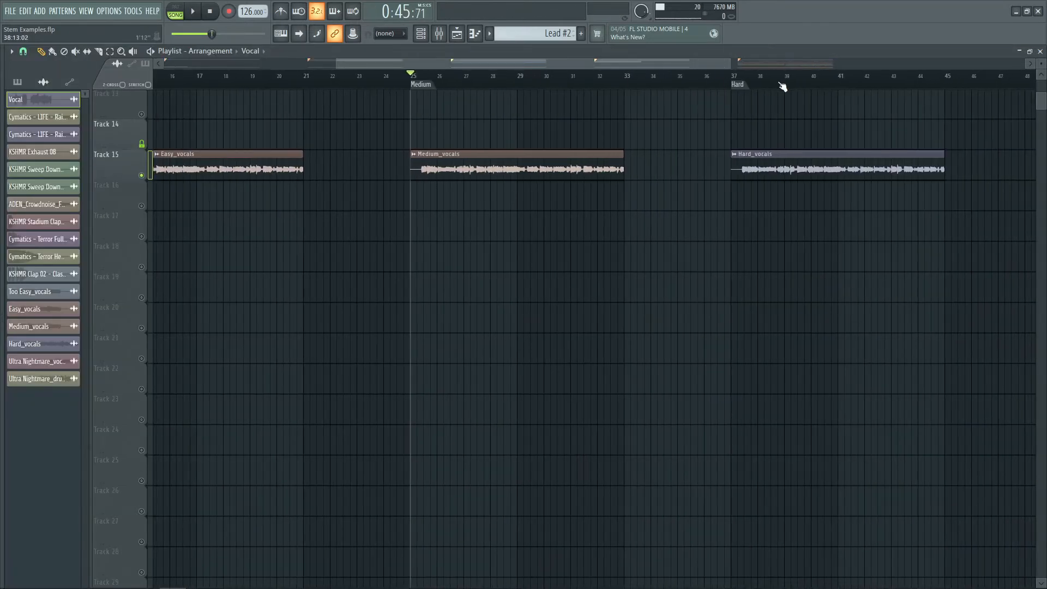
pyautogui.click(734, 82)
pyautogui.scroll(3, 906, 82)
pyautogui.press('space')
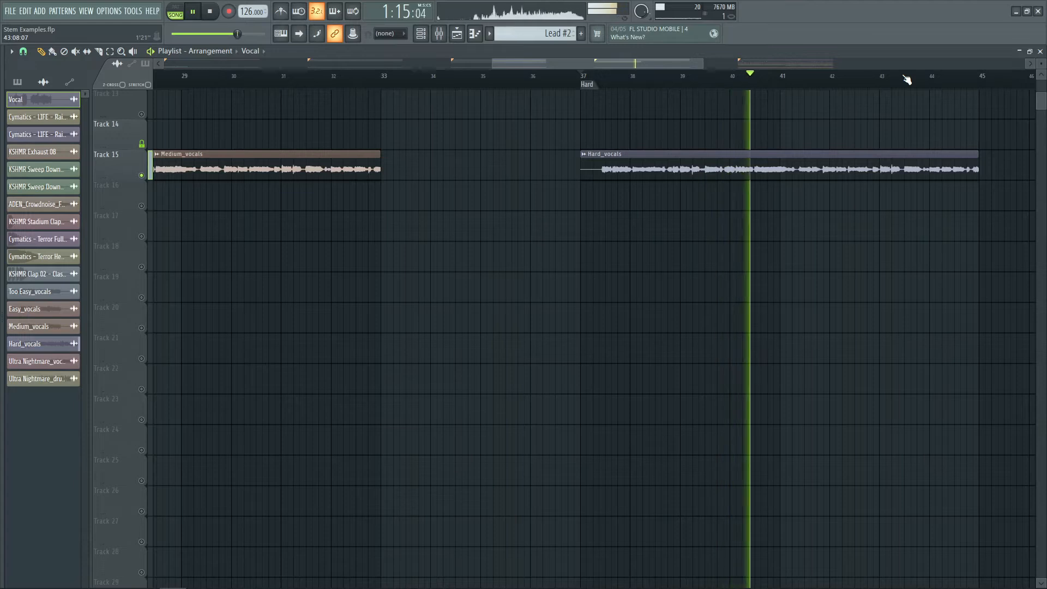
# Stop playback and return the playhead to the Medium section marker
pyautogui.press('space')
pyautogui.scroll(-2, 906, 80)
pyautogui.click(231, 76)
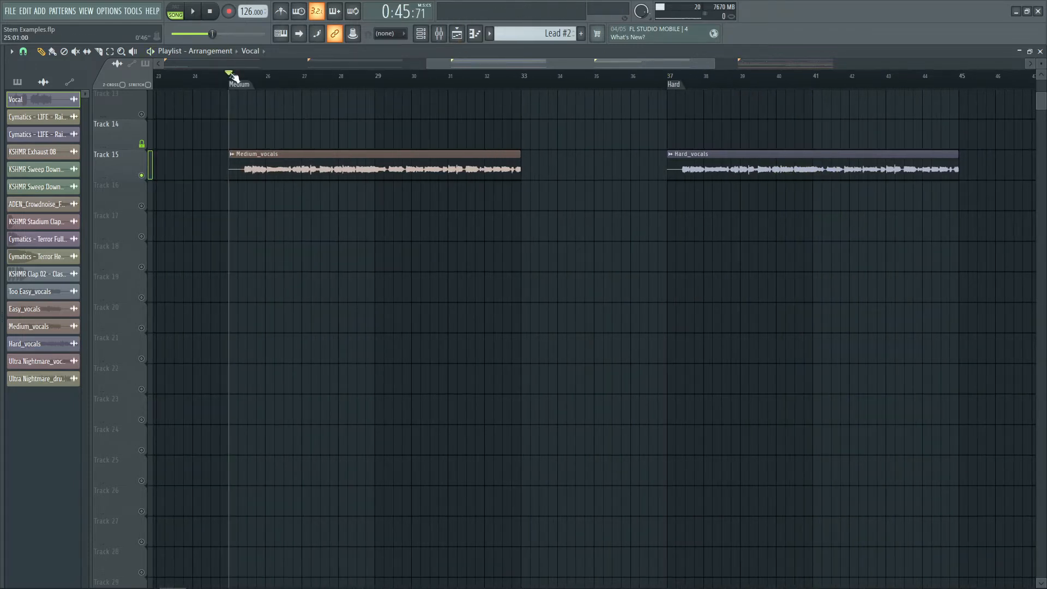
pyautogui.scroll(3, 231, 75)
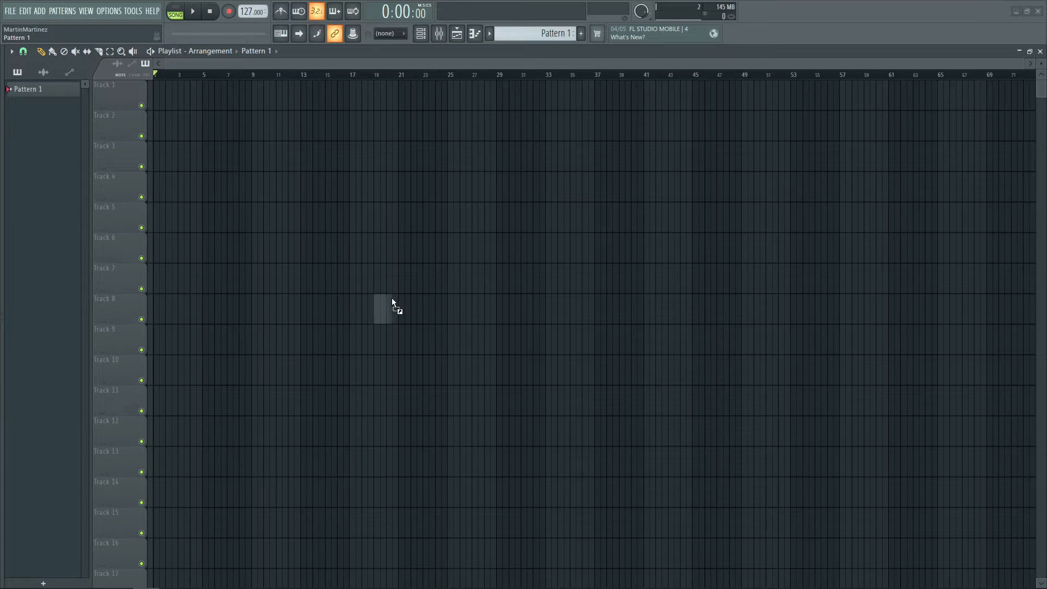
# Bring the Throttle - For Me song into Track 1 of a new project
pyautogui.moveTo(224, 120); pyautogui.dragTo(180, 78)
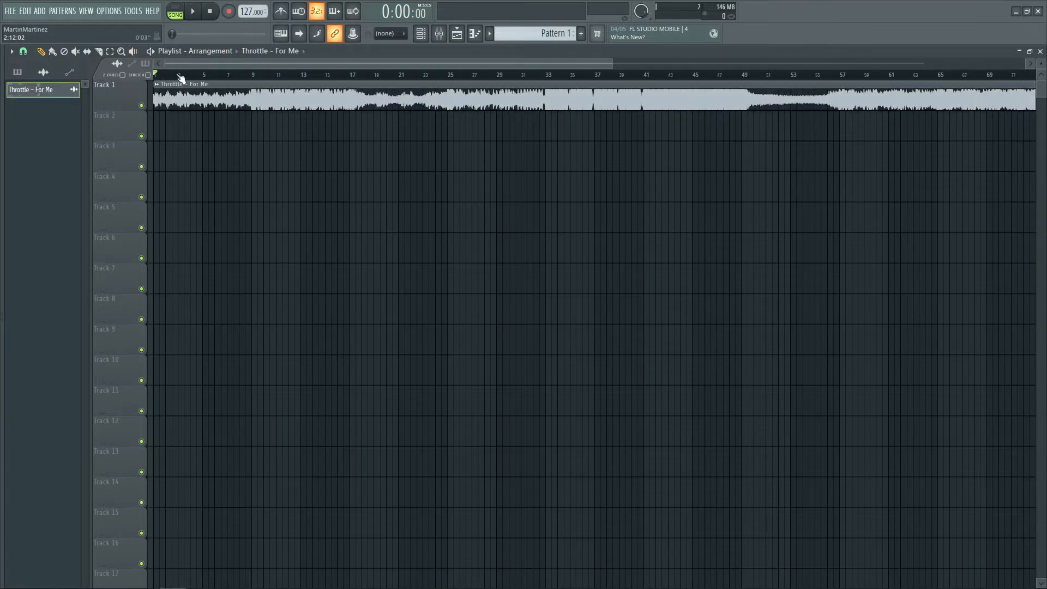
pyautogui.scroll(-3, 182, 77)
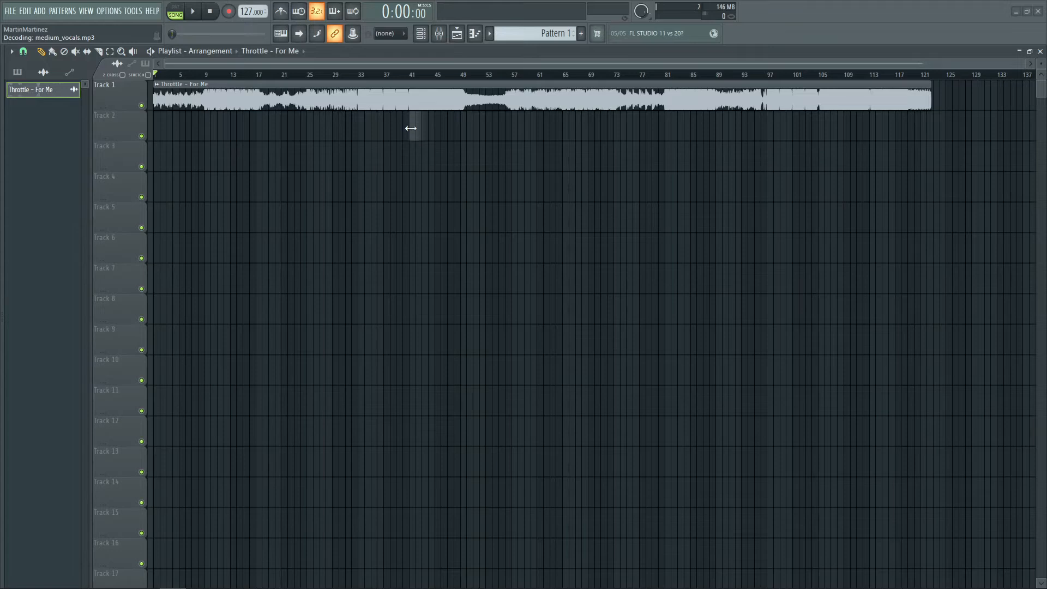
# Add the Medium_vocals file to Track 2 and enable Normalize in its clip settings
pyautogui.moveTo(411, 128); pyautogui.dragTo(411, 129)
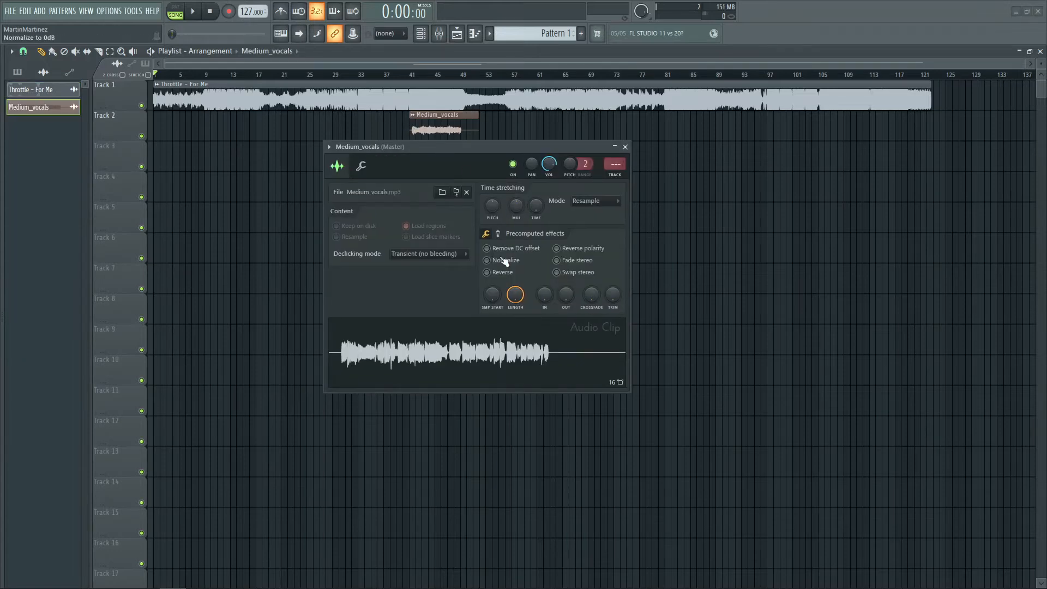
pyautogui.click(500, 256)
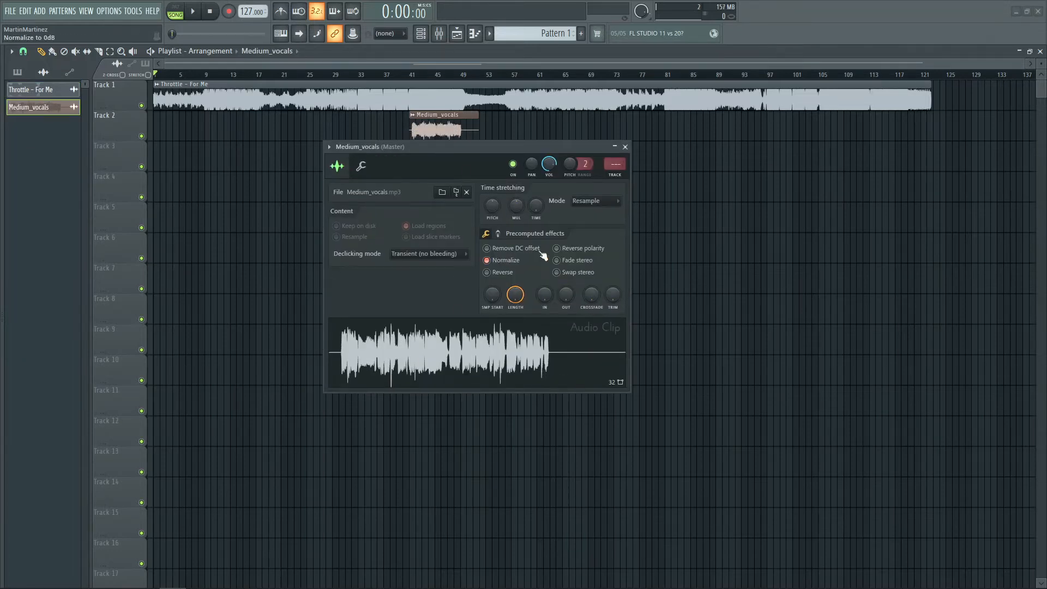
pyautogui.click(625, 147)
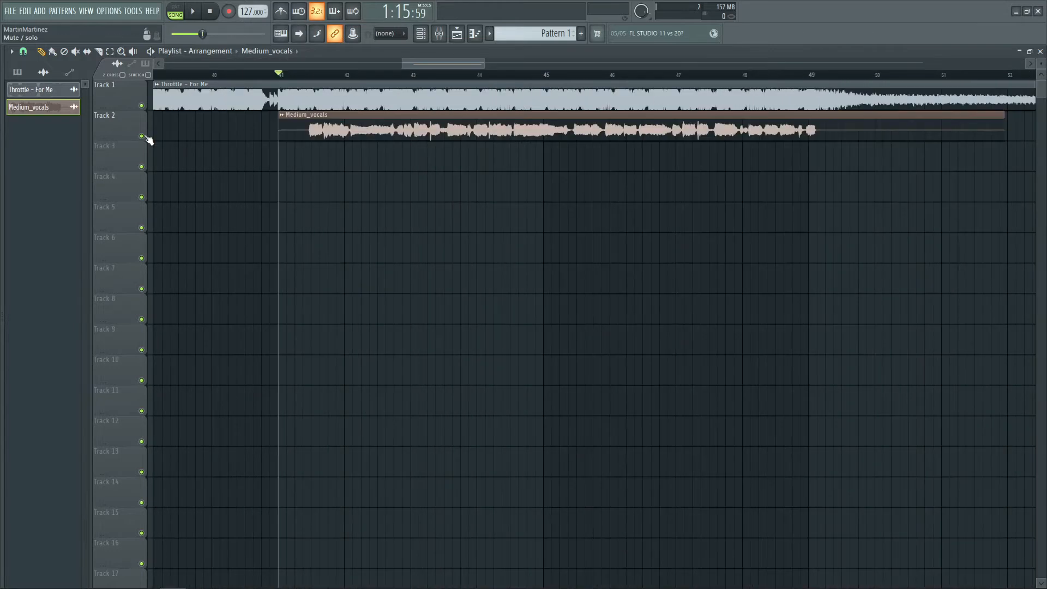
# Solo Track 2 and set the Medium_vocals clip's time stretching mode to Stretch Pro
pyautogui.keyDown('ctrl'); pyautogui.click(141, 136); pyautogui.keyUp('ctrl')
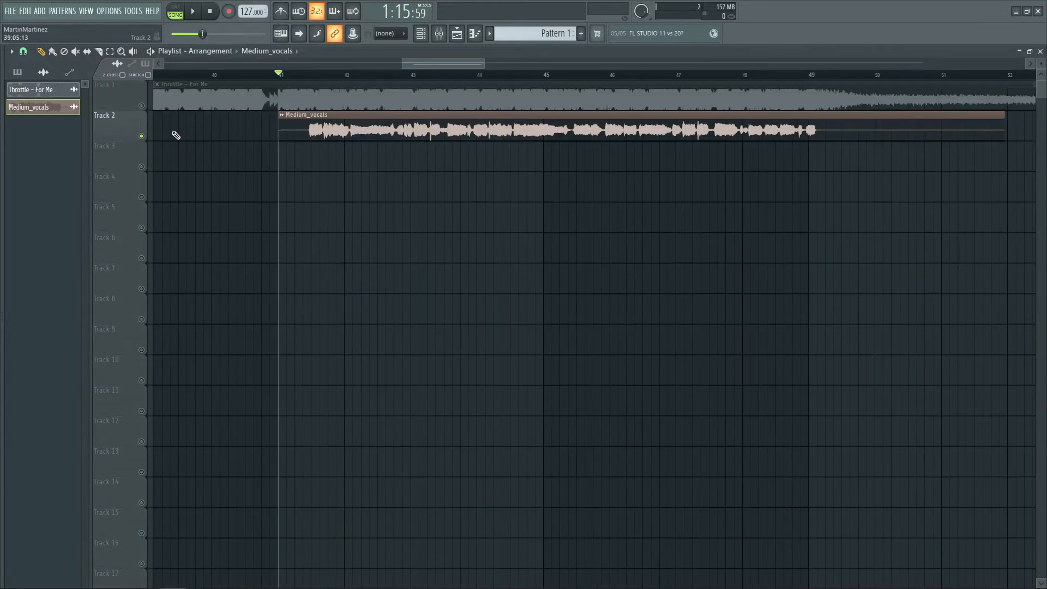
pyautogui.doubleClick(337, 129)
pyautogui.click(593, 205)
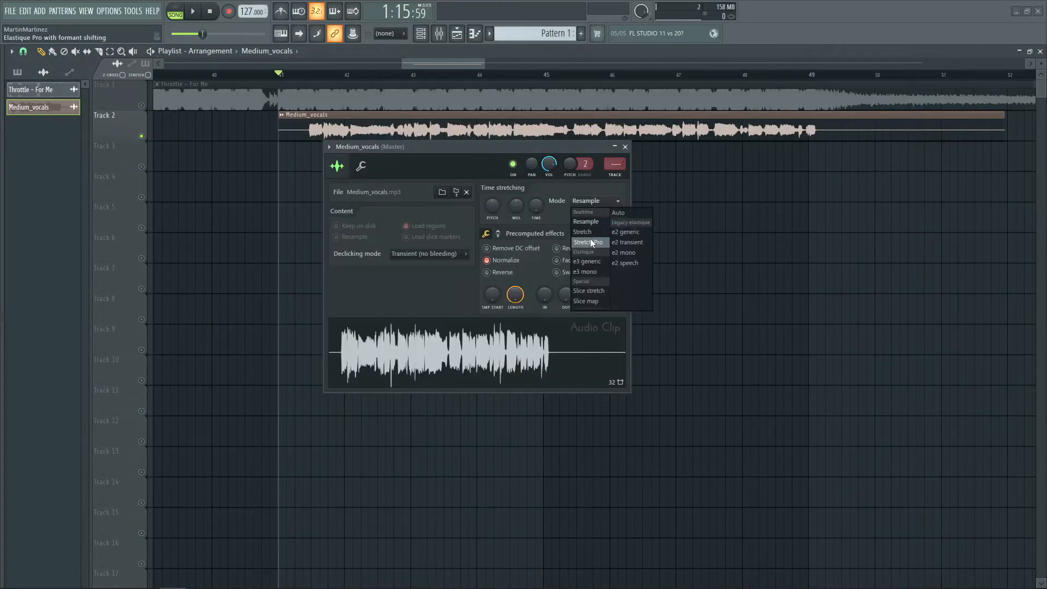
pyautogui.click(591, 243)
# Set the Medium_vocals clip's tempo by typing 127 BPM in tempo detection
pyautogui.rightClick(537, 205)
pyautogui.click(556, 220)
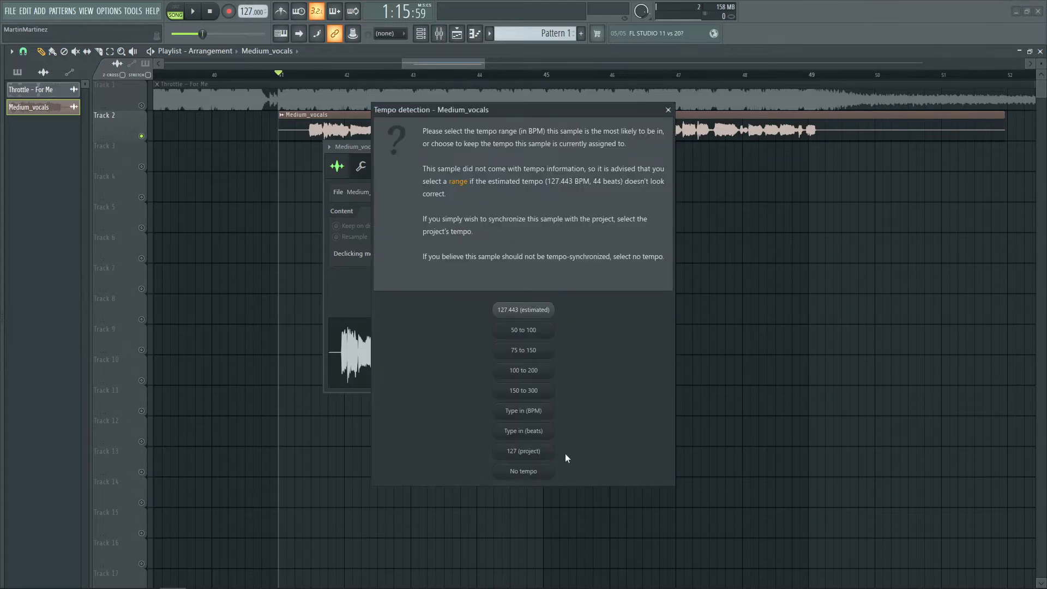
pyautogui.click(538, 408)
pyautogui.write('1267')
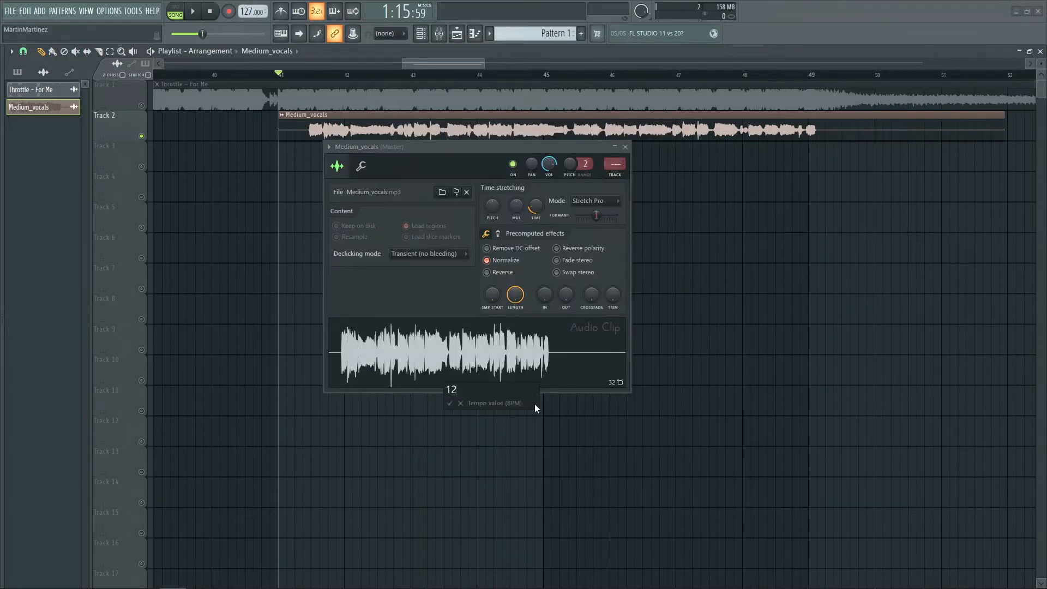
pyautogui.press('Return')
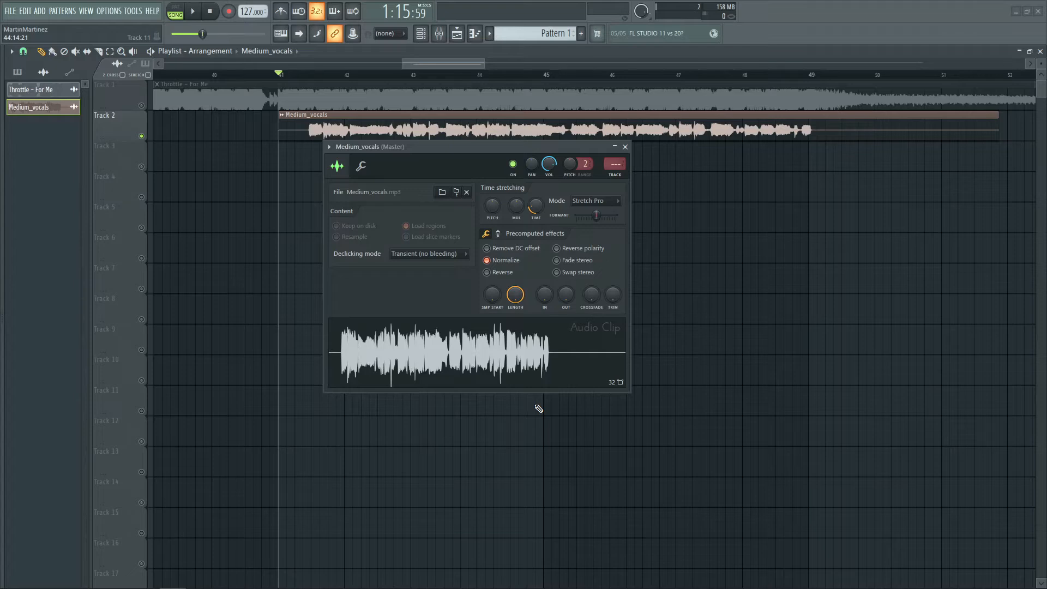
pyautogui.click(625, 148)
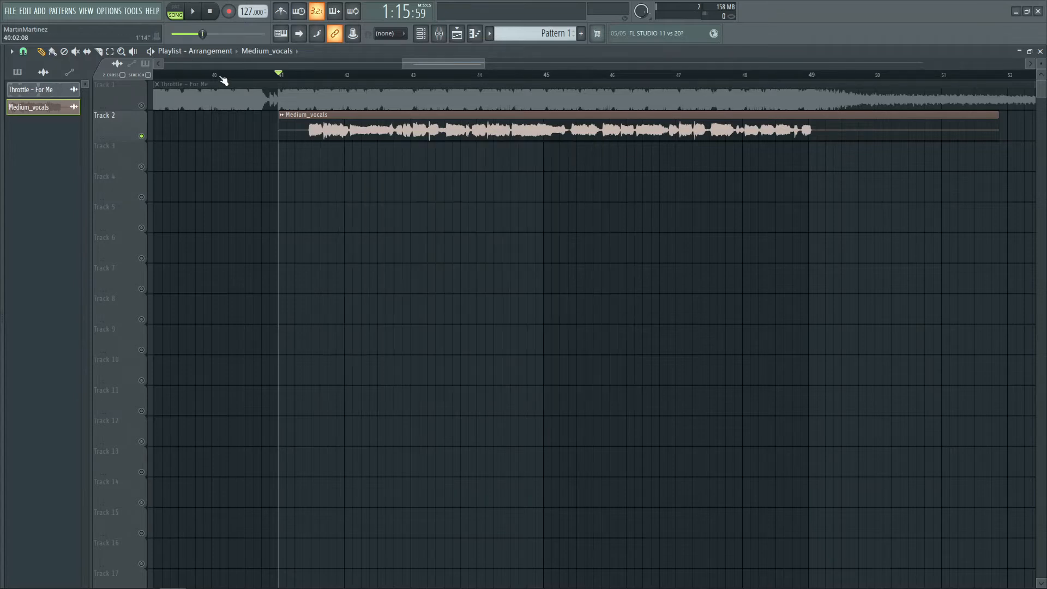
# Solo Track 1 with the full song and play it from the start of the Medium vocals
pyautogui.scroll(-6, 224, 81)
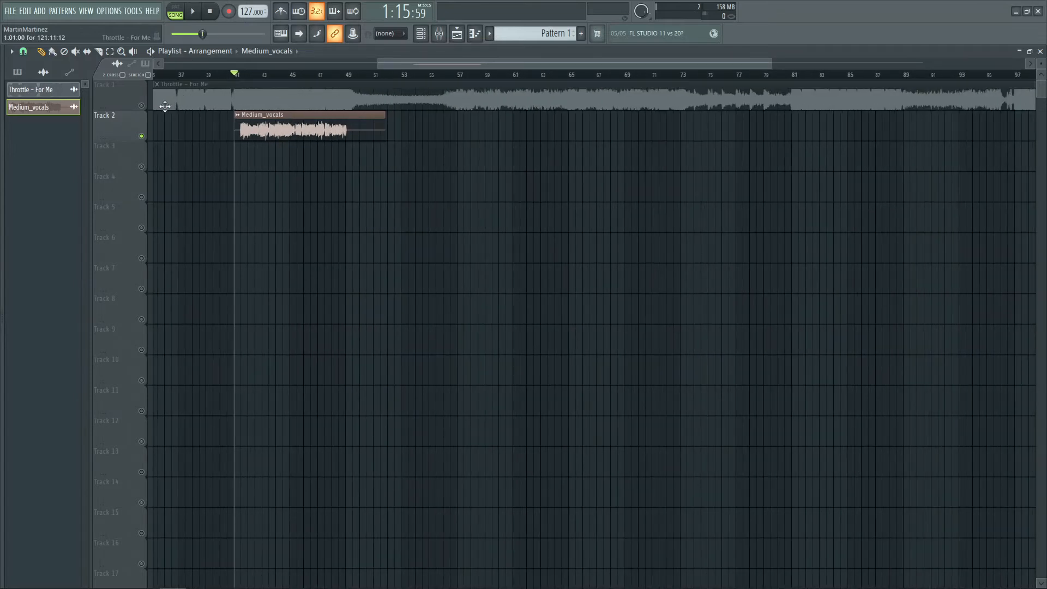
pyautogui.click(164, 105)
pyautogui.moveTo(505, 59); pyautogui.dragTo(431, 63)
pyautogui.scroll(3, 391, 78)
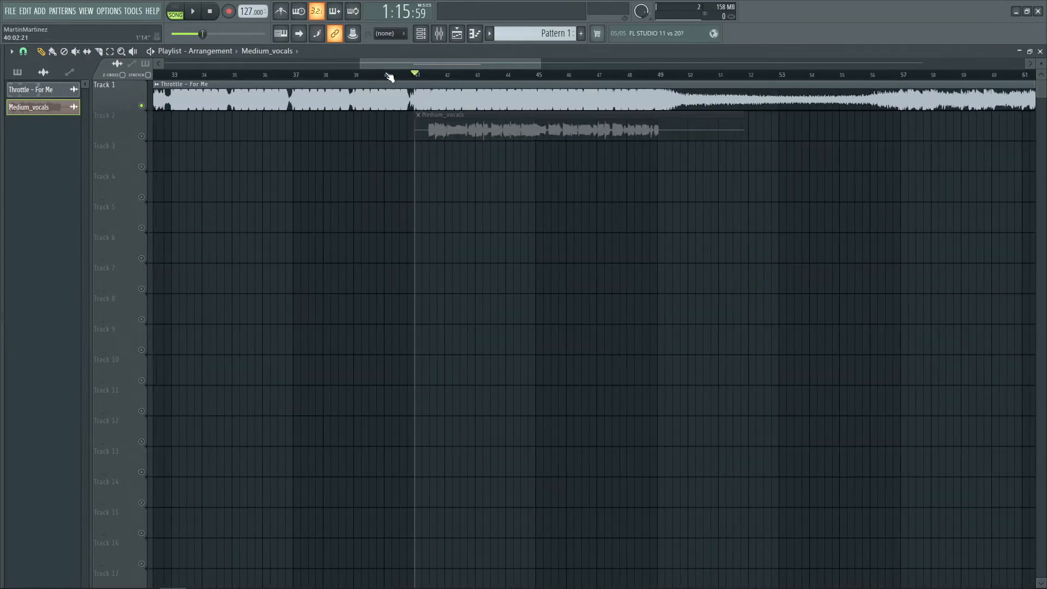
pyautogui.press('space')
# Stop playback and unsolo Track 1 so both the song and the vocals play
pyautogui.scroll(4, 444, 82)
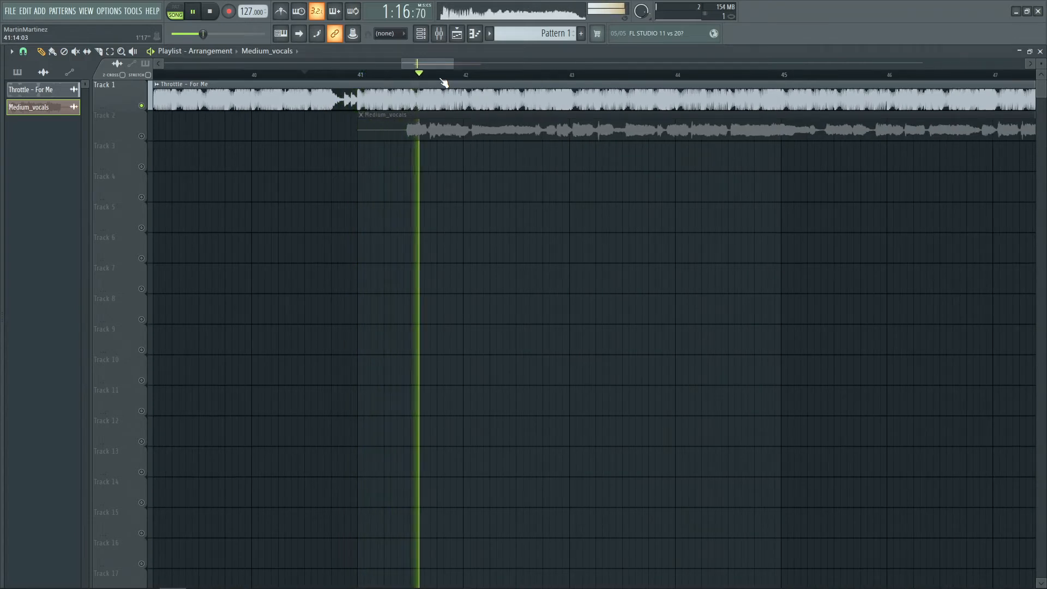
pyautogui.scroll(-2, 444, 81)
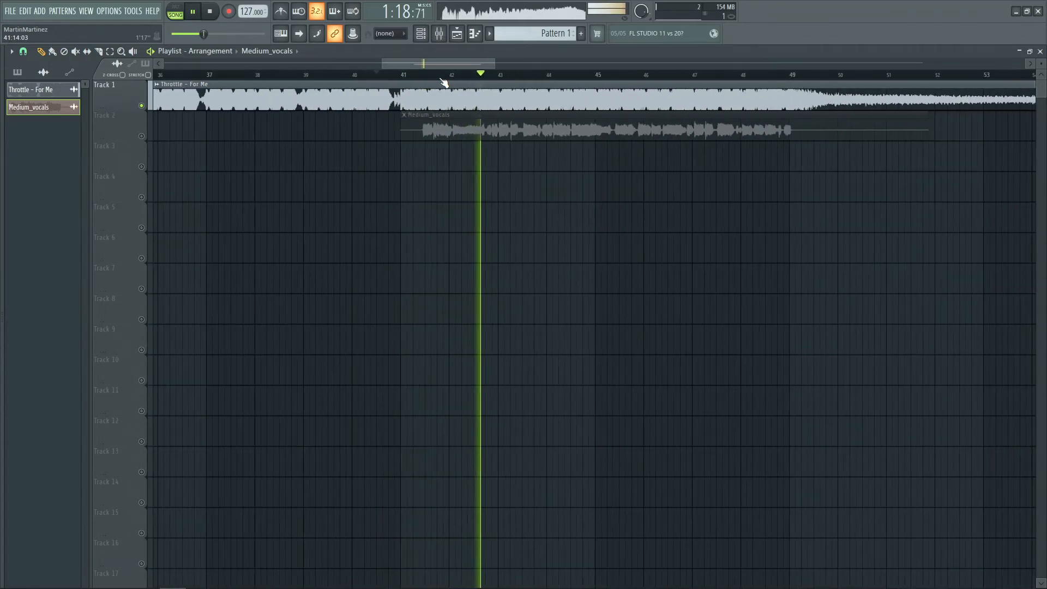
pyautogui.scroll(-1, 444, 82)
pyautogui.press('space')
pyautogui.scroll(-1, 444, 82)
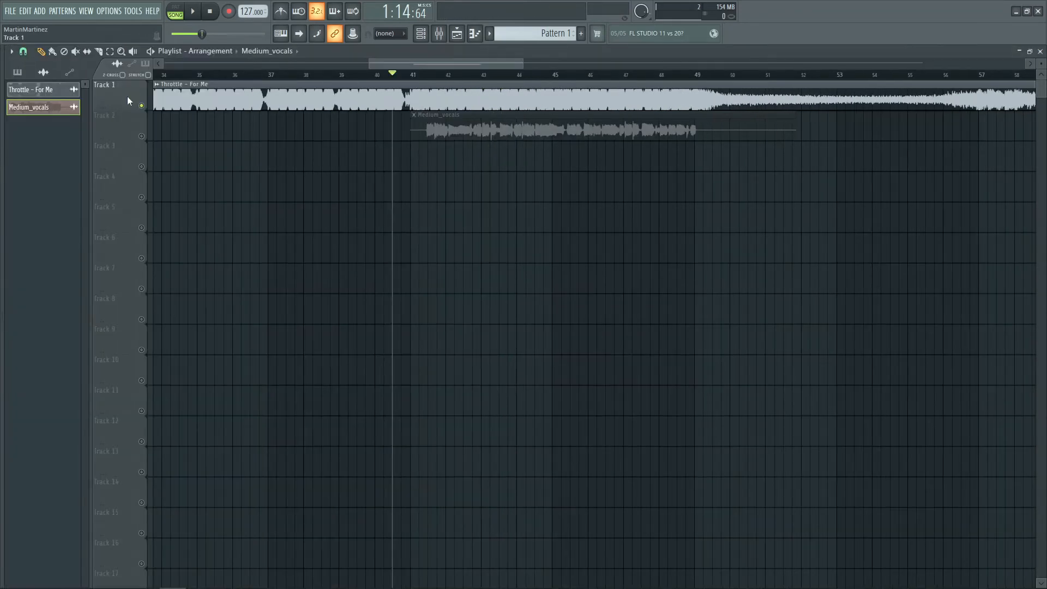
pyautogui.rightClick(141, 106)
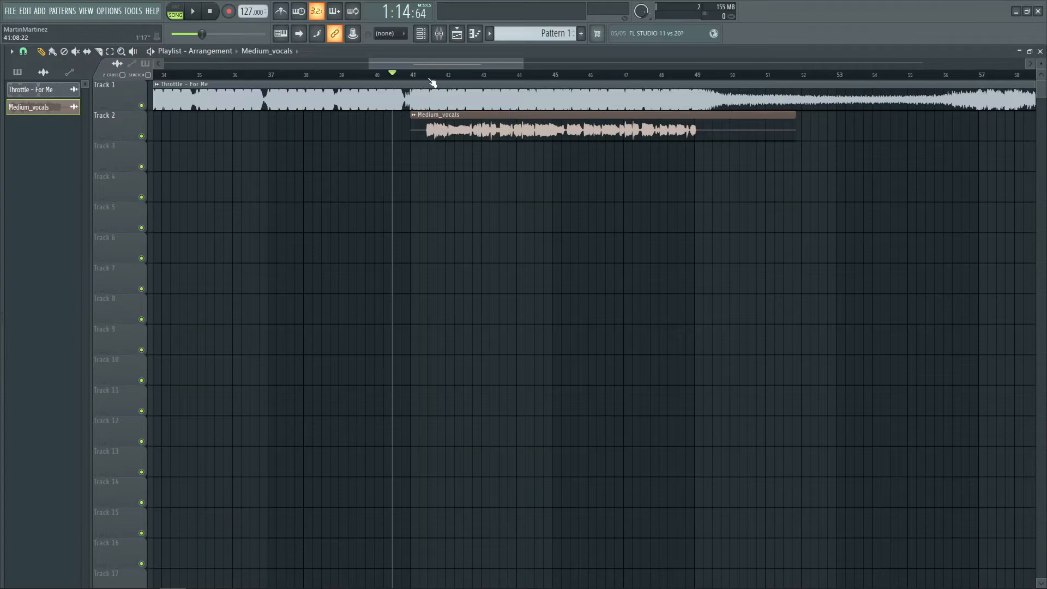
# Nudge the Medium_vocals clip slightly left to line it up with the song's downbeat
pyautogui.scroll(2, 432, 82)
pyautogui.click(325, 77)
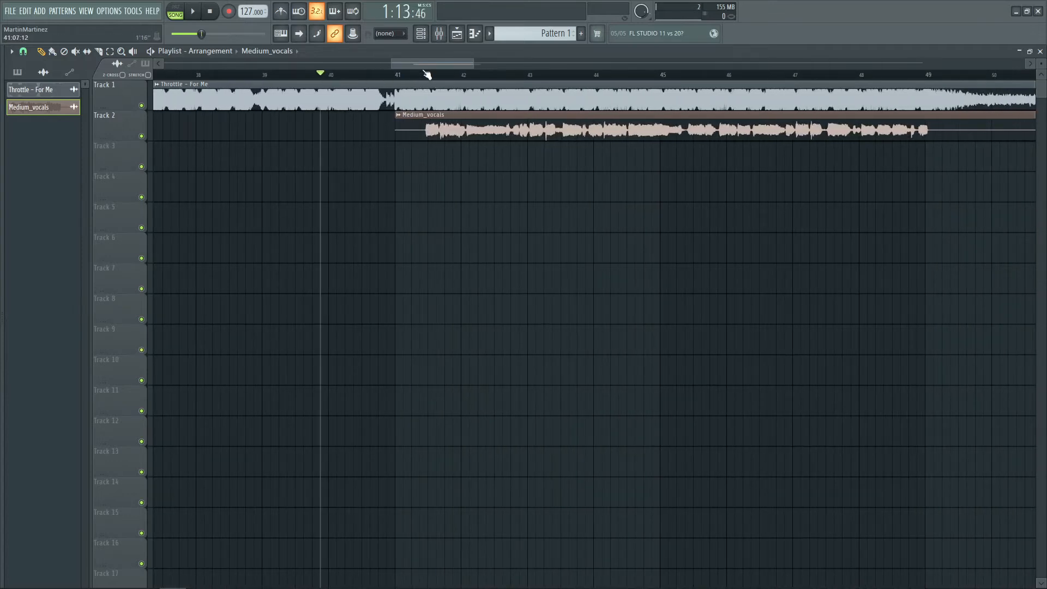
pyautogui.scroll(3, 431, 74)
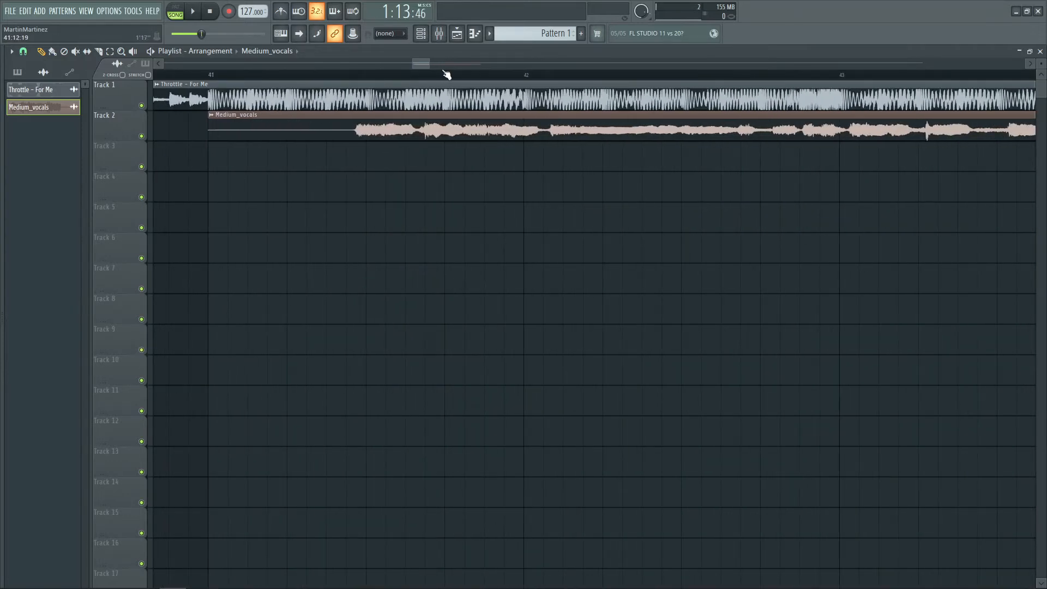
pyautogui.scroll(-1, 325, 82)
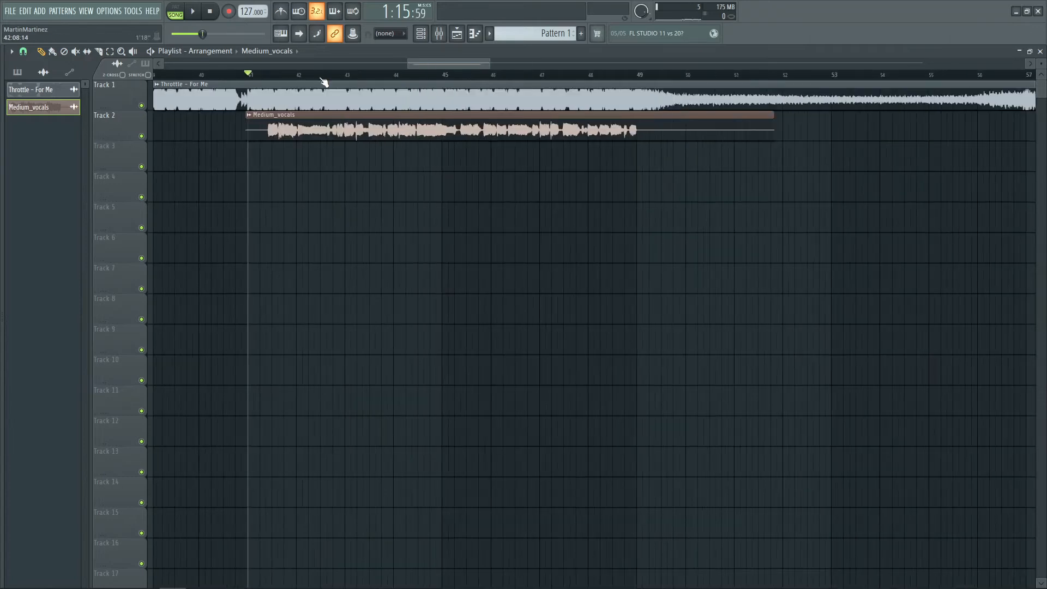
pyautogui.scroll(2, 325, 82)
pyautogui.scroll(-2, 324, 82)
pyautogui.scroll(4, 249, 78)
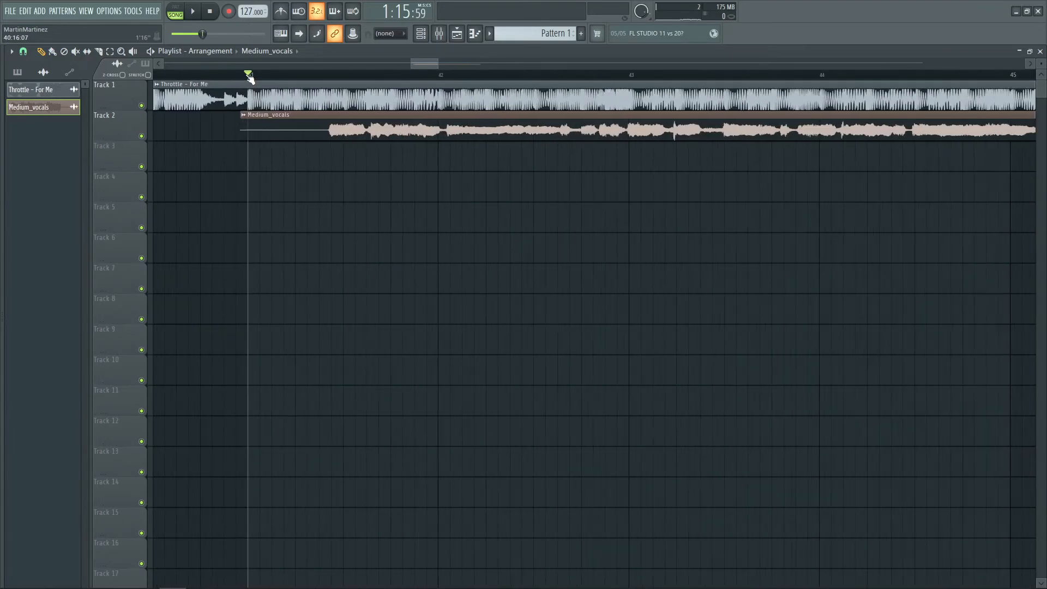
pyautogui.moveTo(284, 127)
pyautogui.mouseDown()
pyautogui.moveTo(434, 120)
pyautogui.moveTo(204, 129)
pyautogui.moveTo(357, 121)
pyautogui.moveTo(256, 121)
pyautogui.moveTo(282, 121)
pyautogui.mouseUp()
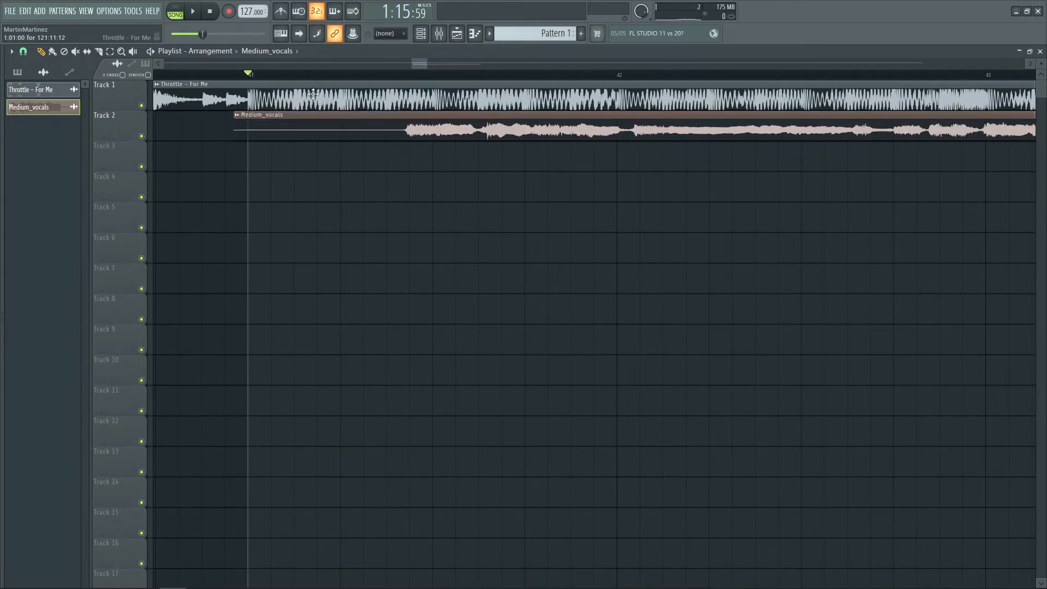
# Place the playhead just before the Medium vocals and play both tracks together
pyautogui.scroll(-4, 288, 90)
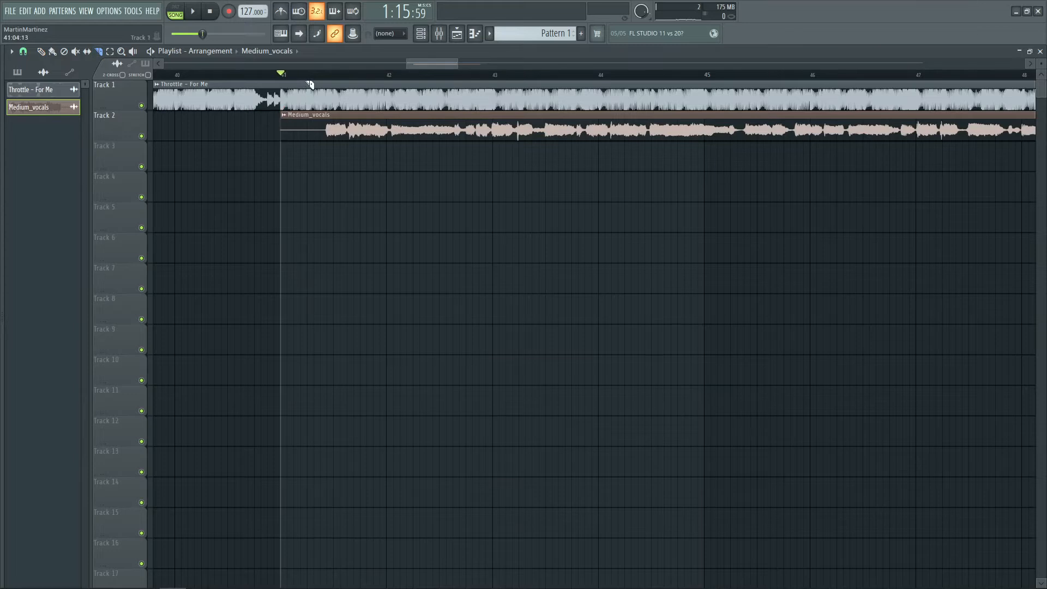
pyautogui.scroll(-3, 310, 84)
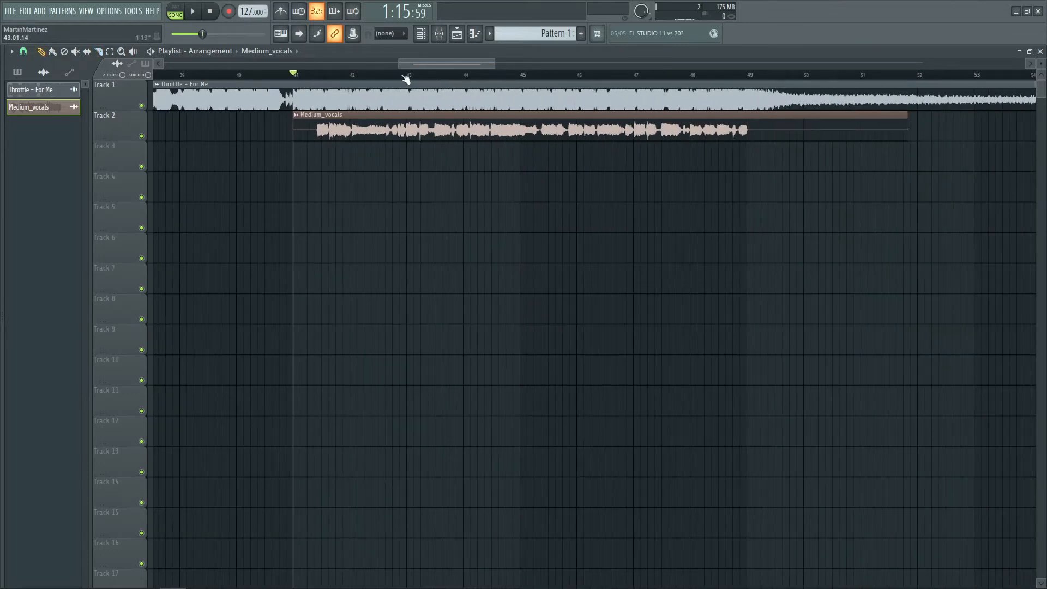
pyautogui.moveTo(292, 75); pyautogui.dragTo(286, 75)
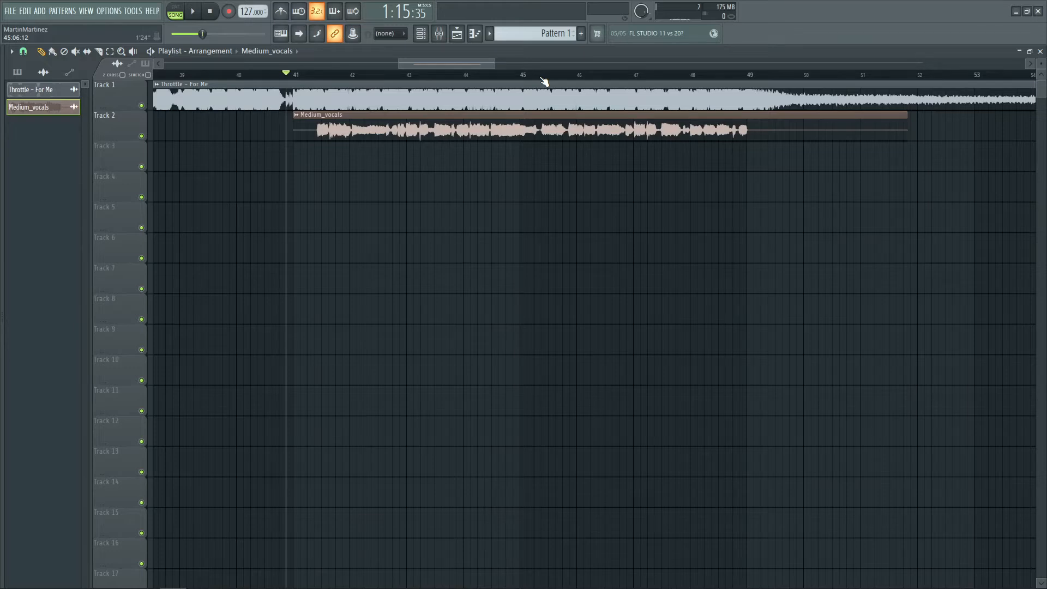
pyautogui.press('space')
# Stop playback near the end of the Medium vocals
pyautogui.scroll(2, 544, 82)
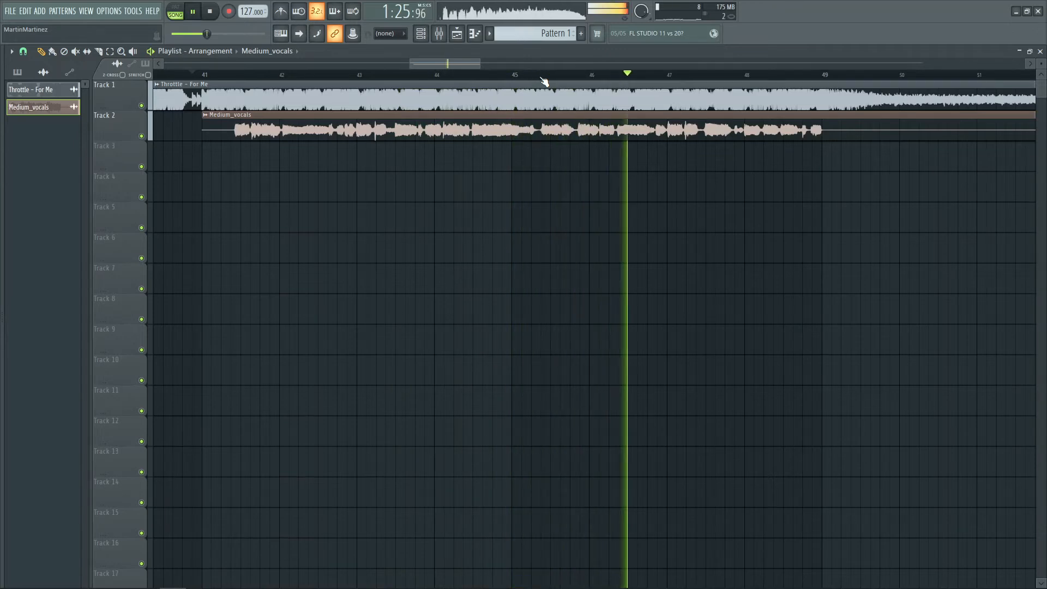
pyautogui.scroll(-1, 544, 81)
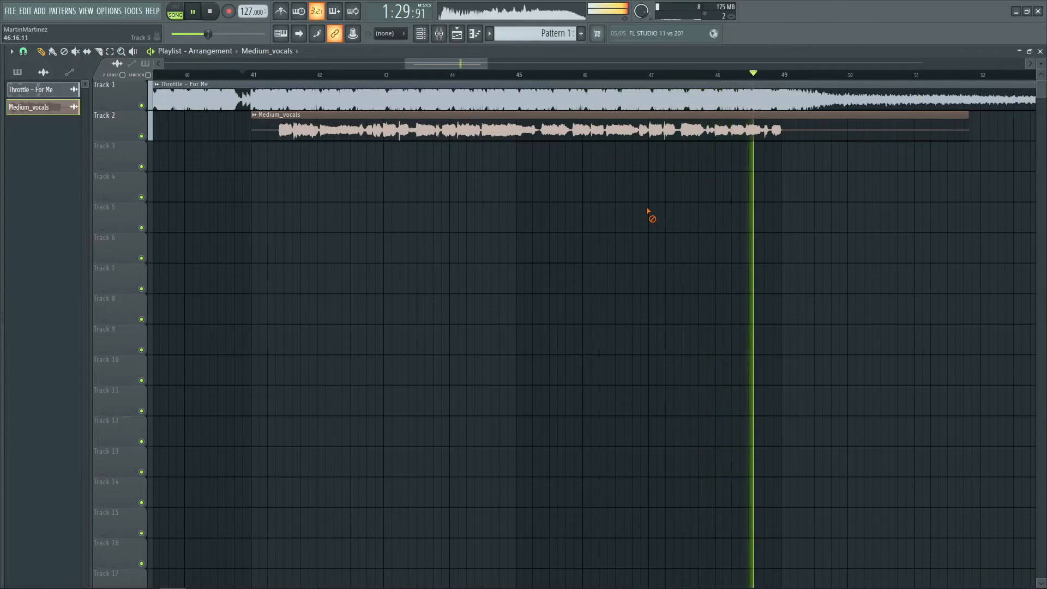
pyautogui.press('space')
pyautogui.press('c')
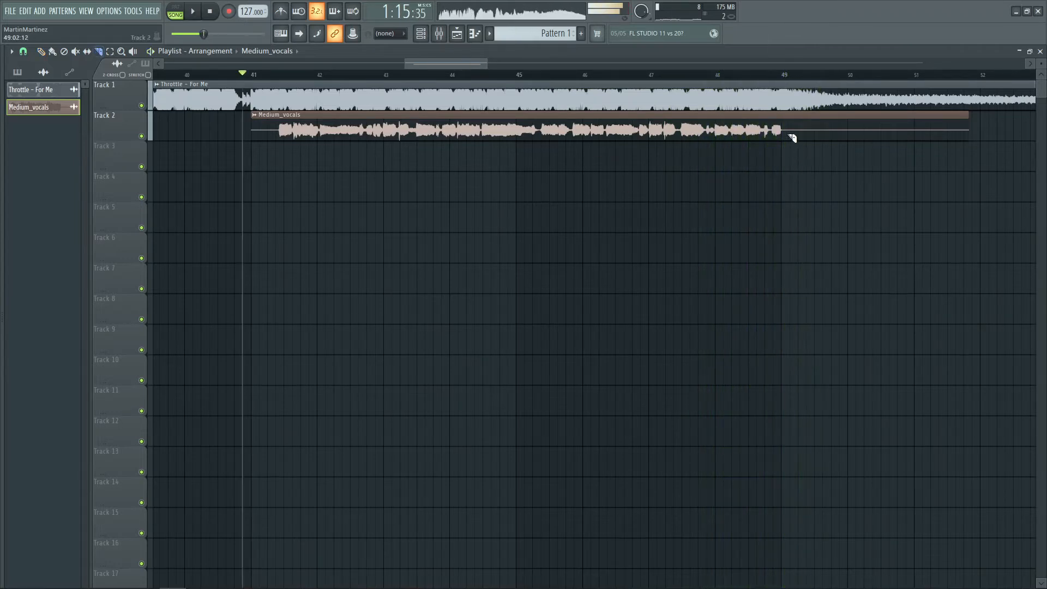
pyautogui.rightClick(783, 129)
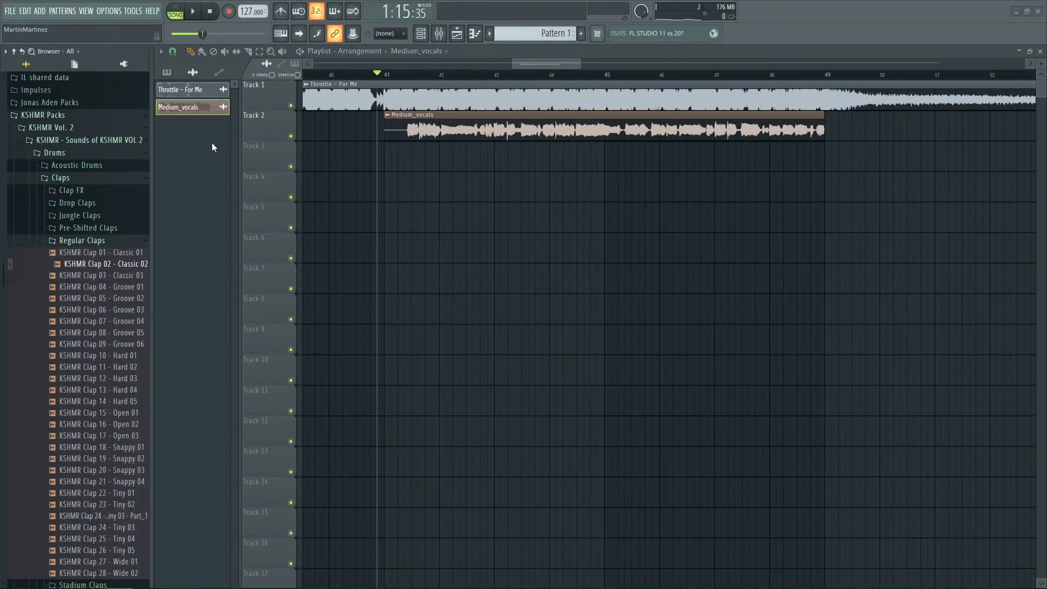
# Solo Track 2 and play the Medium vocals on their own from bar 43
pyautogui.rightClick(141, 136)
pyautogui.click(352, 76)
pyautogui.press('space')
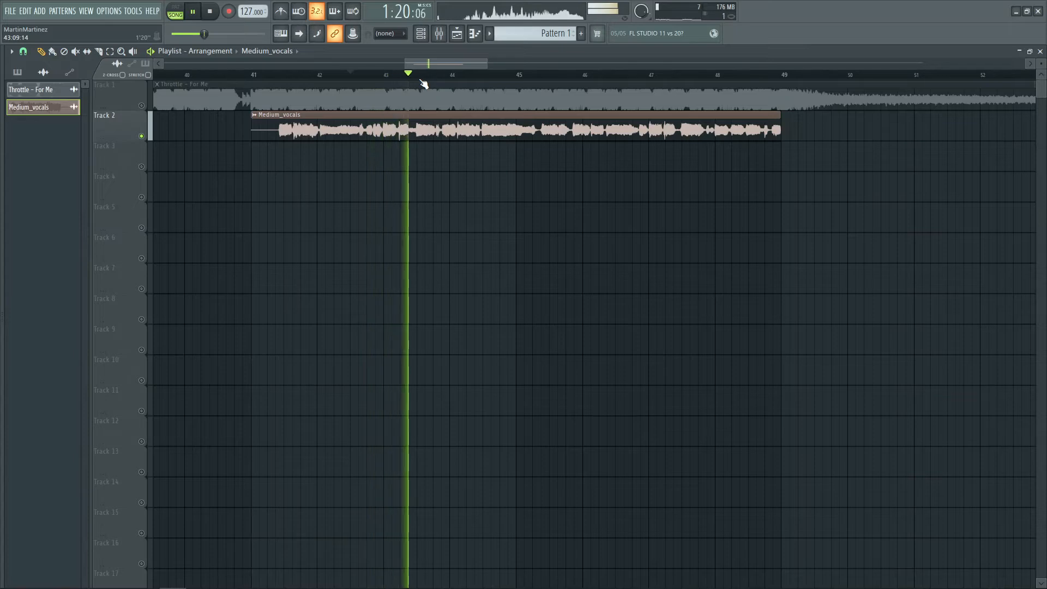
pyautogui.press('space')
# Unsolo Track 2 and play the full mix with vocals from bar 42
pyautogui.rightClick(141, 136)
pyautogui.click(335, 76)
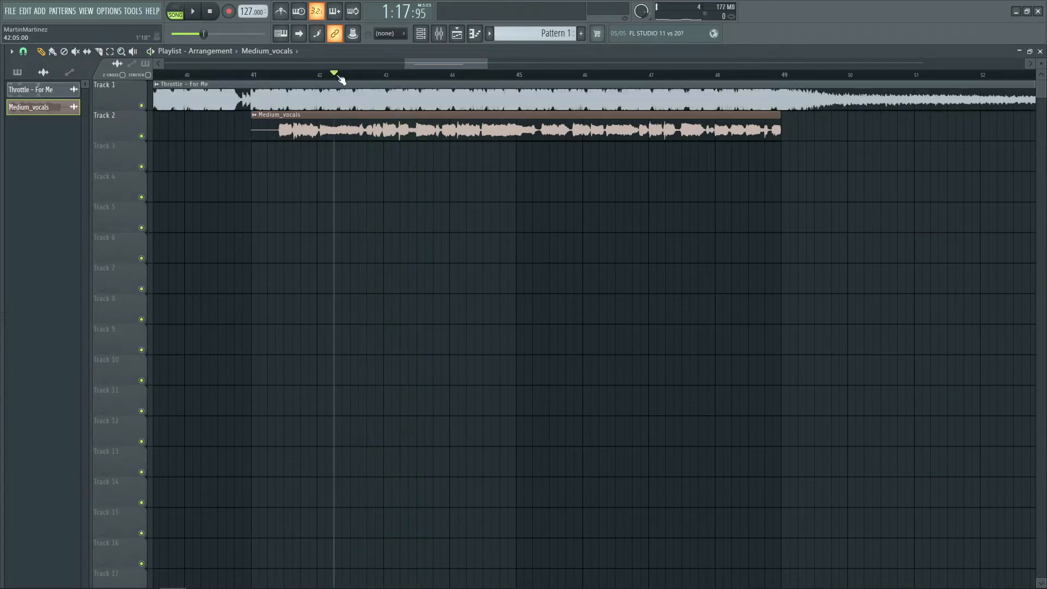
pyautogui.press('space')
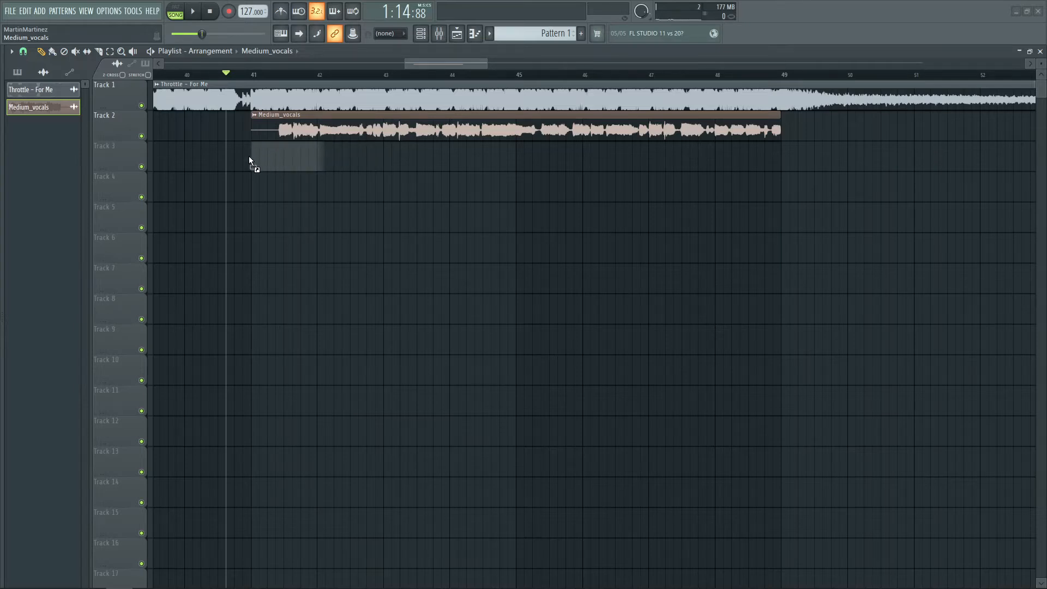
# Drop the Hard_vocals stem onto Track 3 at bar 41 and play it against the song
pyautogui.moveTo(161, 167); pyautogui.dragTo(160, 167)
pyautogui.press('space')
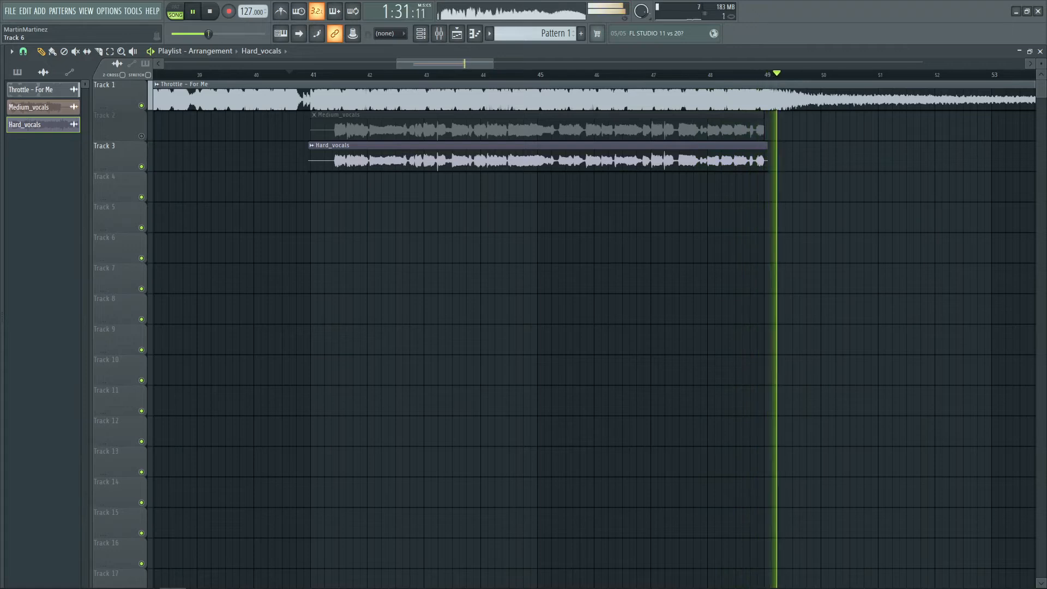
pyautogui.press('space')
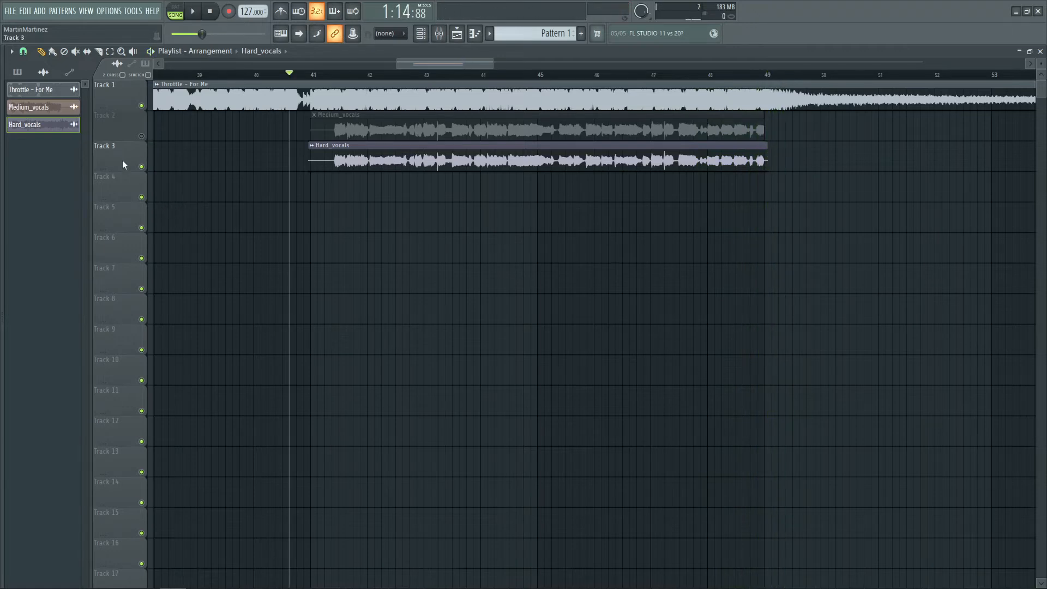
# Move the Hard_vocals track up to Track 2 and solo it
pyautogui.hotkey('alt', 'Up')
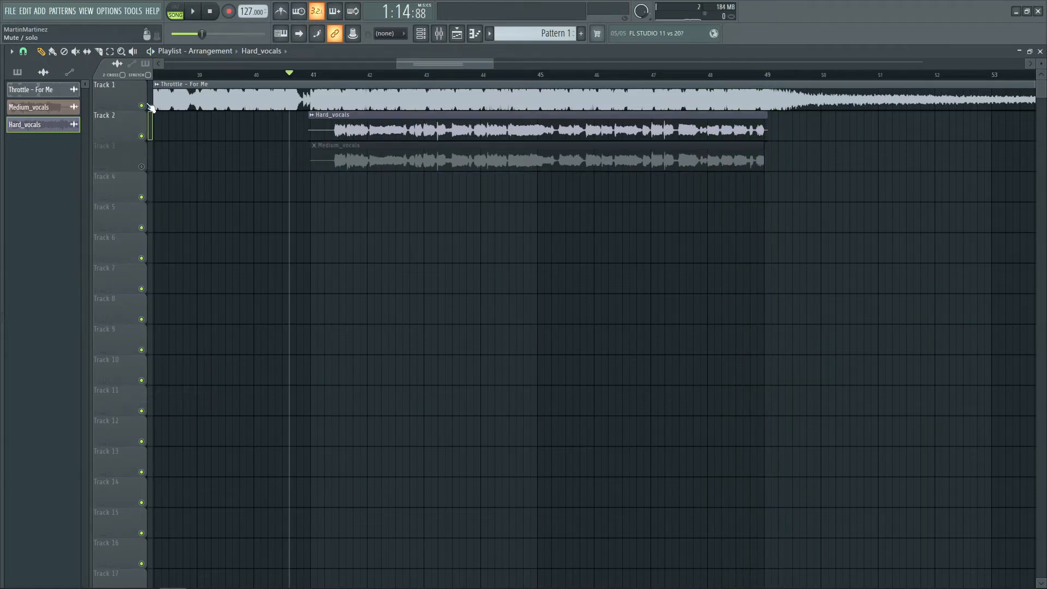
pyautogui.click(151, 106)
# Play the soloed Hard vocals from just after bar 41
pyautogui.click(334, 81)
pyautogui.press('space')
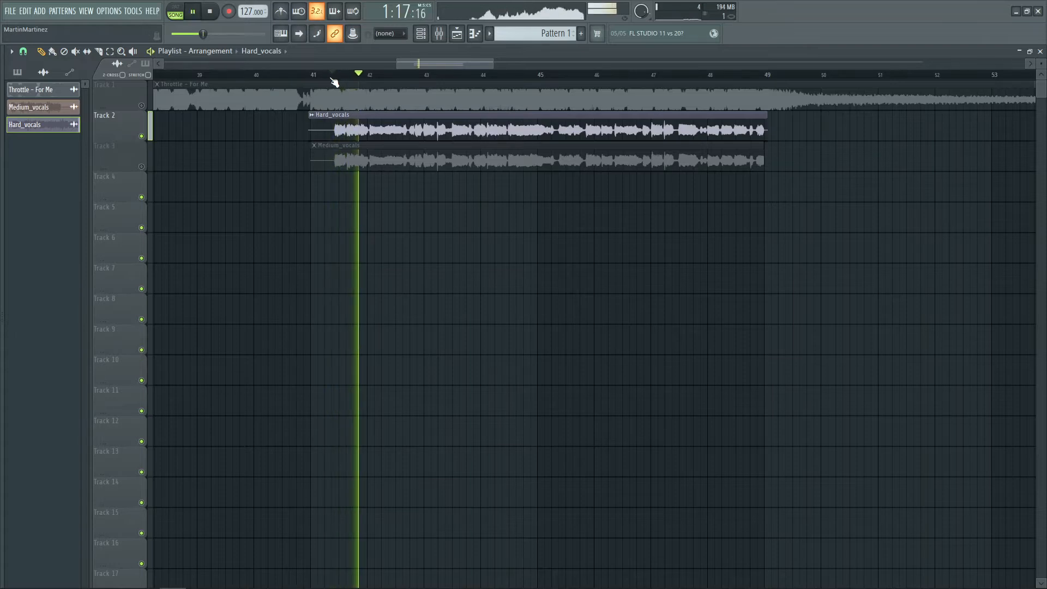
pyautogui.press('space')
# Unsolo Track 2 and delete the Medium_vocals clip from Track 3
pyautogui.click(307, 77)
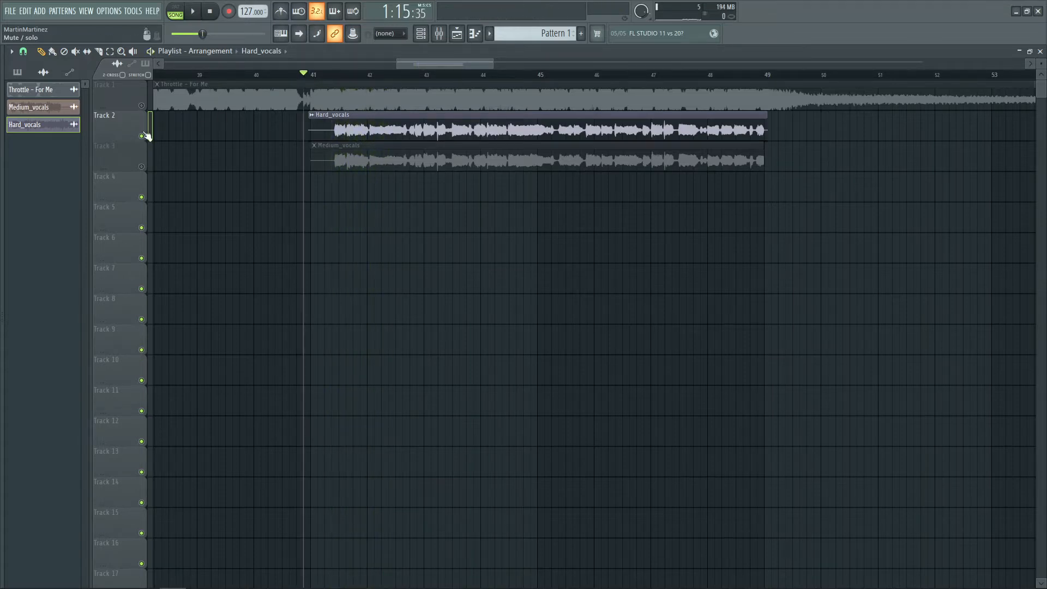
pyautogui.rightClick(147, 134)
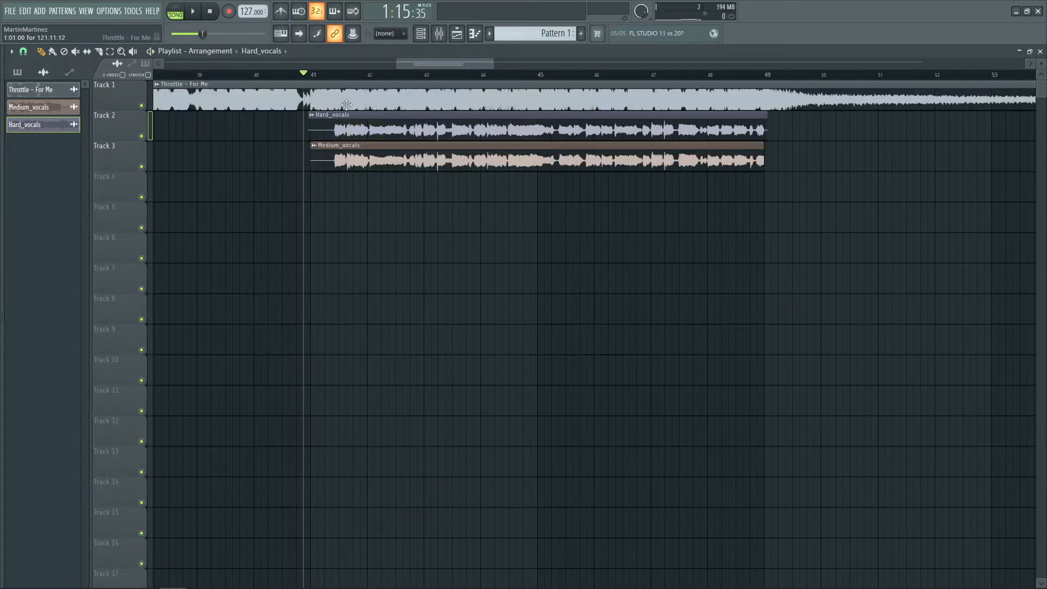
pyautogui.rightClick(355, 152)
# Play the song with the Hard vocals from around bar 41
pyautogui.scroll(3, 385, 82)
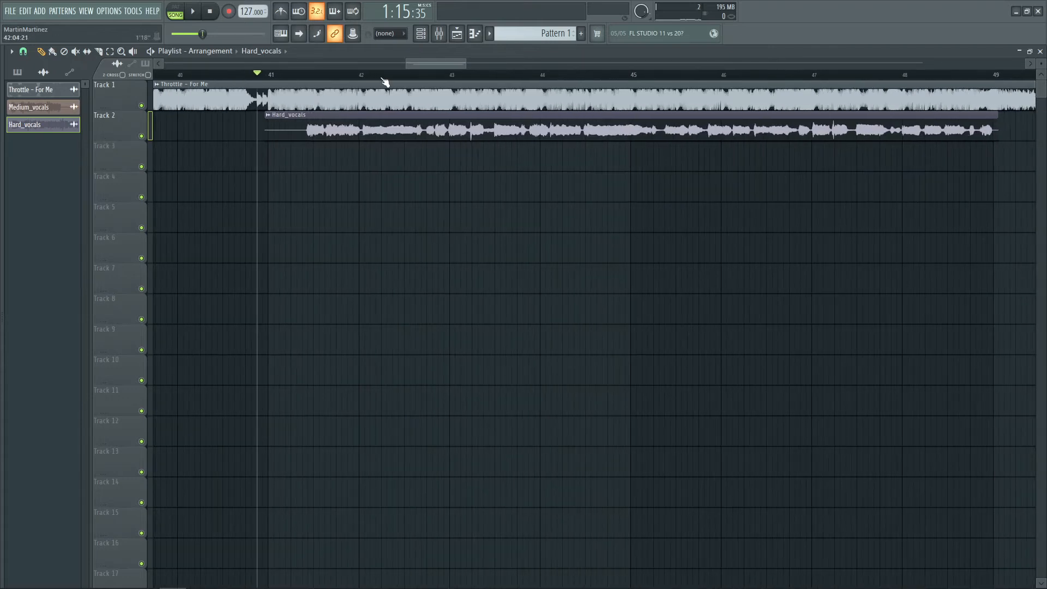
pyautogui.press('space')
pyautogui.scroll(-2, 384, 82)
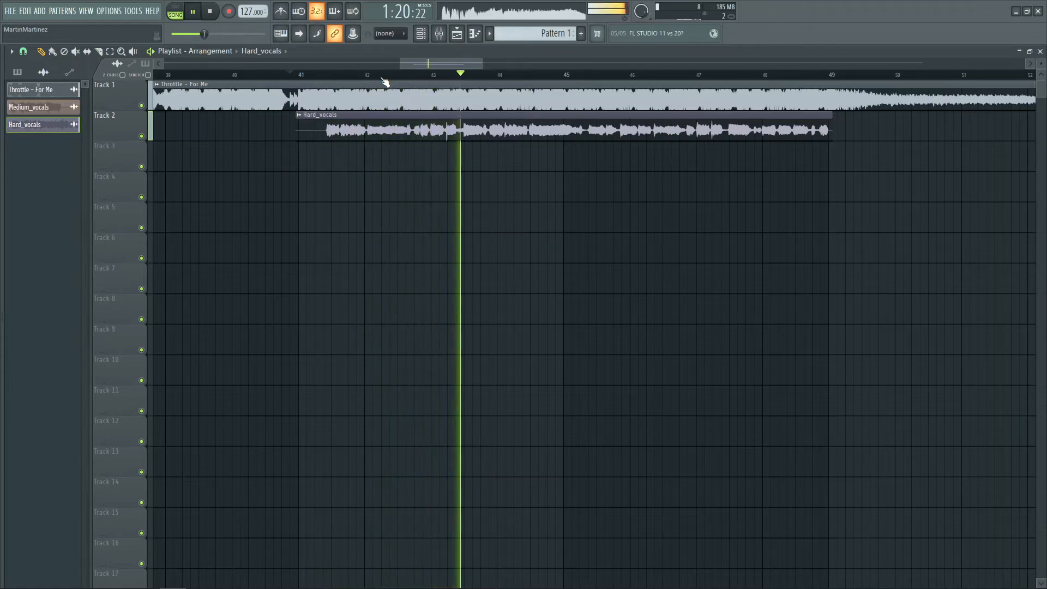
pyautogui.press('space')
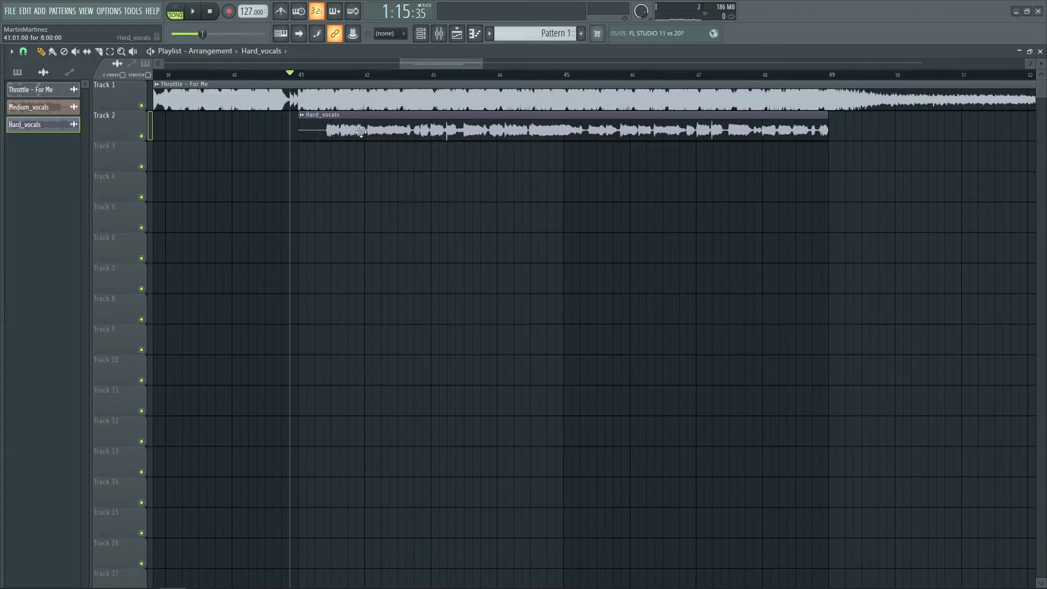
# Open the mixer and route the Hard_vocals channel to mixer insert 2
pyautogui.click(1040, 51)
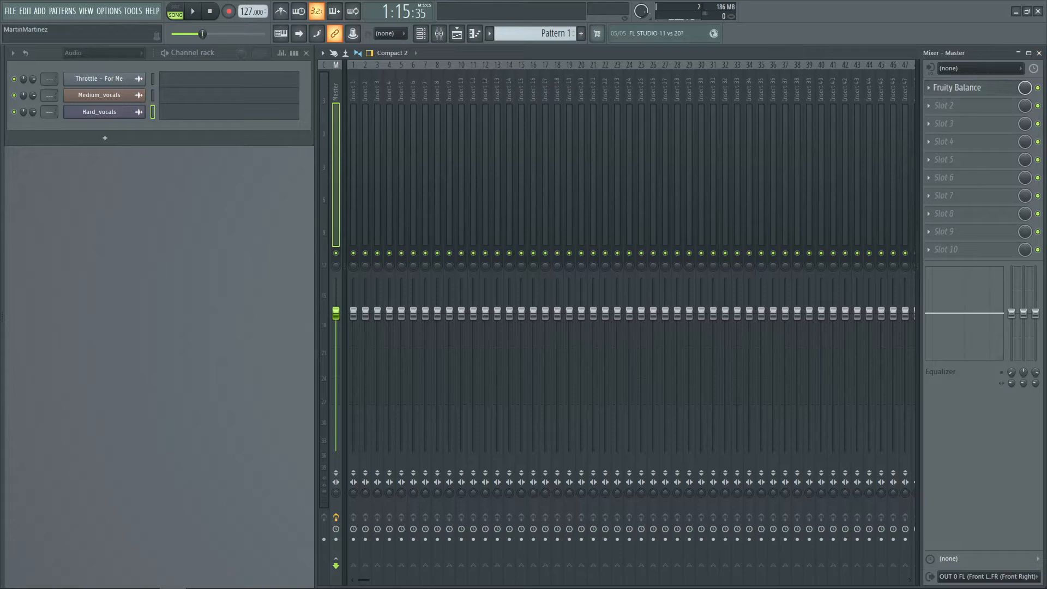
pyautogui.moveTo(51, 112); pyautogui.dragTo(51, 100)
# Rename mixer insert 1 as For Me
pyautogui.rightClick(354, 86)
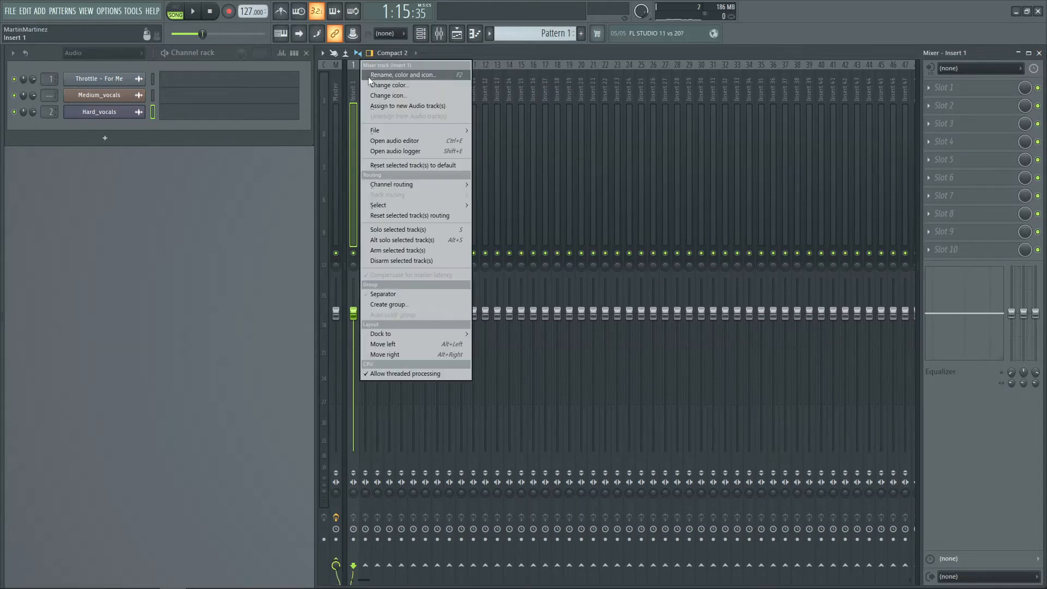
pyautogui.click(371, 76)
pyautogui.write('For Me')
pyautogui.press('Return')
# Rename mixer insert 2 as The Girl
pyautogui.rightClick(368, 76)
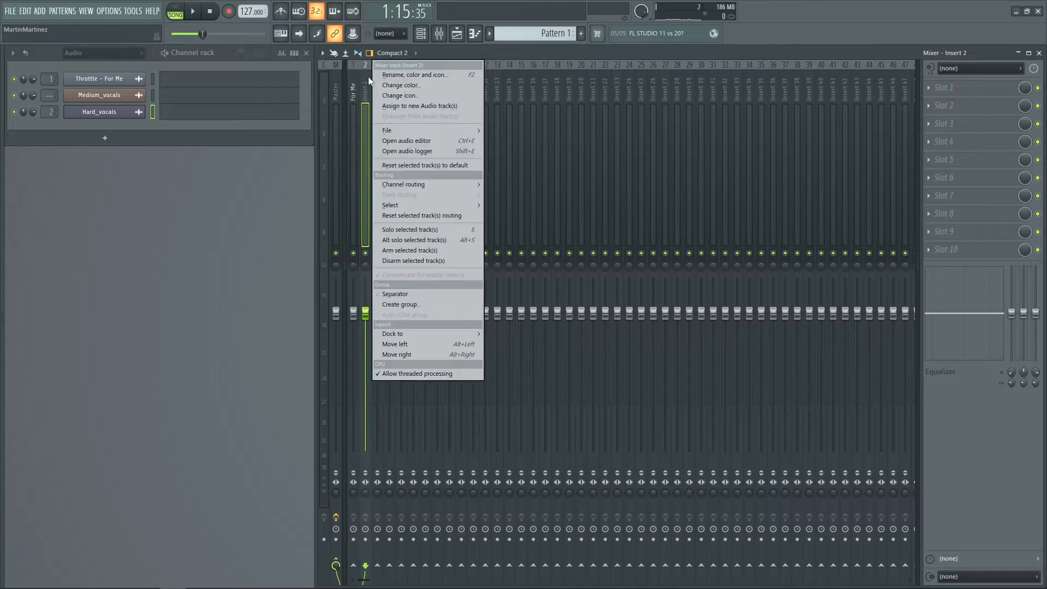
pyautogui.click(371, 76)
pyautogui.write('The ')
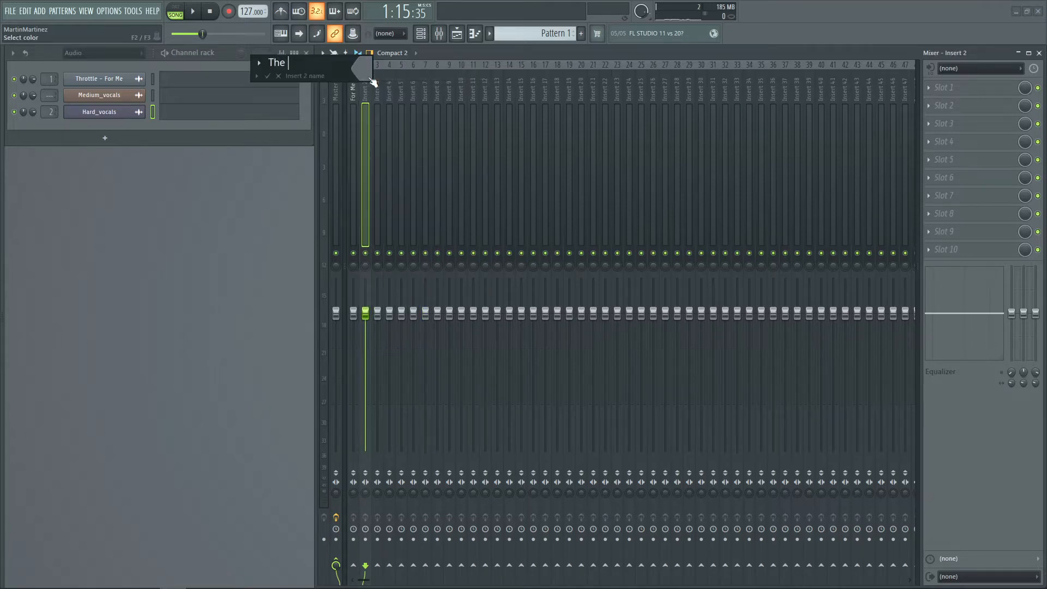
pyautogui.write('Girl')
pyautogui.press('Return')
# Add Fruity Balance to the first effect slot of The Girl insert
pyautogui.click(976, 89)
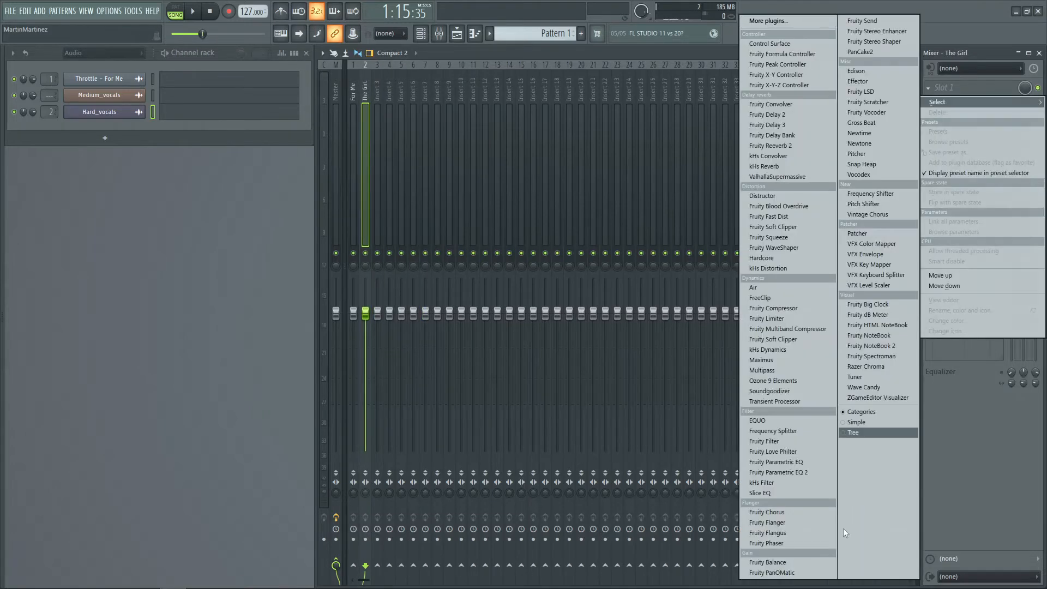
pyautogui.click(800, 559)
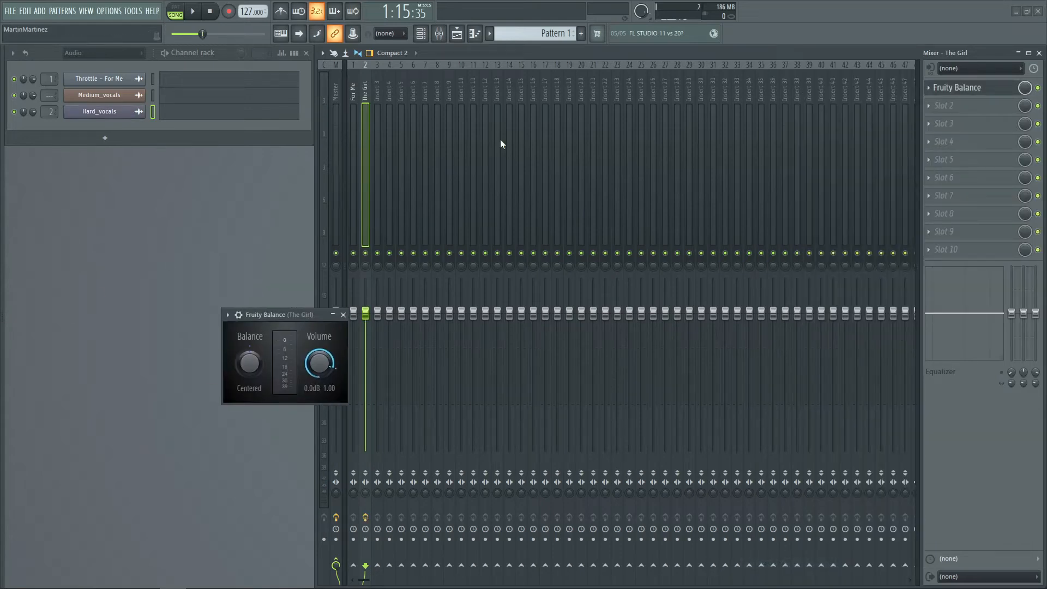
# Create an automation clip for the Fruity Balance volume and close the plugin window
pyautogui.click(456, 34)
pyautogui.scroll(5, 324, 80)
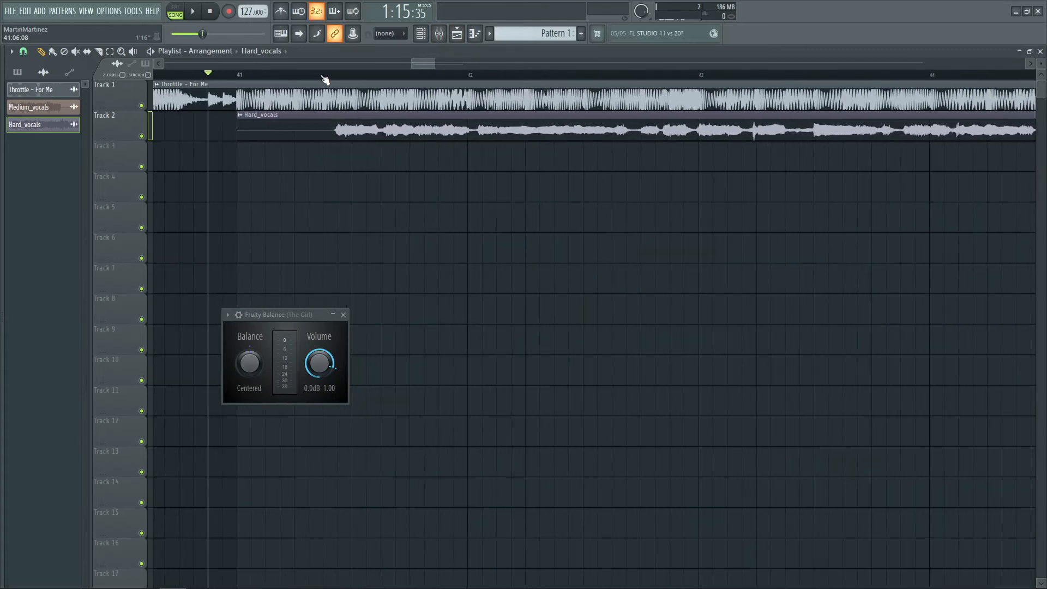
pyautogui.scroll(-1, 228, 78)
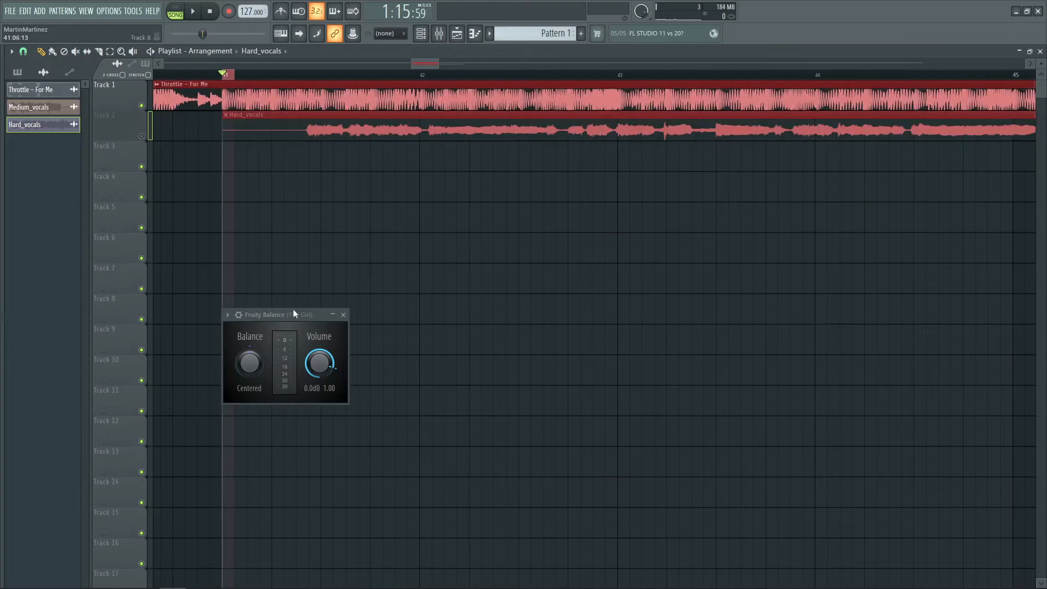
pyautogui.rightClick(318, 361)
pyautogui.click(345, 443)
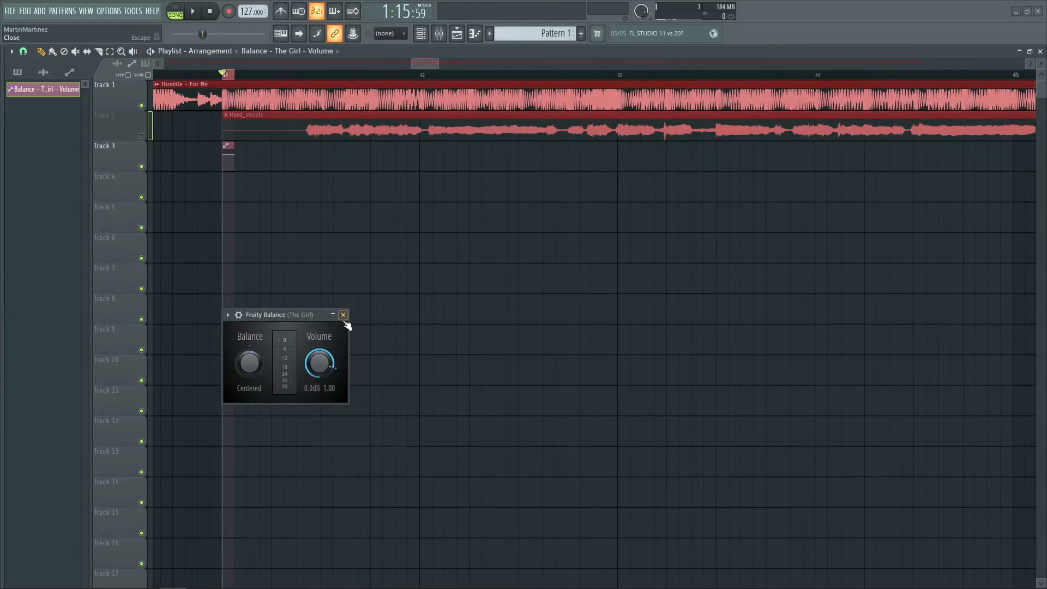
pyautogui.click(343, 315)
# Place more copies of the volume automation clip on Track 3 near bar 41
pyautogui.press('F9')
pyautogui.press('F9')
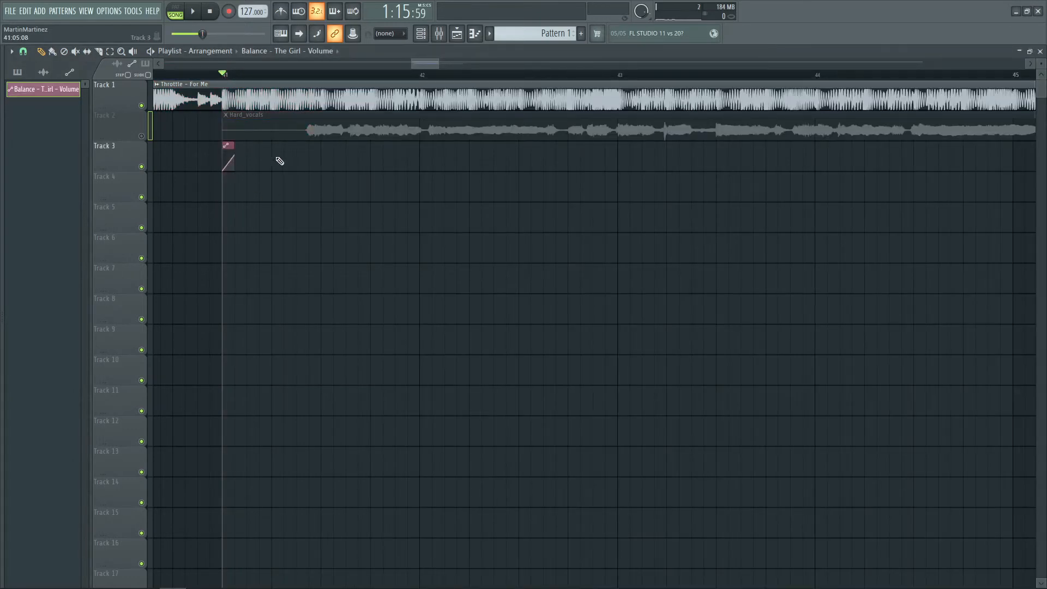
pyautogui.click(322, 161)
pyautogui.scroll(-4, 262, 76)
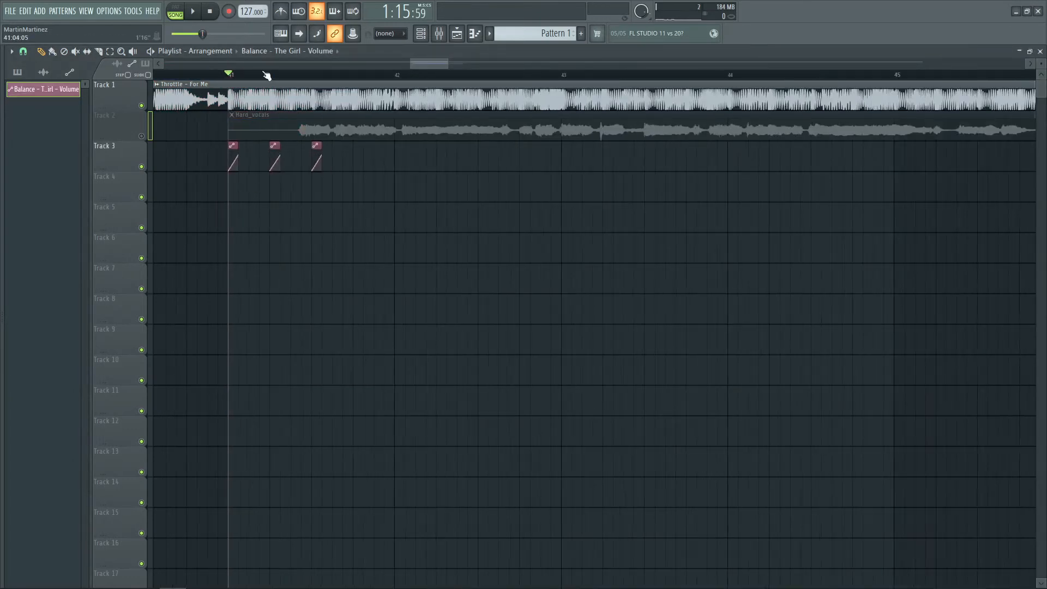
# Mute the song track and paint repeating automation clips along Track 3 up to bar 49
pyautogui.click(141, 105)
pyautogui.click(142, 136)
pyautogui.click(210, 75)
pyautogui.scroll(-2, 215, 78)
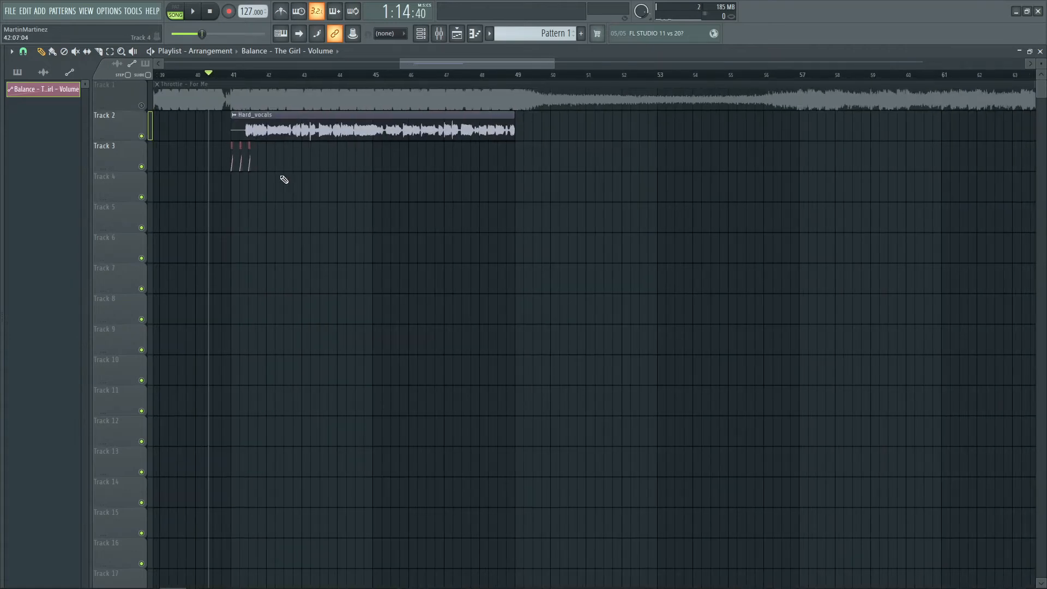
pyautogui.moveTo(261, 164); pyautogui.dragTo(468, 170)
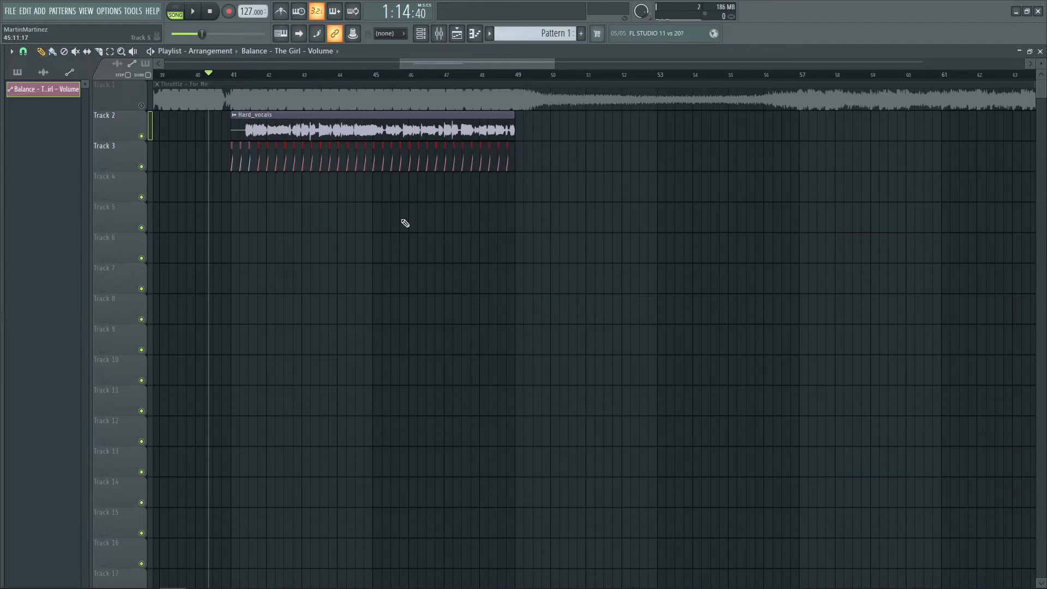
# Play the Hard vocals with the volume automation from bar 40
pyautogui.press('space')
pyautogui.scroll(3, 257, 77)
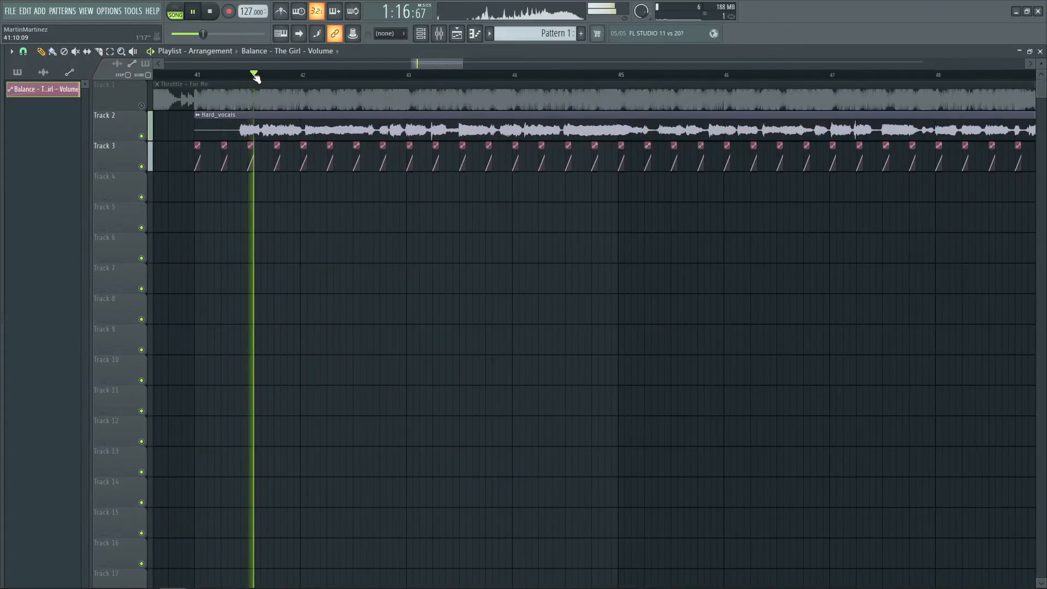
pyautogui.scroll(-1, 256, 78)
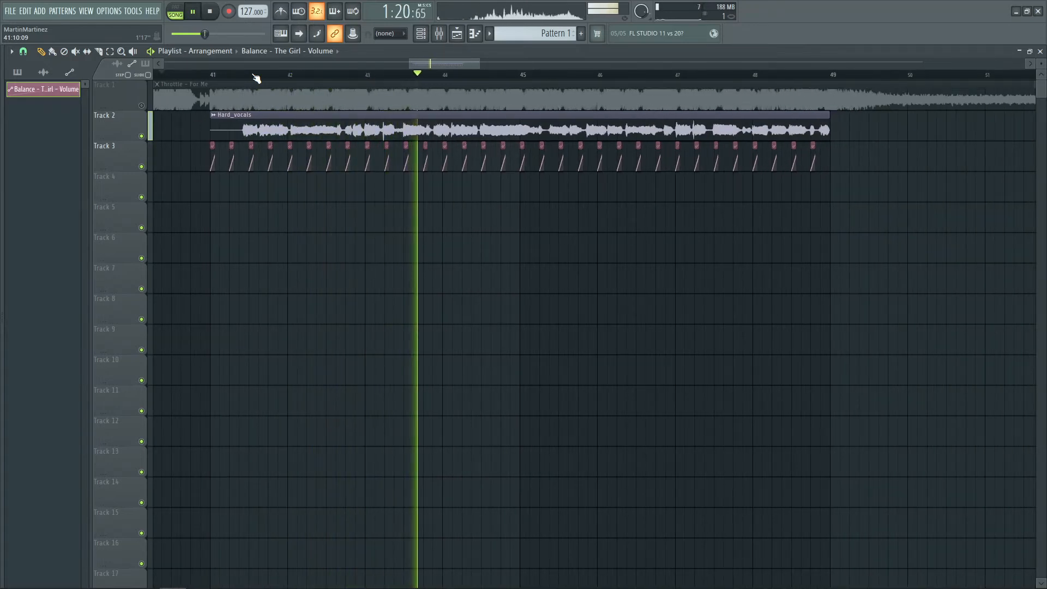
pyautogui.press('space')
# Unmute the song track and play the full mix with the automated vocals
pyautogui.click(141, 106)
pyautogui.press('space')
pyautogui.scroll(5, 214, 77)
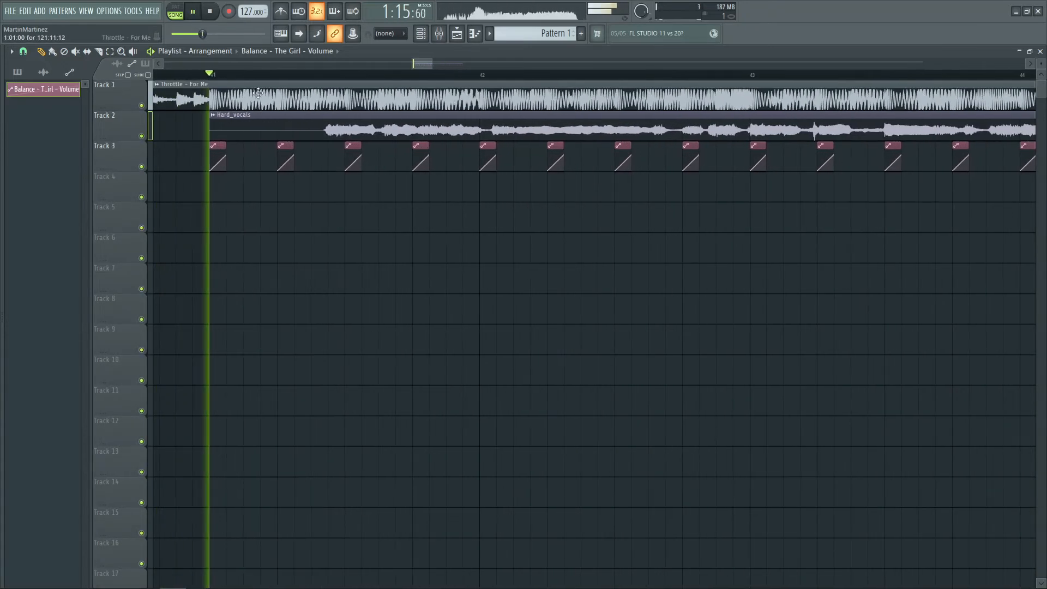
pyautogui.moveTo(361, 158); pyautogui.dragTo(358, 156)
pyautogui.scroll(-4, 388, 75)
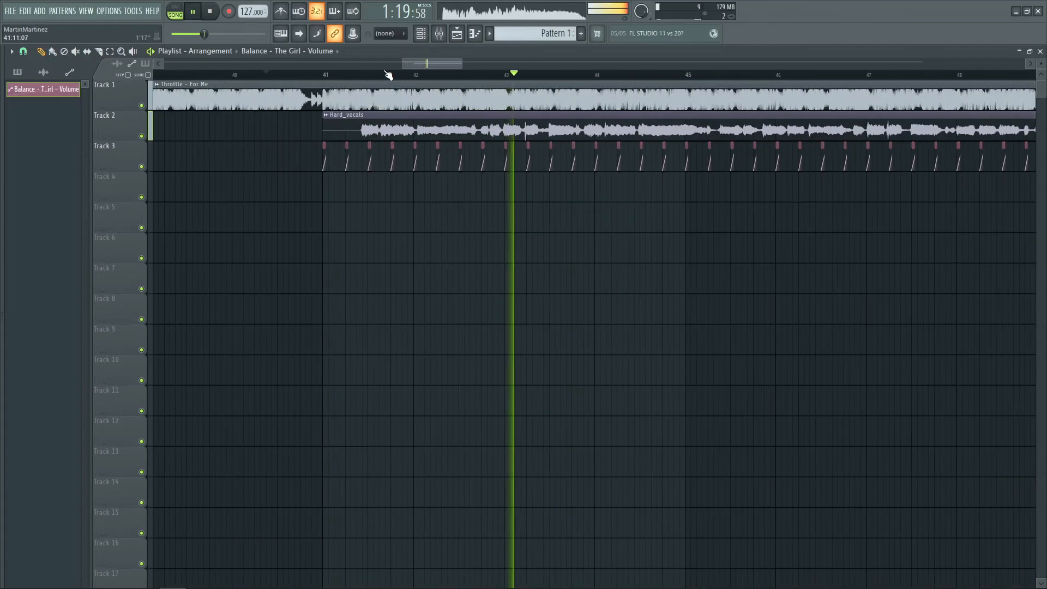
pyautogui.scroll(-2, 390, 75)
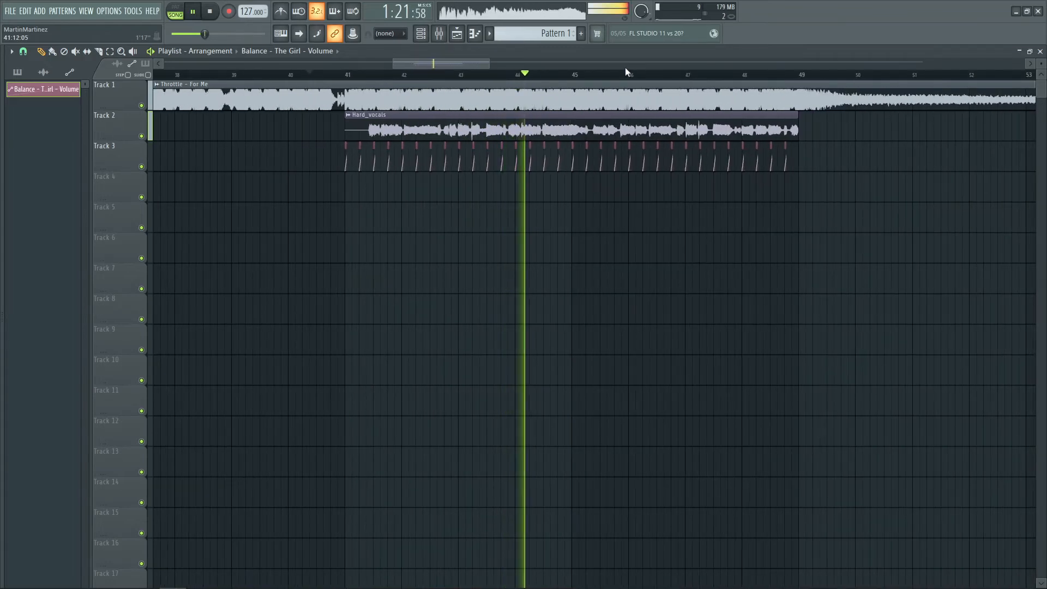
pyautogui.scroll(1, 625, 78)
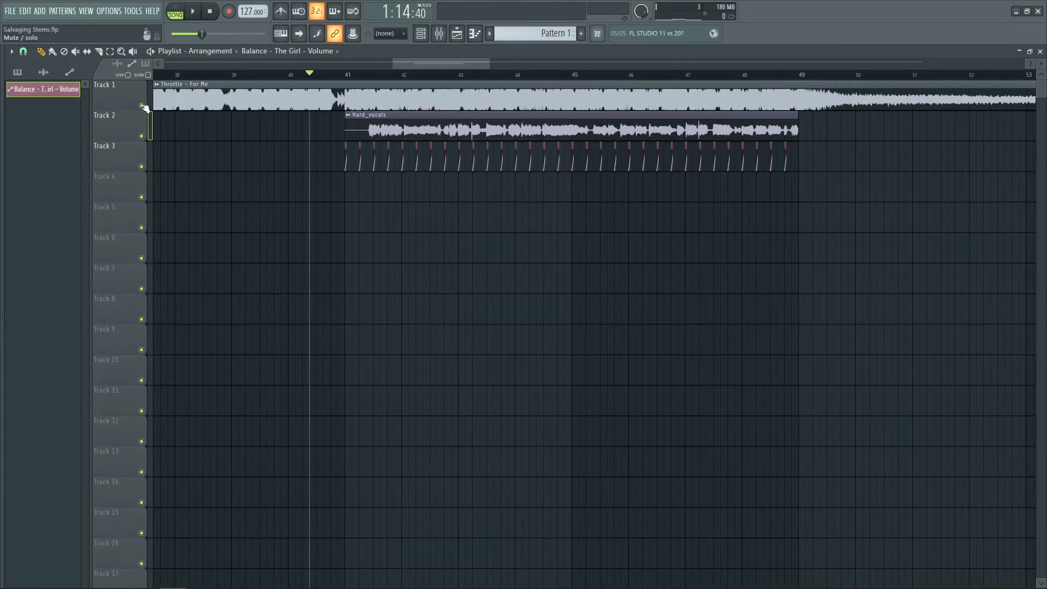
# Mute the song and automation tracks and play the Hard vocals alone from bar 41
pyautogui.click(142, 106)
pyautogui.click(367, 76)
pyautogui.scroll(3, 367, 76)
pyautogui.click(142, 167)
pyautogui.press('space')
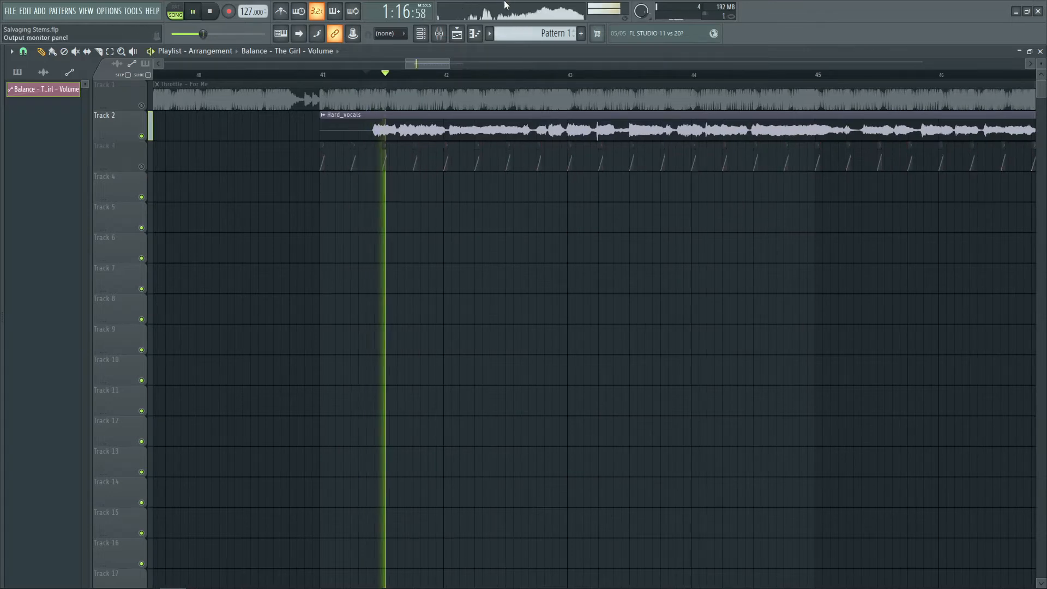
pyautogui.press('space')
pyautogui.press('space')
pyautogui.press('space')
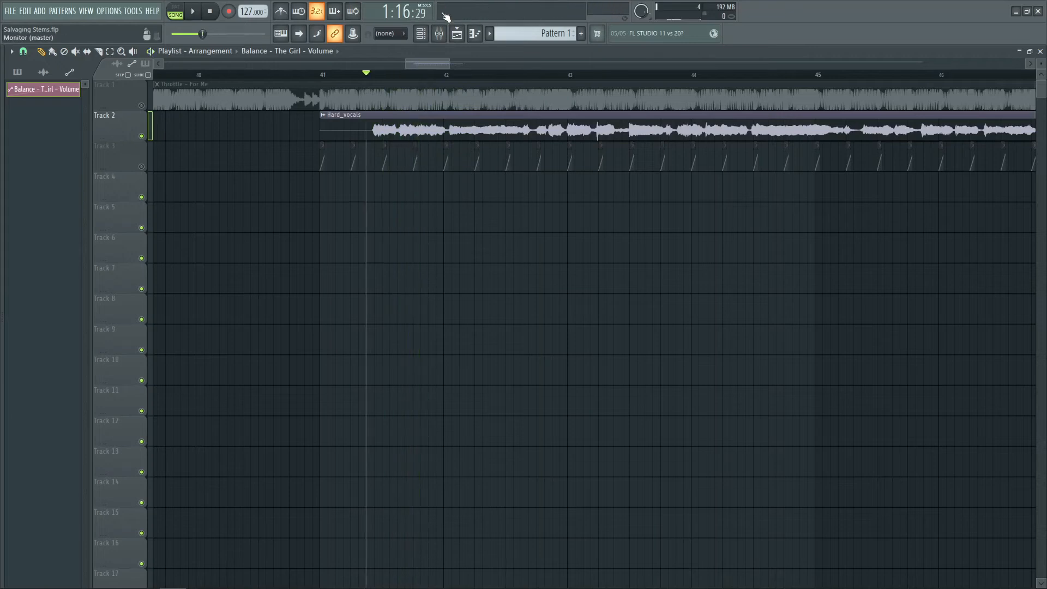
pyautogui.scroll(-5, 429, 74)
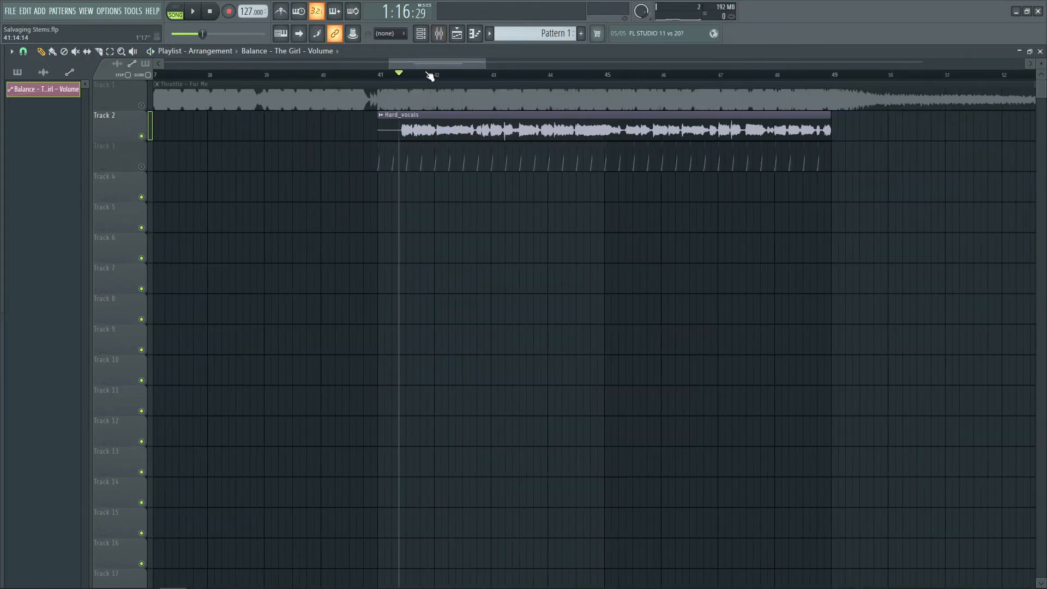
pyautogui.scroll(2, 428, 75)
pyautogui.click(317, 77)
# Move the Fruity Balance effect on The Girl insert down to slot 2
pyautogui.click(461, 35)
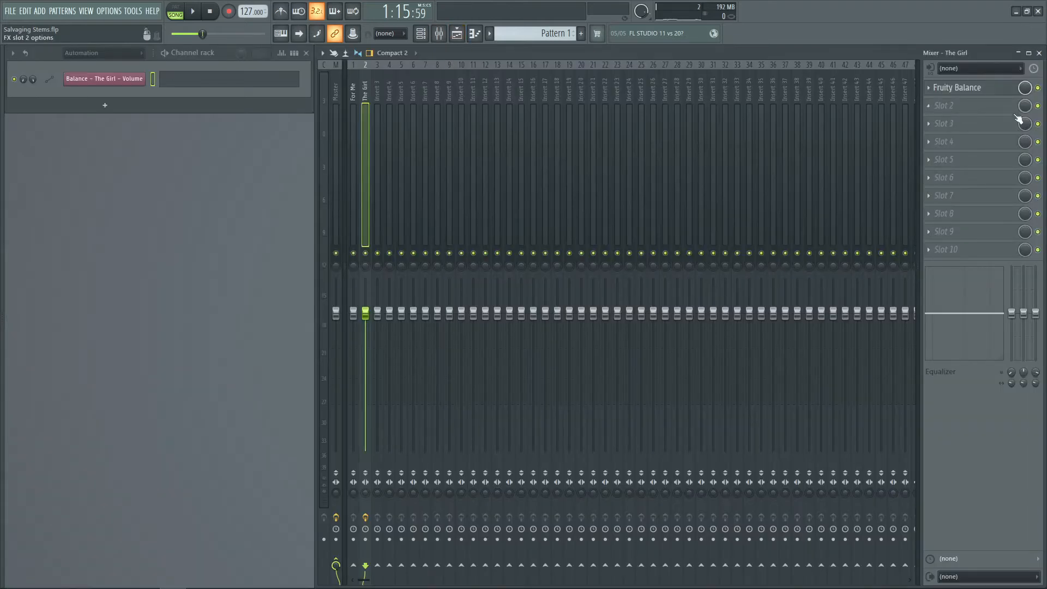
pyautogui.click(928, 107)
pyautogui.click(940, 293)
# Insert Fruity Parametric EQ 2 into slot 1 of The Girl insert
pyautogui.click(934, 87)
pyautogui.click(817, 471)
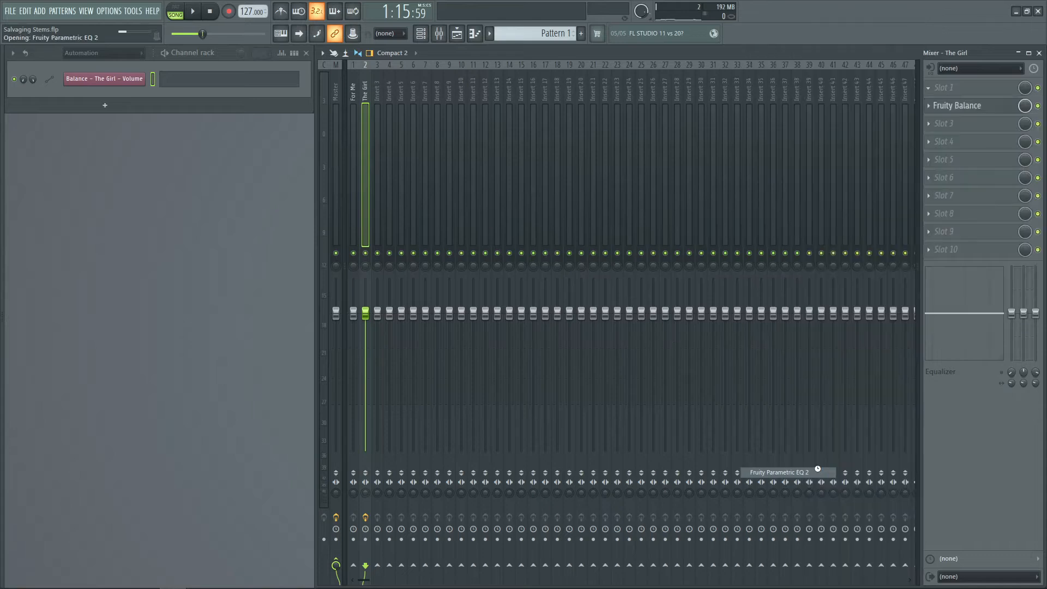
pyautogui.moveTo(341, 186); pyautogui.dragTo(466, 187)
# Turn EQ band 1 into a low-cut filter and steepen its slope while playing
pyautogui.press('space')
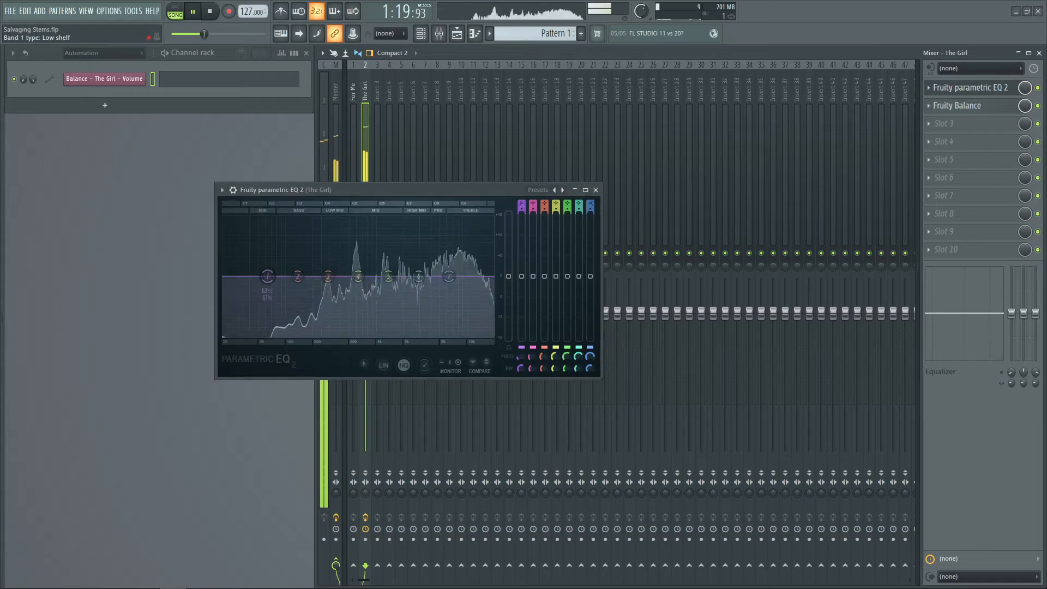
pyautogui.click(521, 207)
pyautogui.moveTo(521, 209); pyautogui.dragTo(521, 198)
pyautogui.moveTo(520, 357); pyautogui.dragTo(520, 347)
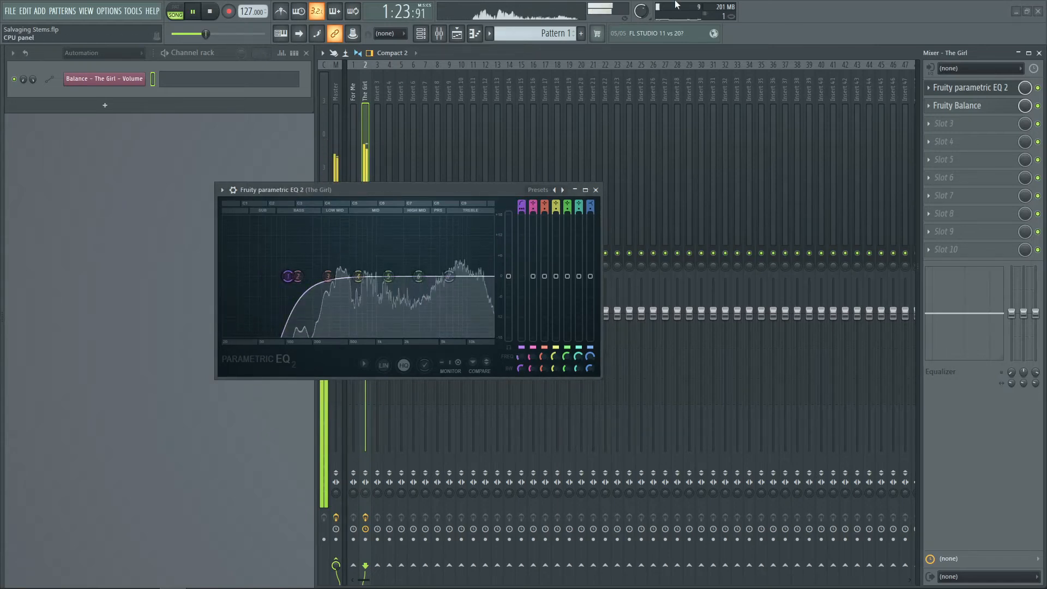
# Compare the song and the Hard vocals by soloing each track in the playlist during playback
pyautogui.press('space')
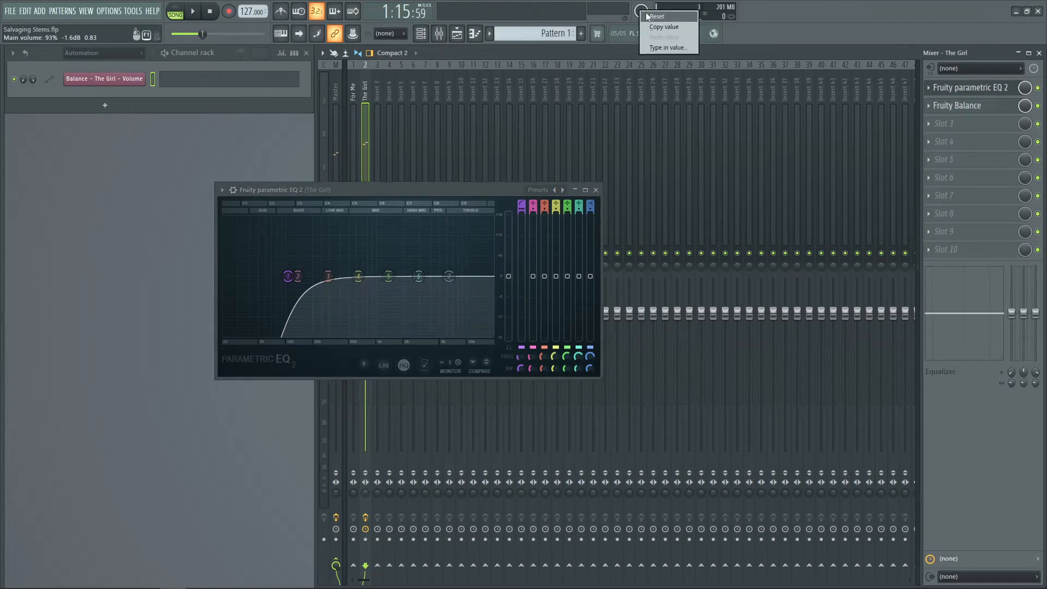
pyautogui.click(595, 190)
pyautogui.click(458, 35)
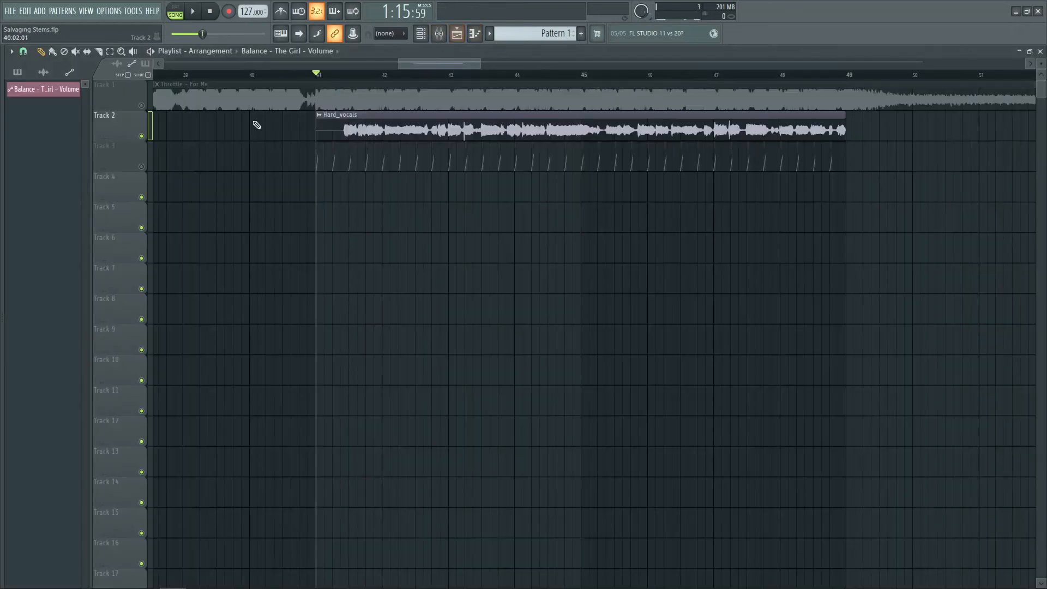
pyautogui.rightClick(143, 106)
pyautogui.press('space')
pyautogui.press('space')
pyautogui.rightClick(141, 136)
pyautogui.press('space')
pyautogui.click(460, 34)
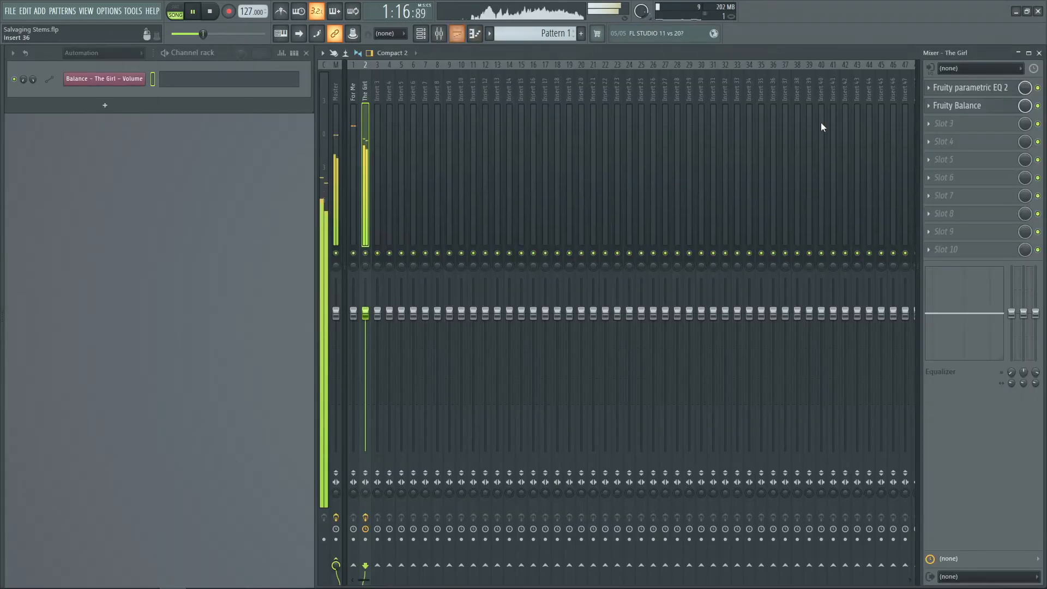
# Lower the frequency and boost EQ band 7's high shelf while playing, then close the parametric EQ
pyautogui.press('space')
pyautogui.click(1006, 88)
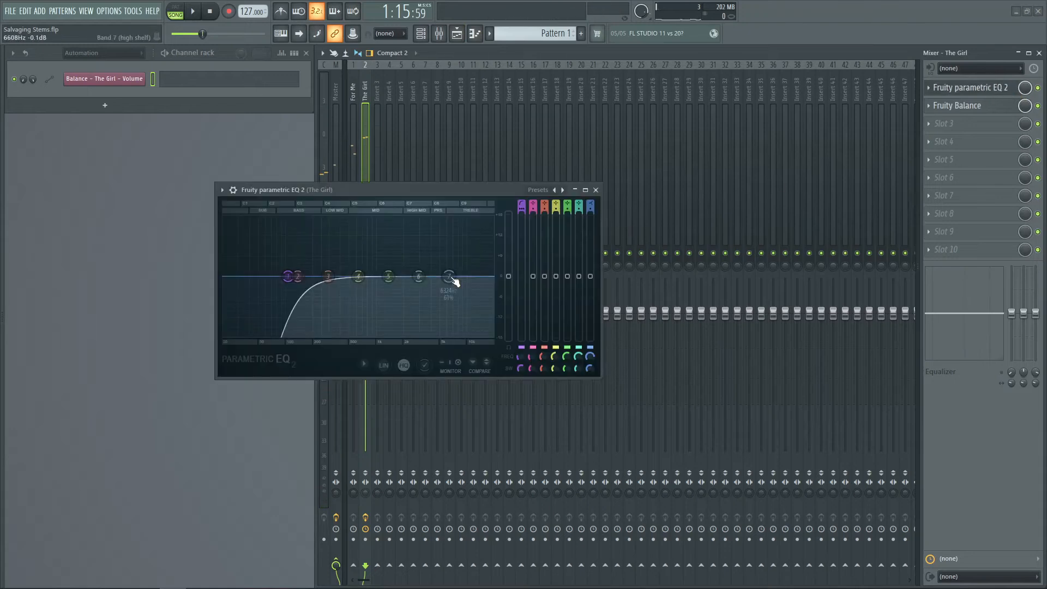
pyautogui.press('space')
pyautogui.moveTo(449, 279); pyautogui.dragTo(416, 265)
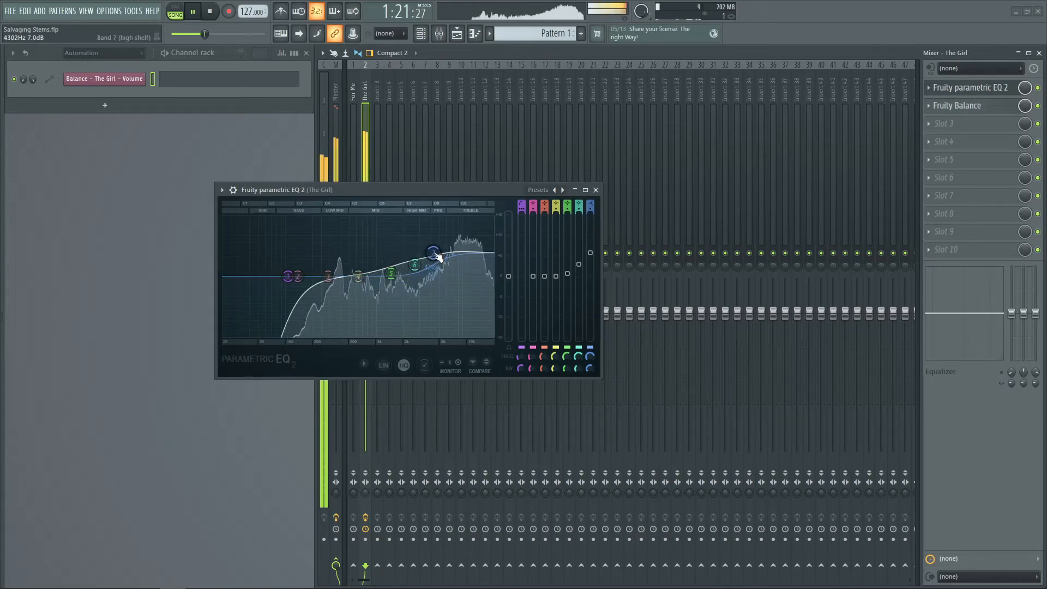
pyautogui.click(595, 190)
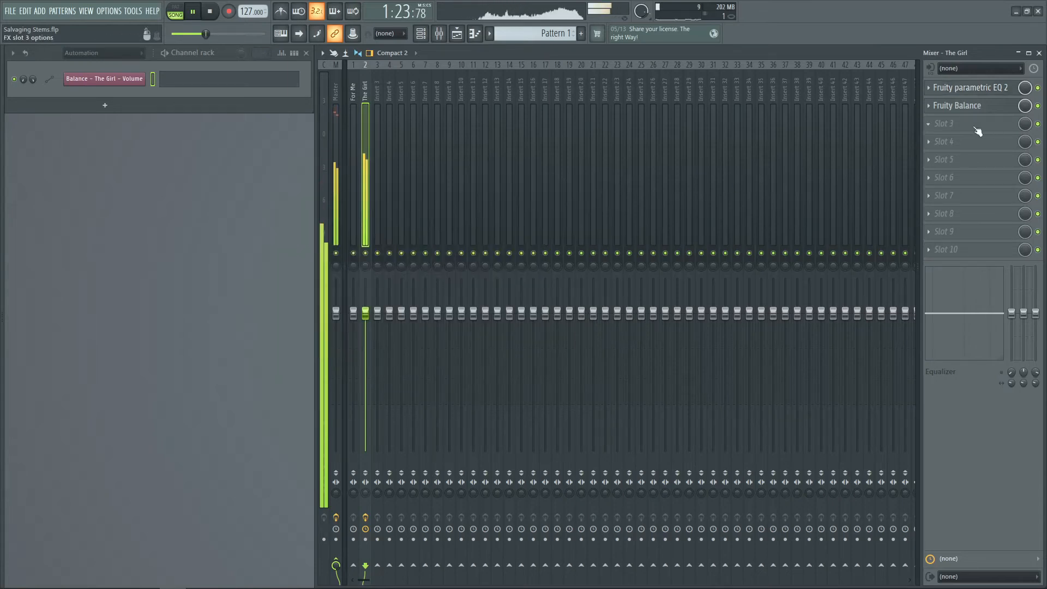
pyautogui.press('space')
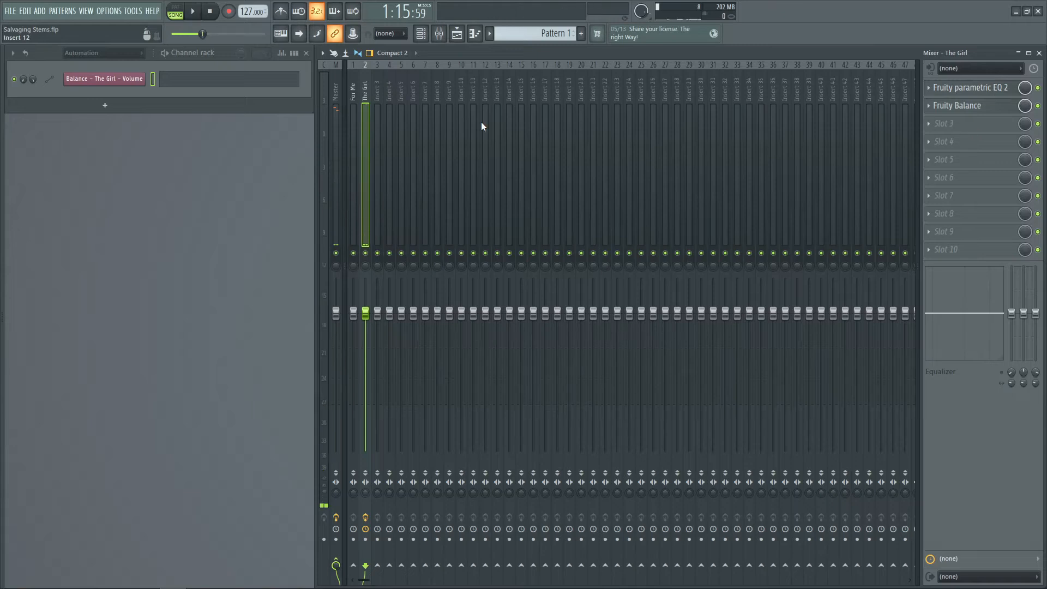
# Move the Fruity Balance effect down to slot 3 of The Girl insert
pyautogui.click(456, 34)
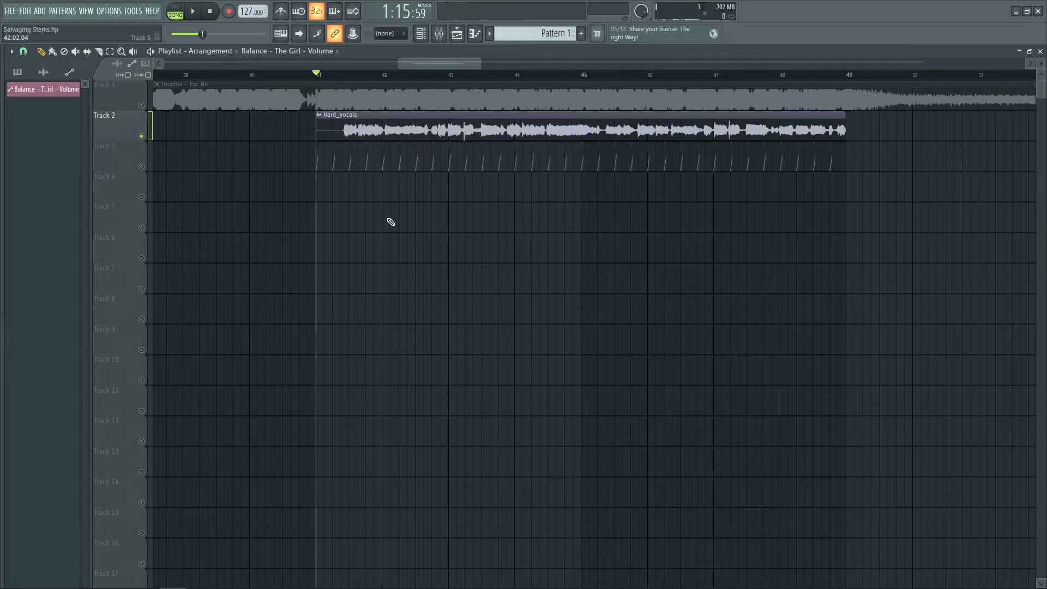
pyautogui.press('space')
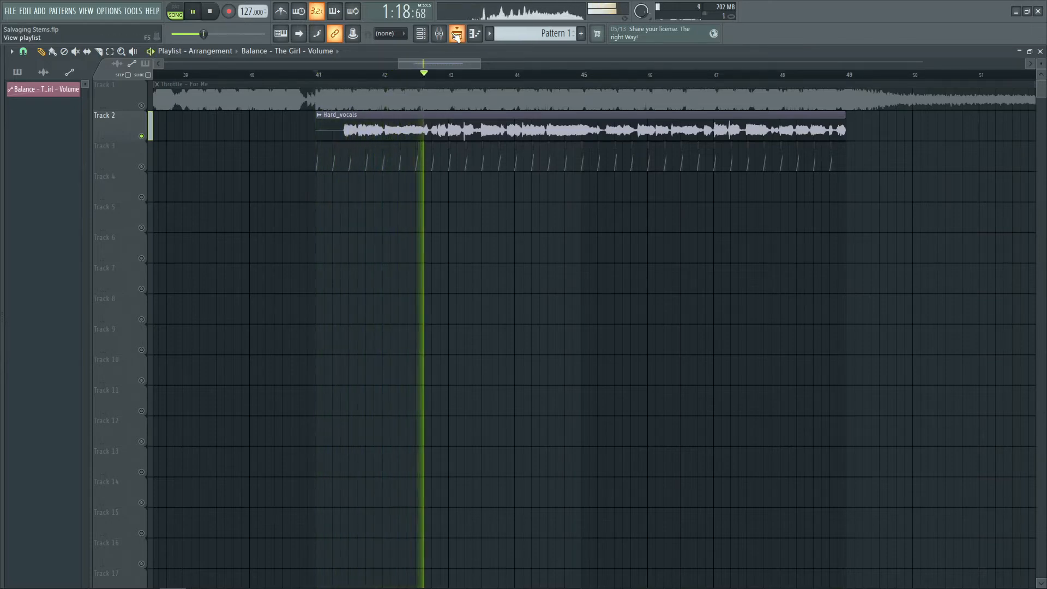
pyautogui.press('space')
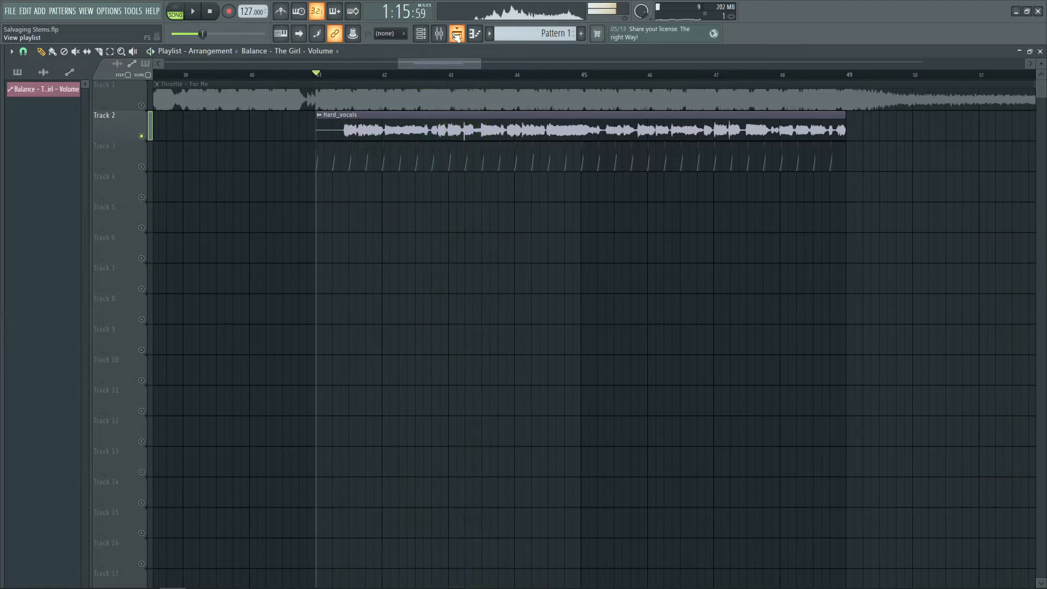
pyautogui.click(457, 36)
pyautogui.moveTo(930, 105); pyautogui.dragTo(936, 126)
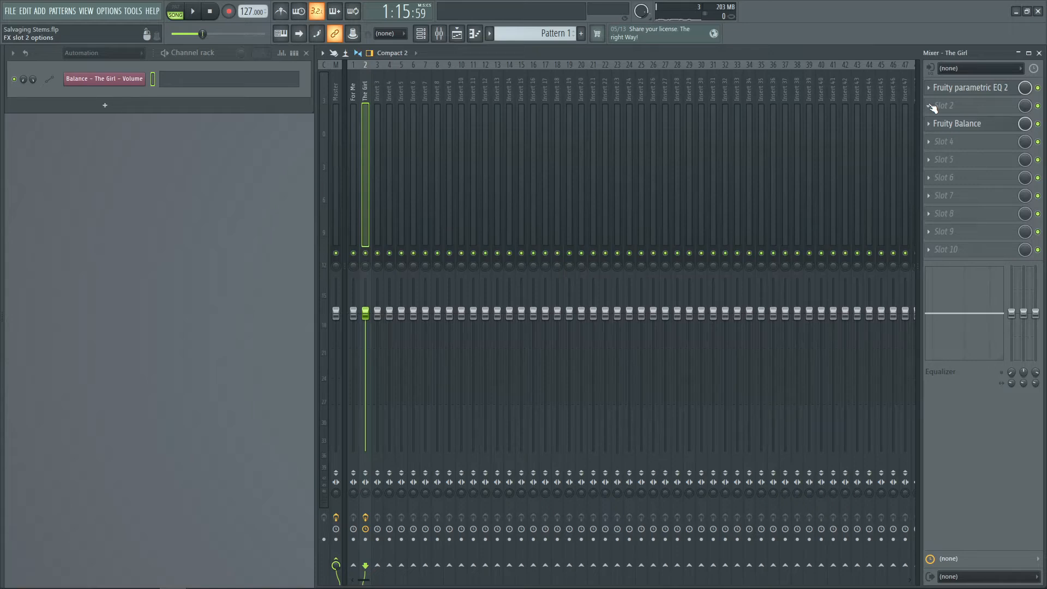
# Load TDR Nova into the empty slot 2 of The Girl insert
pyautogui.click(930, 107)
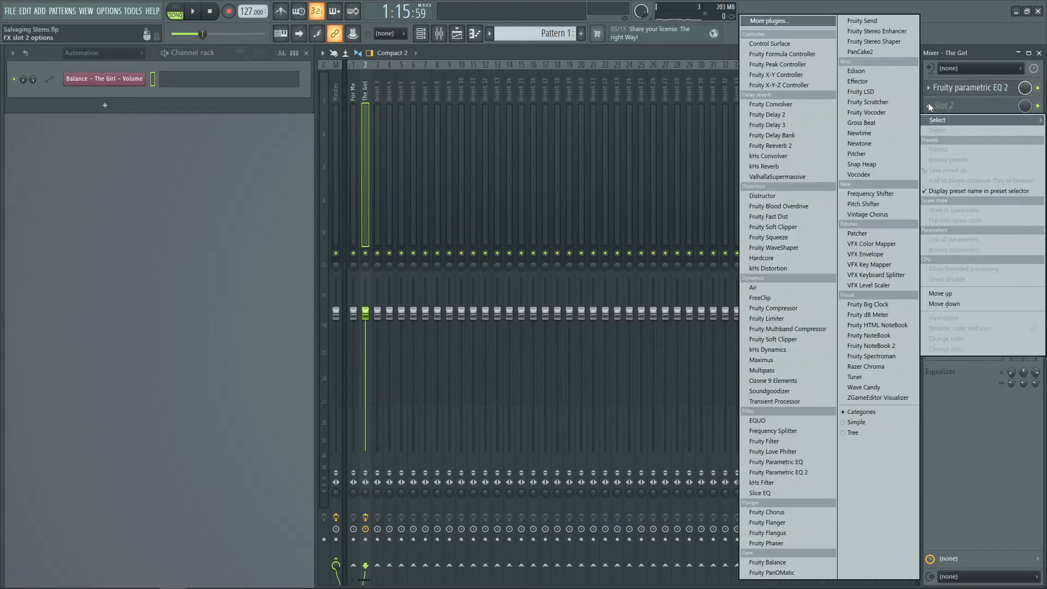
pyautogui.write('tdr')
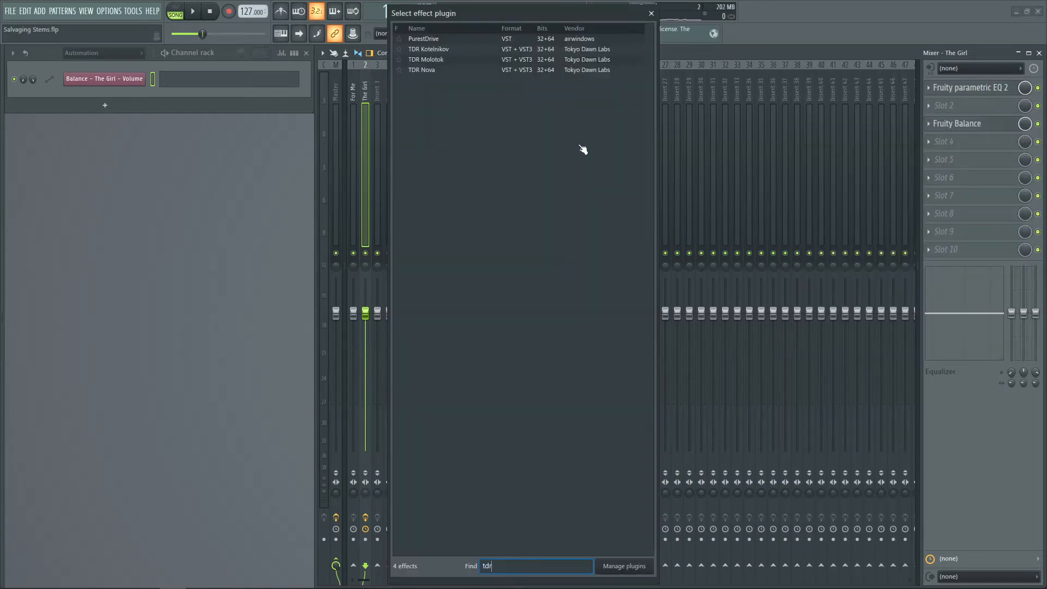
pyautogui.doubleClick(464, 70)
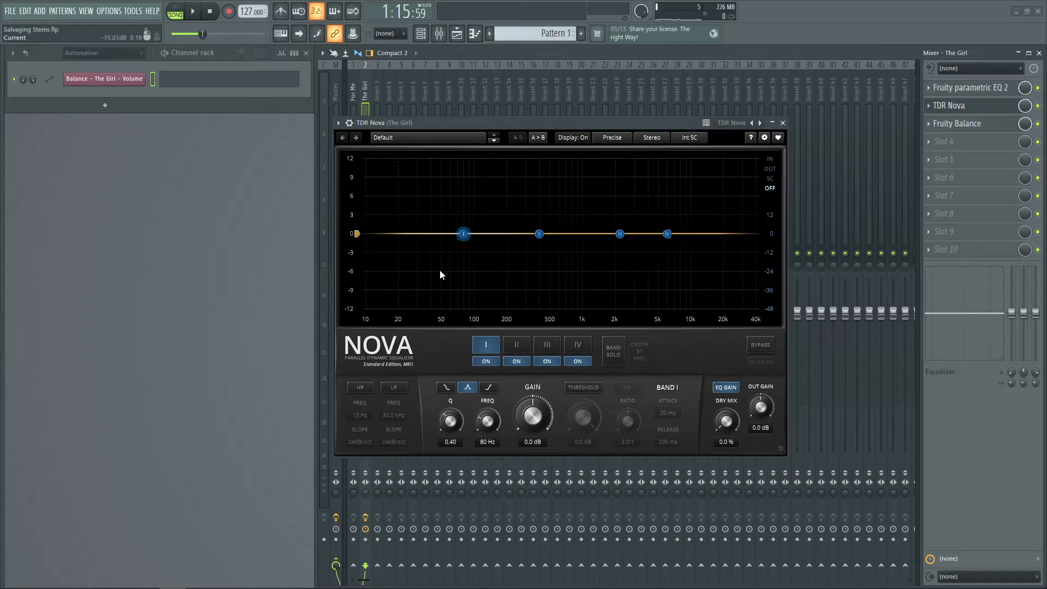
# Try a cut with Nova band II around 353 Hz, reset it to 0 dB, and show the output spectrum
pyautogui.moveTo(542, 237); pyautogui.dragTo(537, 261)
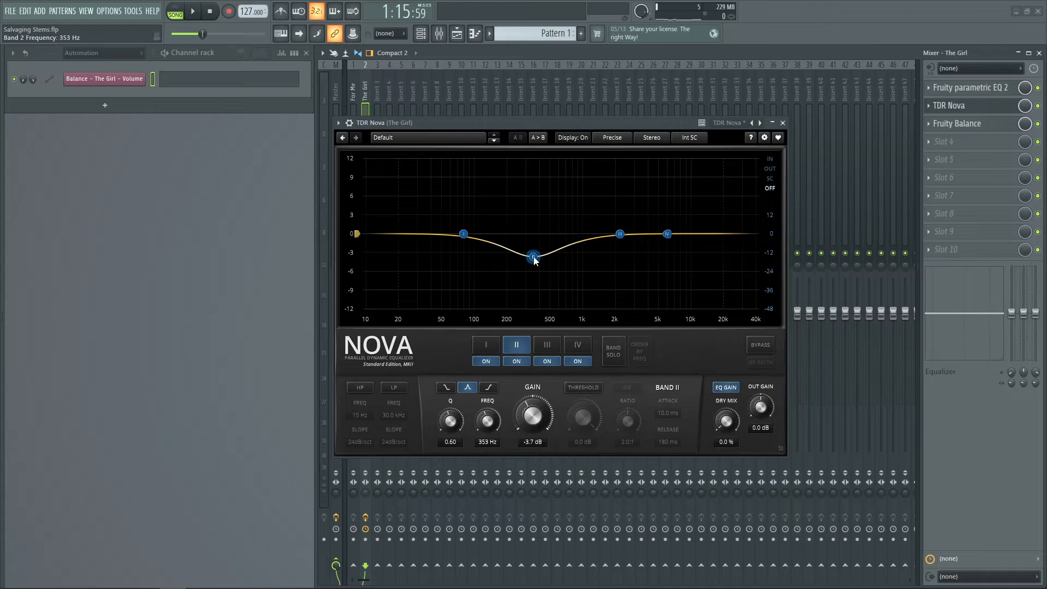
pyautogui.doubleClick(533, 257)
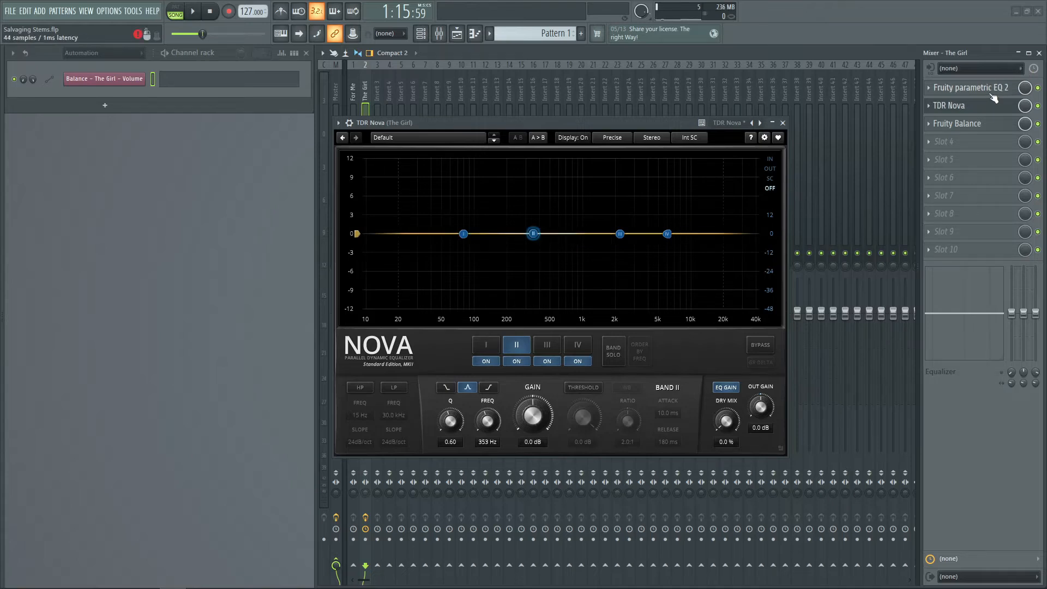
pyautogui.click(770, 169)
# Set Nova band IV to a bell shape at about 7.4 kHz
pyautogui.click(668, 234)
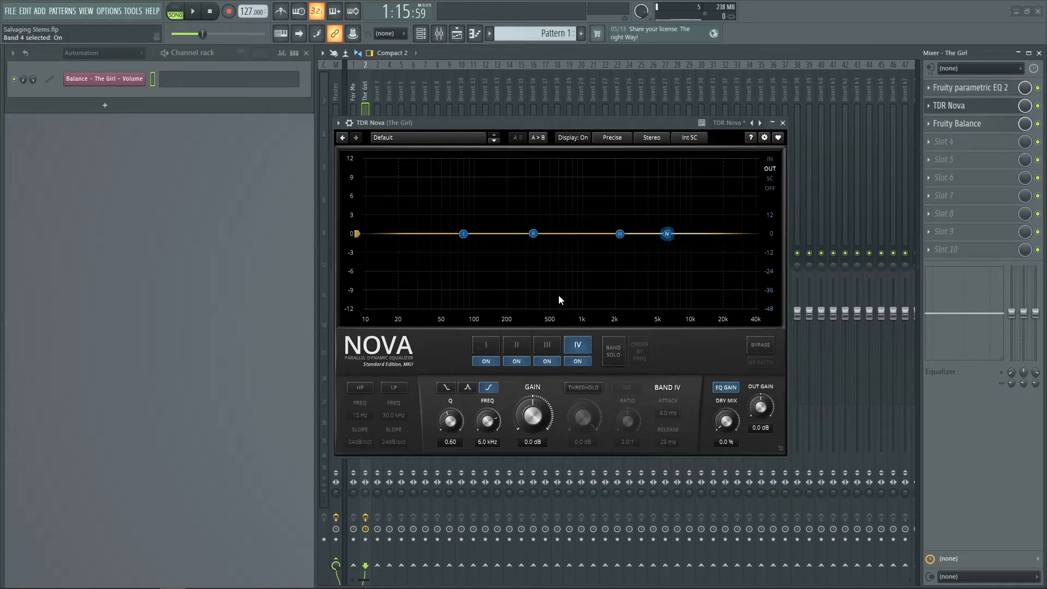
pyautogui.click(473, 383)
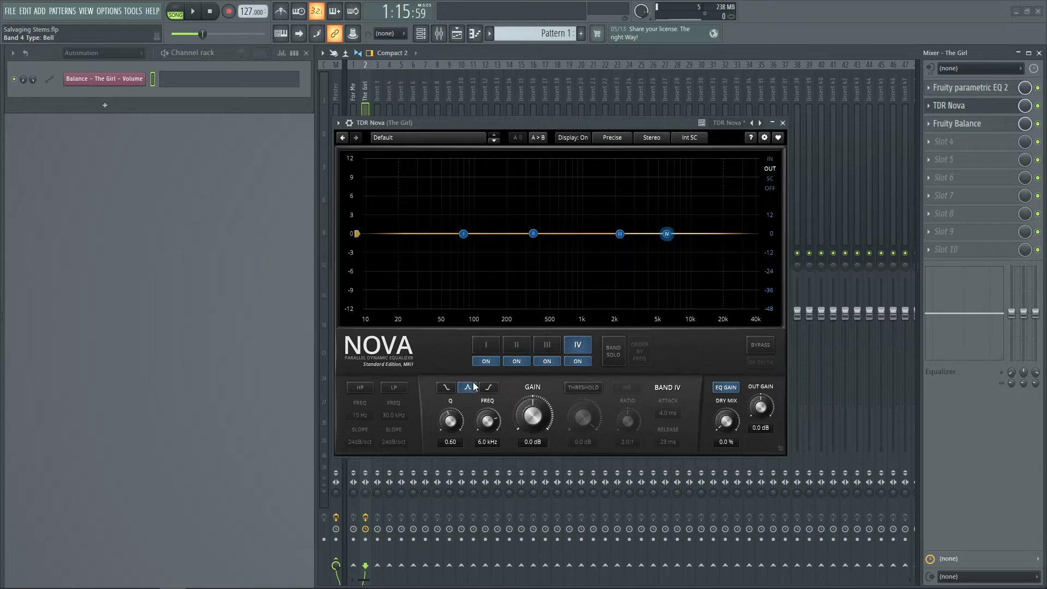
pyautogui.moveTo(674, 236); pyautogui.dragTo(683, 235)
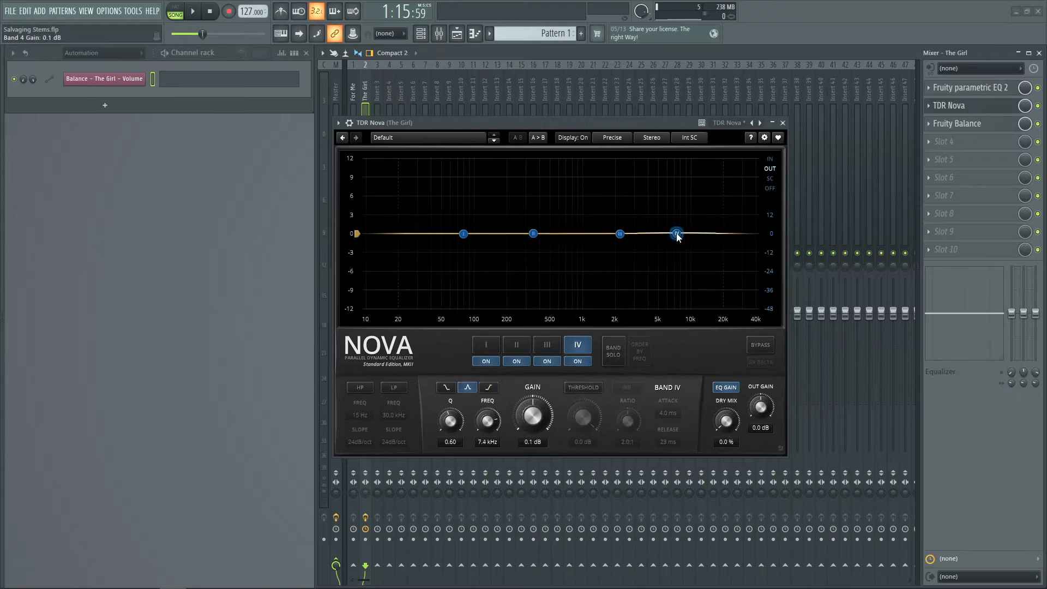
# Make band IV dynamic with threshold -11.4 dB, ratio 4.6:1, Q 1.15 and frequency 9.0 kHz
pyautogui.click(582, 387)
pyautogui.moveTo(583, 417); pyautogui.dragTo(583, 450)
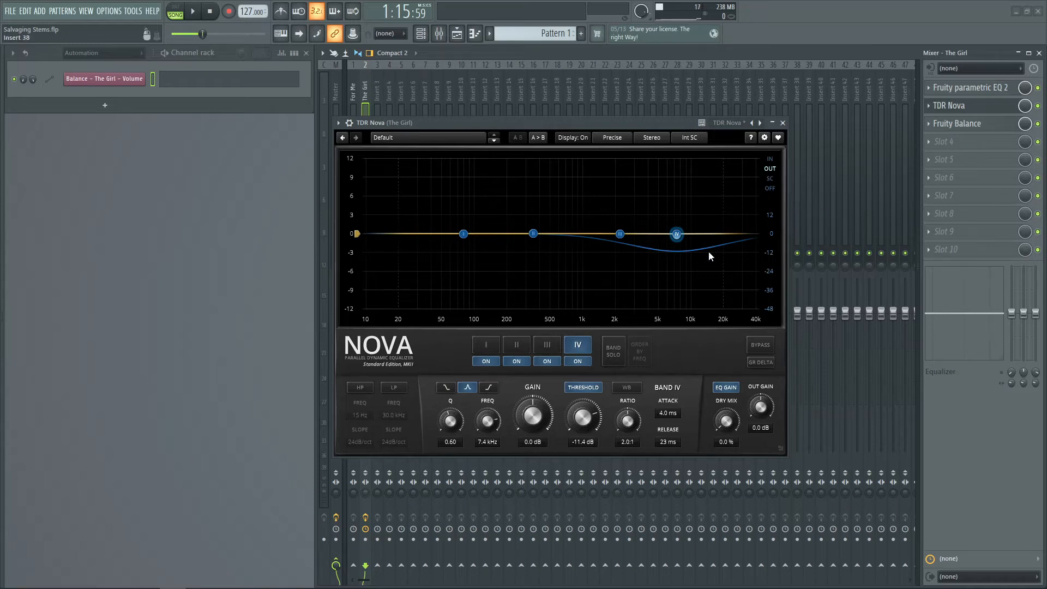
pyautogui.moveTo(634, 420); pyautogui.dragTo(634, 418)
pyautogui.moveTo(447, 427); pyautogui.dragTo(447, 427)
pyautogui.scroll(8, 677, 234)
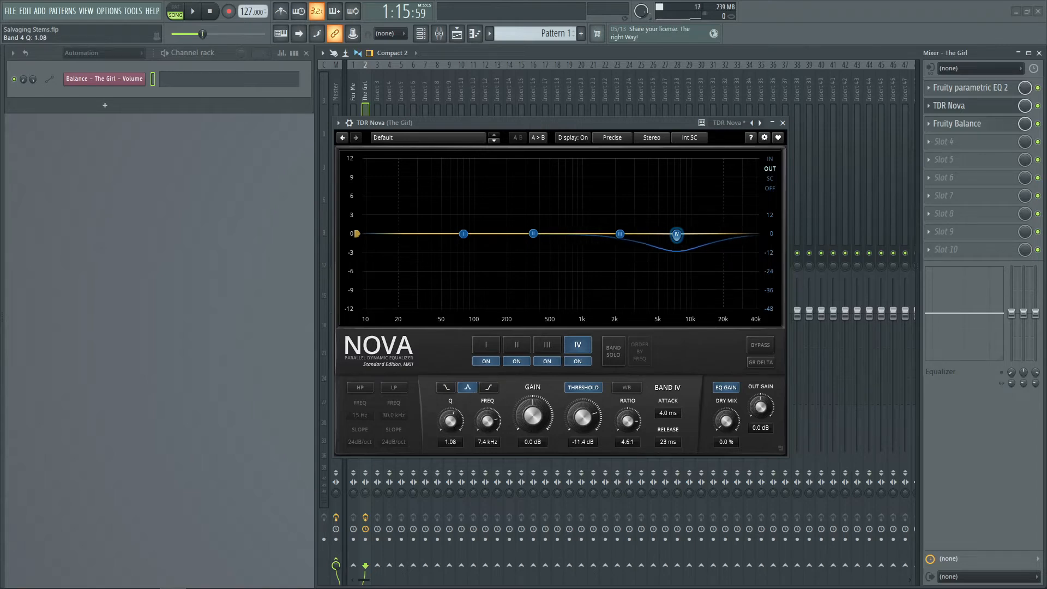
pyautogui.moveTo(677, 233); pyautogui.dragTo(686, 235)
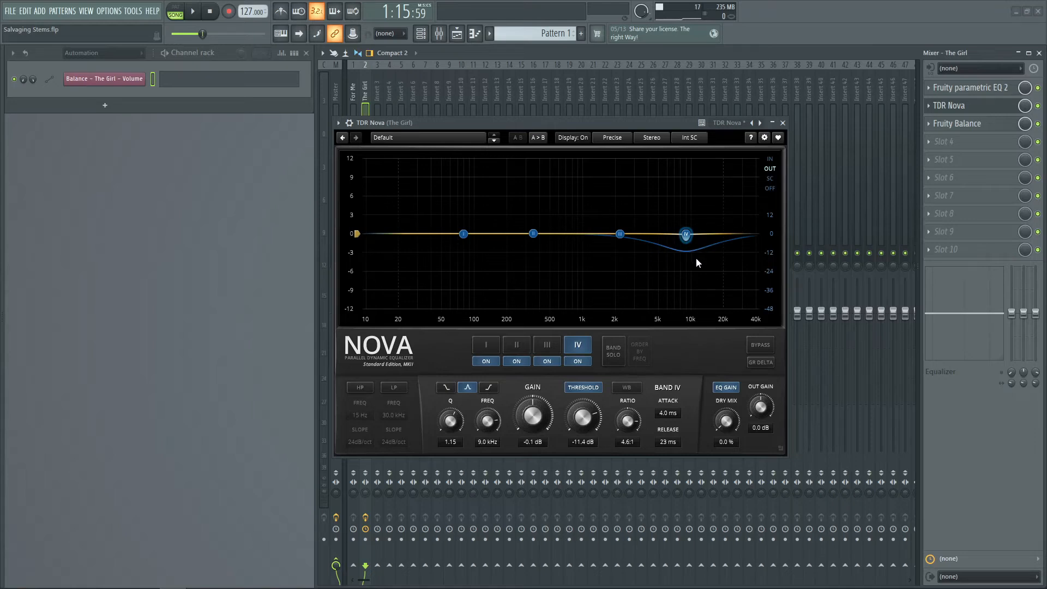
# While playing, retune band IV to about 9.5 kHz with Q 2.00, threshold -6.0 dB and ratio 6.7:1
pyautogui.press('space')
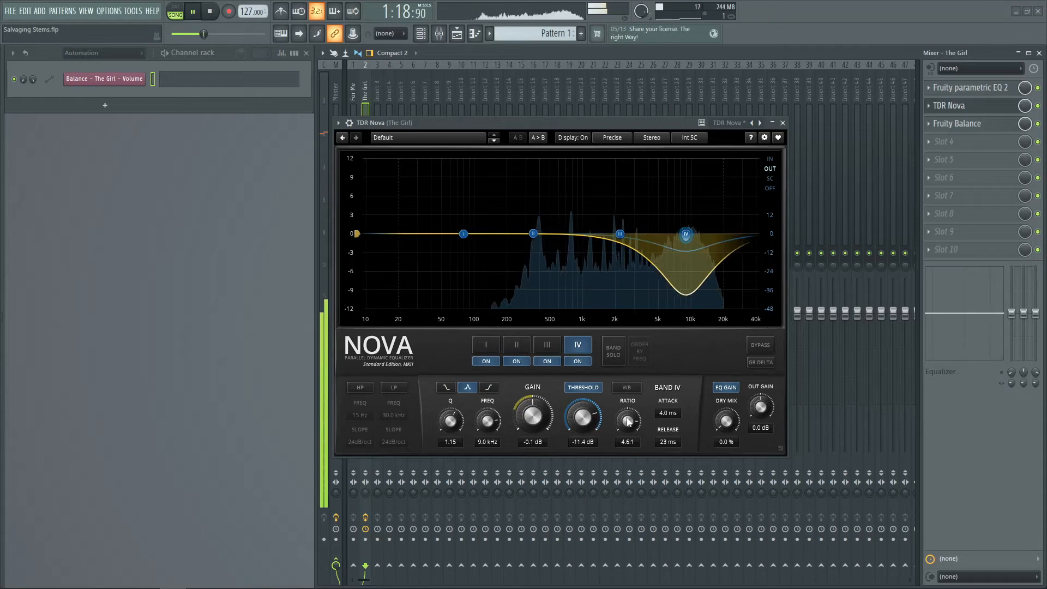
pyautogui.moveTo(610, 420); pyautogui.dragTo(626, 406)
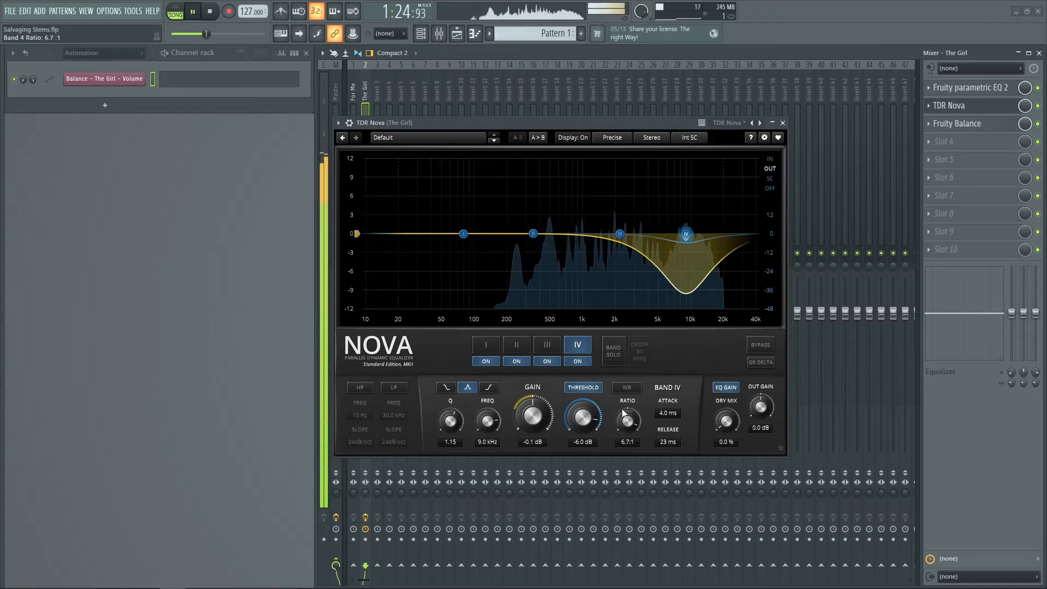
pyautogui.moveTo(686, 234); pyautogui.dragTo(692, 234)
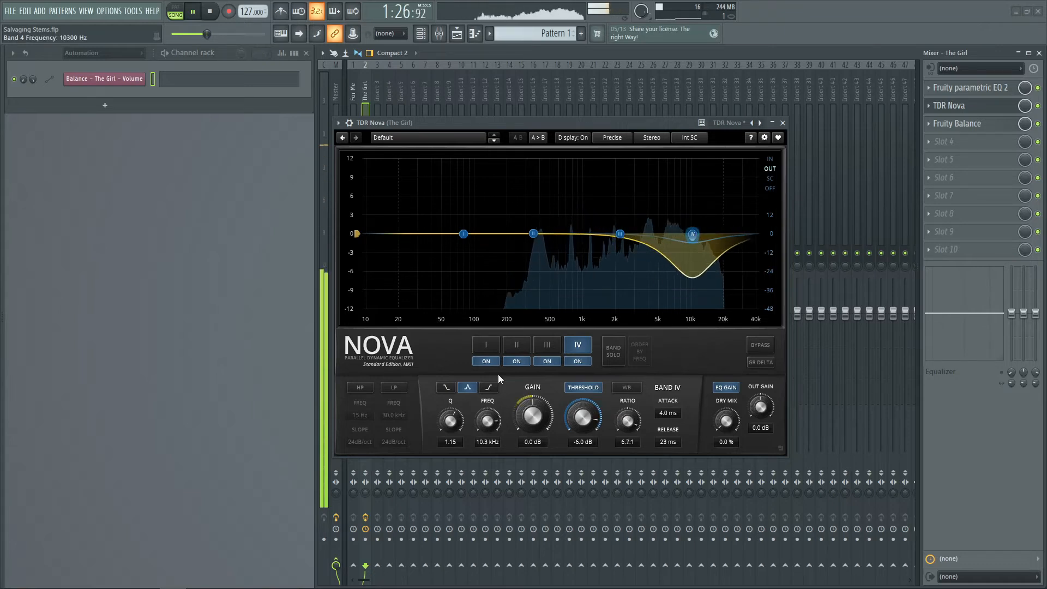
pyautogui.moveTo(452, 420); pyautogui.dragTo(453, 405)
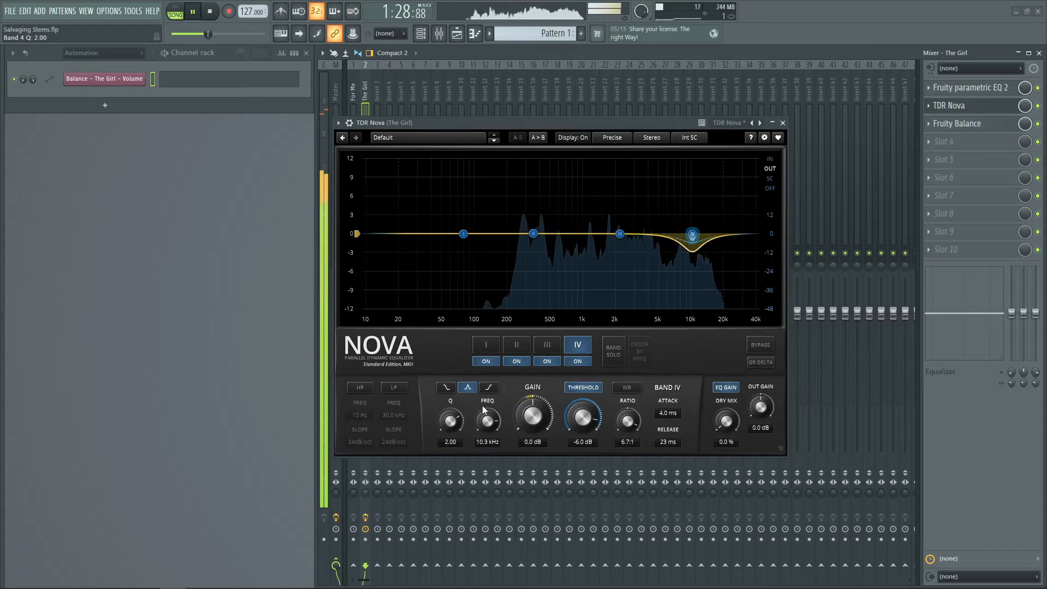
pyautogui.moveTo(693, 234)
pyautogui.mouseDown()
pyautogui.moveTo(691, 216)
pyautogui.moveTo(688, 233)
pyautogui.mouseUp()
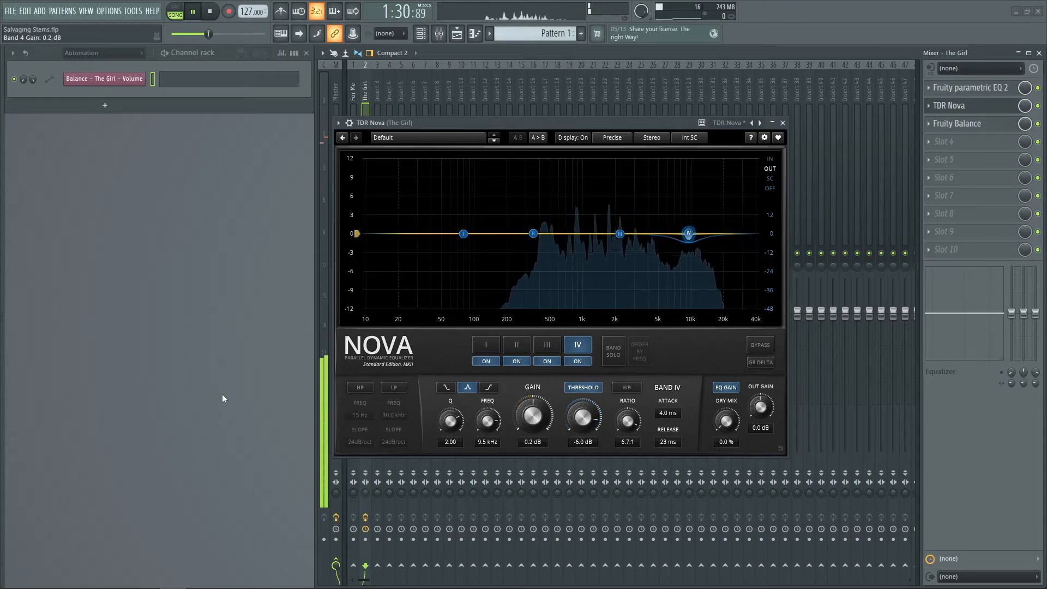
pyautogui.press('space')
pyautogui.moveTo(688, 233); pyautogui.dragTo(689, 236)
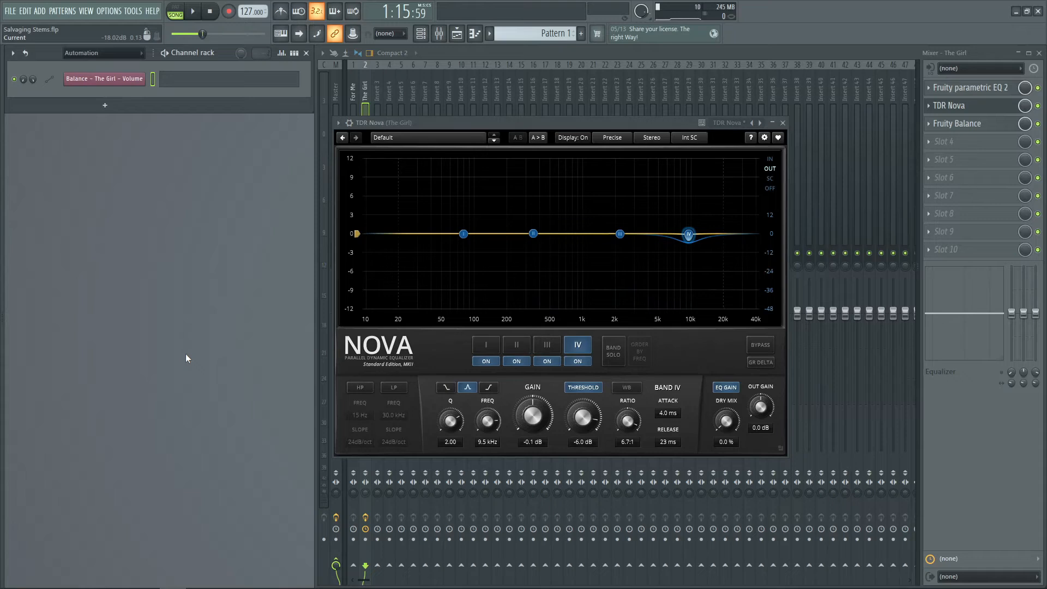
pyautogui.press('space')
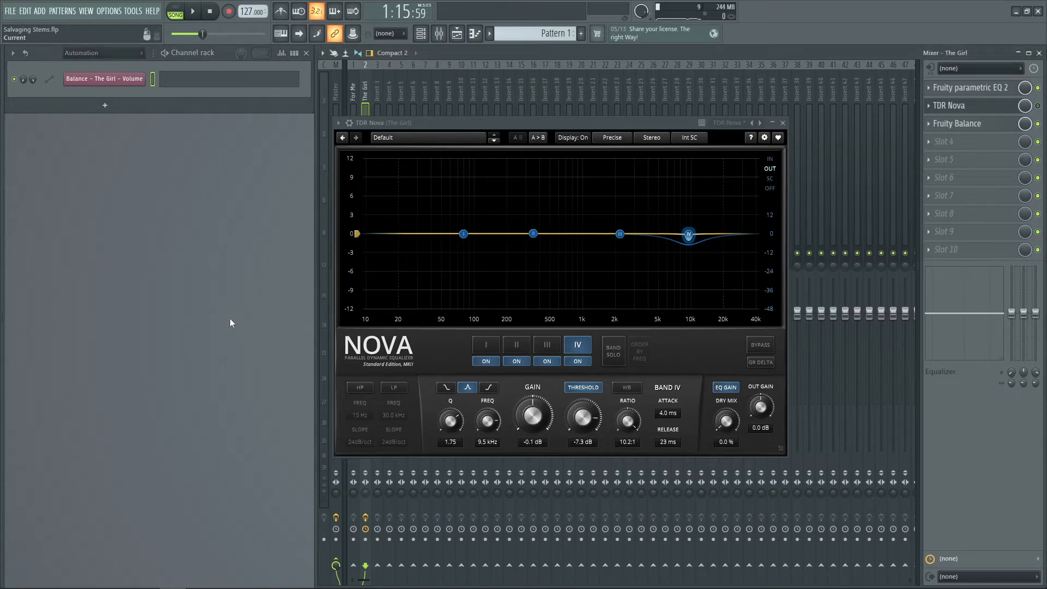
# Fine-tune band IV to Q 1.75, threshold -7.3 dB and ratio 5.4:1 while playing, then close Nova
pyautogui.press('space')
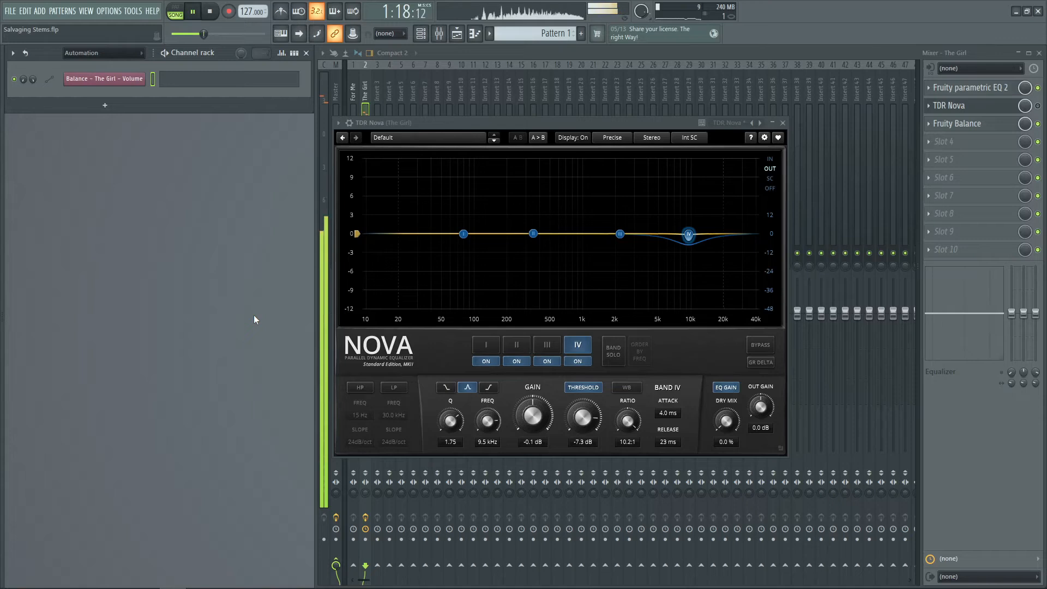
pyautogui.press('space')
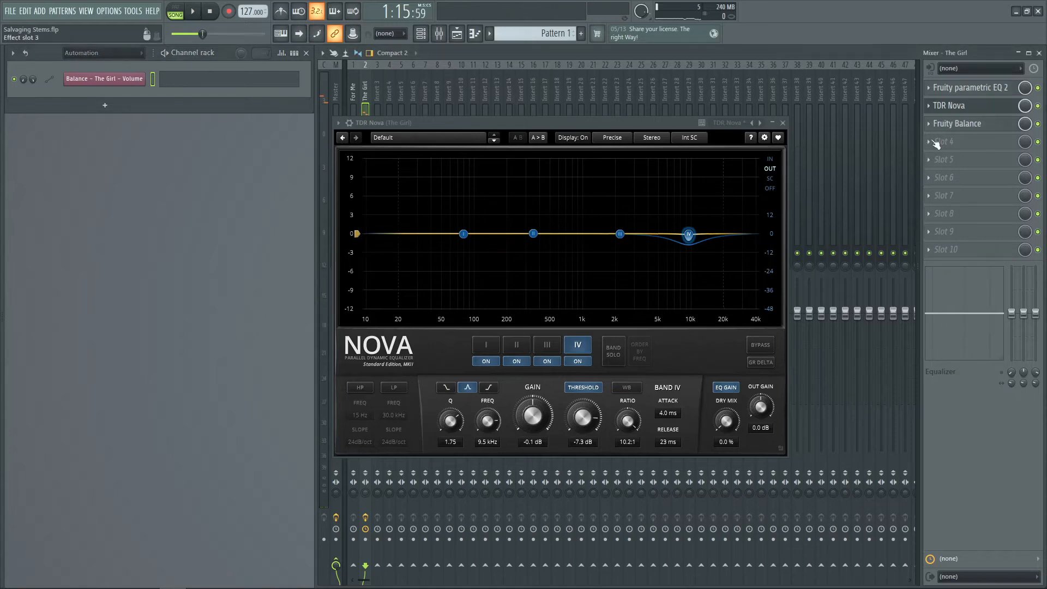
pyautogui.press('space')
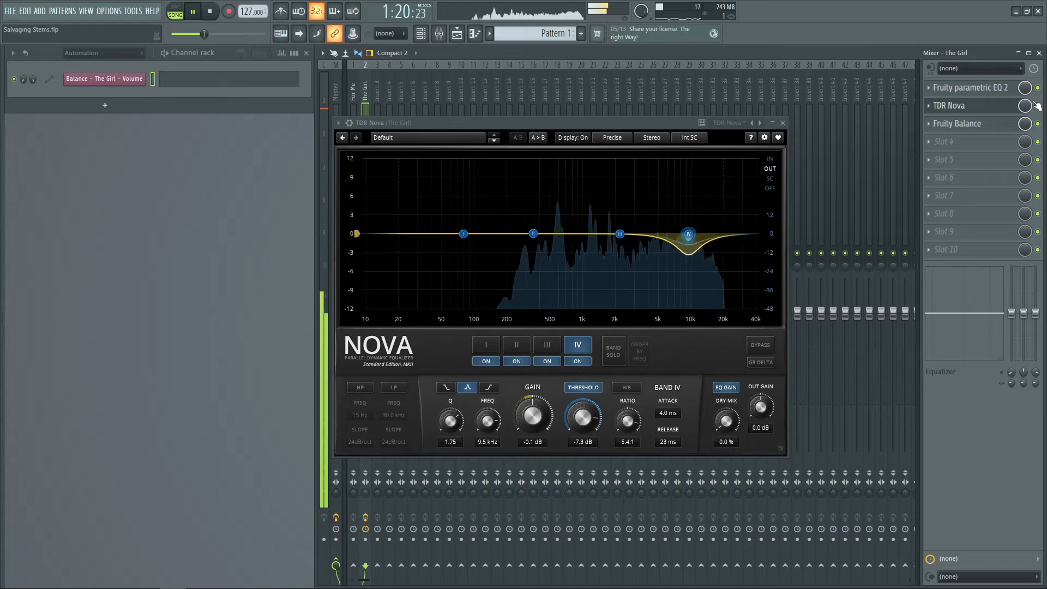
pyautogui.click(783, 123)
pyautogui.press('space')
# Move the Fruity Balance effect down to slot 4 of The Girl insert
pyautogui.click(951, 105)
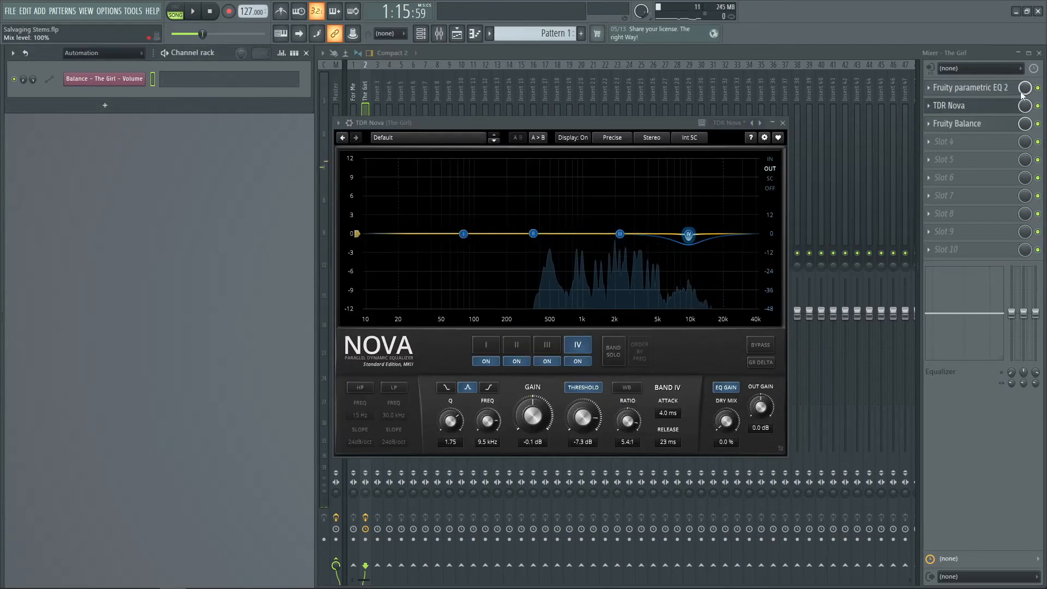
pyautogui.click(951, 106)
pyautogui.click(930, 126)
pyautogui.click(944, 322)
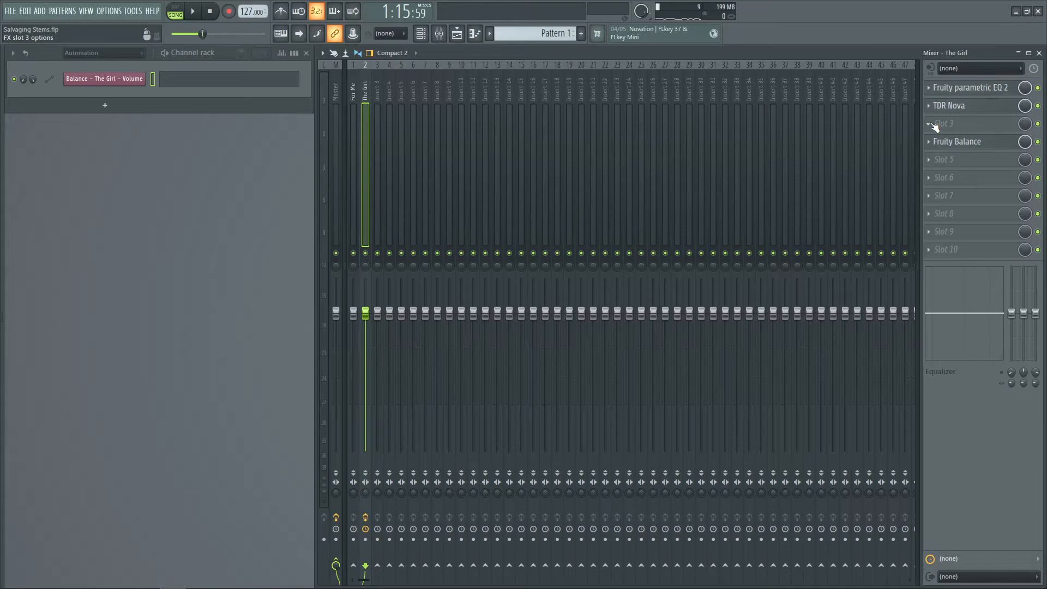
# Load TDR Kotelnikov into empty slot 3 of The Girl insert by searching the plugin list for tdr
pyautogui.click(930, 124)
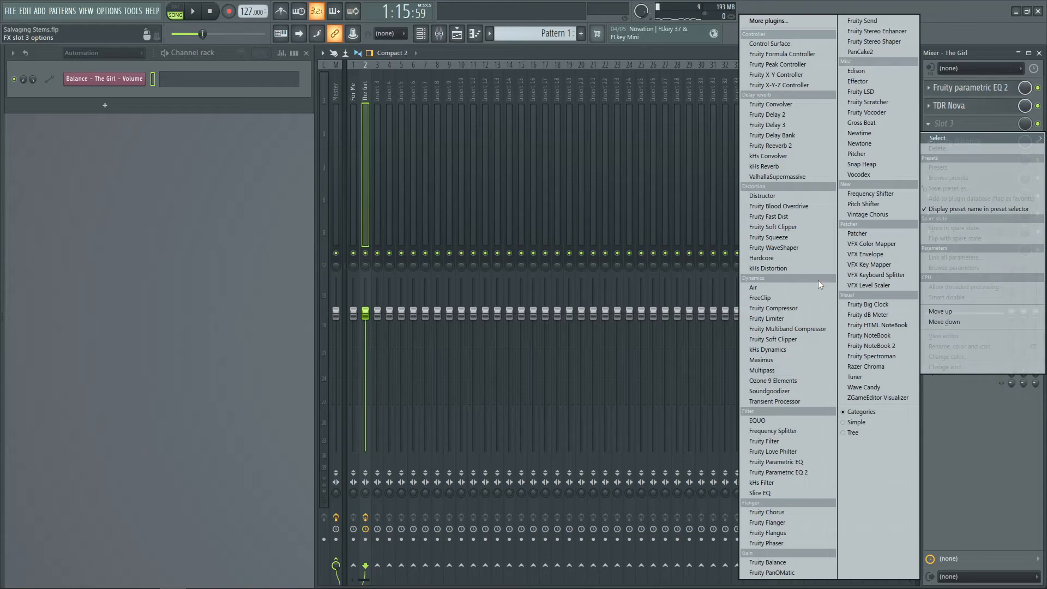
pyautogui.click(801, 21)
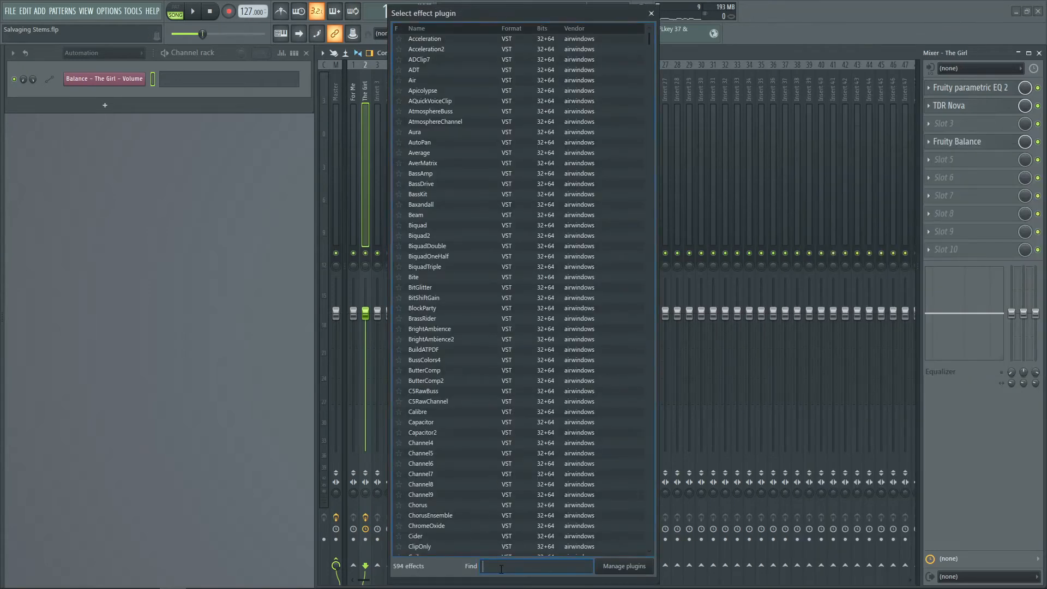
pyautogui.write('tdr')
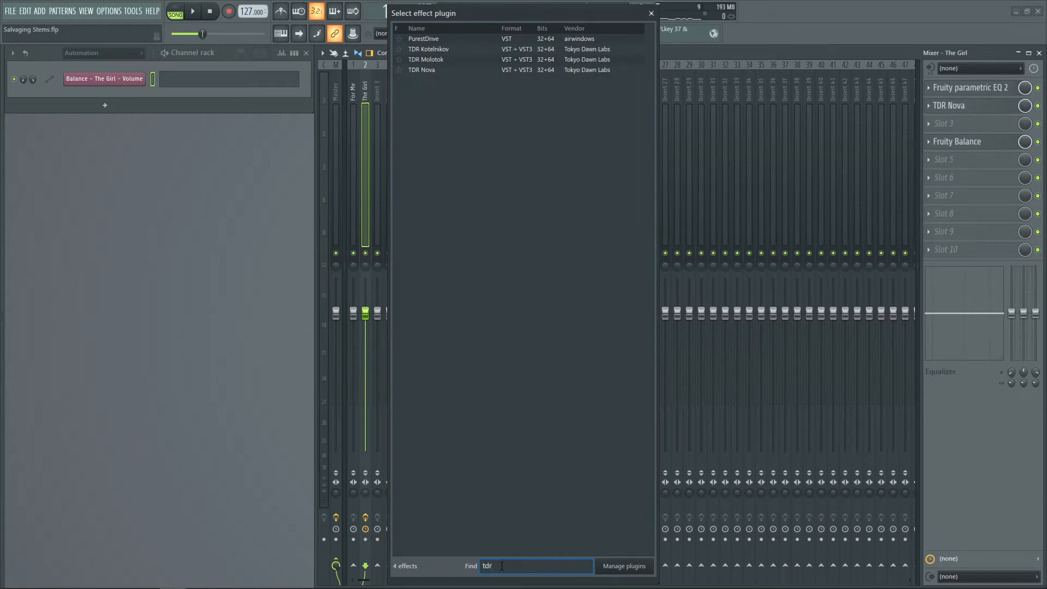
pyautogui.doubleClick(454, 50)
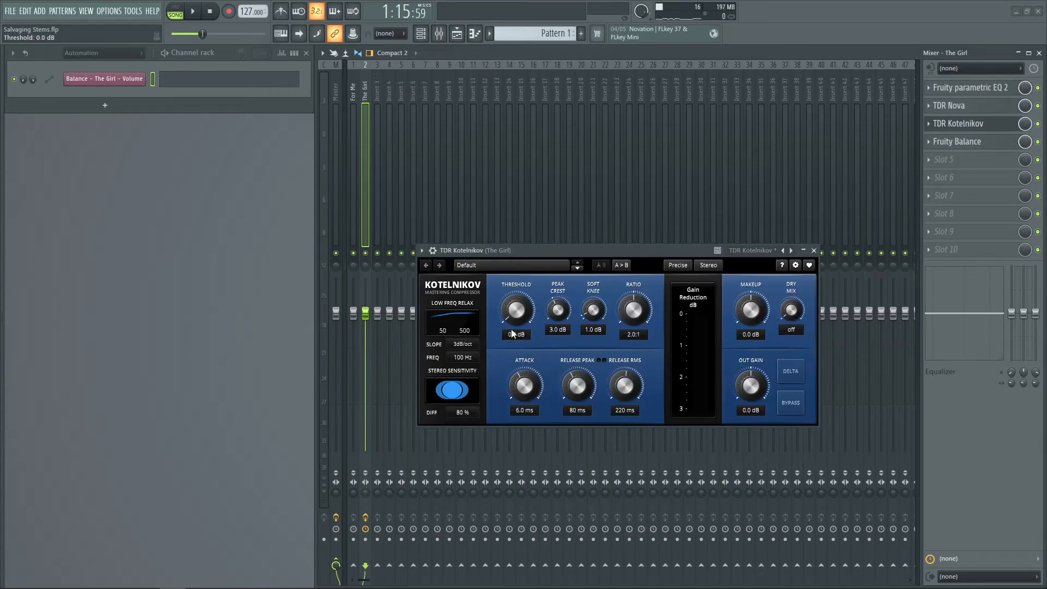
# Set Kotelnikov's threshold to -11.0 dB and its ratio to 3.0:1
pyautogui.moveTo(519, 323); pyautogui.dragTo(519, 335)
pyautogui.moveTo(527, 316); pyautogui.dragTo(527, 316)
pyautogui.moveTo(634, 315); pyautogui.dragTo(633, 311)
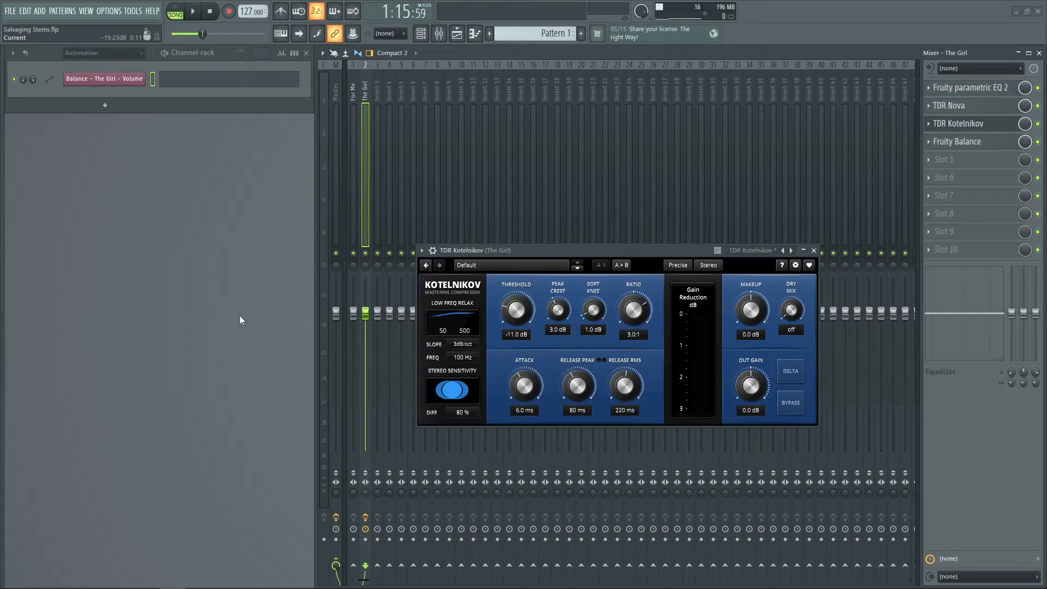
# While playing, set Kotelnikov's Release RMS to 89 ms, then close the plugin and stop playback
pyautogui.press('space')
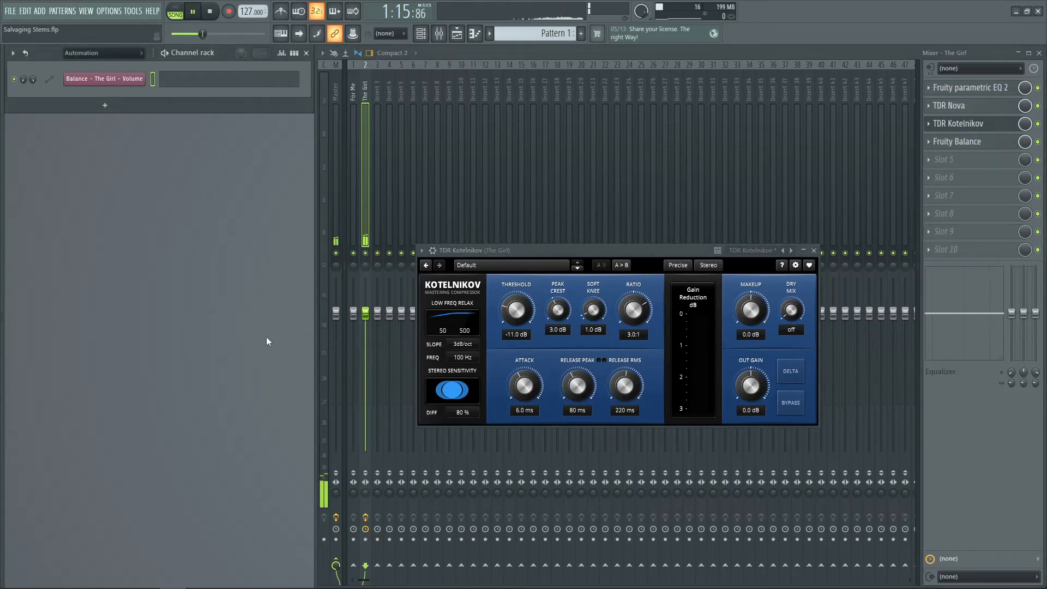
pyautogui.moveTo(622, 382); pyautogui.dragTo(622, 376)
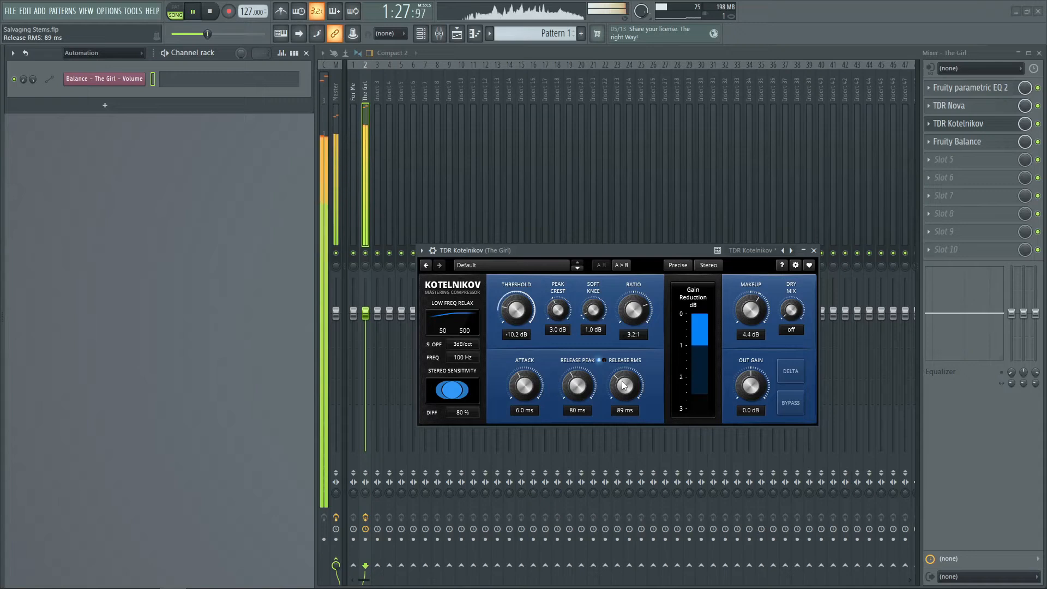
pyautogui.click(813, 250)
pyautogui.press('space')
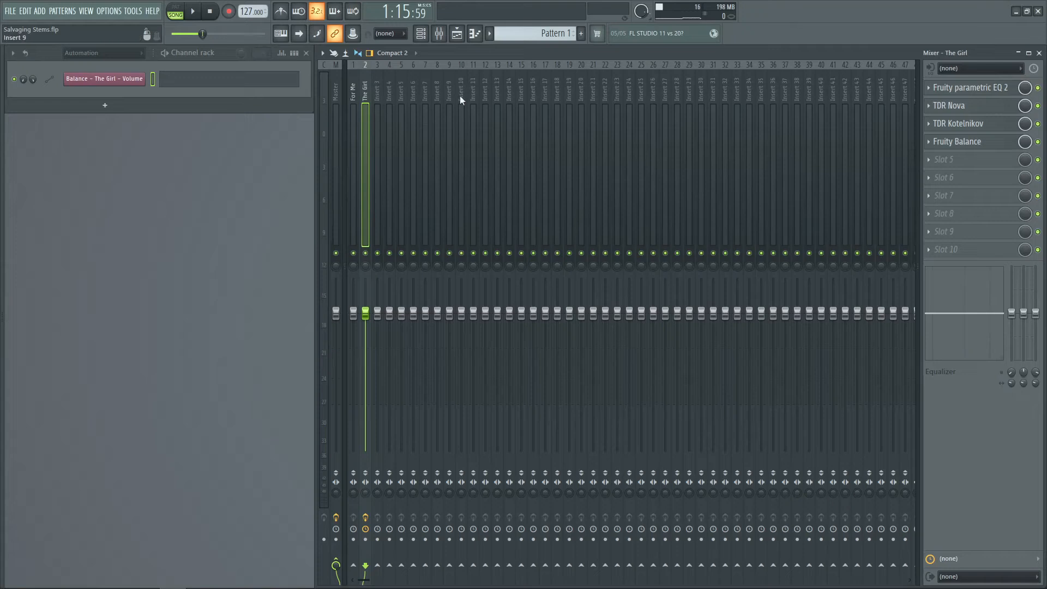
# Insert Fruity Limiter into slot 4 of The Girl insert
pyautogui.click(928, 142)
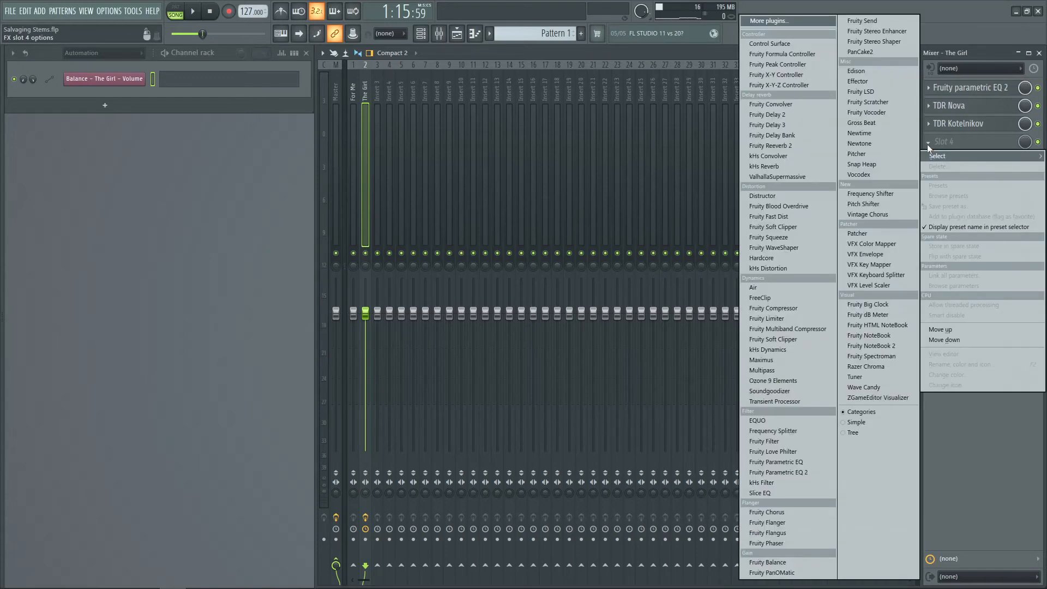
pyautogui.click(792, 315)
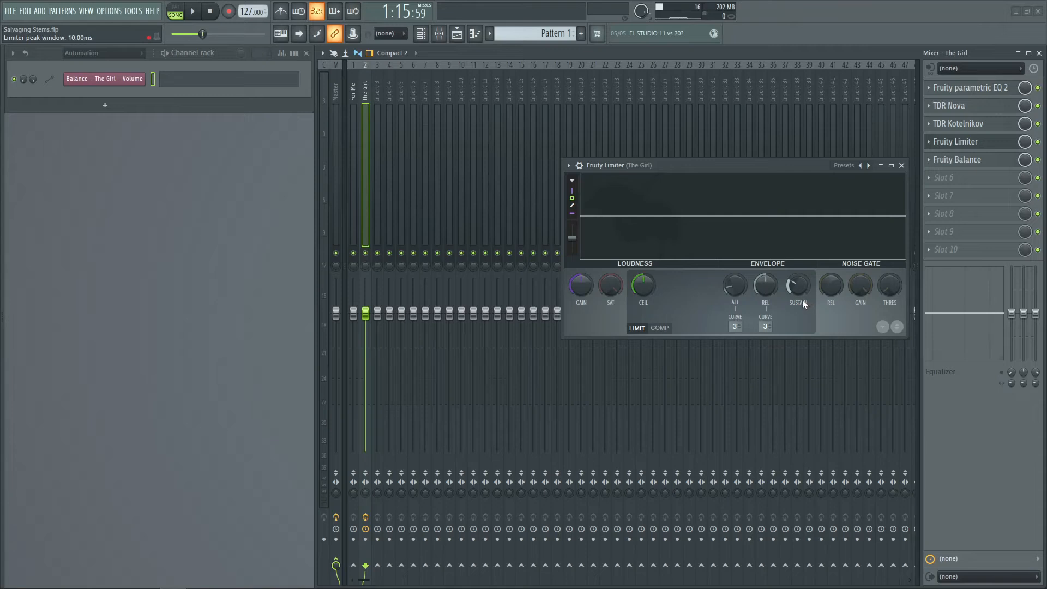
# Try raising the limiter's gain and ceiling, reset both knobs, and move the limiter window aside
pyautogui.moveTo(583, 289); pyautogui.dragTo(584, 327)
pyautogui.rightClick(590, 290)
pyautogui.click(591, 293)
pyautogui.moveTo(649, 283); pyautogui.dragTo(649, 272)
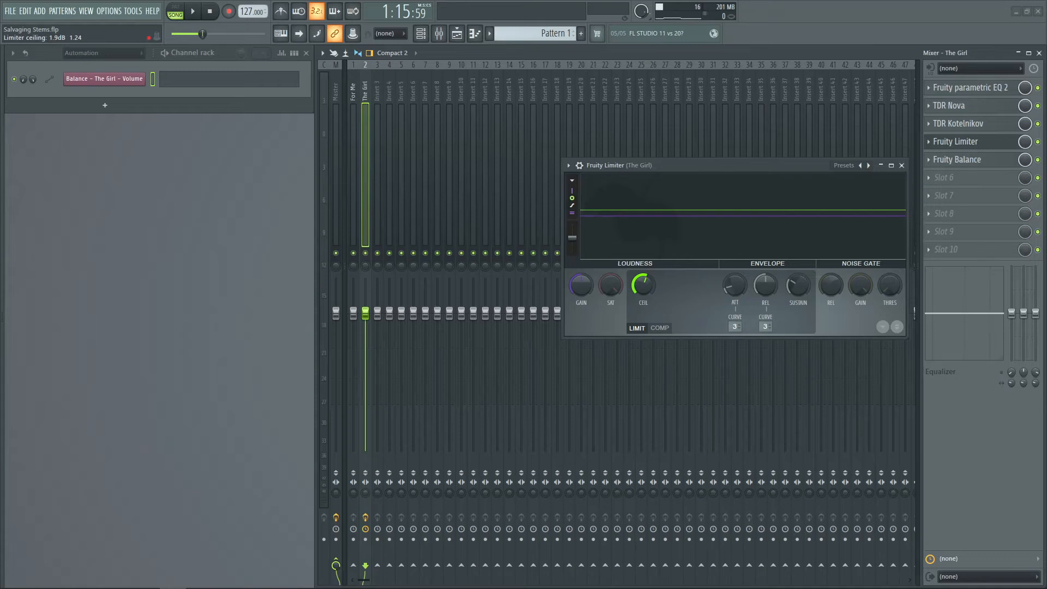
pyautogui.rightClick(650, 285)
pyautogui.click(657, 289)
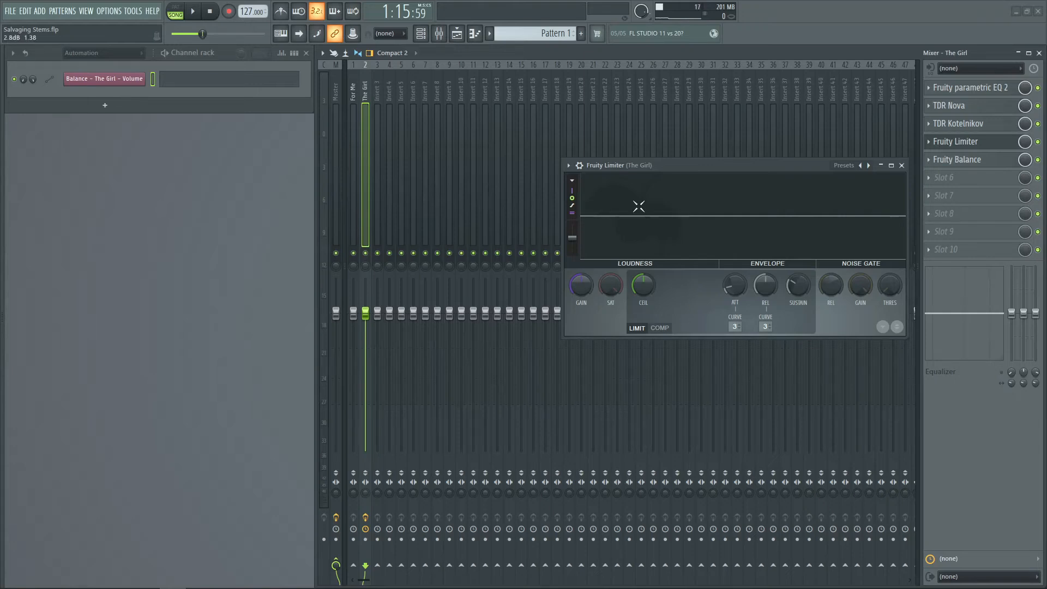
pyautogui.moveTo(649, 167); pyautogui.dragTo(545, 178)
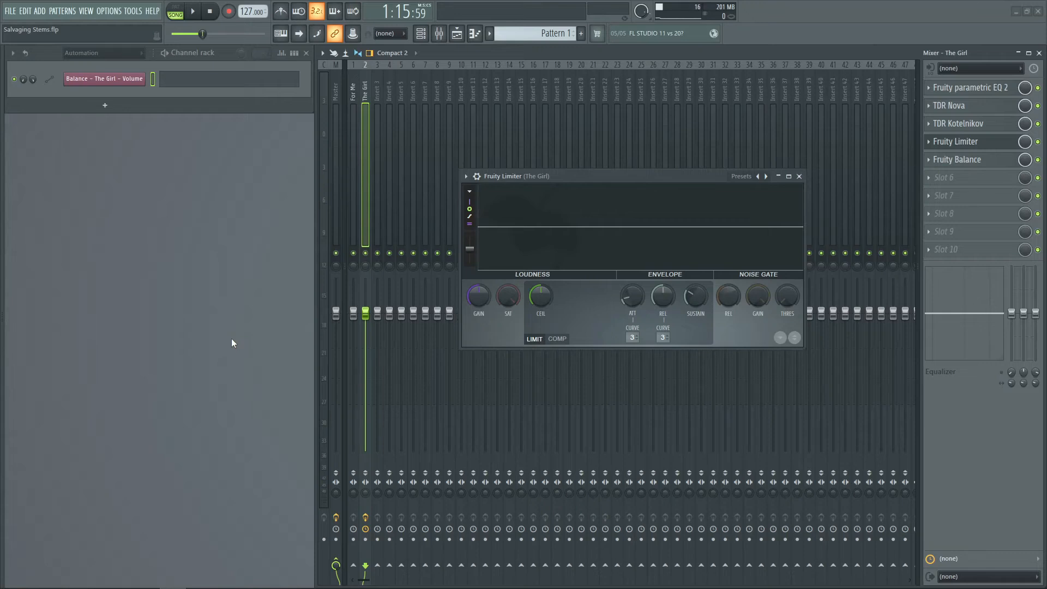
# While playing, set the limiter's release time to about 2.61 ms, then close it and stop playback
pyautogui.press('space')
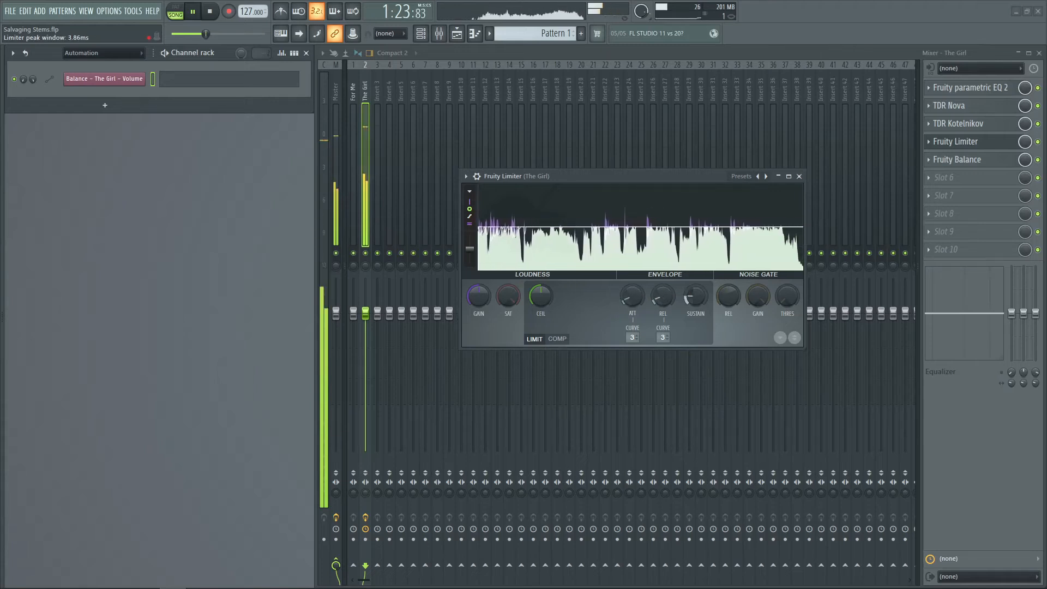
pyautogui.moveTo(666, 286); pyautogui.dragTo(696, 296)
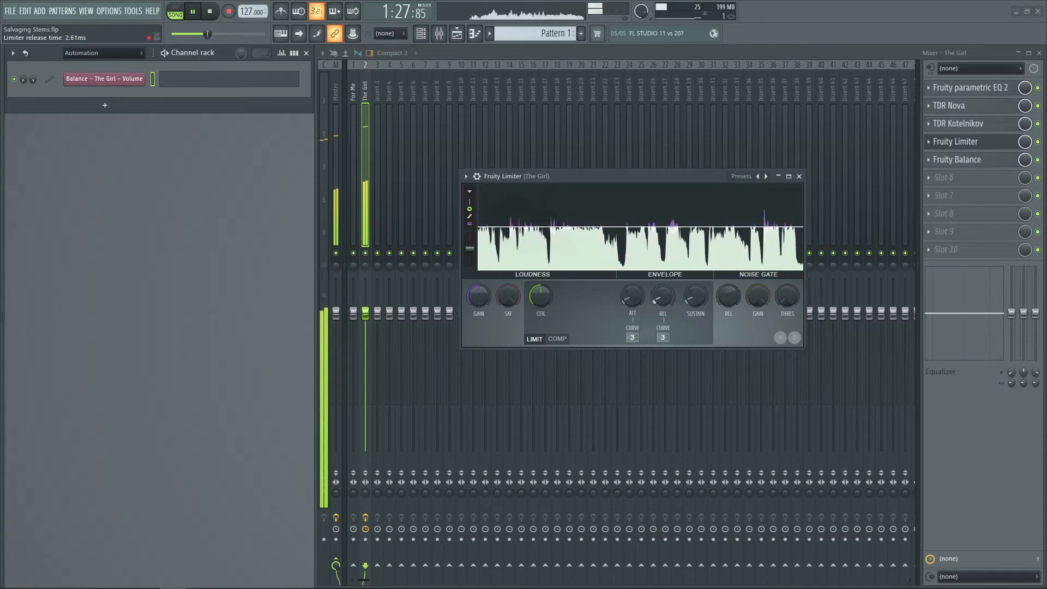
pyautogui.click(800, 175)
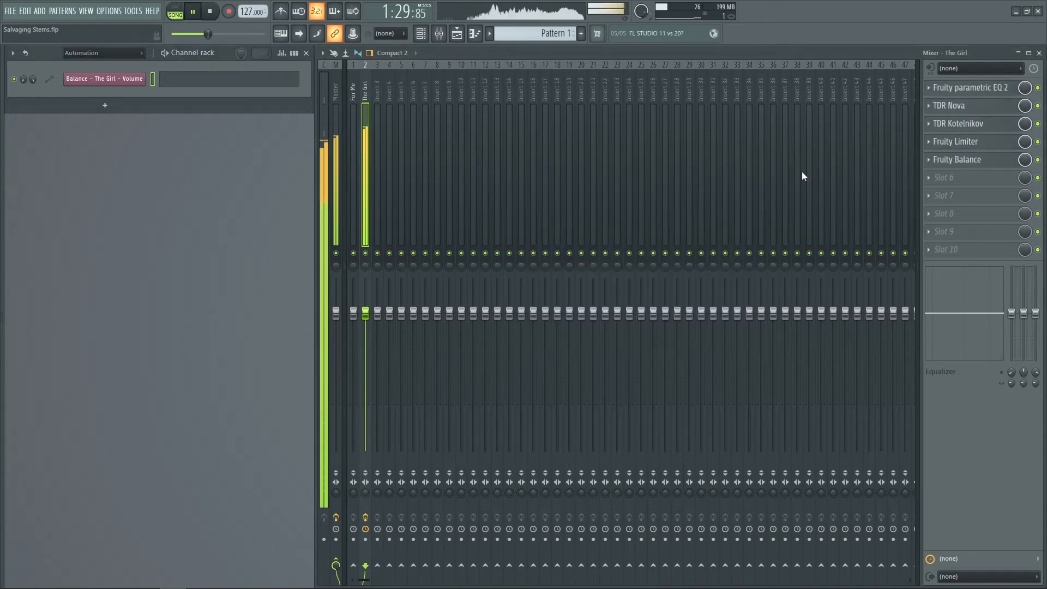
pyautogui.press('space')
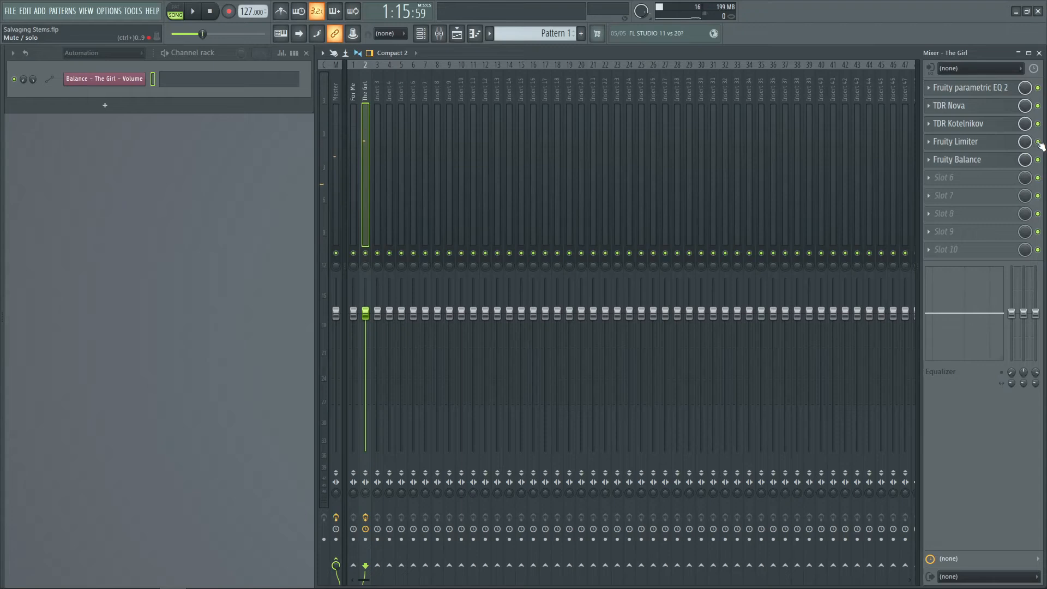
# Insert a second Fruity Parametric EQ 2 into slot 4, ahead of the limiter
pyautogui.click(930, 161)
pyautogui.press('d')
pyautogui.click(929, 144)
pyautogui.press('d')
pyautogui.click(929, 144)
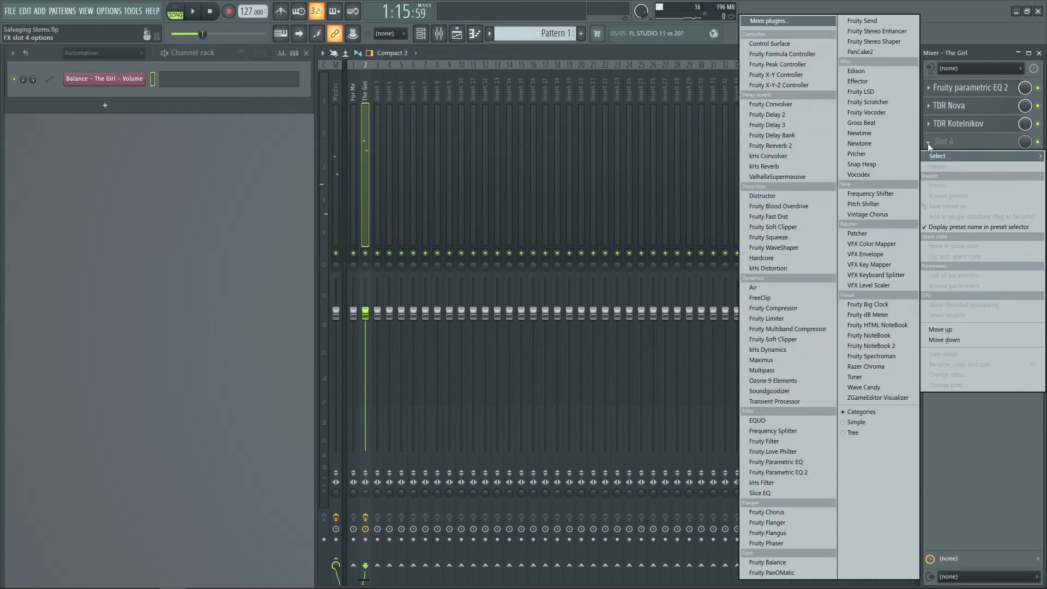
pyautogui.click(759, 472)
# While playing, boost the EQ's high shelf band by about 2.8 dB at about 4544 Hz
pyautogui.moveTo(292, 180); pyautogui.dragTo(622, 199)
pyautogui.press('space')
pyautogui.moveTo(682, 294)
pyautogui.mouseDown()
pyautogui.moveTo(664, 271)
pyautogui.moveTo(670, 283)
pyautogui.mouseUp()
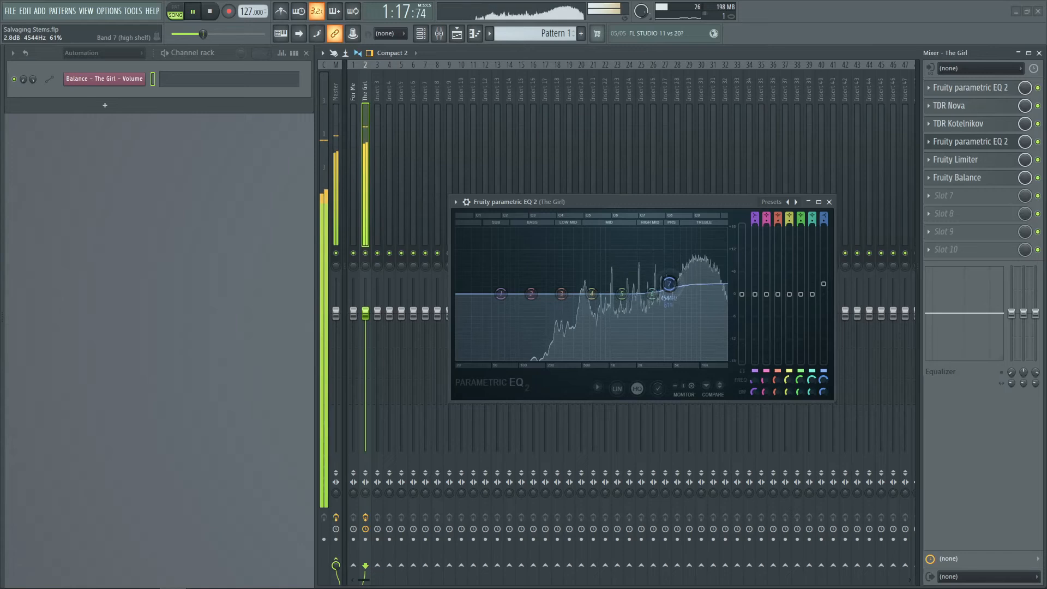
pyautogui.press('space')
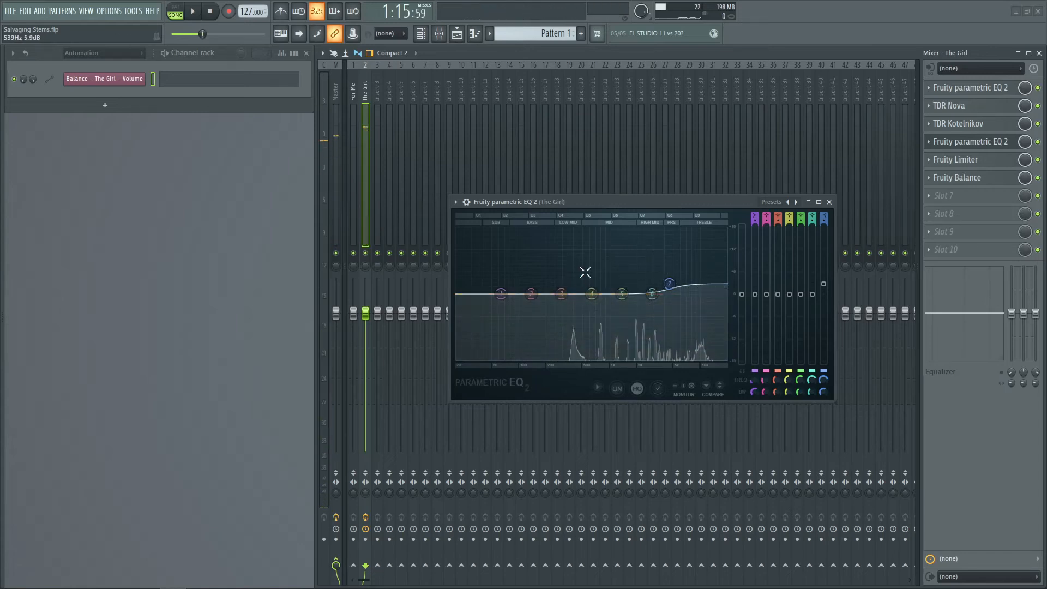
# While playing, reshape the high shelf to about 2.2 dB at about 4941 Hz, then close the EQ and stop
pyautogui.press('space')
pyautogui.moveTo(591, 294); pyautogui.dragTo(674, 287)
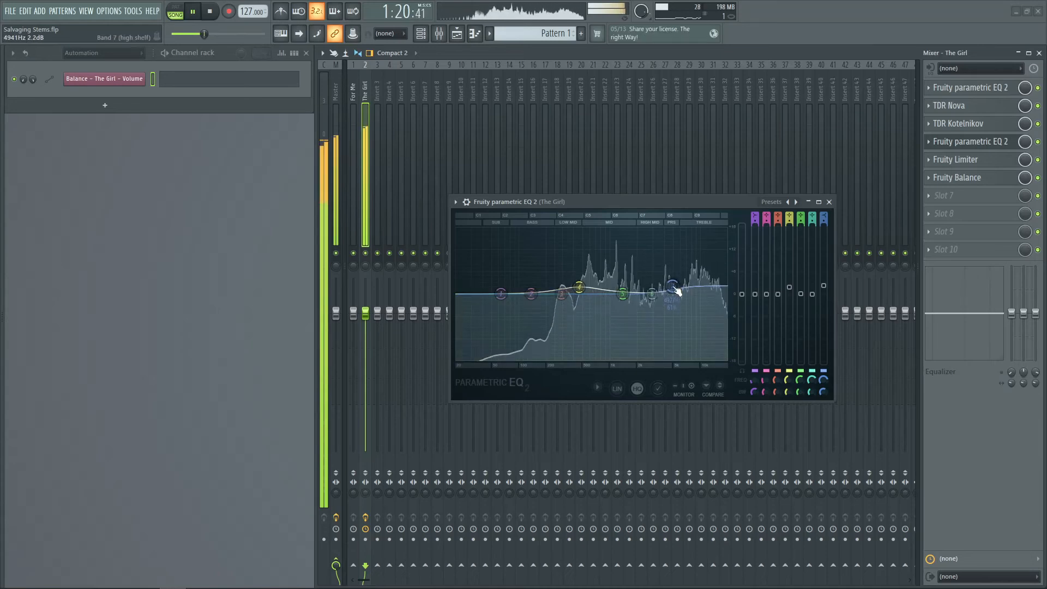
pyautogui.click(829, 203)
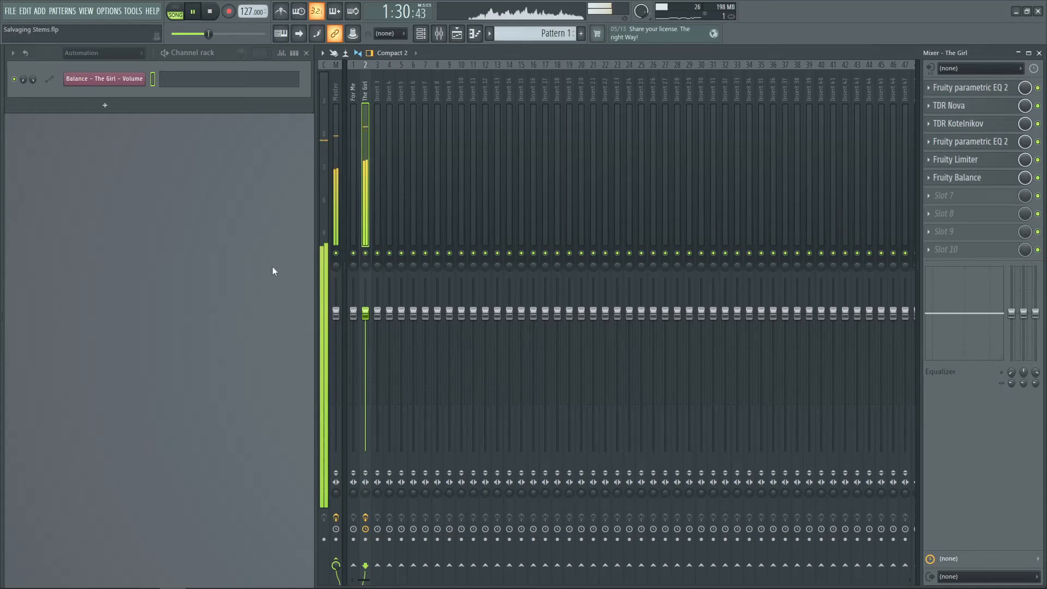
pyautogui.press('space')
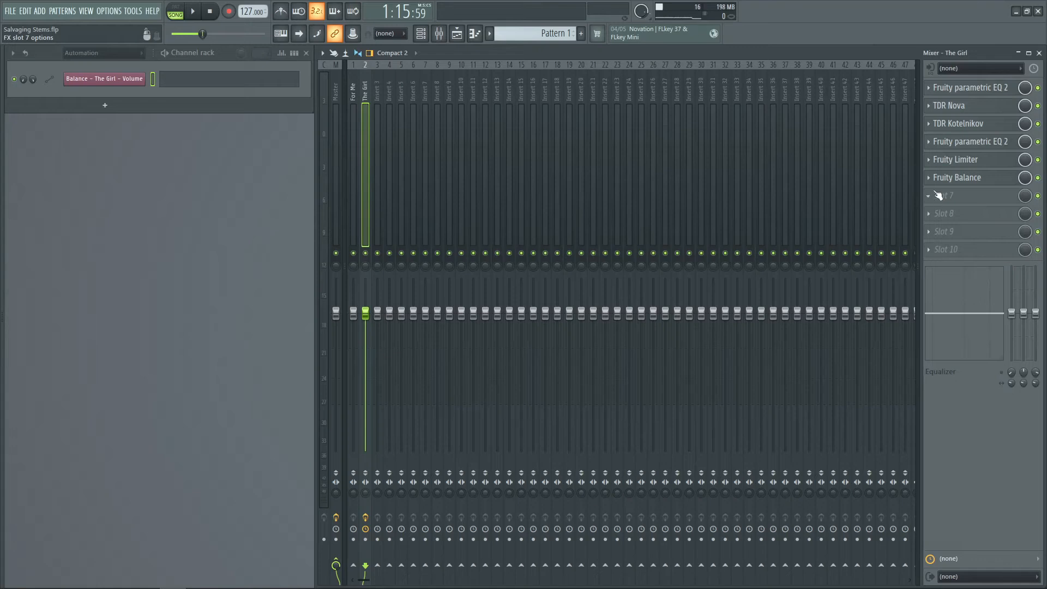
# Add an empty first slot to The Girl insert and load kHs Stereo into it by searching for stere
pyautogui.moveTo(932, 187); pyautogui.dragTo(931, 95)
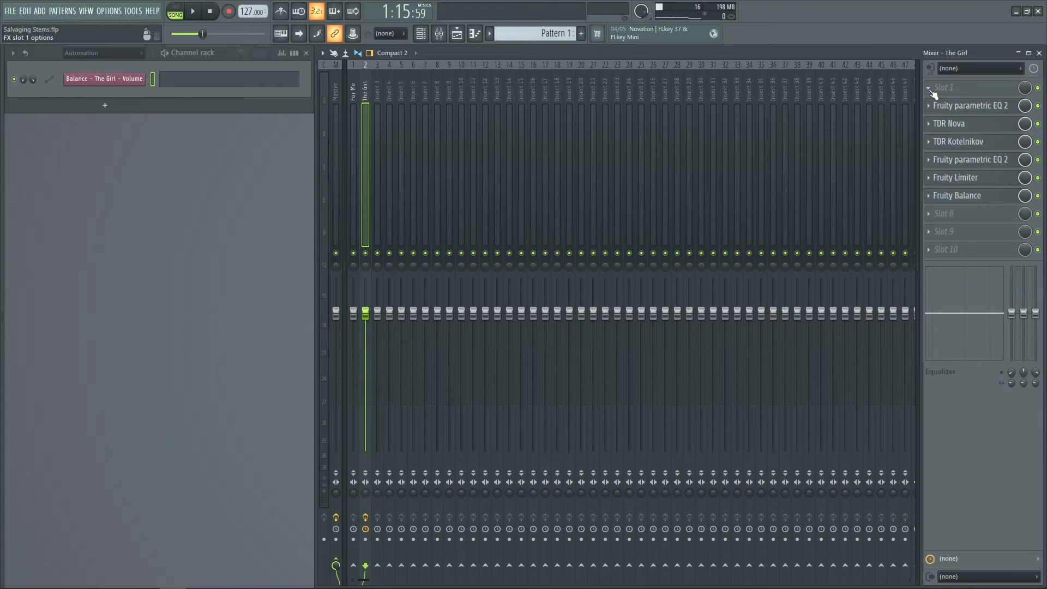
pyautogui.click(928, 89)
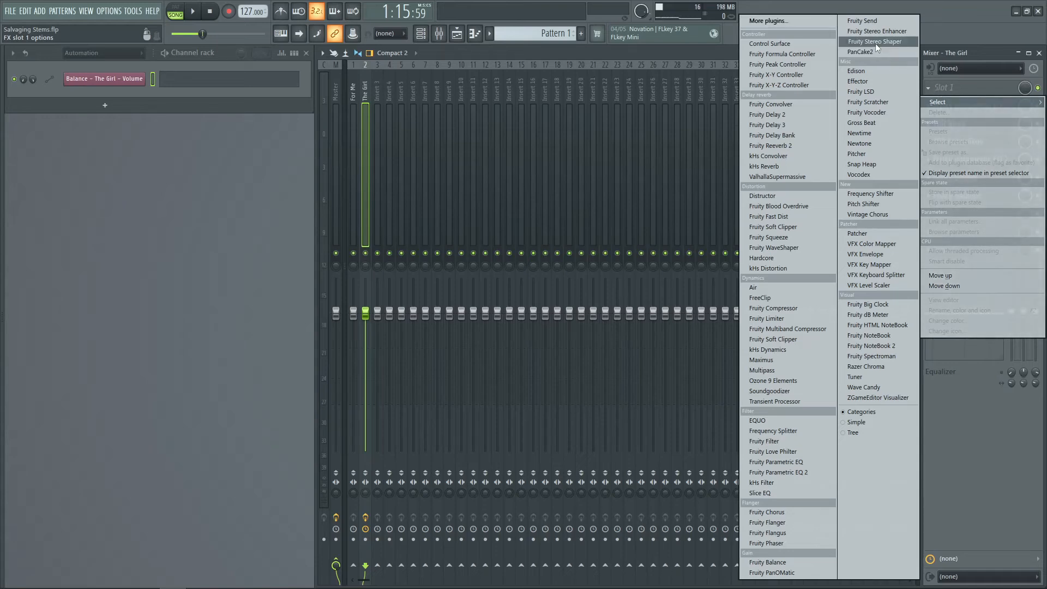
pyautogui.click(811, 24)
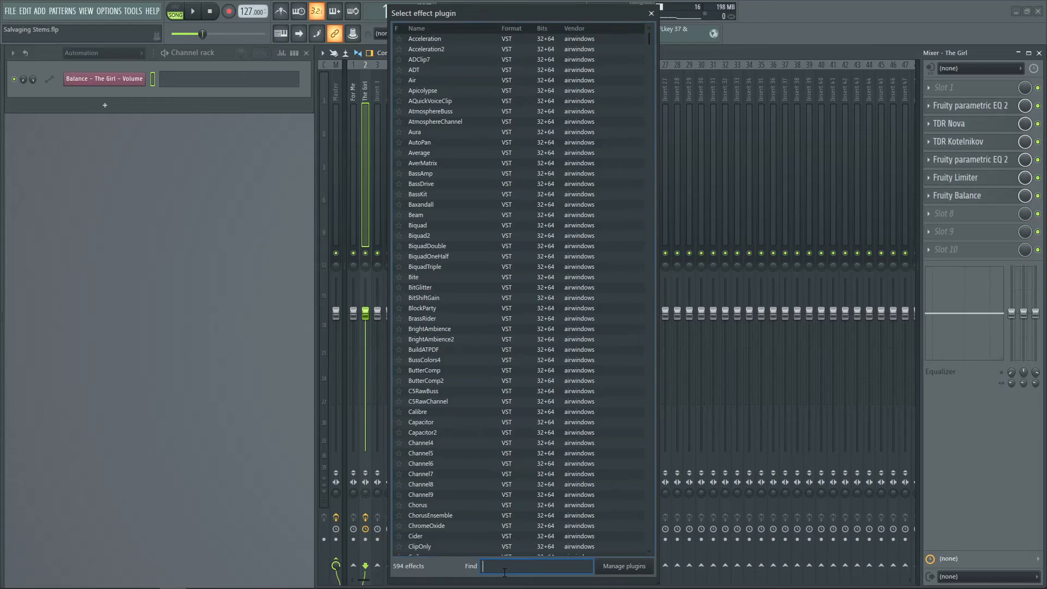
pyautogui.write('stere')
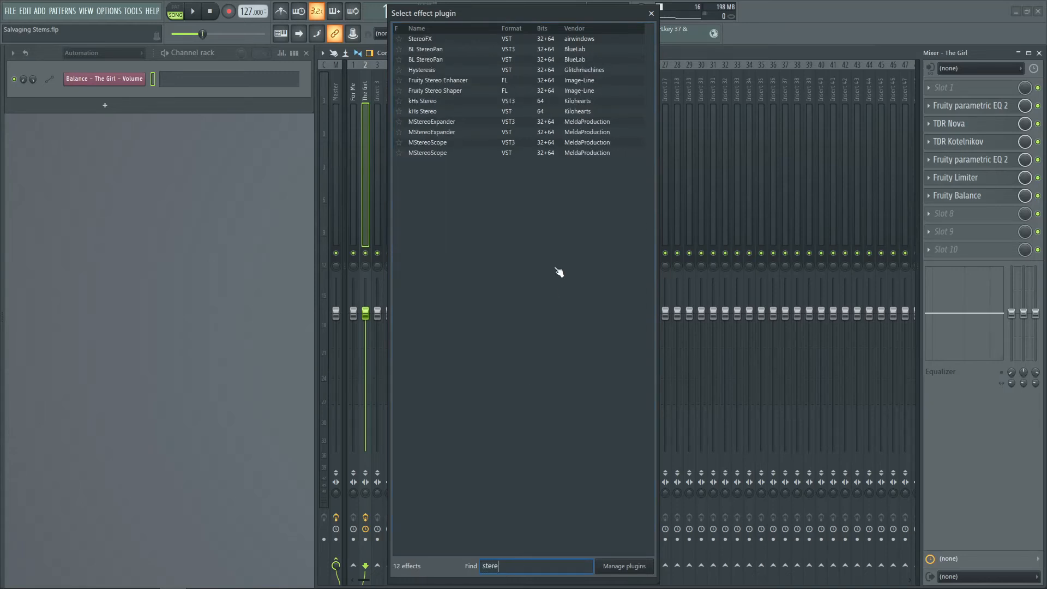
pyautogui.doubleClick(487, 112)
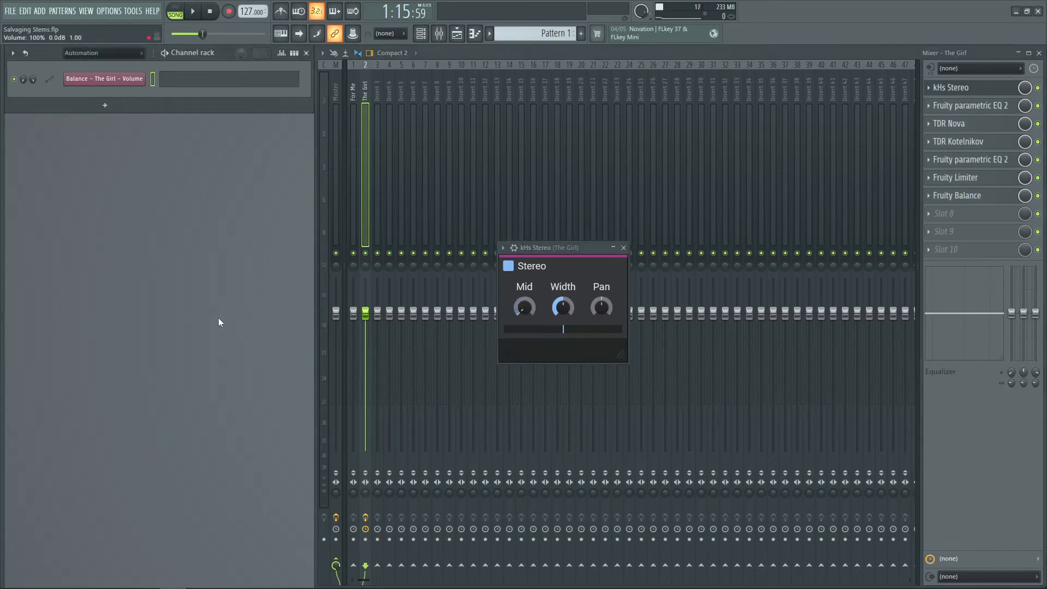
# Show the playlist during playback, then reset kHs Stereo's Mid to 100%
pyautogui.press('space')
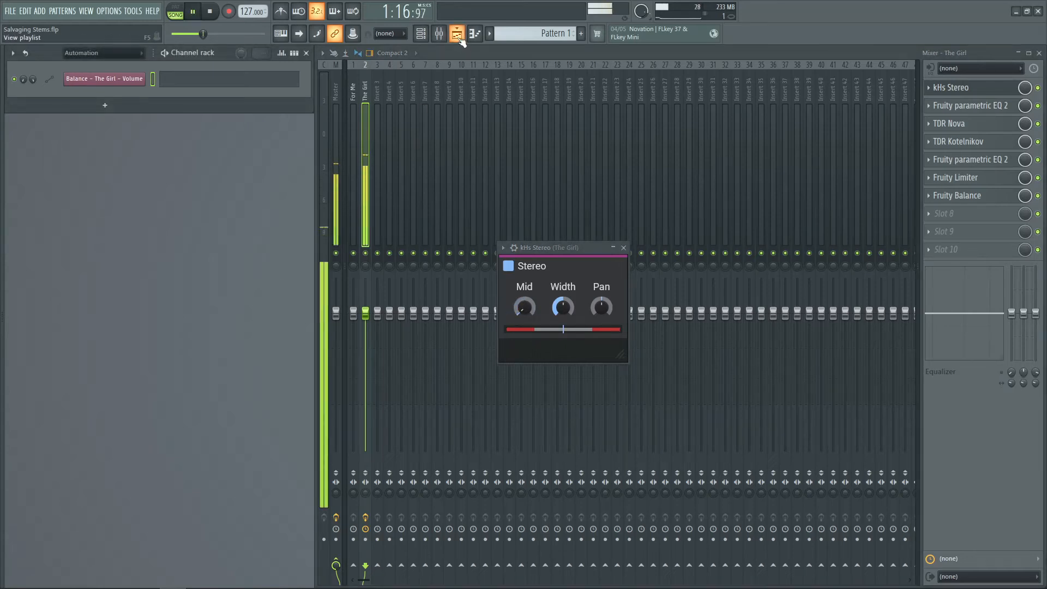
pyautogui.click(460, 39)
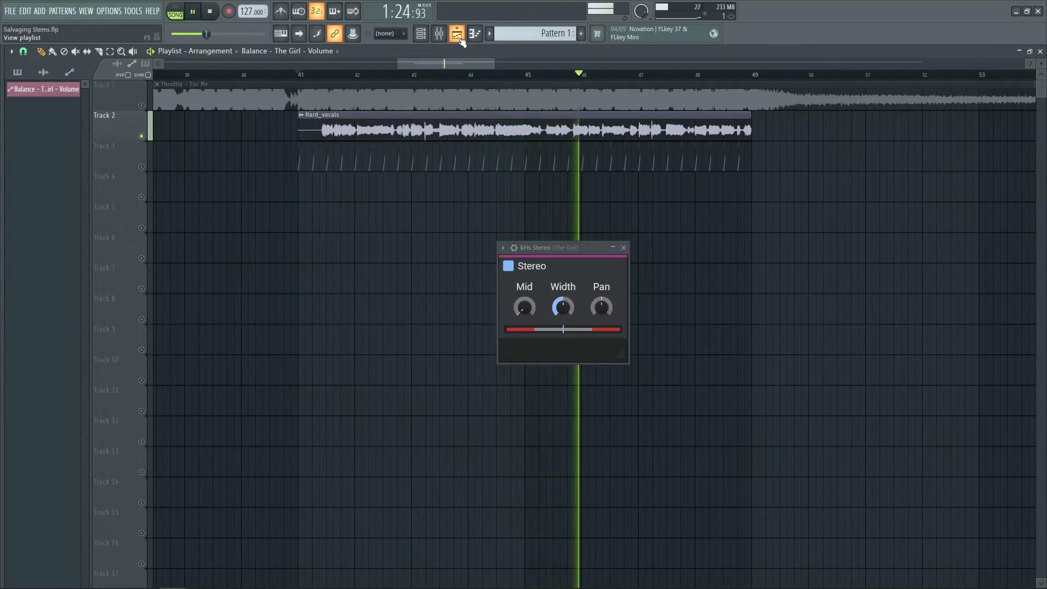
pyautogui.press('space')
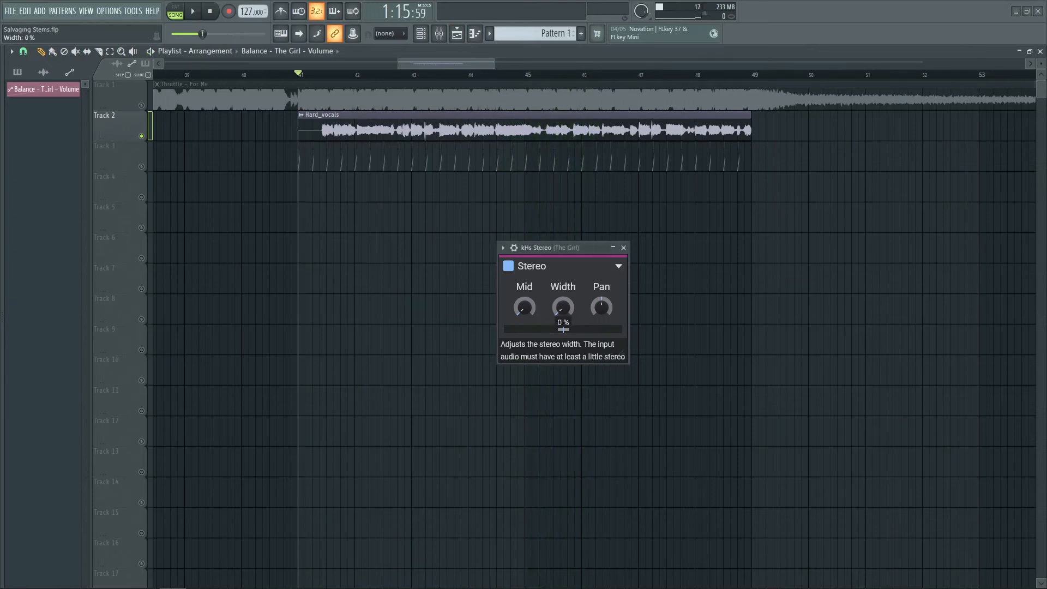
pyautogui.doubleClick(524, 308)
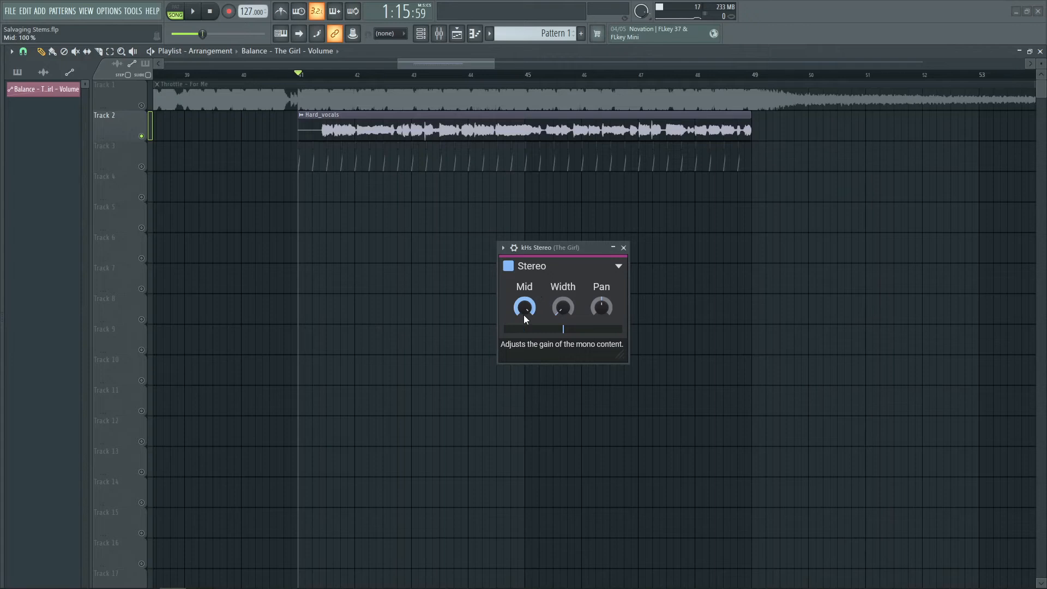
# Reset kHs Stereo's Width to its default and audition the vocals with playback
pyautogui.press('space')
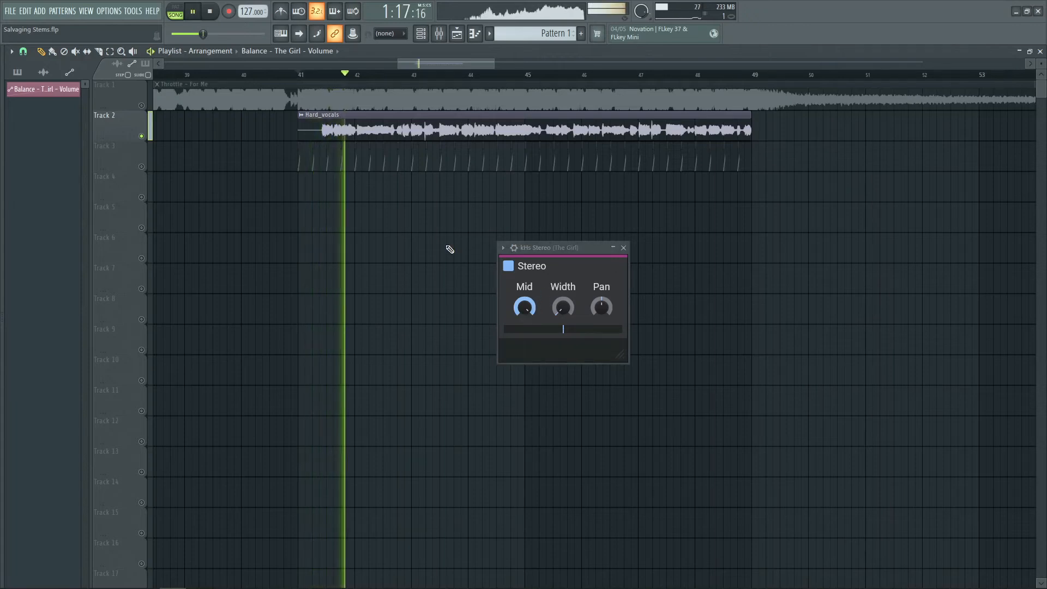
pyautogui.press('space')
pyautogui.doubleClick(562, 307)
pyautogui.press('space')
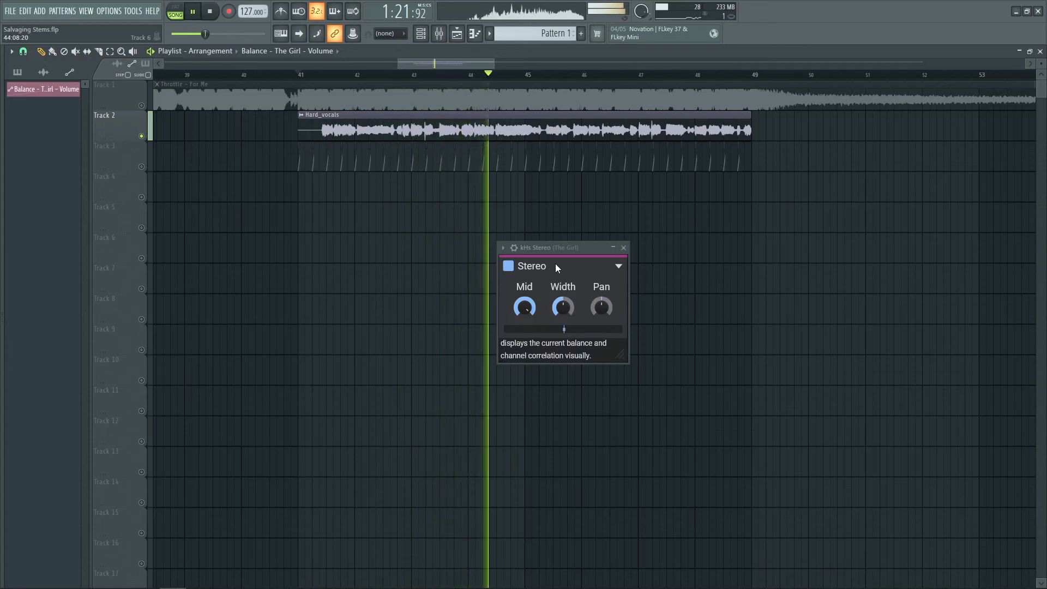
pyautogui.press('space')
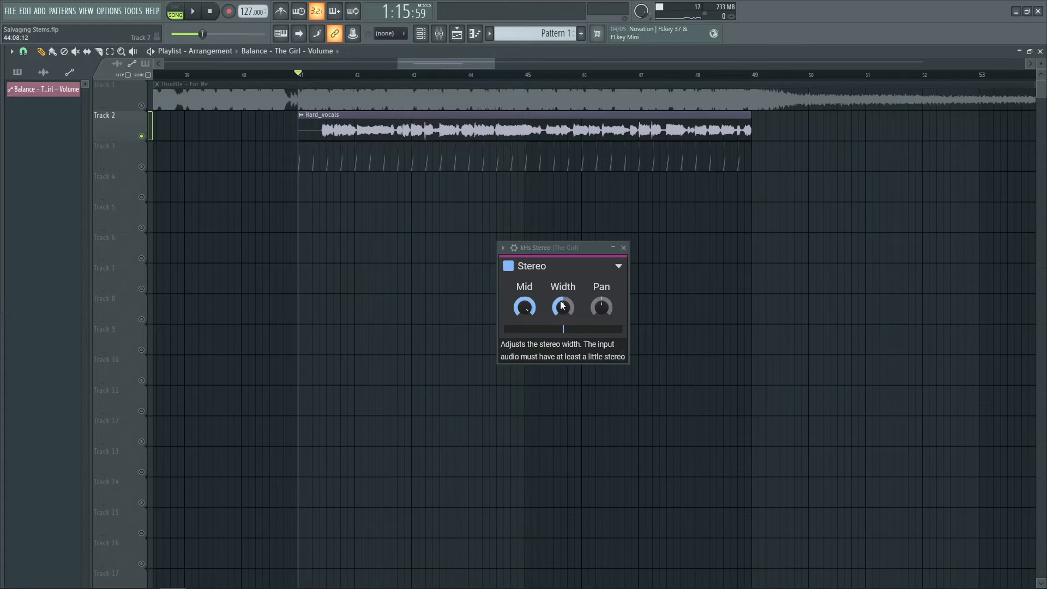
# Lower kHs Stereo's Width while auditioning the vocals with playback, then close the plugin window
pyautogui.moveTo(561, 304); pyautogui.dragTo(562, 360)
pyautogui.press('space')
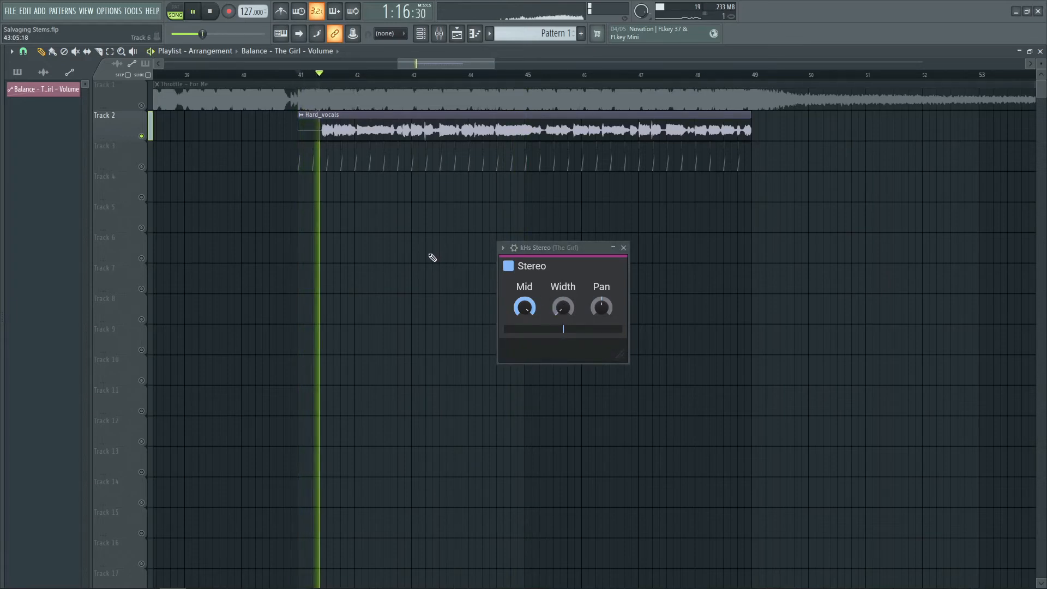
pyautogui.moveTo(562, 307)
pyautogui.mouseDown()
pyautogui.moveTo(563, 256)
pyautogui.moveTo(562, 319)
pyautogui.moveTo(566, 305)
pyautogui.mouseUp()
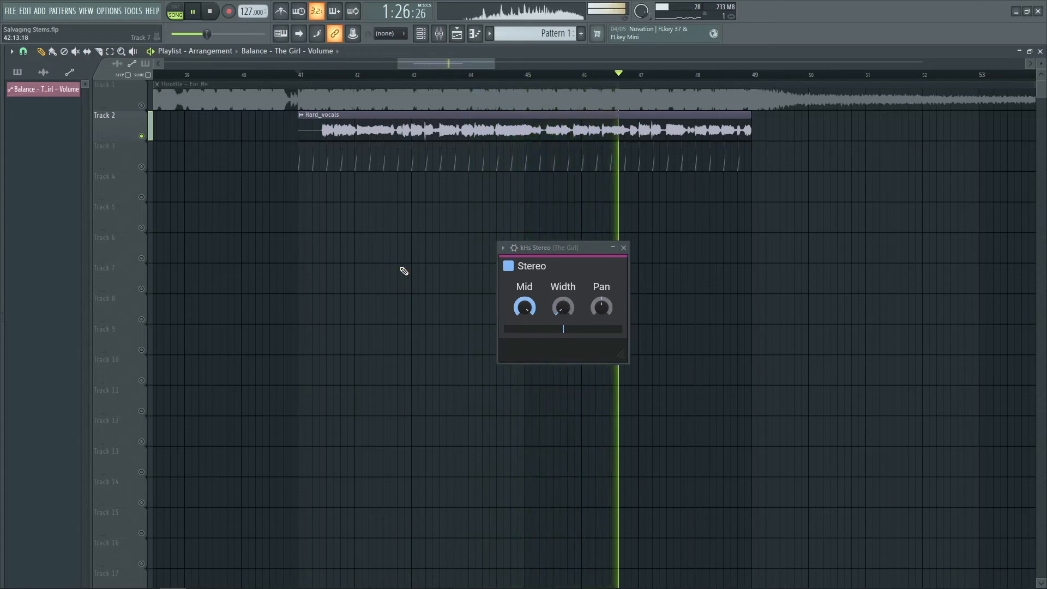
pyautogui.click(627, 250)
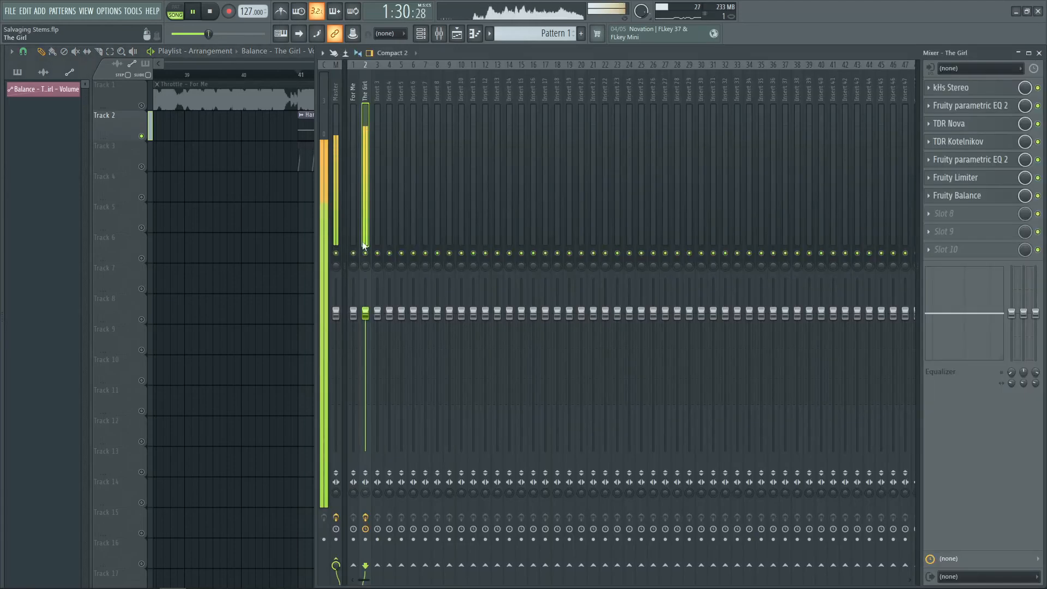
pyautogui.click(254, 230)
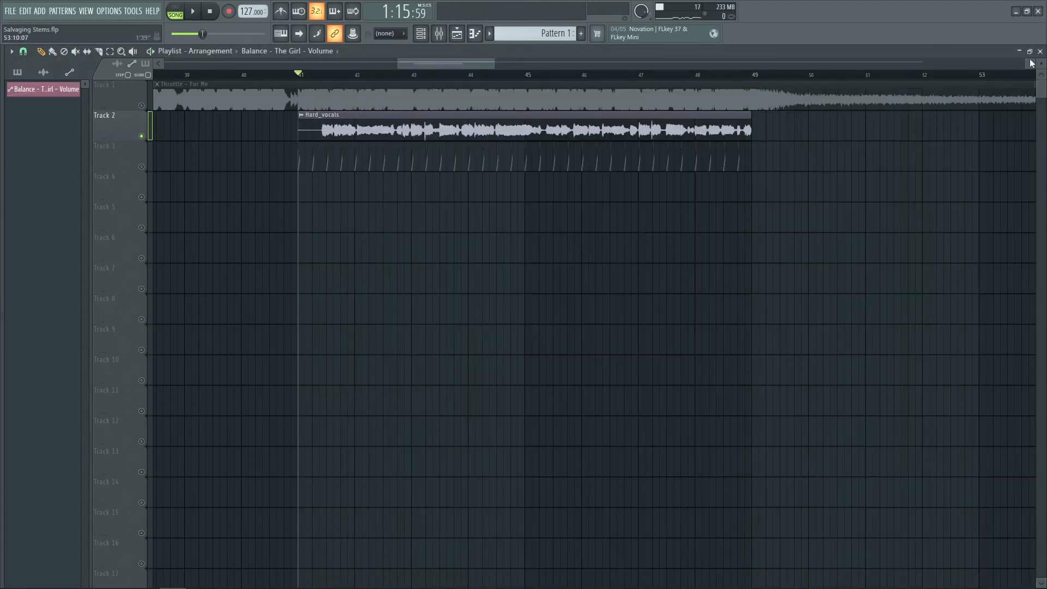
# Insert an empty slot after TDR Kotelnikov on The Girl insert and load ValhallaSupermassive into it
pyautogui.click(1039, 52)
pyautogui.click(989, 89)
pyautogui.click(989, 88)
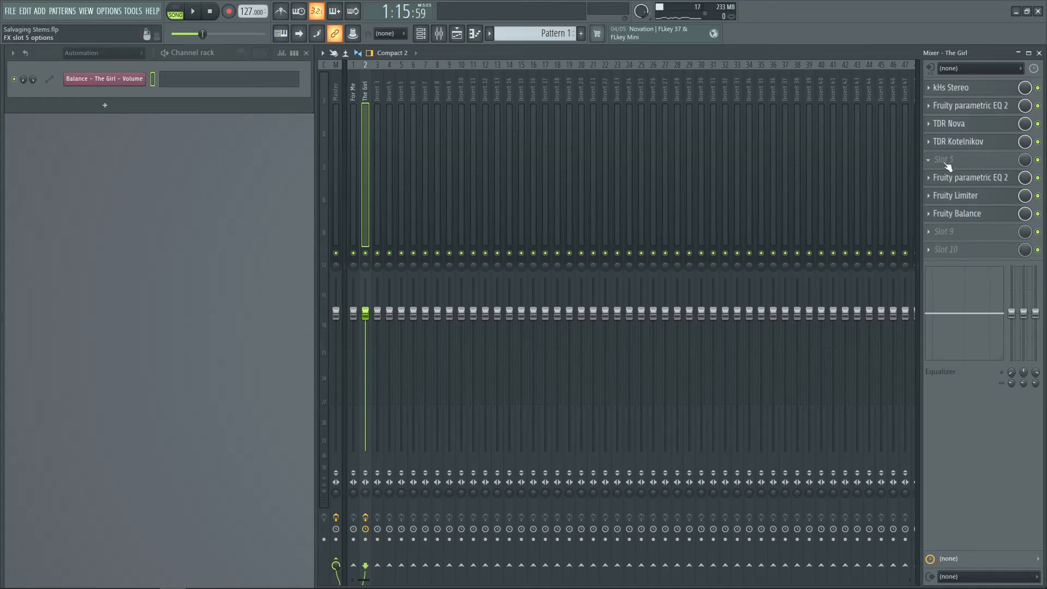
pyautogui.click(945, 163)
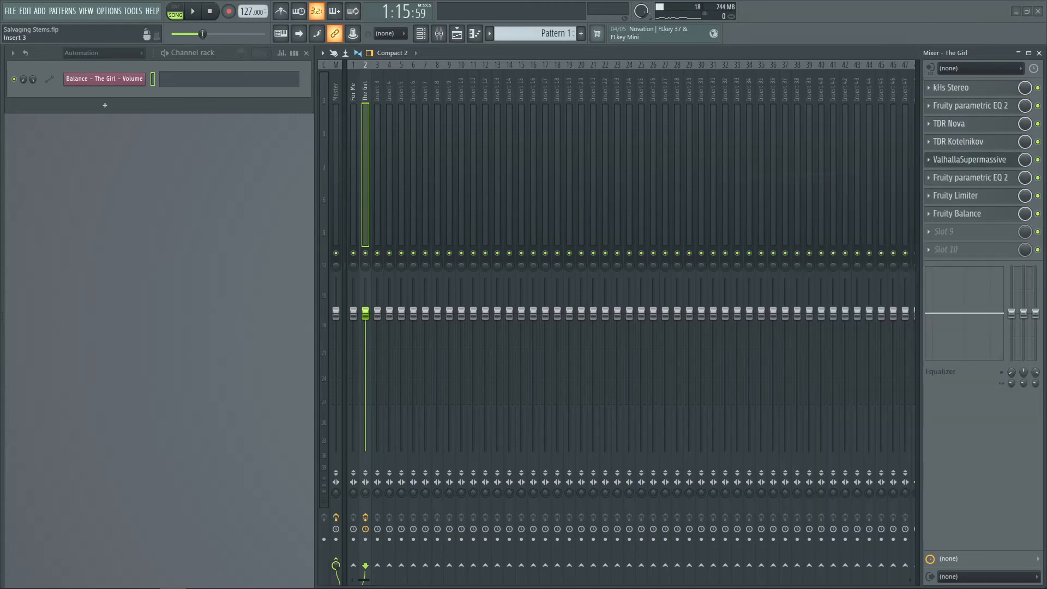
pyautogui.moveTo(300, 166); pyautogui.dragTo(457, 165)
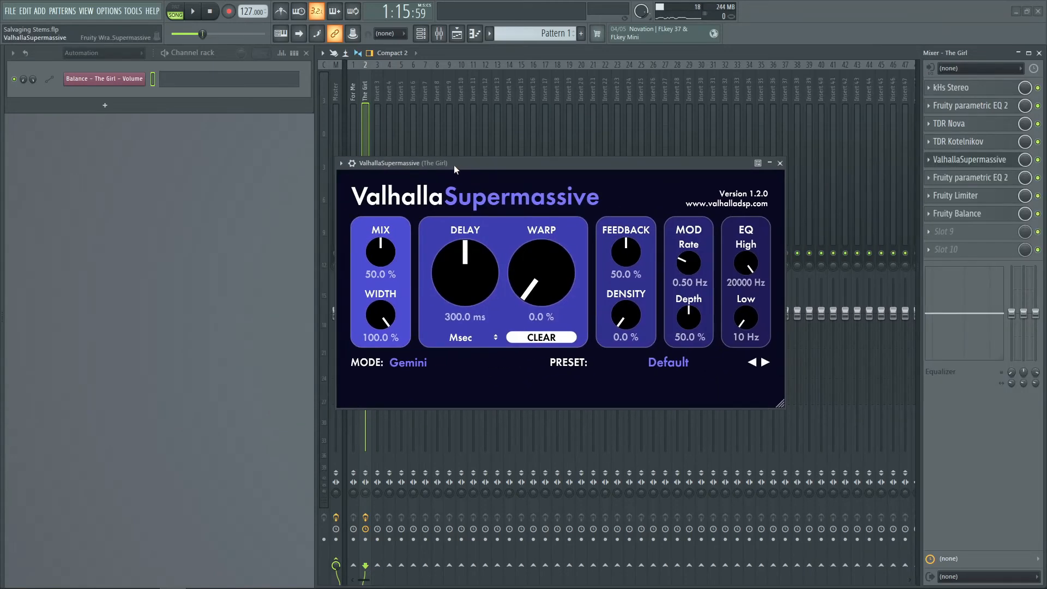
# Show the playlist and set ValhallaSupermassive's Delay to 151.2 ms
pyautogui.press('F5')
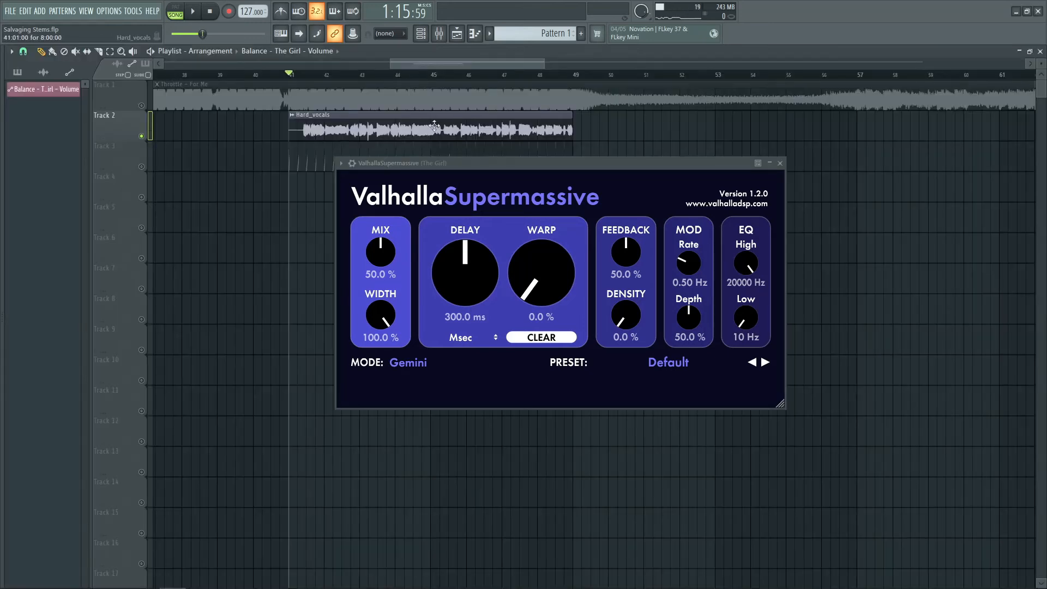
pyautogui.scroll(-3, 468, 280)
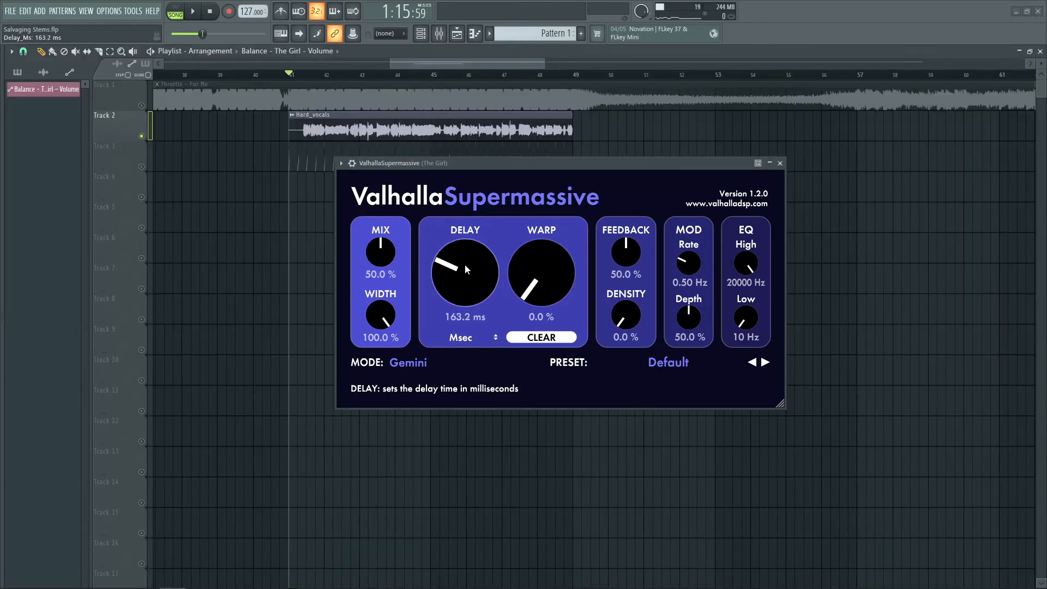
pyautogui.scroll(-1, 464, 269)
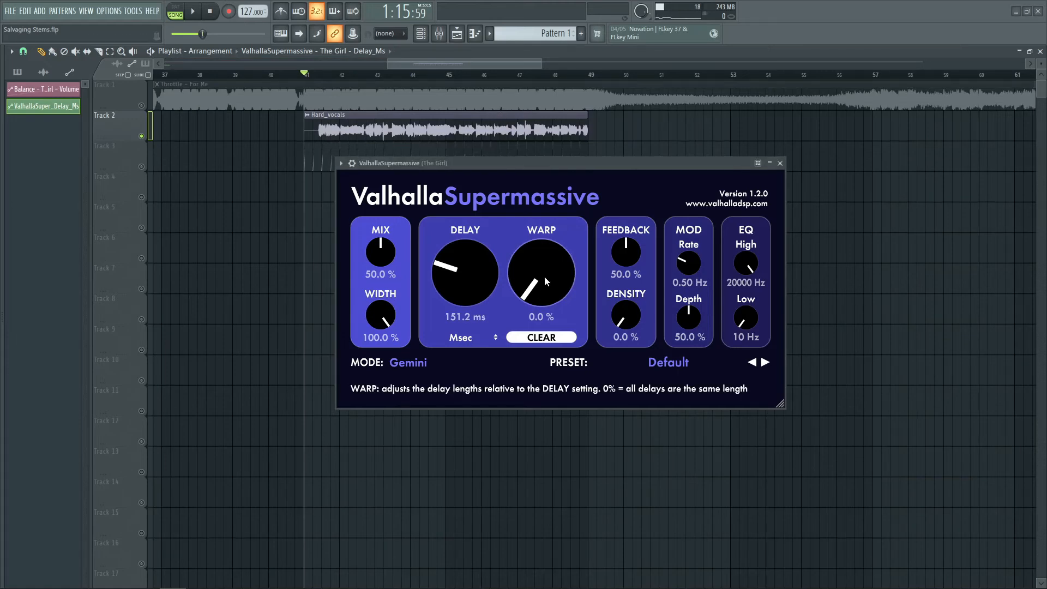
# Set ValhallaSupermassive's Warp and Density to 100% and its Mix to 26%
pyautogui.moveTo(544, 275); pyautogui.dragTo(545, 229)
pyautogui.moveTo(626, 315); pyautogui.dragTo(649, 240)
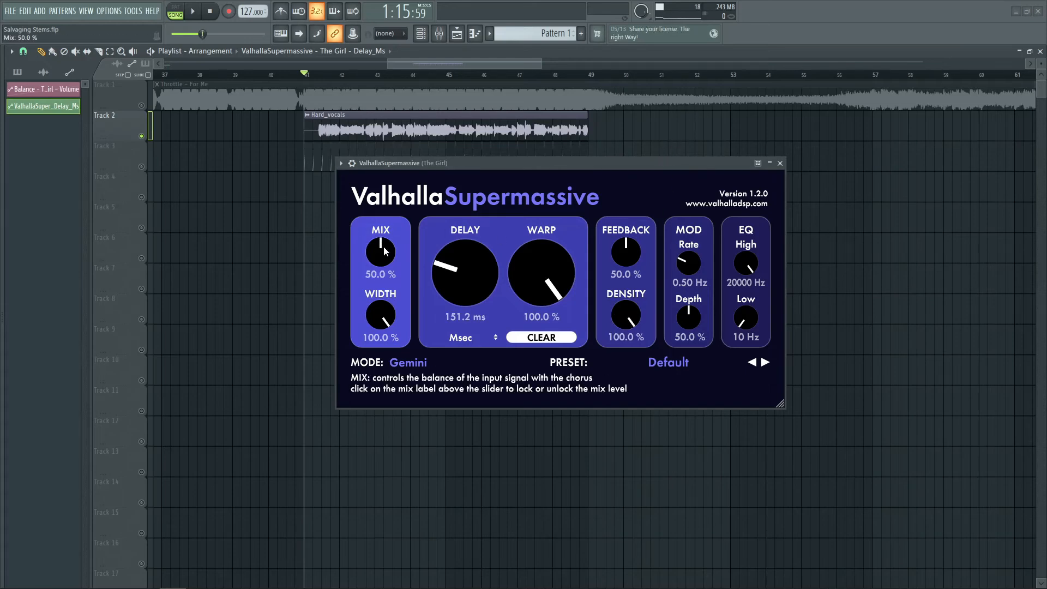
pyautogui.moveTo(388, 246); pyautogui.dragTo(383, 275)
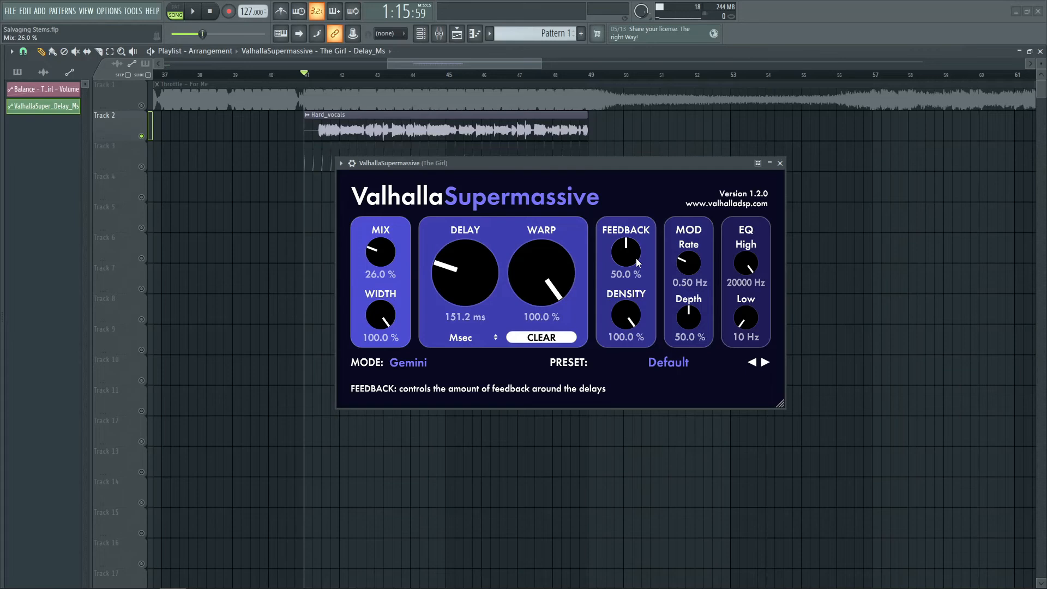
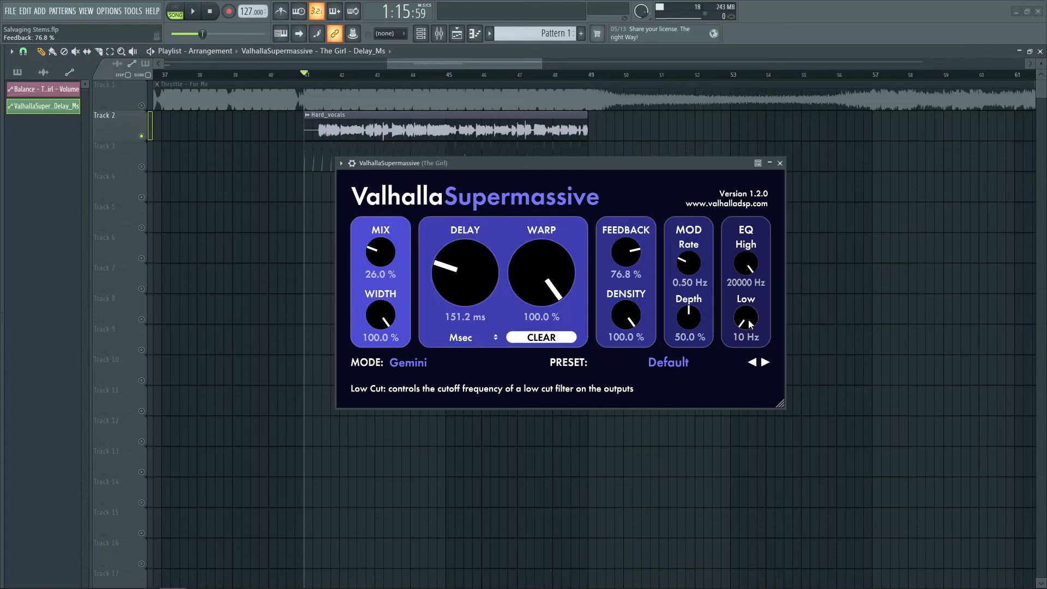
# Set ValhallaSupermassive's Low cut to 450 Hz and audition the vocals with playback
pyautogui.moveTo(749, 319); pyautogui.dragTo(746, 293)
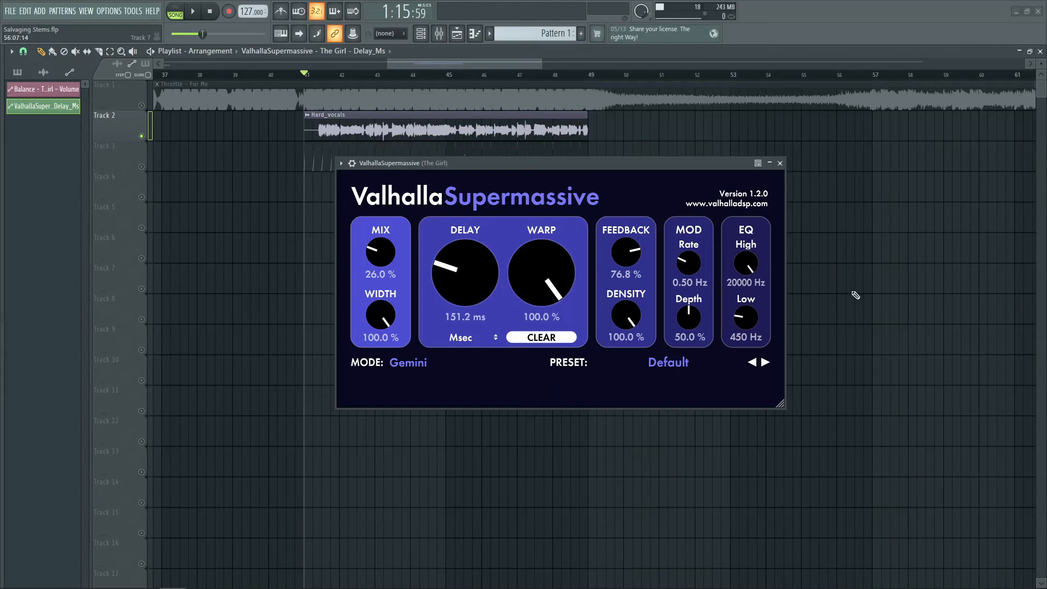
pyautogui.press('space')
pyautogui.scroll(2, 468, 96)
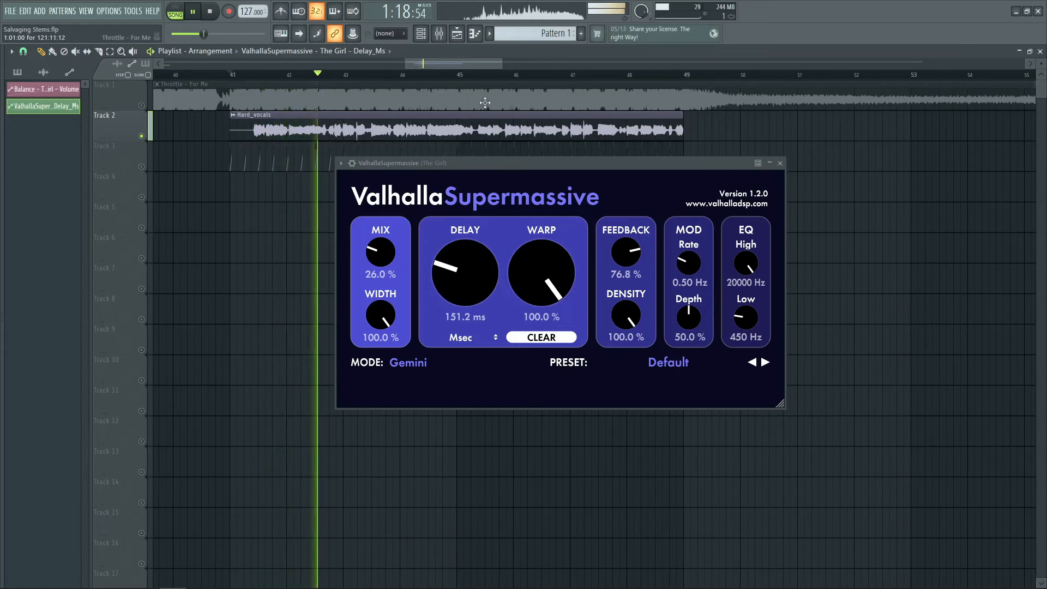
pyautogui.press('space')
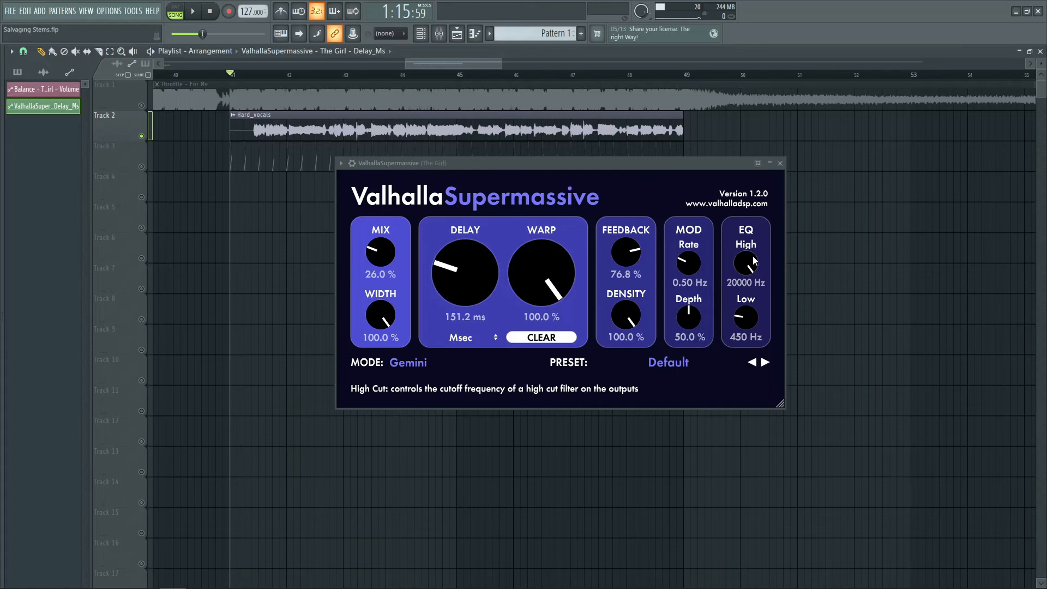
# Lower ValhallaSupermassive's High cut to 8910 Hz while the vocals play
pyautogui.moveTo(754, 263); pyautogui.dragTo(741, 303)
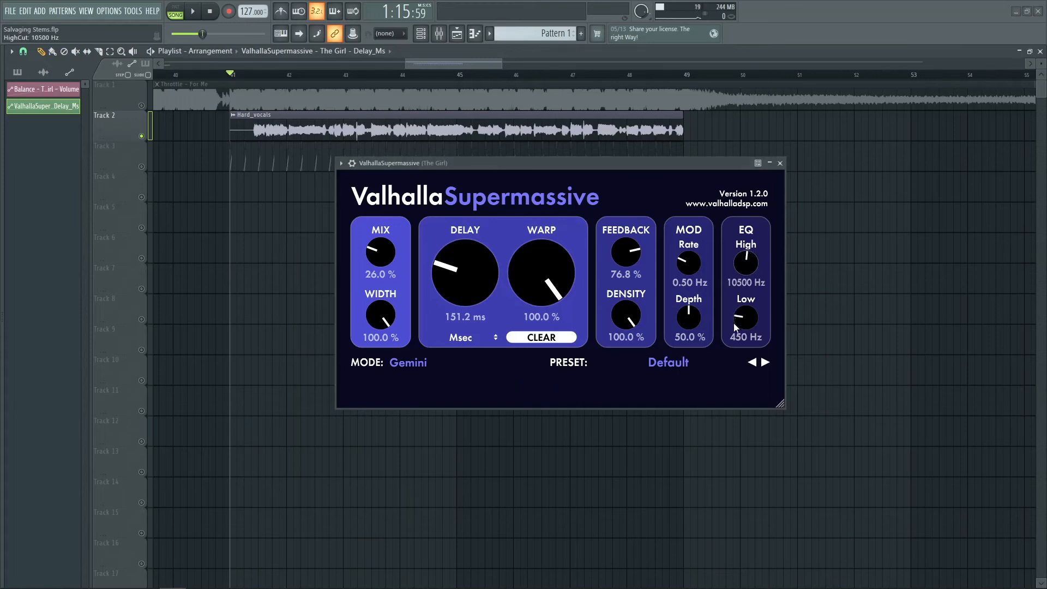
pyautogui.press('space')
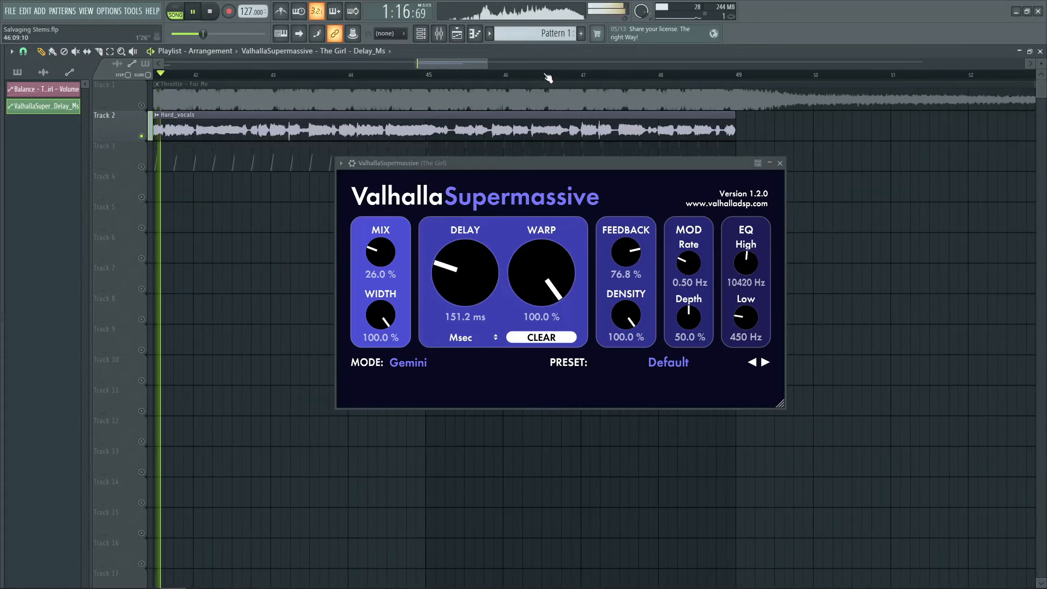
pyautogui.moveTo(745, 263); pyautogui.dragTo(746, 268)
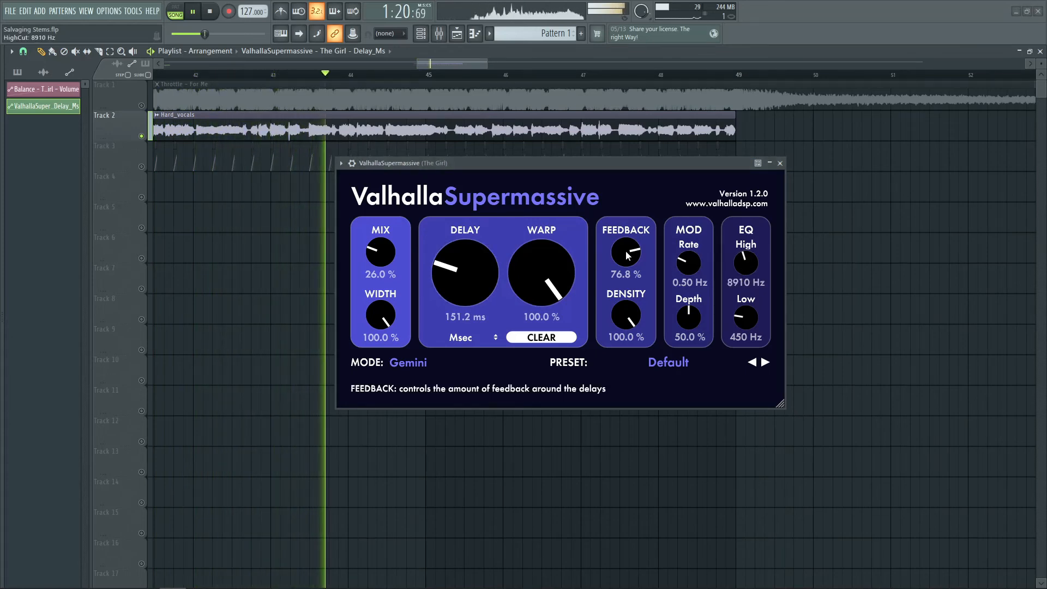
# Reduce ValhallaSupermassive's Mix to 19.6% and Feedback to 72.8%, then close the plugin window
pyautogui.moveTo(380, 251); pyautogui.dragTo(380, 267)
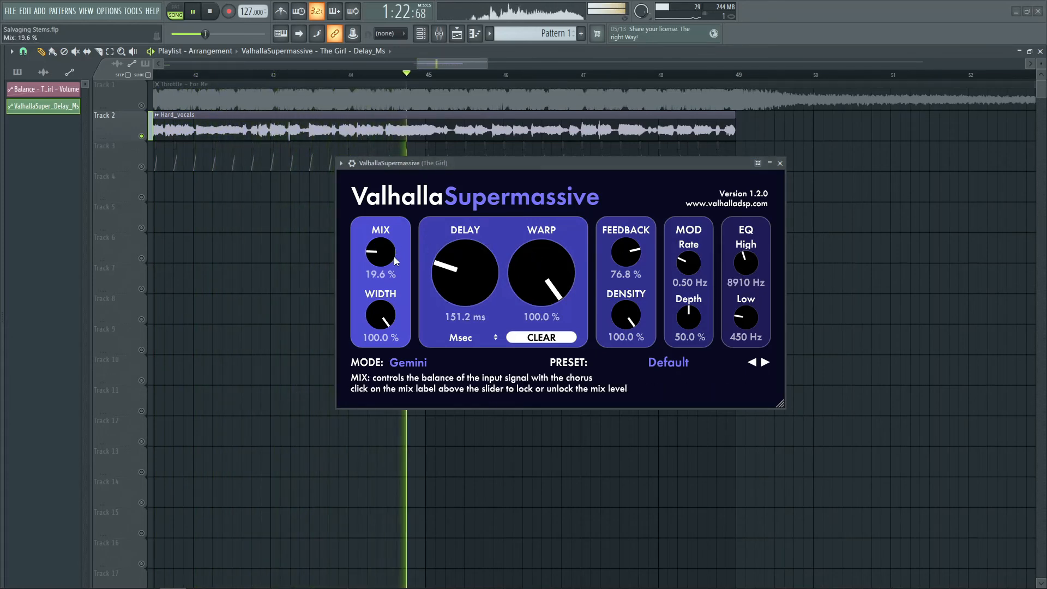
pyautogui.moveTo(619, 267); pyautogui.dragTo(620, 271)
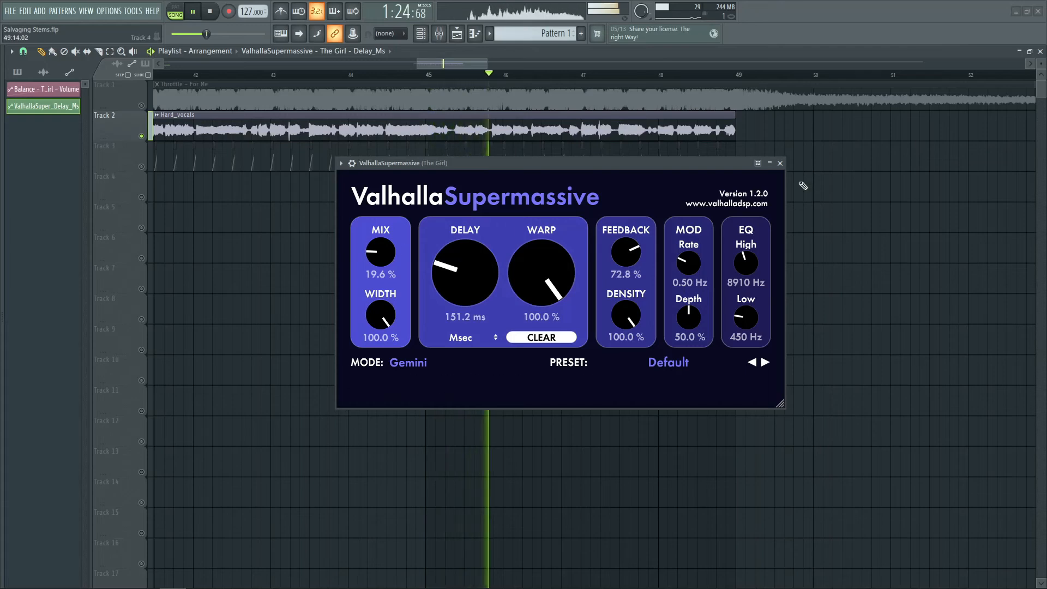
pyautogui.click(780, 164)
# Solo the vocal track and switch between the mixer and playlist while auditioning playback
pyautogui.press('F9')
pyautogui.click(236, 214)
pyautogui.scroll(-3, 458, 67)
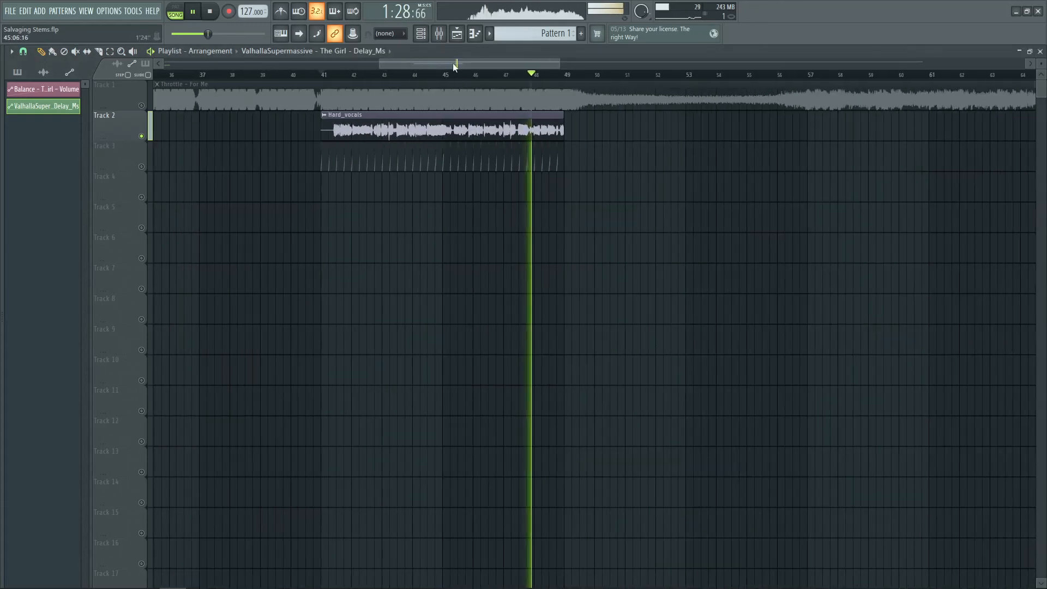
pyautogui.click(459, 44)
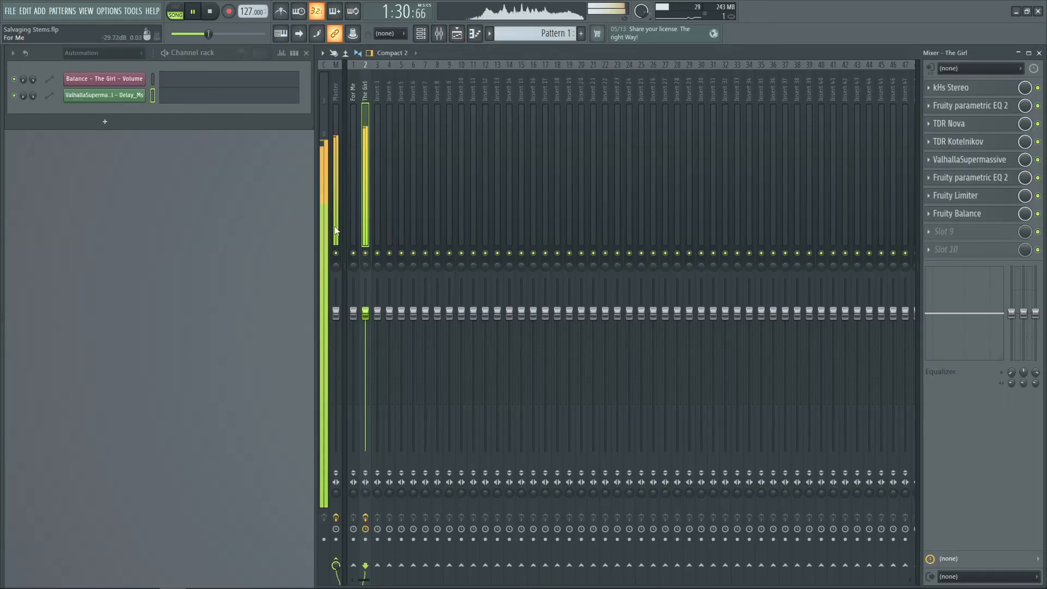
pyautogui.press('space')
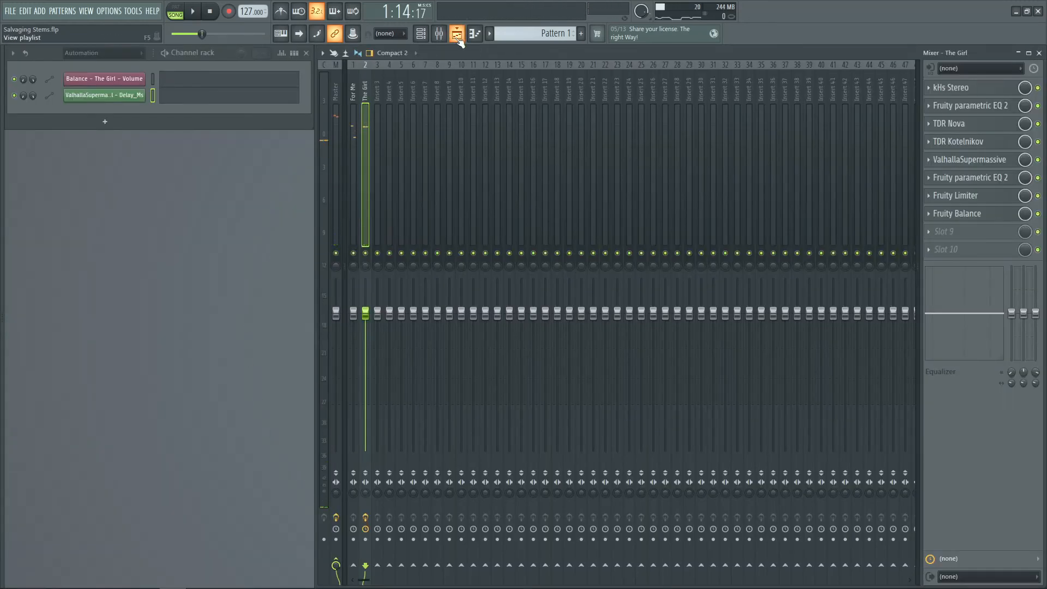
pyautogui.click(459, 39)
pyautogui.rightClick(142, 136)
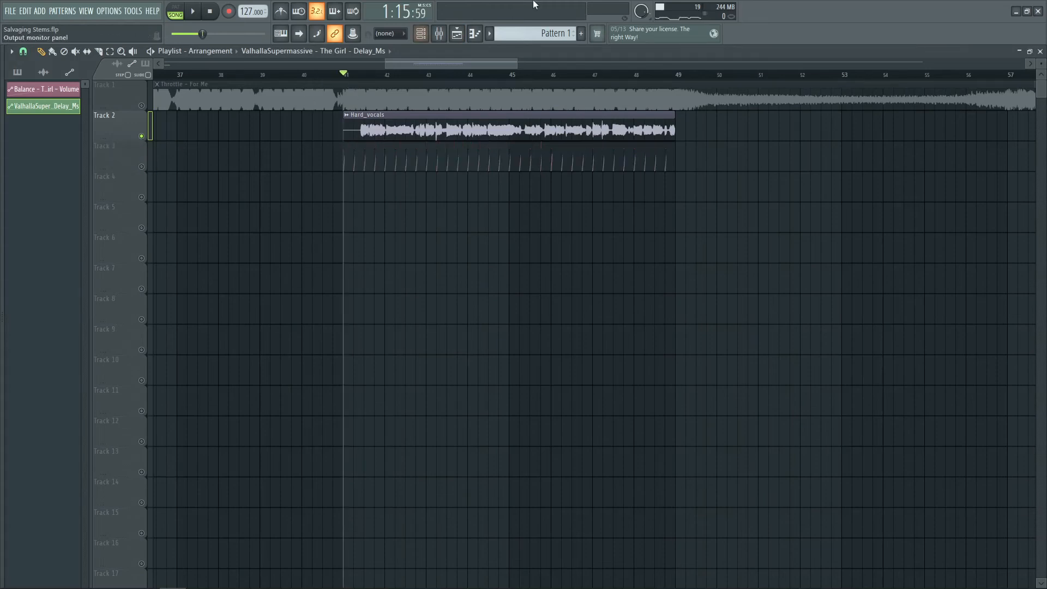
pyautogui.click(472, 35)
pyautogui.press('space')
# Open TDR Kotelnikov on The Girl insert, set its Makeup to 0.0 dB and close it
pyautogui.click(958, 141)
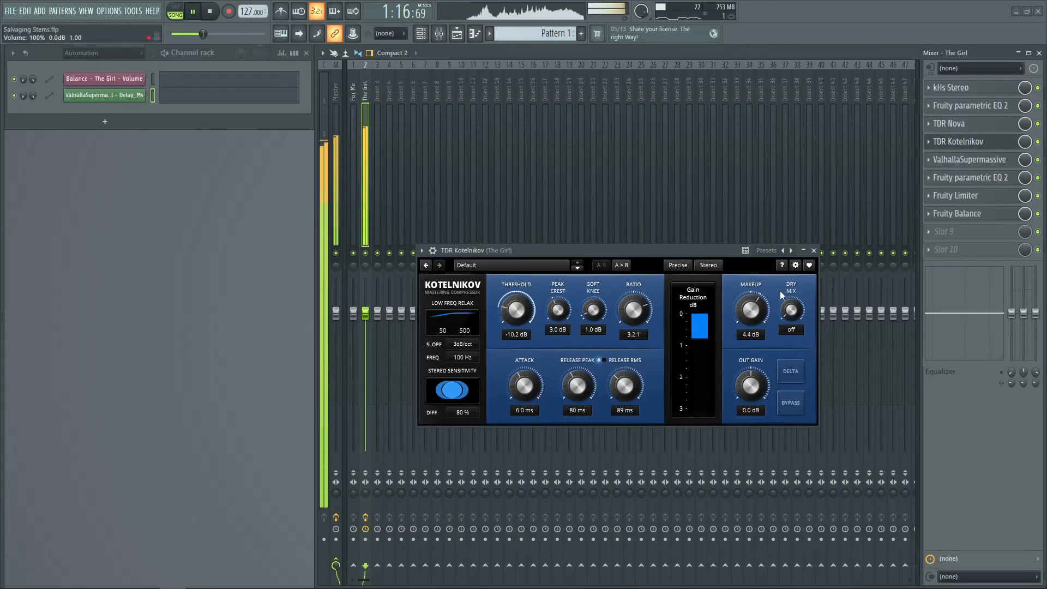
pyautogui.moveTo(751, 309); pyautogui.dragTo(750, 313)
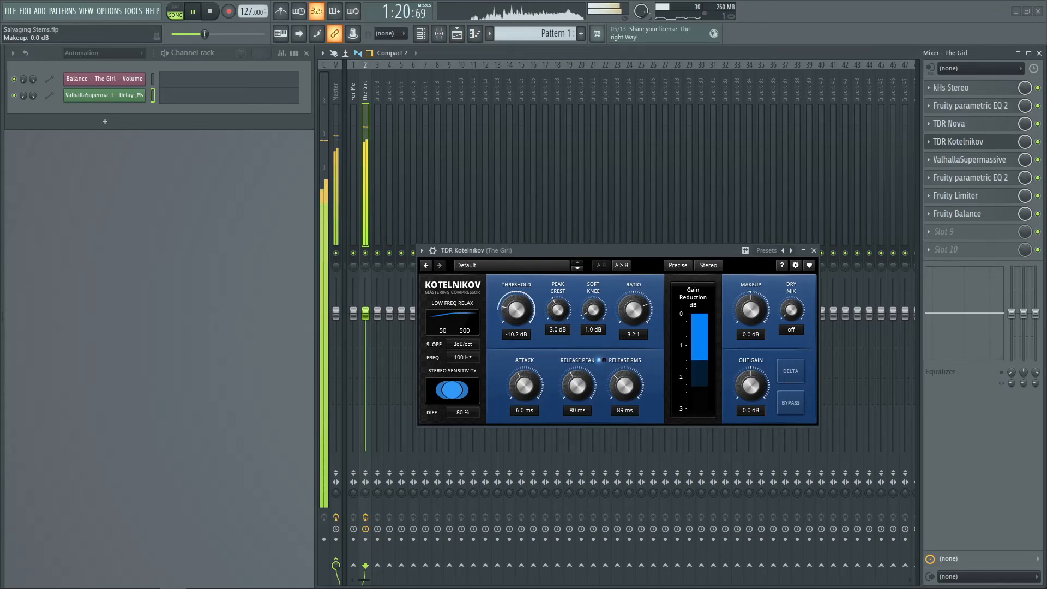
pyautogui.click(813, 251)
pyautogui.press('space')
# Open the first Fruity parametric EQ 2 on The Girl insert and pull its high-shelf band down during playback
pyautogui.click(958, 106)
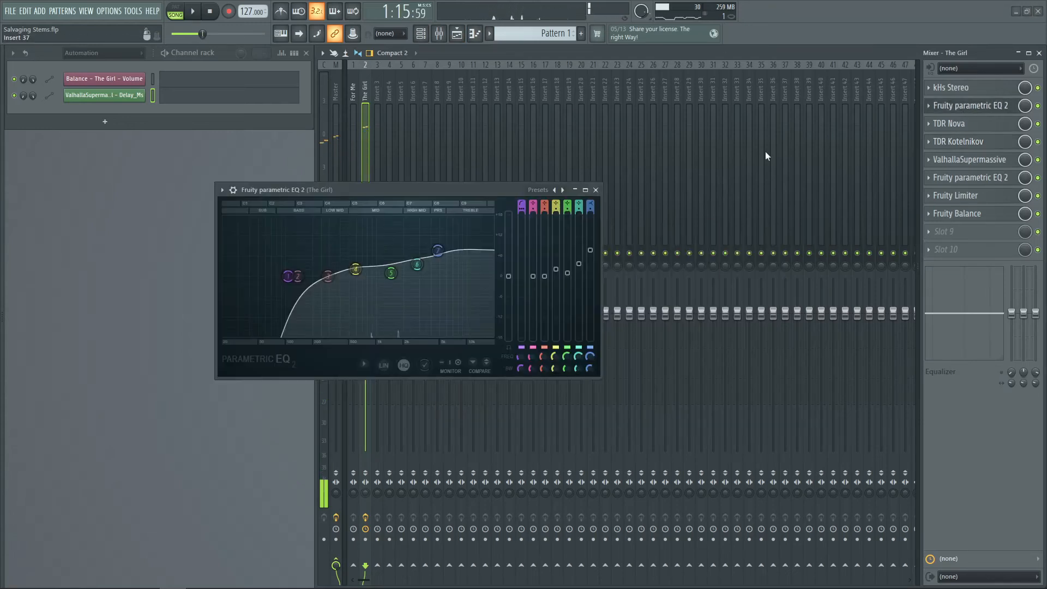
pyautogui.press('space')
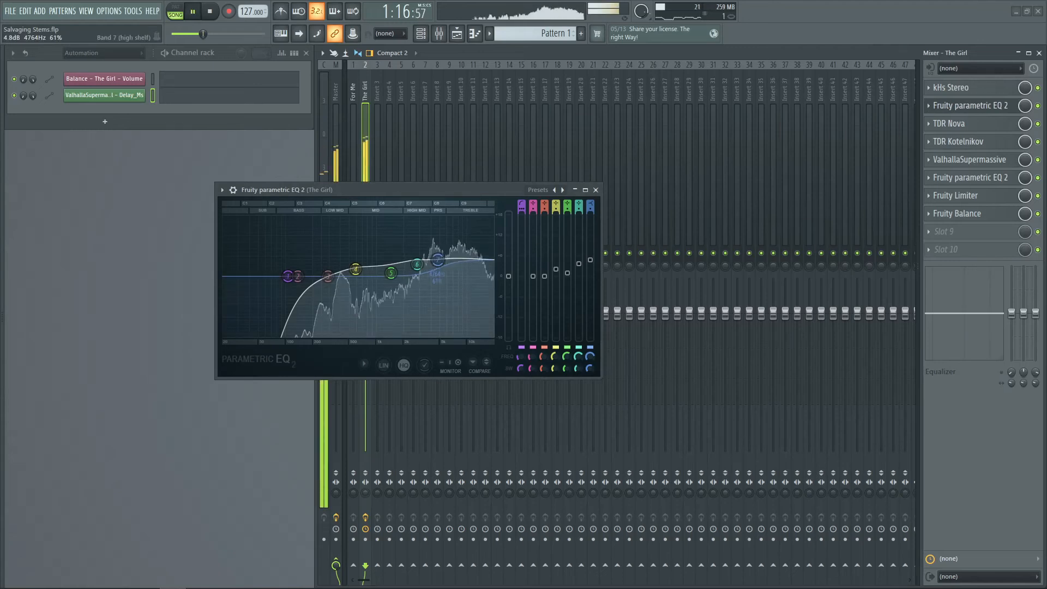
pyautogui.moveTo(579, 264); pyautogui.dragTo(556, 272)
# Open TDR Nova, lower Band IV's threshold slightly, and close the plugin
pyautogui.click(965, 125)
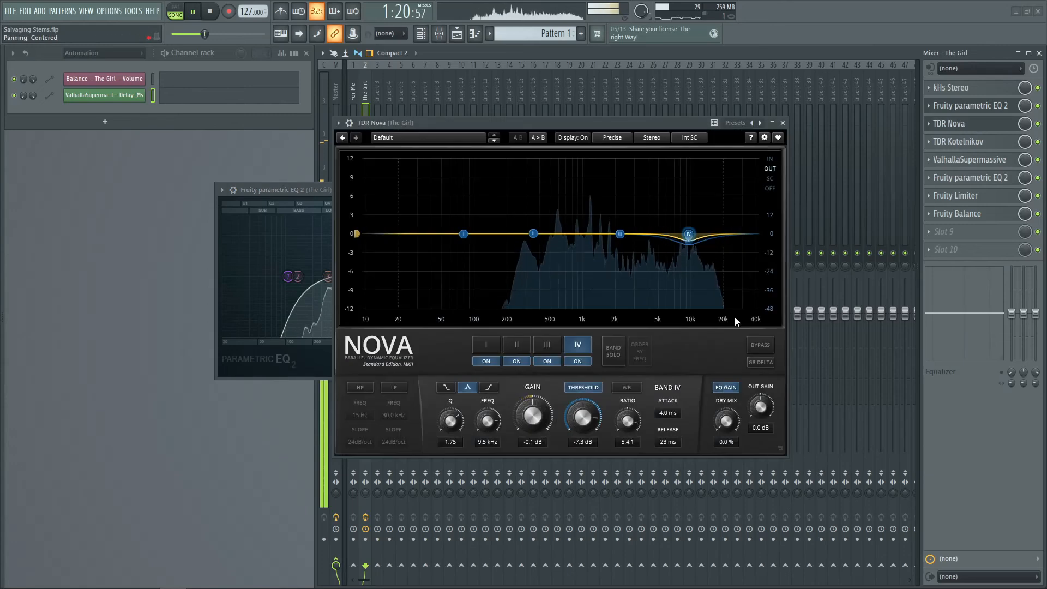
pyautogui.moveTo(583, 417); pyautogui.dragTo(582, 431)
pyautogui.click(783, 123)
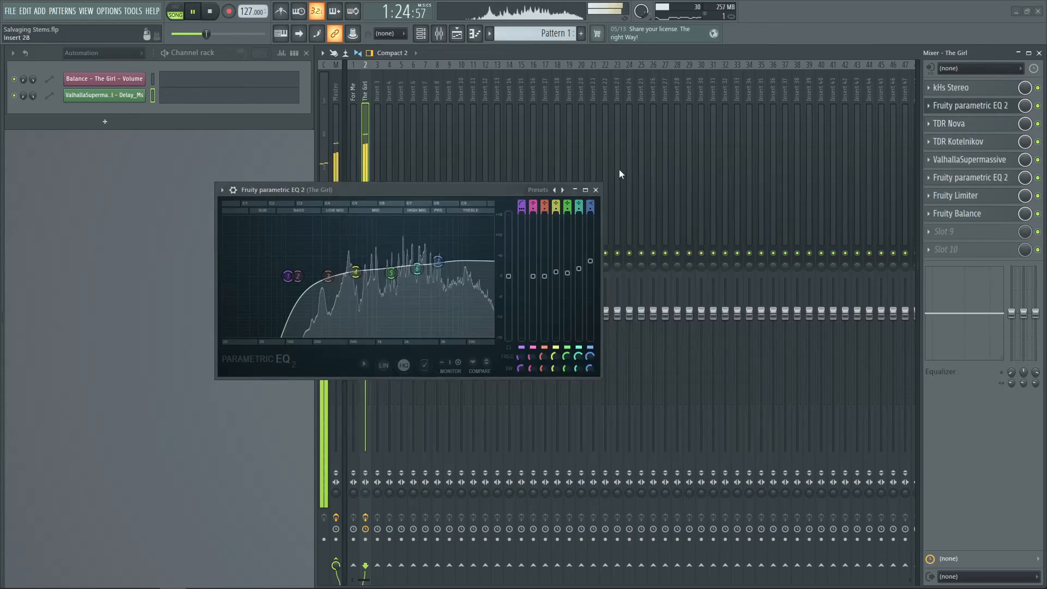
# Close the EQ window, stop playback and save the project
pyautogui.click(596, 191)
pyautogui.press('space')
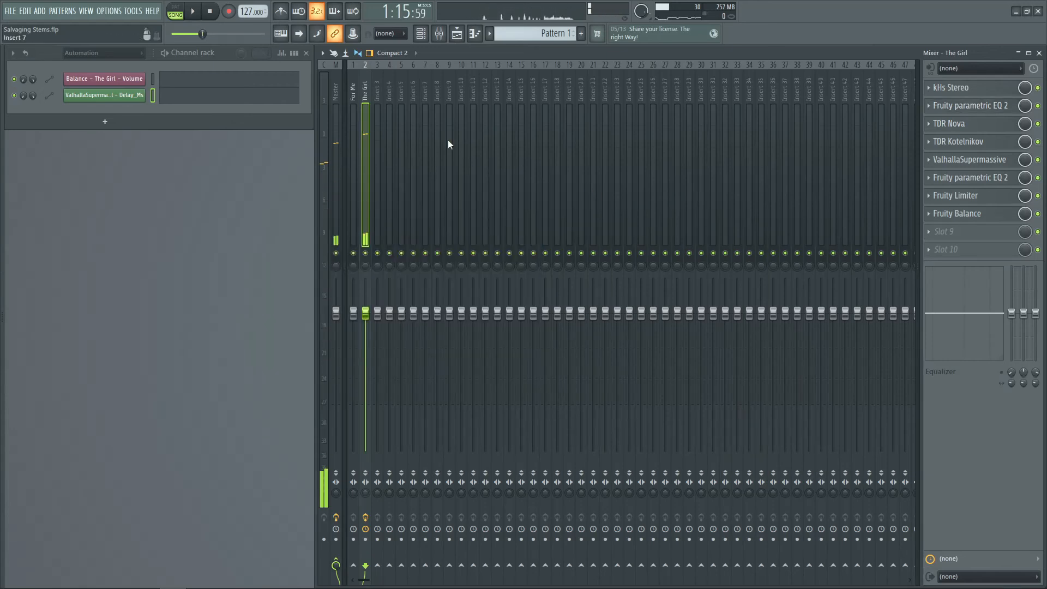
pyautogui.hotkey('ctrl', 's')
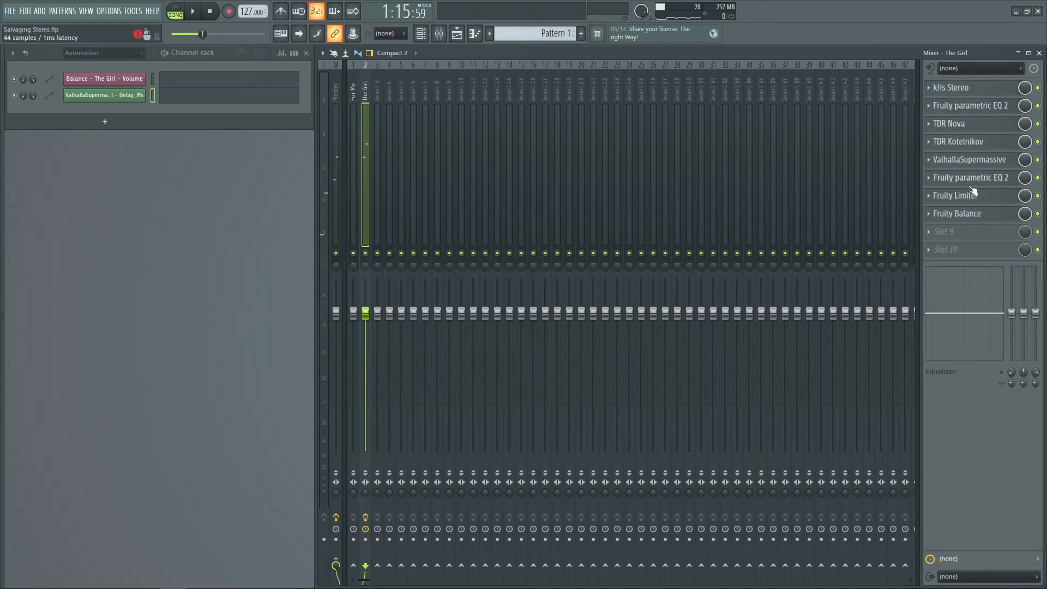
# Load Fruity parametric EQ 2 into the empty slot after Fruity Balance on The Girl insert
pyautogui.click(953, 231)
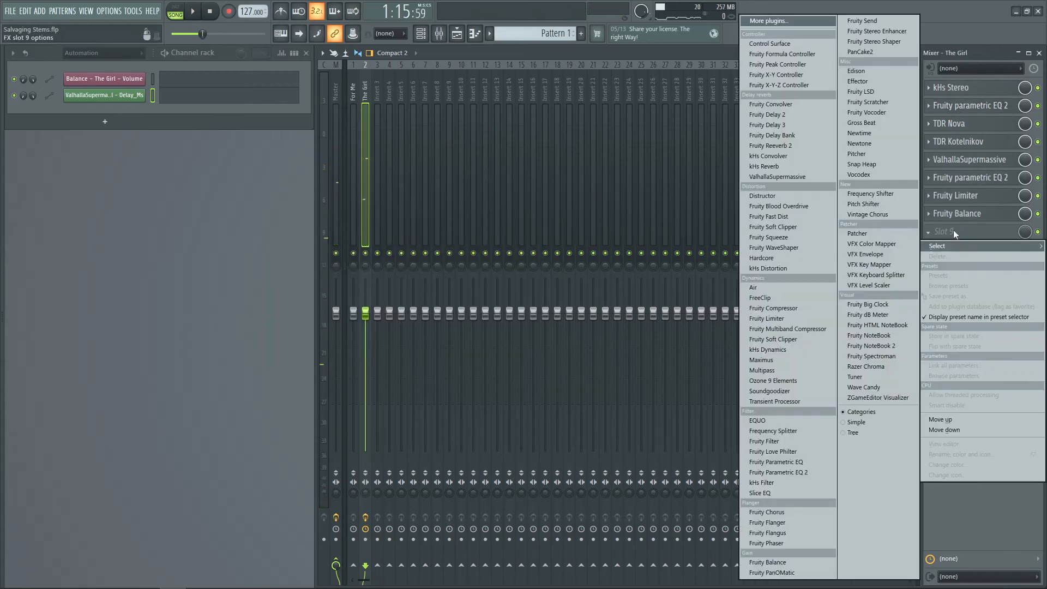
pyautogui.click(776, 472)
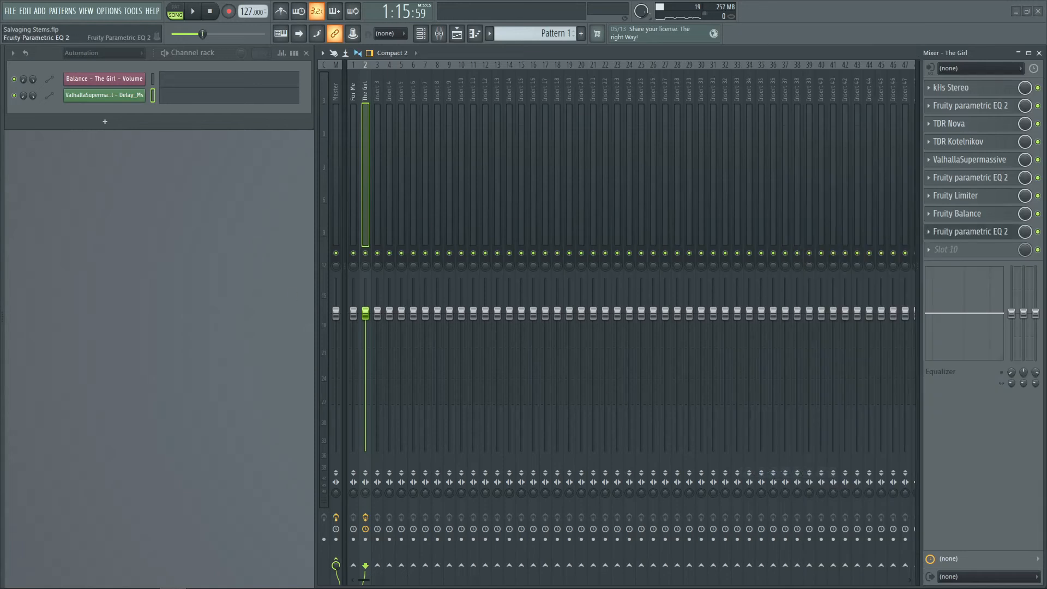
pyautogui.moveTo(711, 148); pyautogui.dragTo(646, 176)
# Boost band 4 of the new EQ to about 4070 Hz and 7 dB while auditioning
pyautogui.press('space')
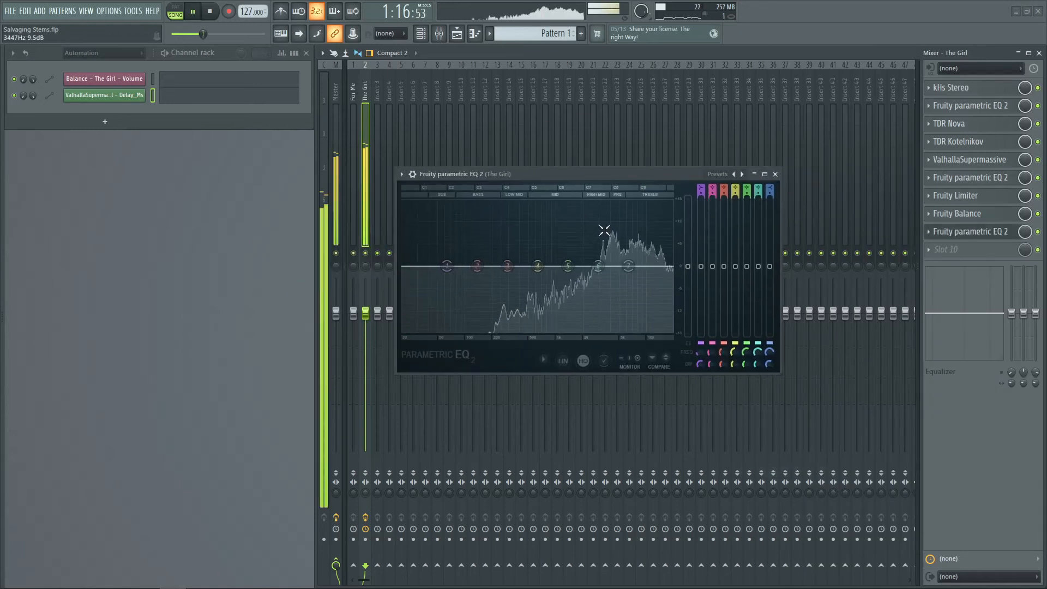
pyautogui.press('space')
pyautogui.moveTo(535, 264)
pyautogui.mouseDown()
pyautogui.moveTo(524, 235)
pyautogui.moveTo(525, 247)
pyautogui.mouseUp()
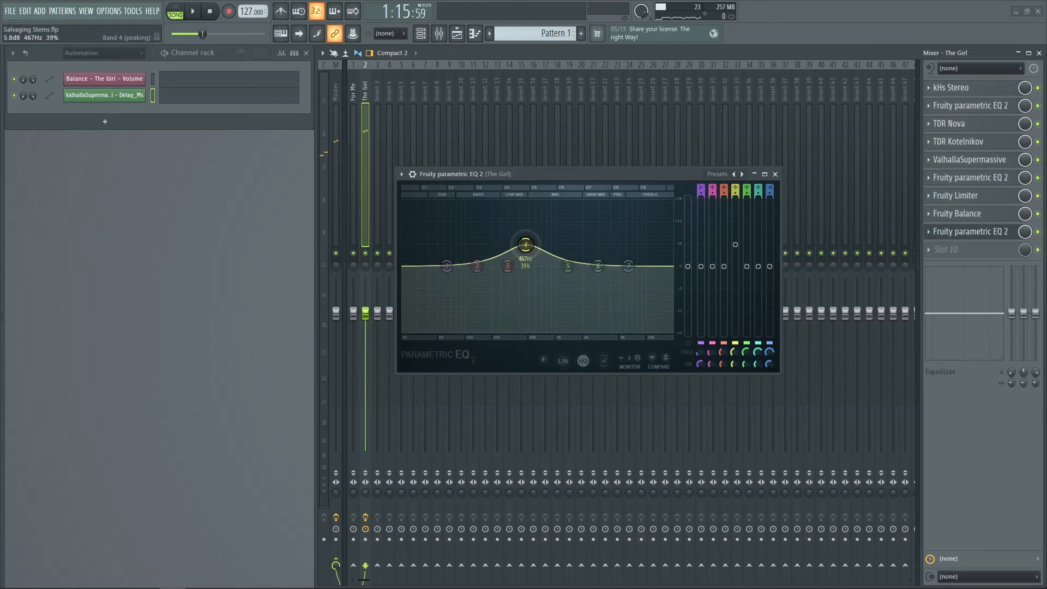
pyautogui.press('space')
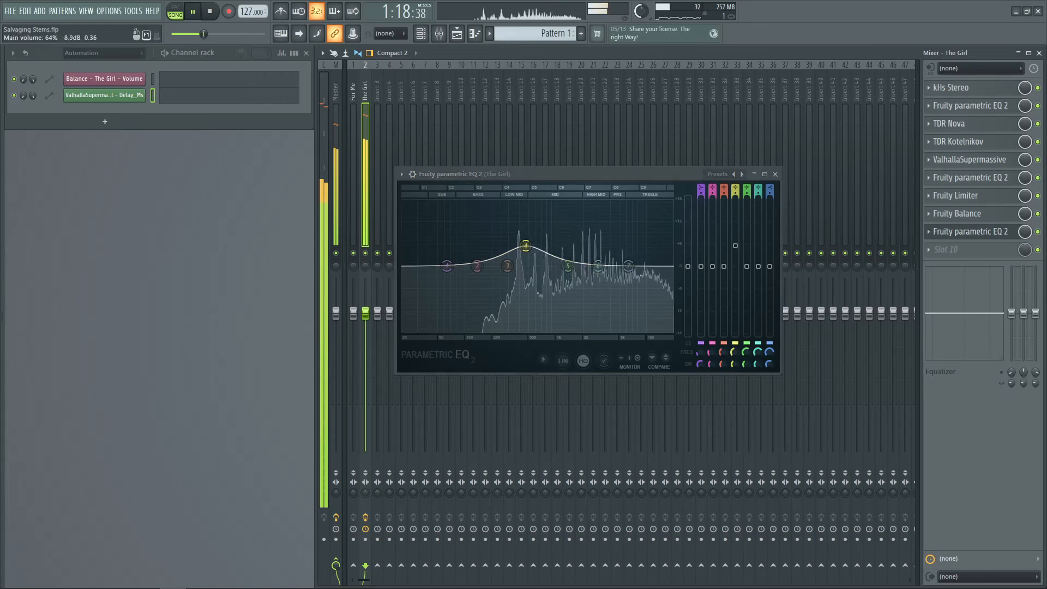
pyautogui.moveTo(526, 245); pyautogui.dragTo(613, 241)
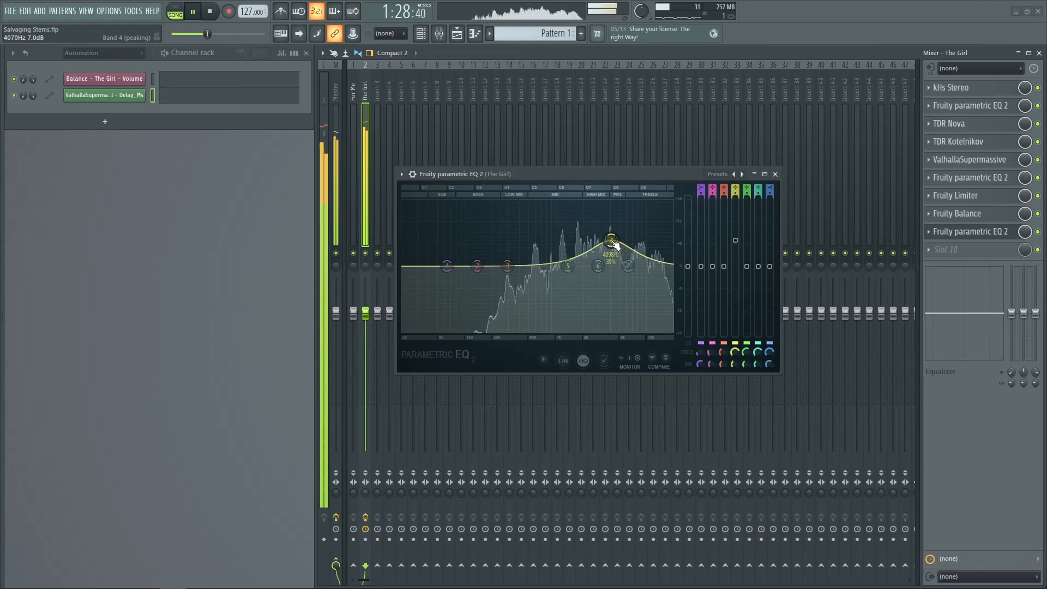
pyautogui.press('space')
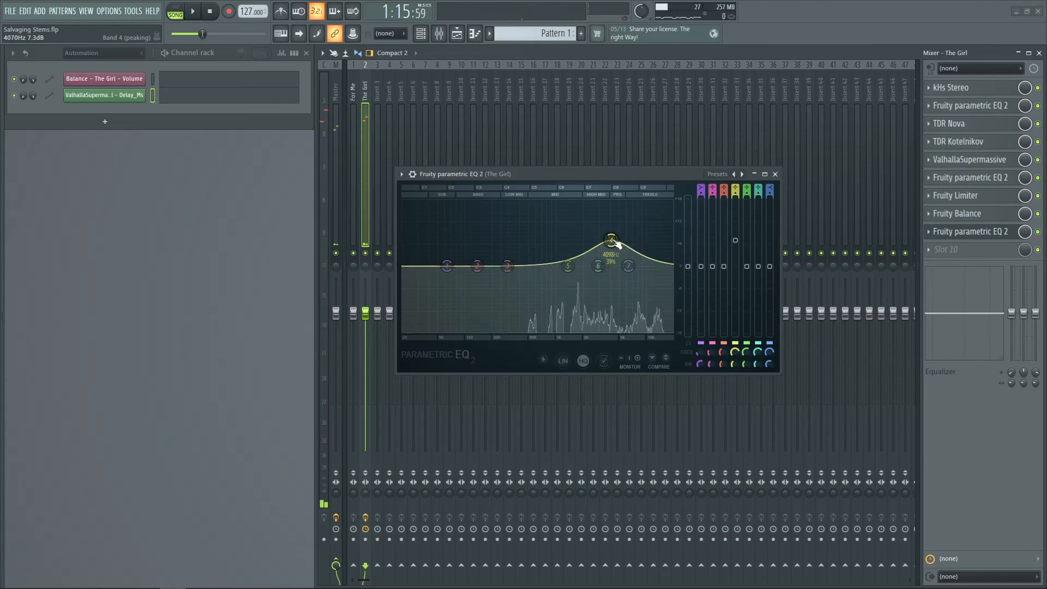
# Delete the newly added EQ from The Girl insert
pyautogui.click(929, 234)
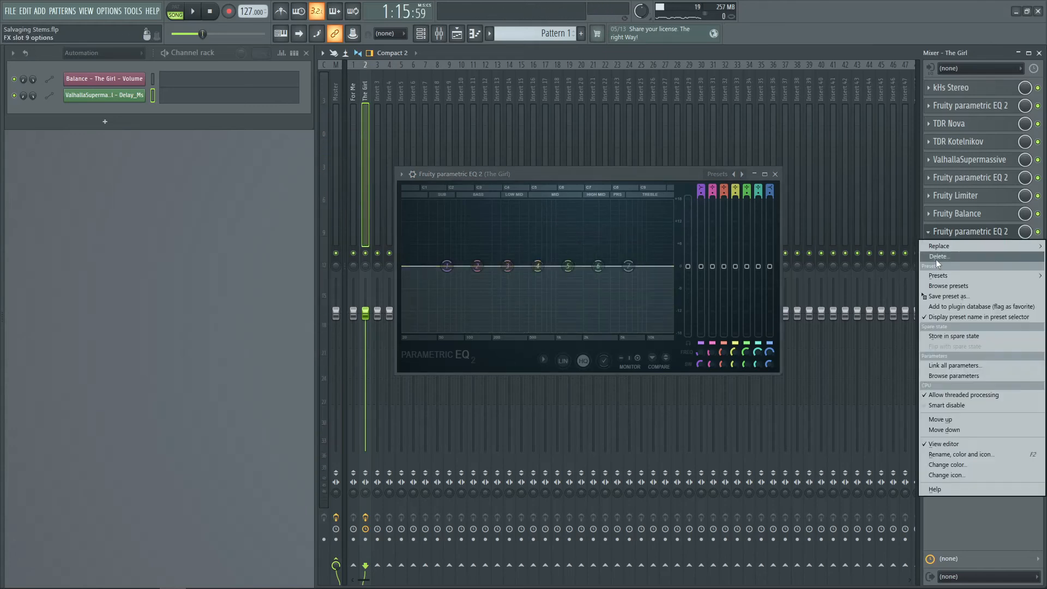
pyautogui.click(936, 259)
# Select the For Me insert and load Fruity parametric EQ 2 into its first slot
pyautogui.click(356, 109)
pyautogui.click(977, 89)
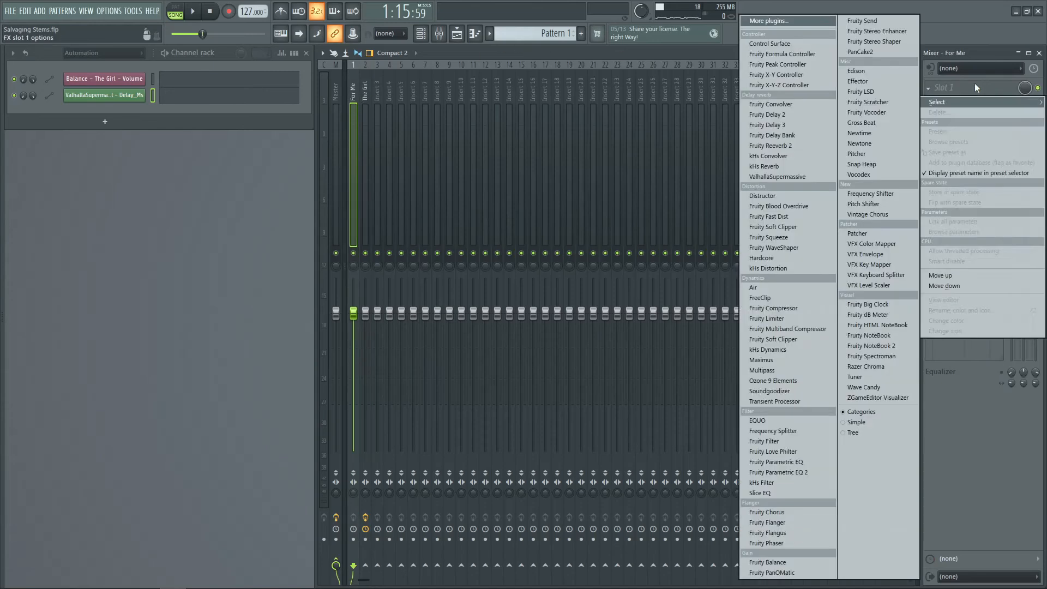
pyautogui.click(775, 473)
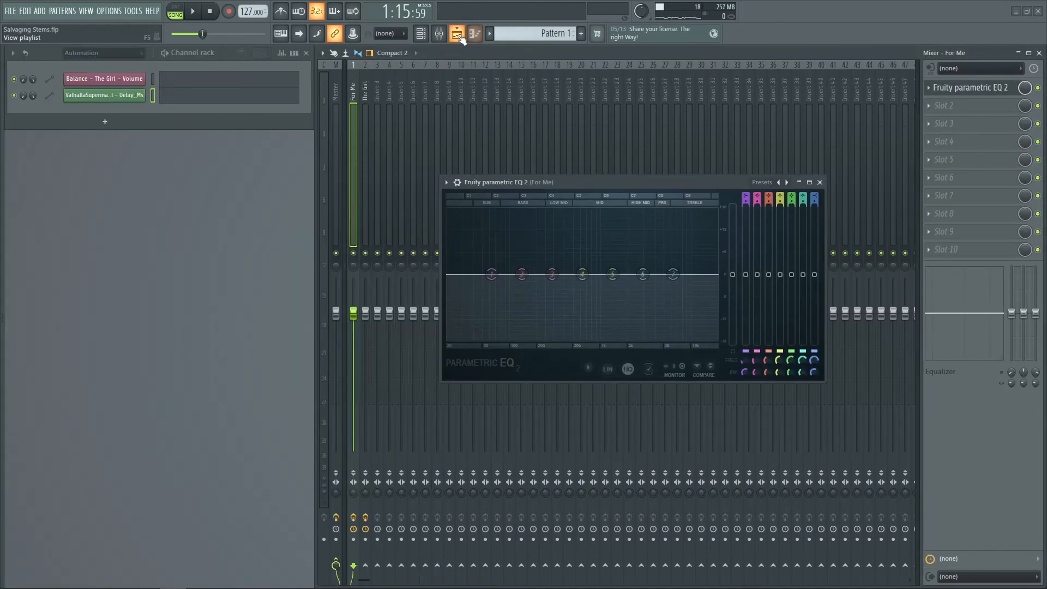
# Show the playlist, solo Track 1 with the For Me audio, and move the EQ window aside
pyautogui.click(458, 35)
pyautogui.rightClick(141, 105)
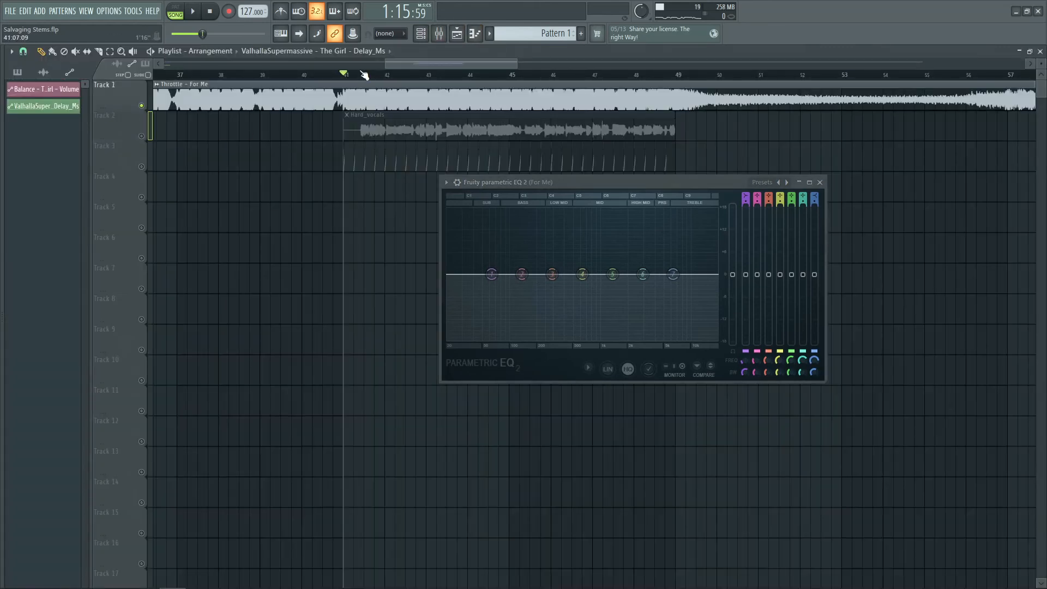
pyautogui.scroll(3, 365, 75)
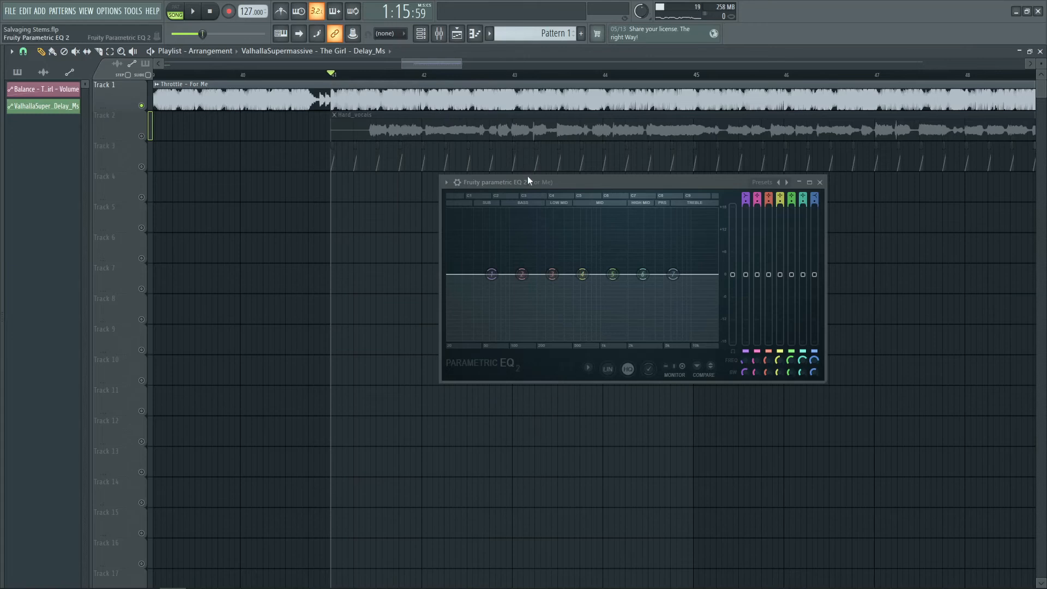
pyautogui.moveTo(528, 180); pyautogui.dragTo(424, 203)
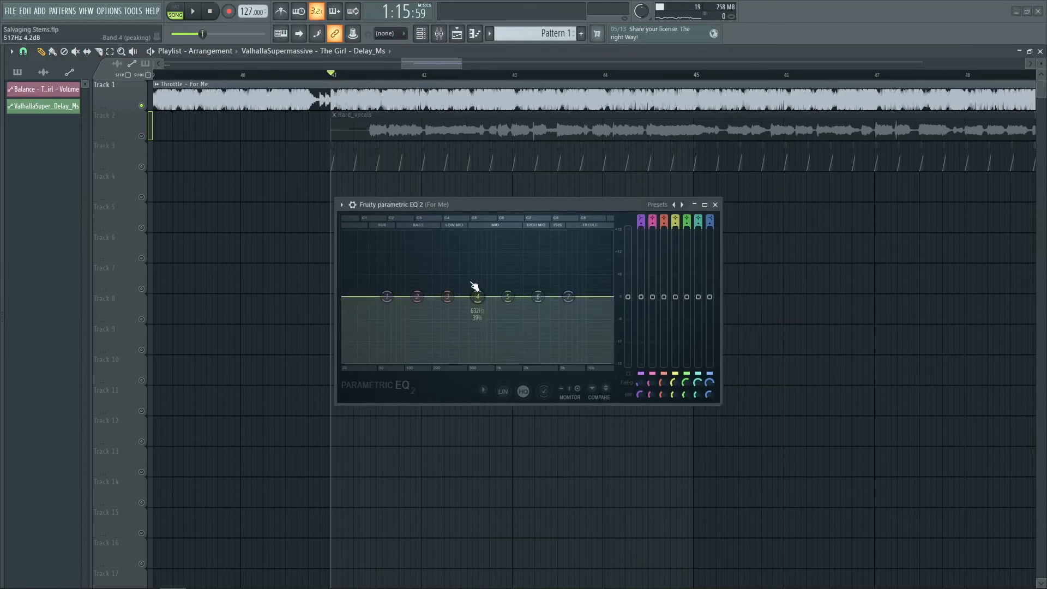
# Cut bands 4 and 5 of the For Me EQ, band 5 to about 1613 Hz and -4.1 dB, while auditioning
pyautogui.press('space')
pyautogui.moveTo(477, 296); pyautogui.dragTo(465, 315)
pyautogui.press('space')
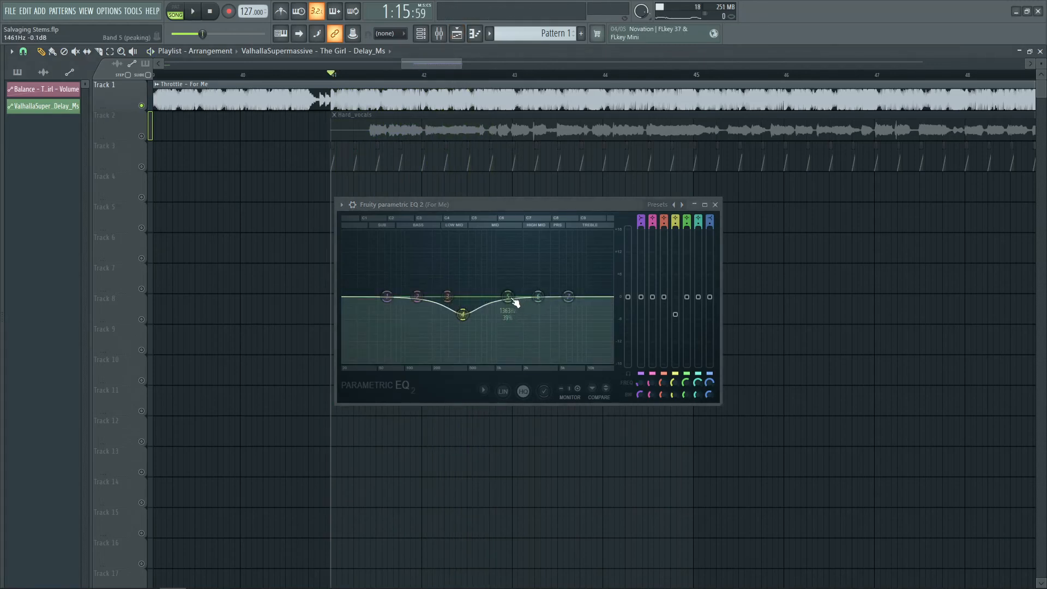
pyautogui.press('space')
pyautogui.moveTo(515, 303); pyautogui.dragTo(514, 311)
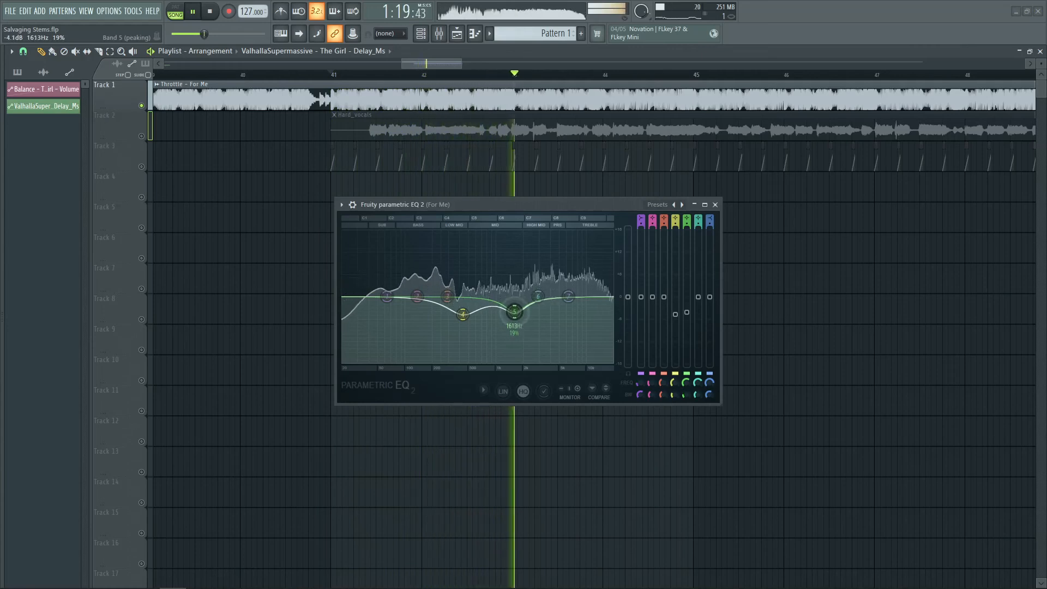
# Pull band 6 of the For Me EQ down slightly while auditioning the mix
pyautogui.press('space')
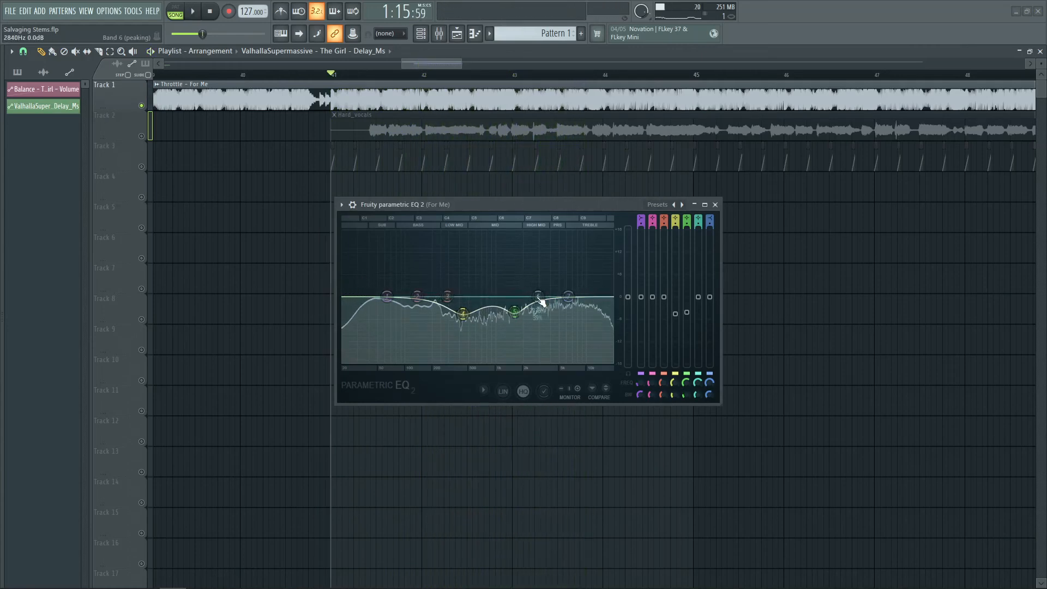
pyautogui.moveTo(541, 301); pyautogui.dragTo(462, 312)
pyautogui.press('space')
# Compare playback with the For Me insert's EQ bypassed
pyautogui.press('F5')
pyautogui.press('space')
pyautogui.click(1037, 89)
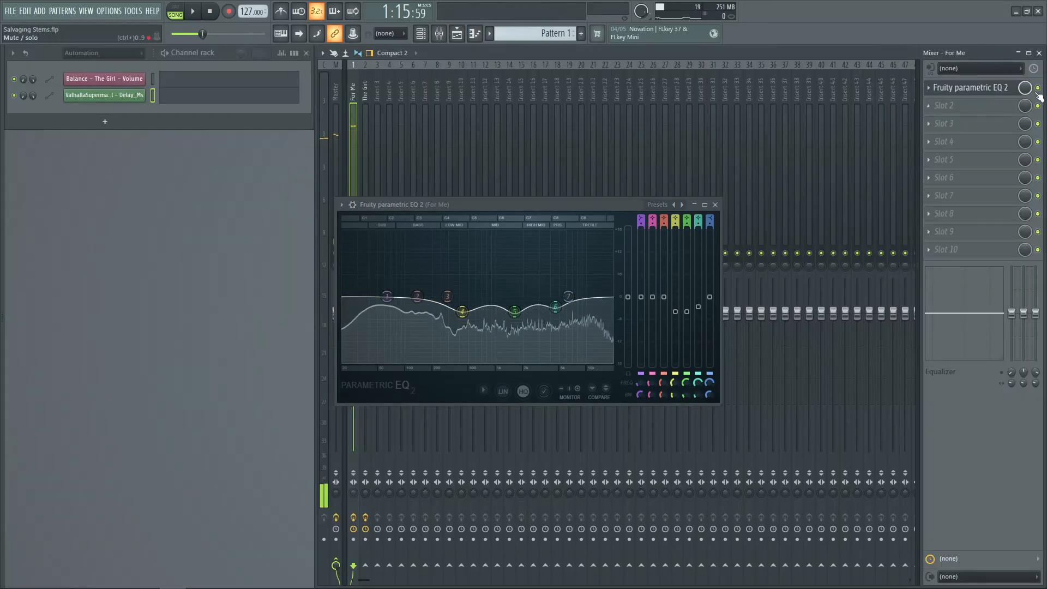
pyautogui.press('space')
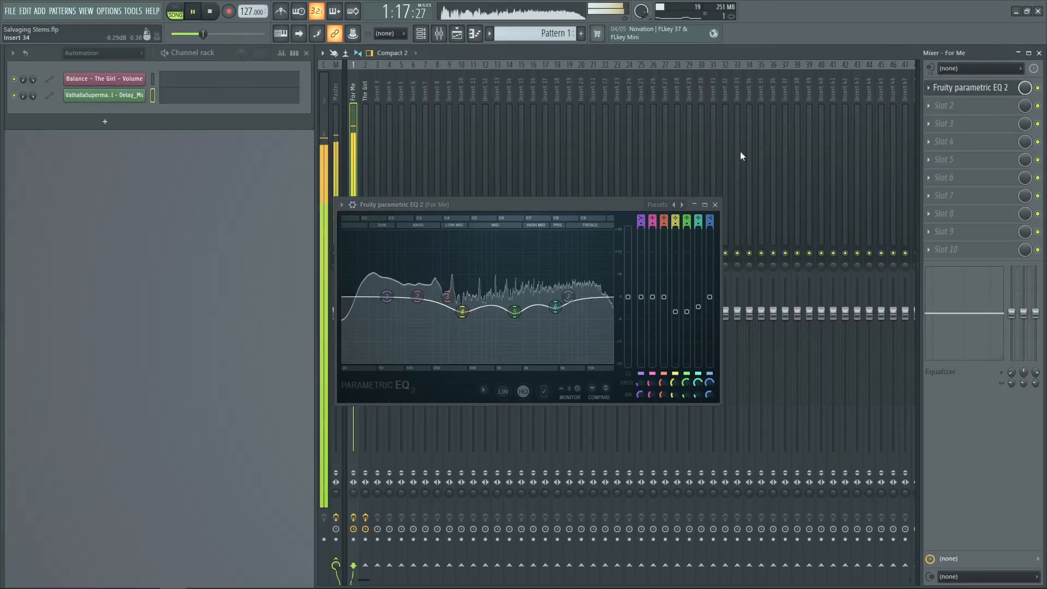
pyautogui.press('space')
# Unsolo Track 1 in the playlist so all tracks play together
pyautogui.click(457, 34)
pyautogui.rightClick(137, 102)
pyautogui.click(135, 103)
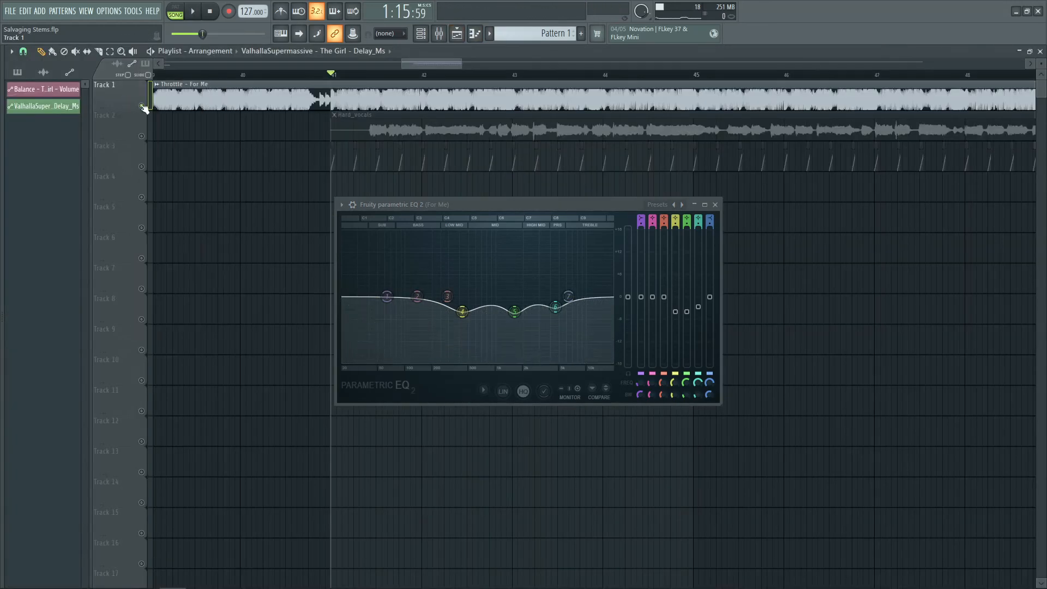
pyautogui.rightClick(141, 106)
# Re-enable the For Me EQ, audition the mix, and close the EQ window
pyautogui.click(439, 34)
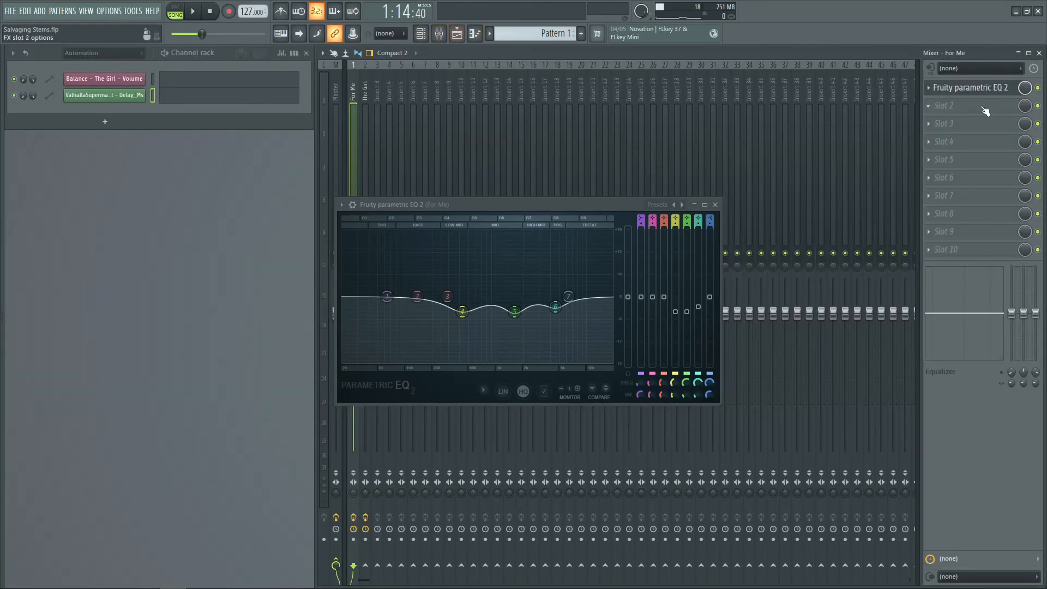
pyautogui.click(1036, 88)
pyautogui.press('space')
pyautogui.click(461, 35)
pyautogui.press('space')
pyautogui.click(715, 204)
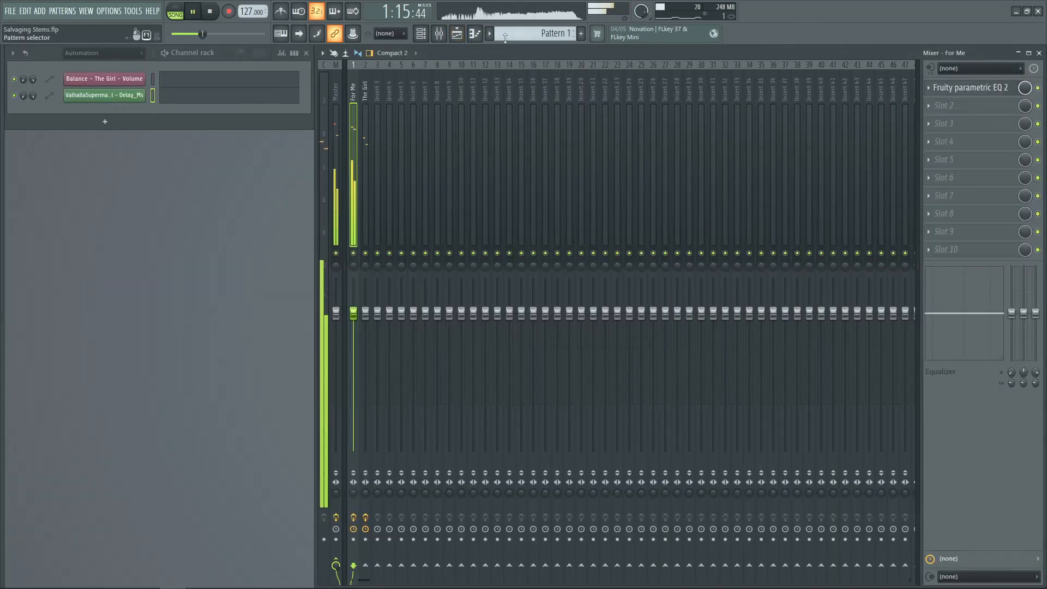
# Replace the Hard_vocals clip on Track 2 with the Medium_vocals clip
pyautogui.click(465, 40)
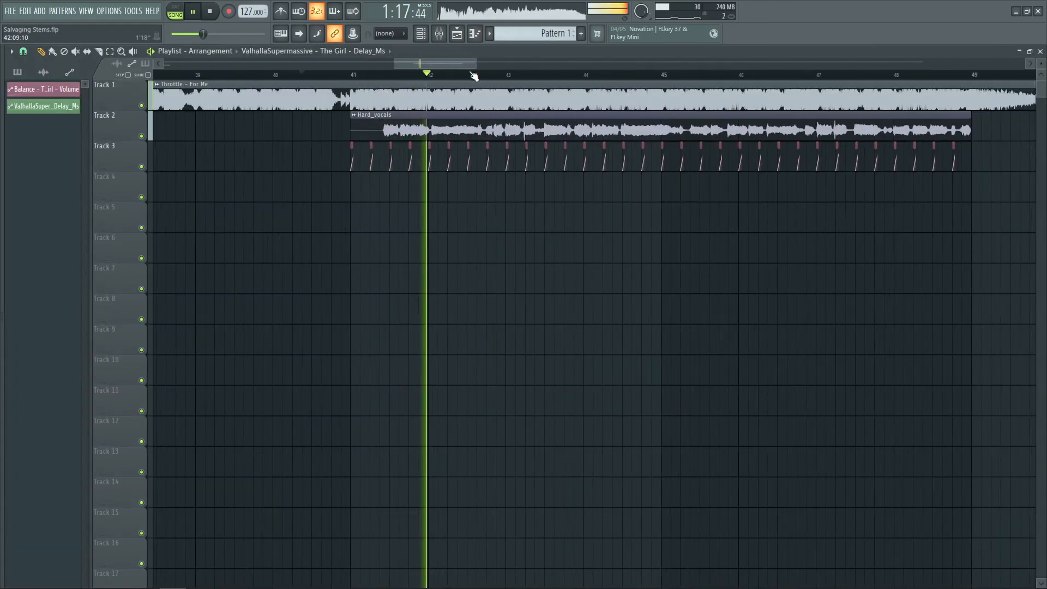
pyautogui.click(463, 39)
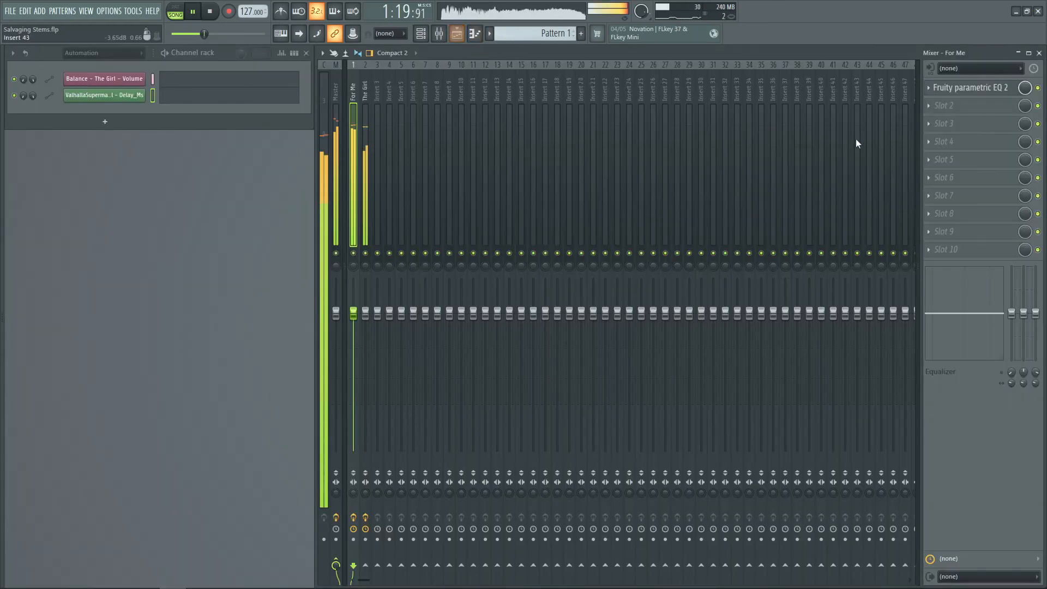
pyautogui.press('space')
pyautogui.click(366, 139)
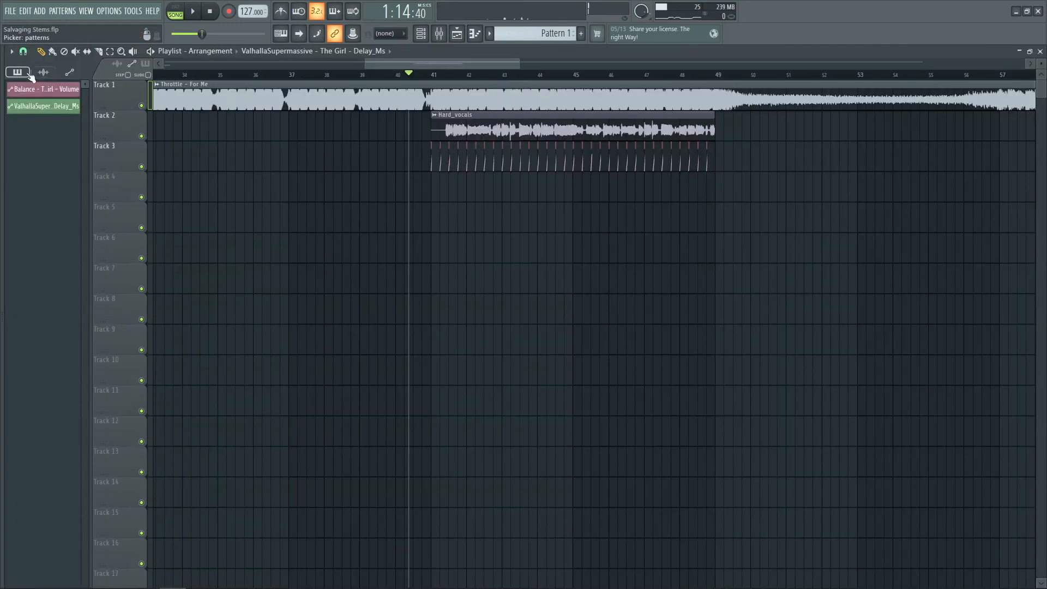
pyautogui.click(44, 72)
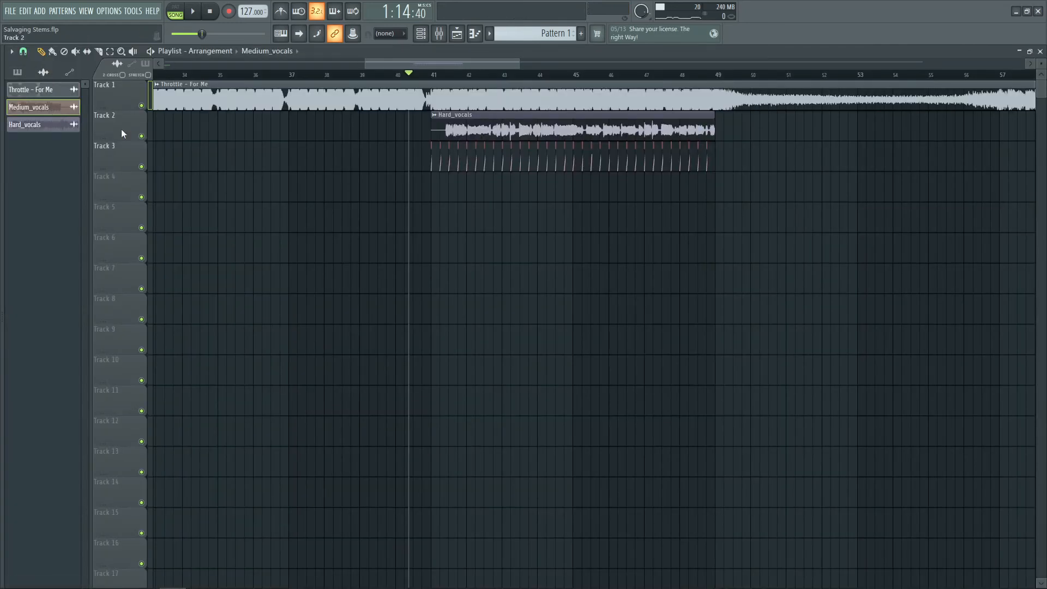
pyautogui.click(430, 192)
pyautogui.scroll(6, 459, 78)
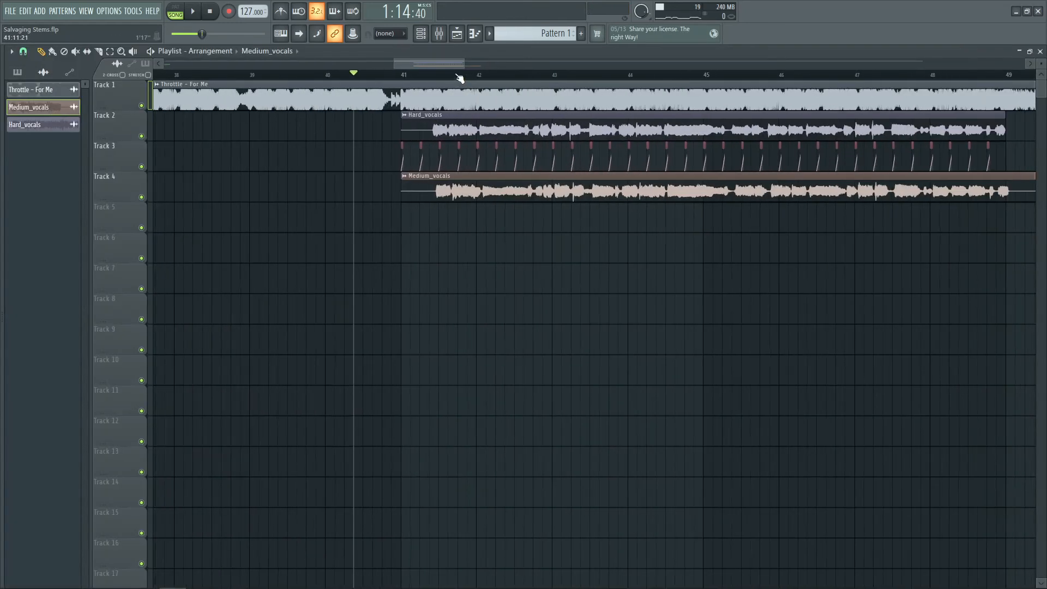
pyautogui.moveTo(405, 194); pyautogui.dragTo(401, 190)
pyautogui.press('F5')
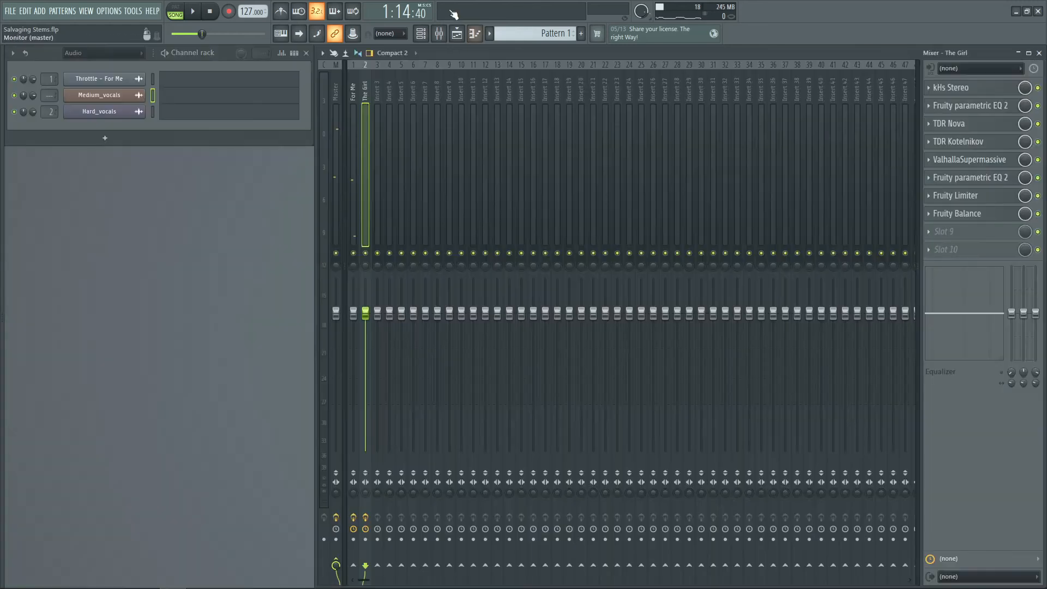
pyautogui.click(457, 34)
pyautogui.scroll(2, 434, 79)
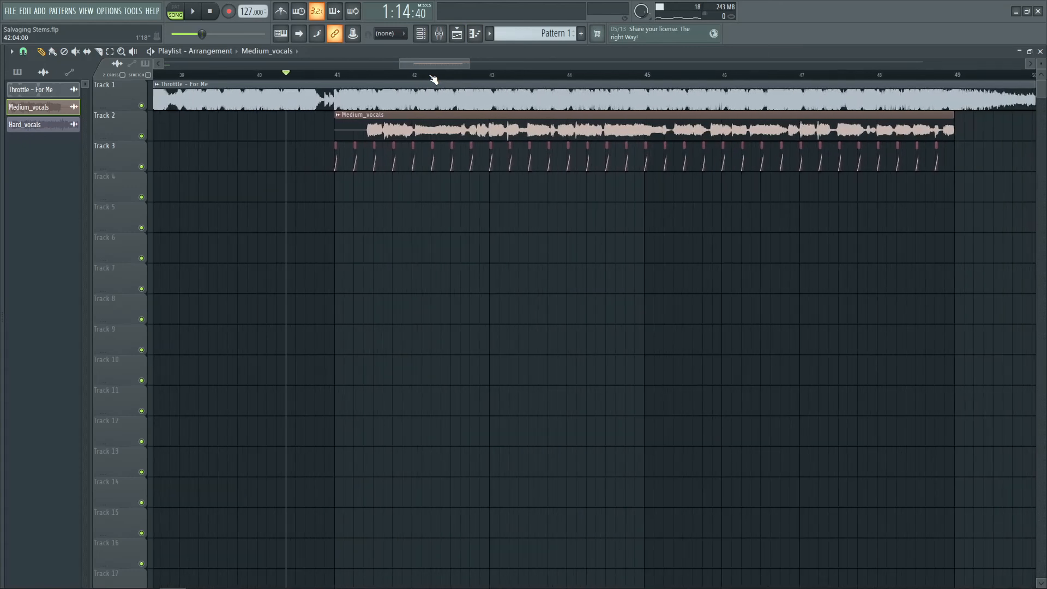
# Play back the arrangement to hear the Medium_vocals clip against the instrumental
pyautogui.press('space')
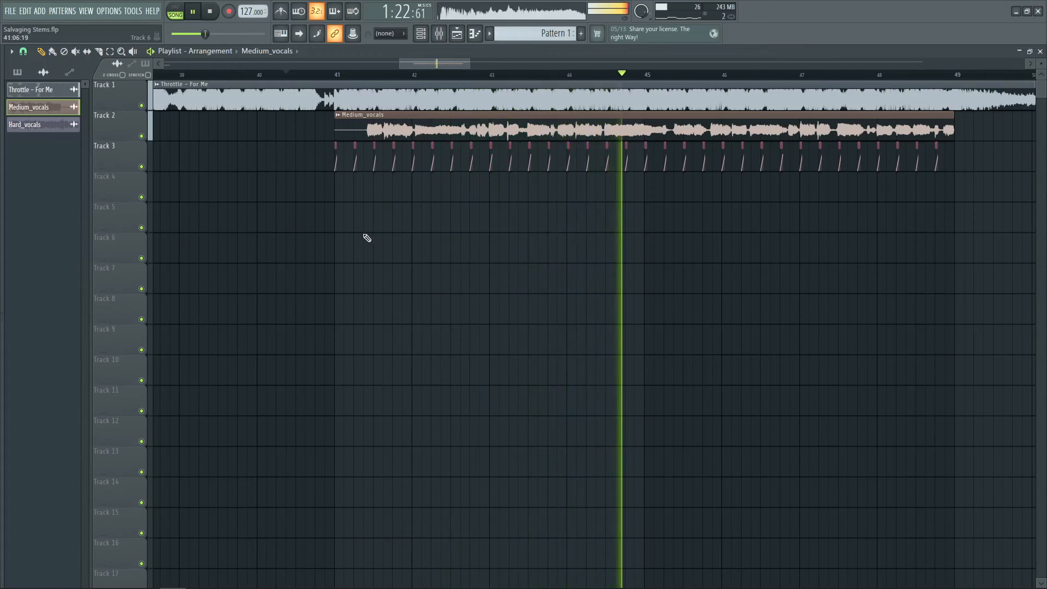
pyautogui.press('space')
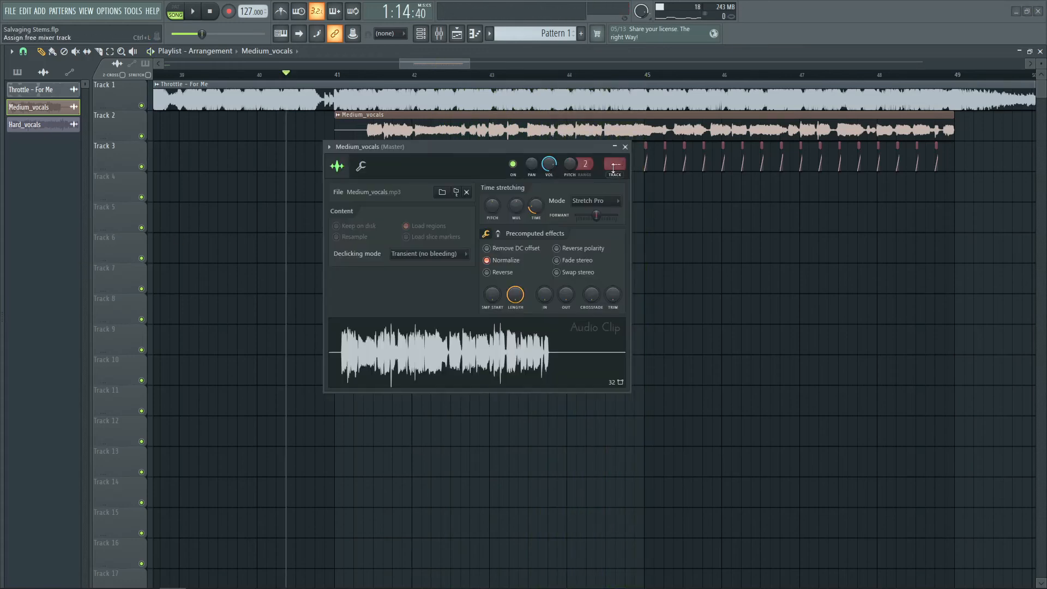
pyautogui.press('space')
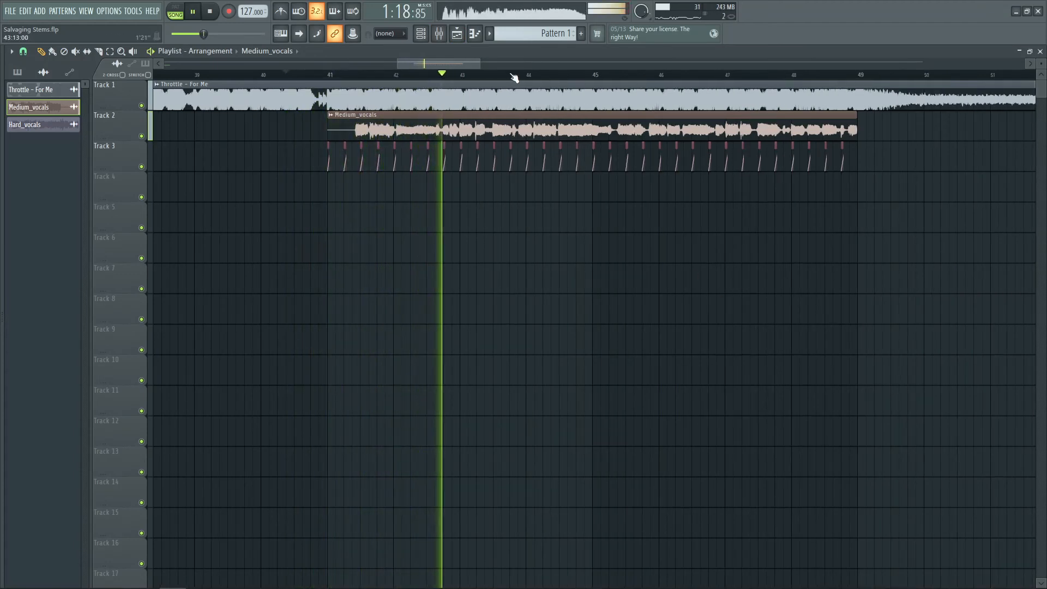
# Lower the high shelf on The Girl's second Fruity parametric EQ 2 to about 1.1 dB, then close it
pyautogui.click(459, 35)
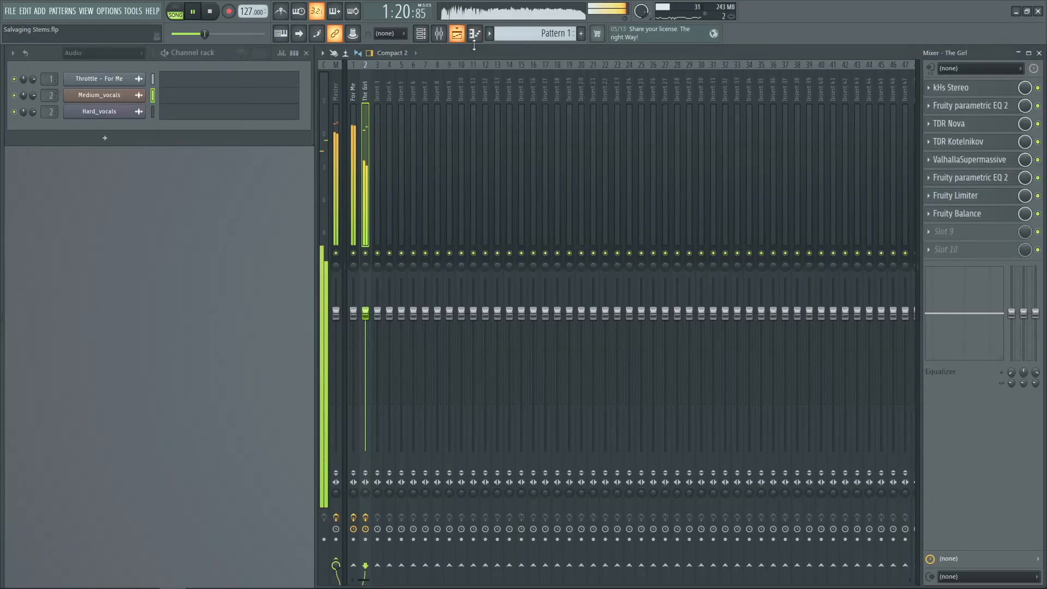
pyautogui.click(951, 180)
pyautogui.moveTo(823, 285); pyautogui.dragTo(824, 289)
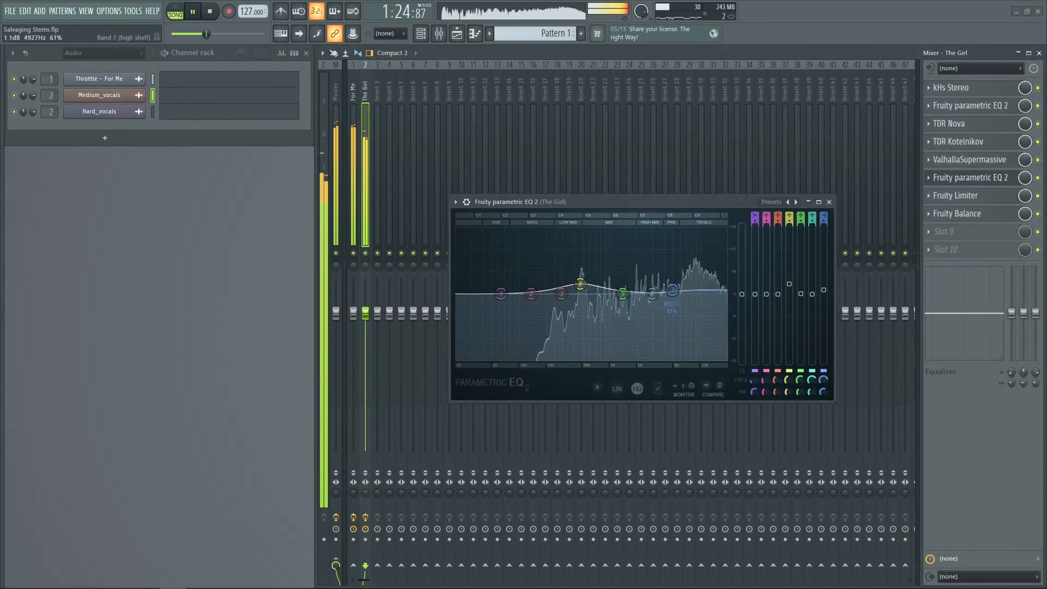
pyautogui.click(829, 202)
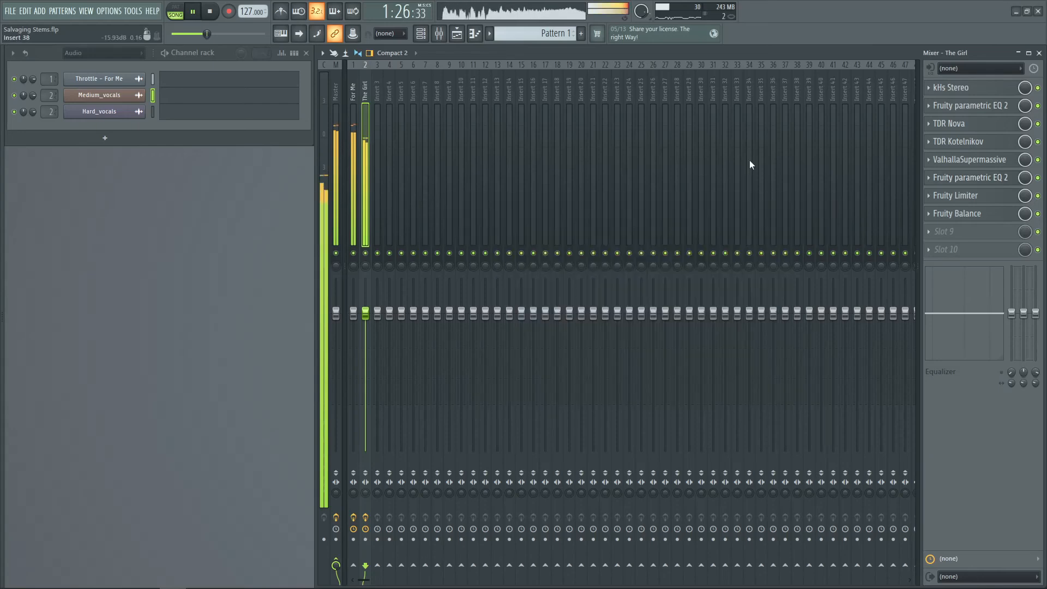
pyautogui.press('F5')
pyautogui.scroll(-2, 574, 81)
pyautogui.click(457, 34)
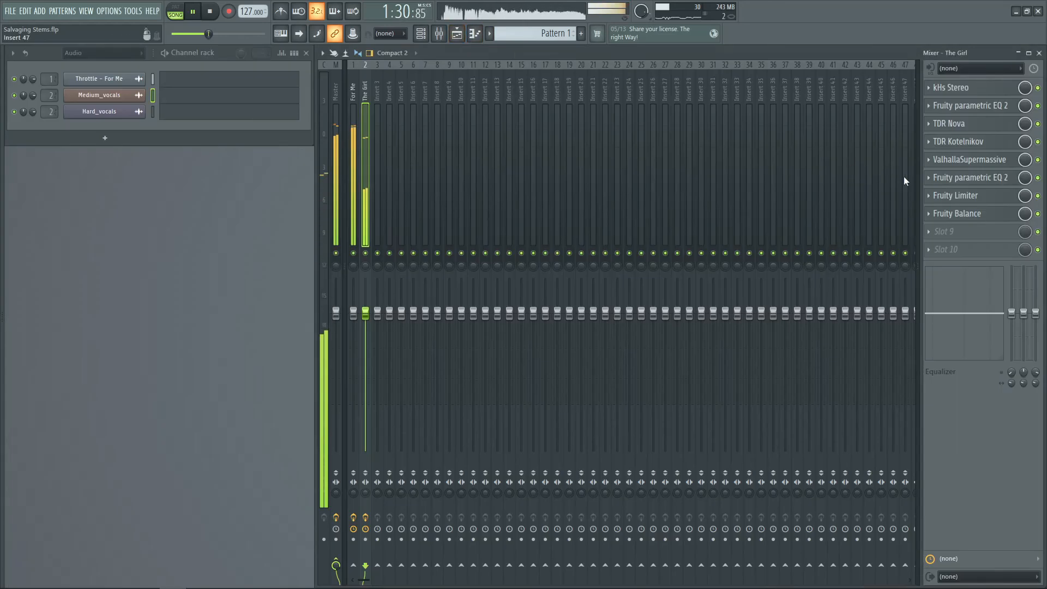
pyautogui.press('space')
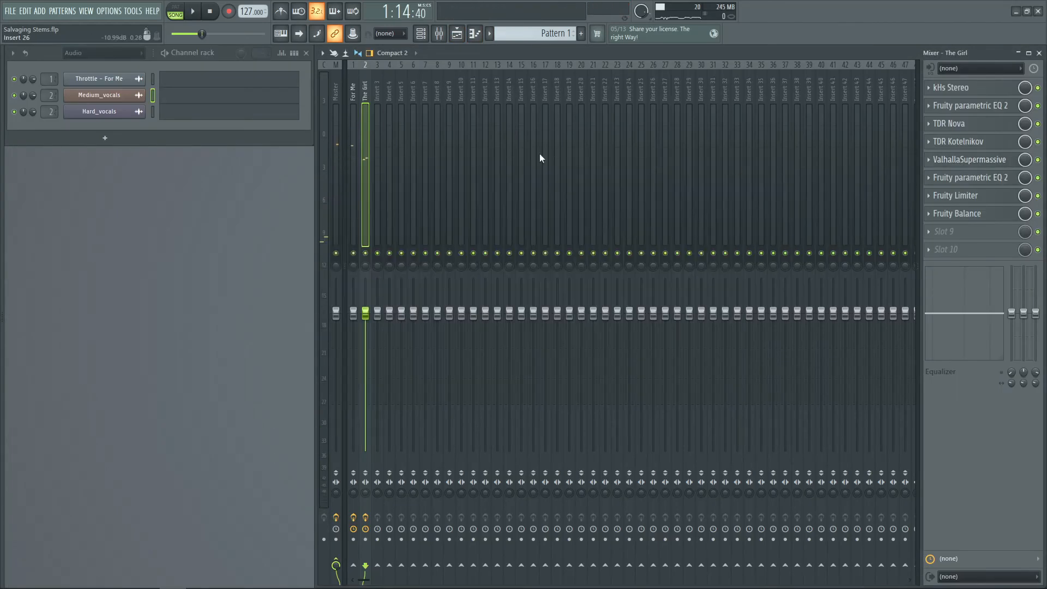
# Open the For Me EQ and compare playback from bar 37 with it bypassed and enabled
pyautogui.click(355, 118)
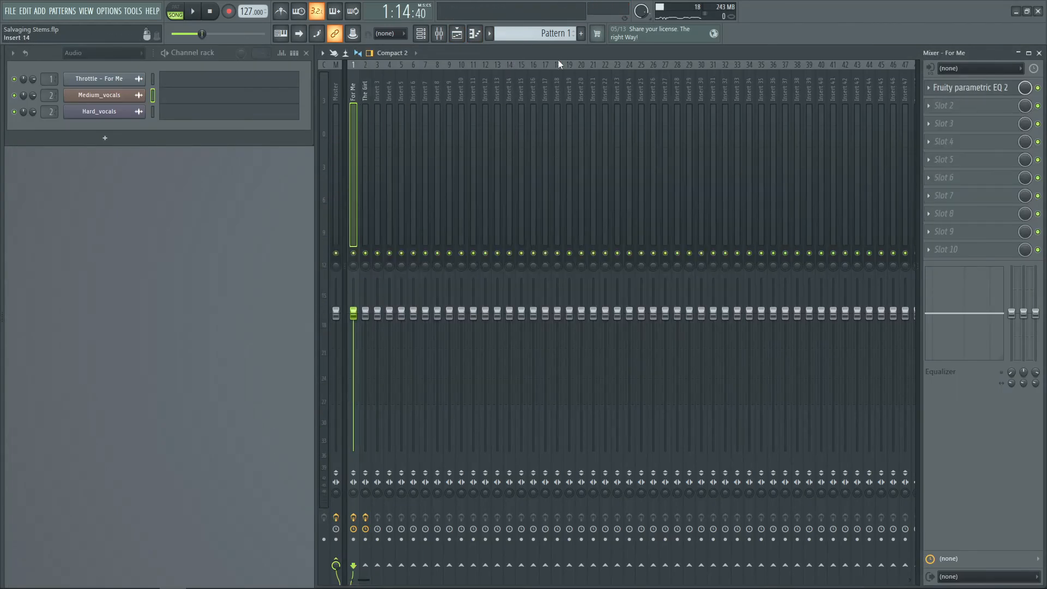
pyautogui.click(971, 87)
pyautogui.click(457, 34)
pyautogui.scroll(-2, 395, 76)
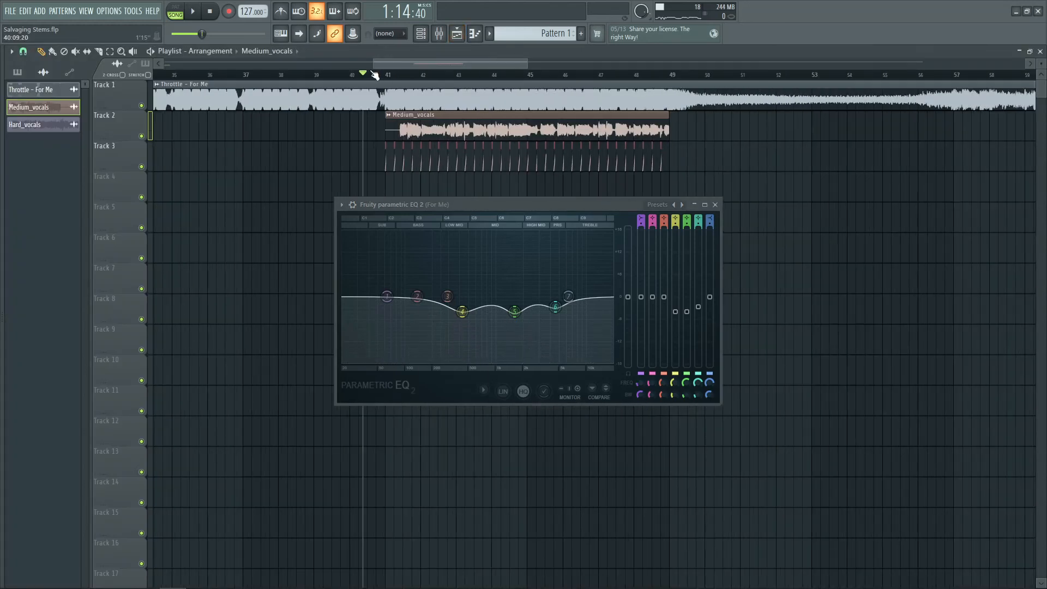
pyautogui.click(243, 75)
pyautogui.click(457, 33)
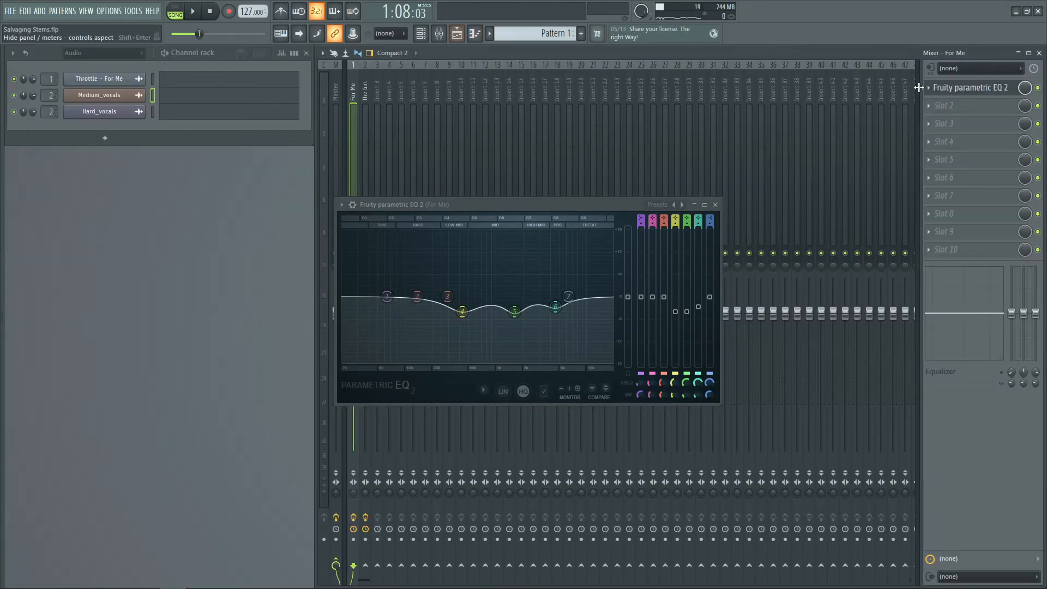
pyautogui.click(1037, 88)
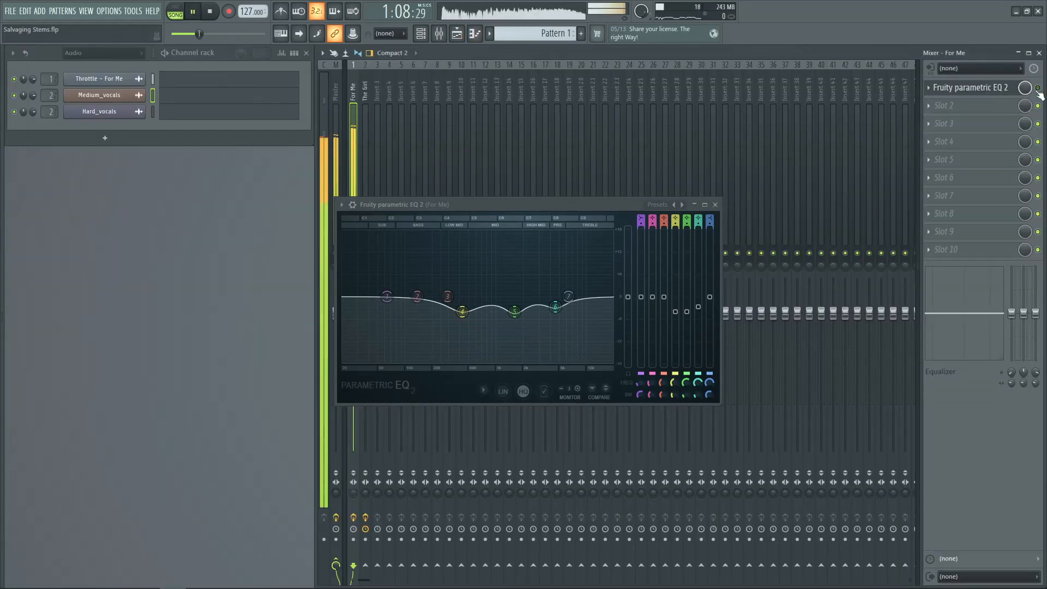
pyautogui.press('space')
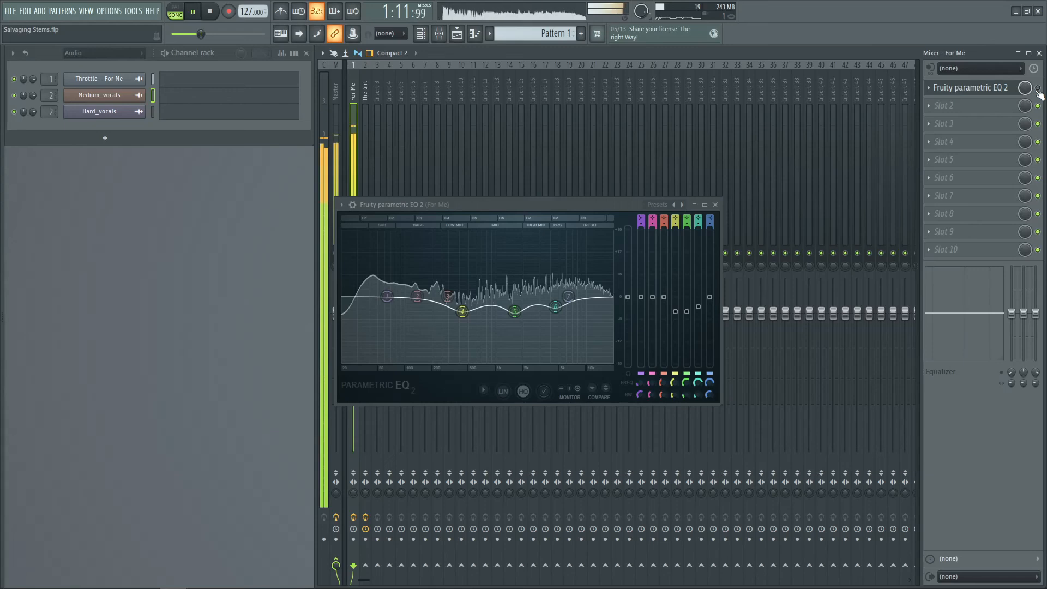
pyautogui.click(1038, 89)
pyautogui.press('space')
pyautogui.click(716, 204)
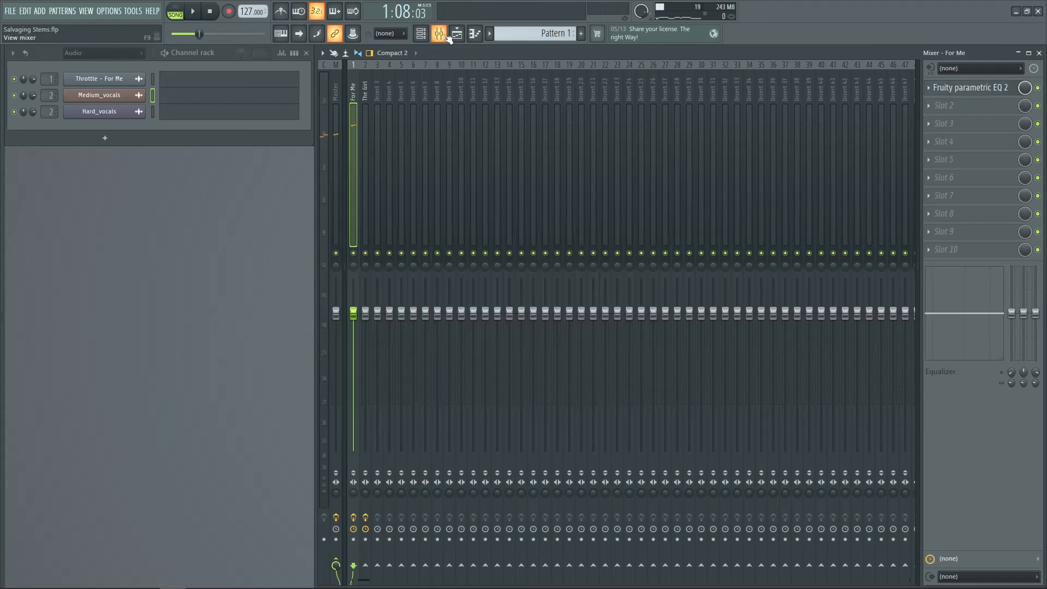
# Slice the Throttle - For Me clip at bar 41 with the slice tool
pyautogui.click(457, 34)
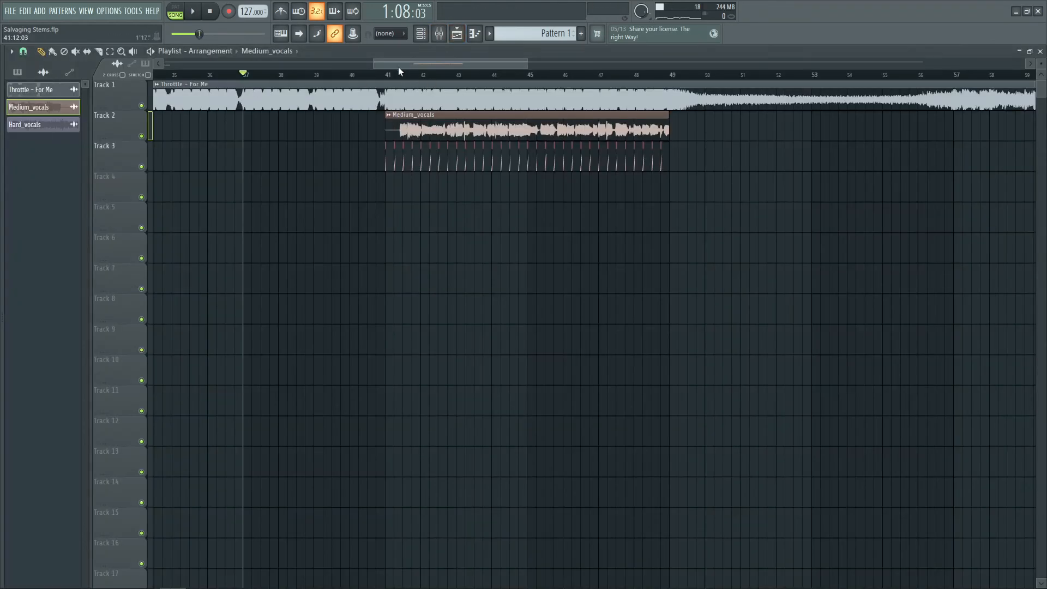
pyautogui.scroll(3, 395, 75)
pyautogui.press('c')
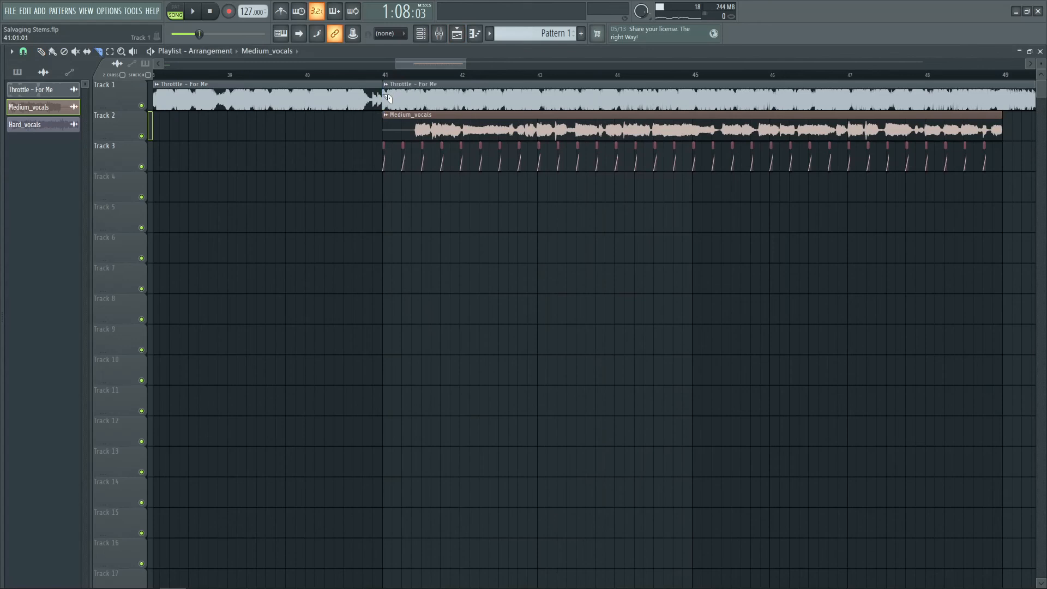
pyautogui.click(385, 84)
pyautogui.click(417, 162)
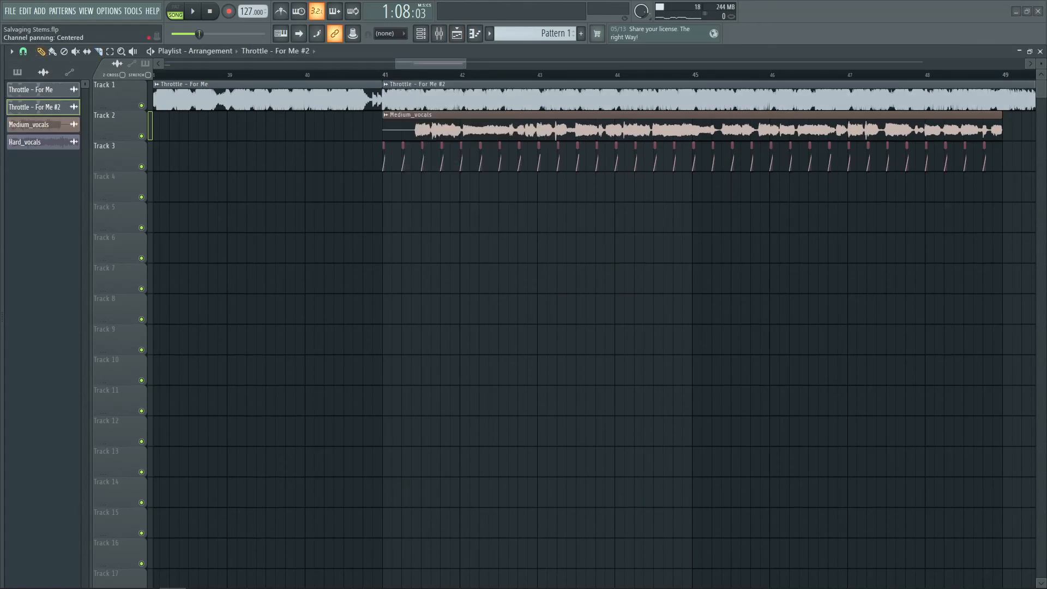
# Set the first Throttle - For Me clip's target mixer track to Master, leaving the second on For Me
pyautogui.moveTo(647, 150); pyautogui.dragTo(642, 150)
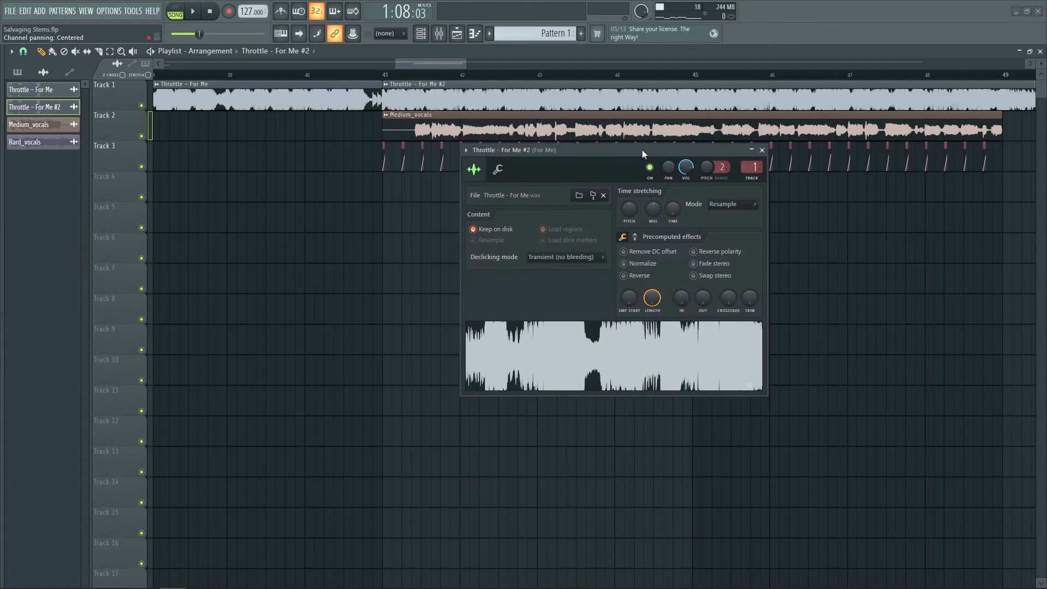
pyautogui.click(762, 150)
pyautogui.doubleClick(339, 98)
pyautogui.moveTo(513, 173); pyautogui.dragTo(573, 181)
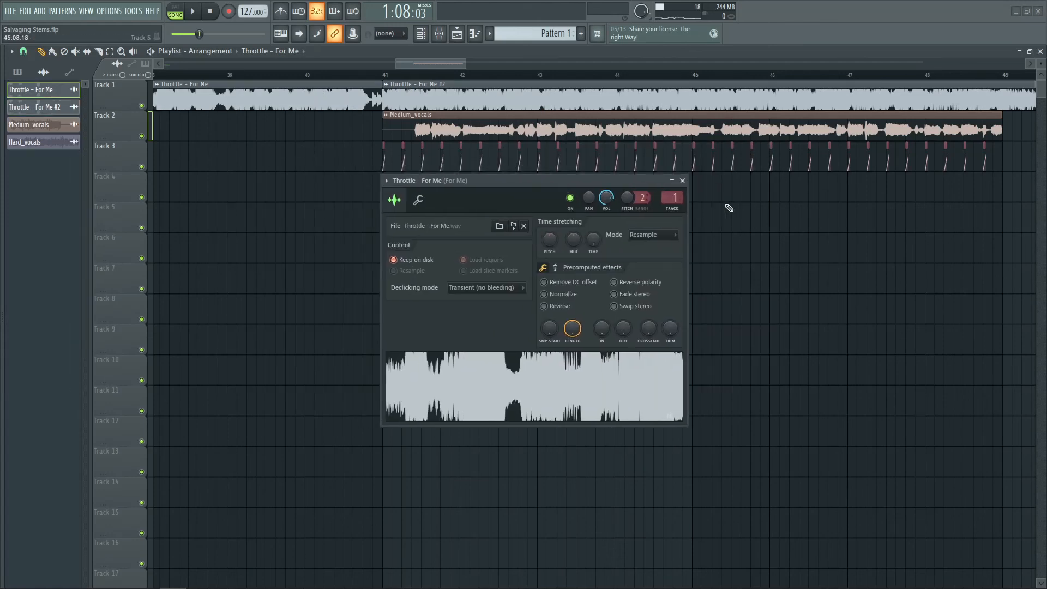
pyautogui.click(682, 180)
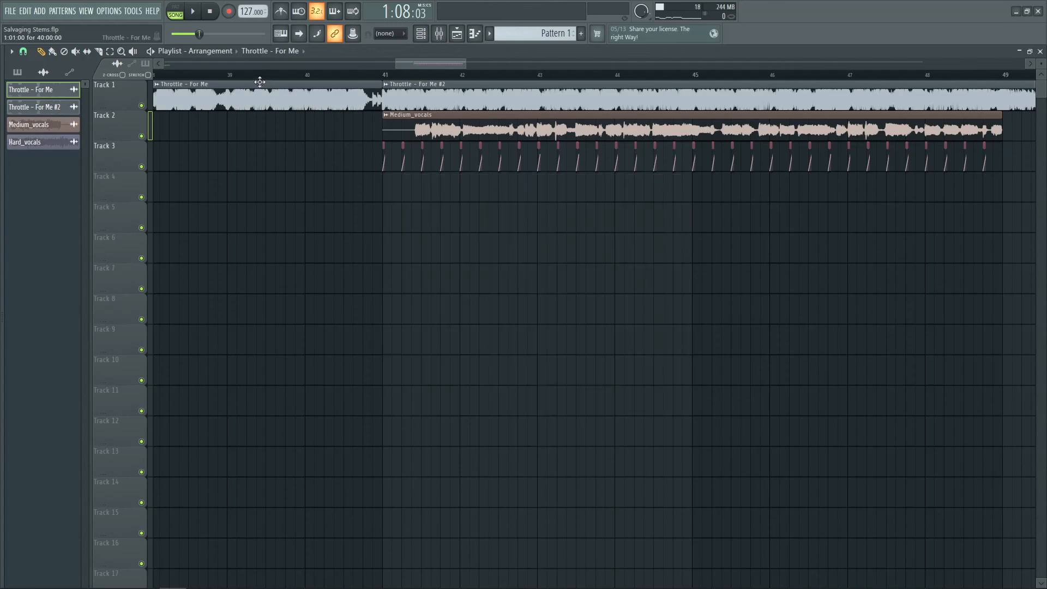
# Select the For Me insert and raise bands 5 and 6 of its EQ to shallower cuts
pyautogui.click(229, 75)
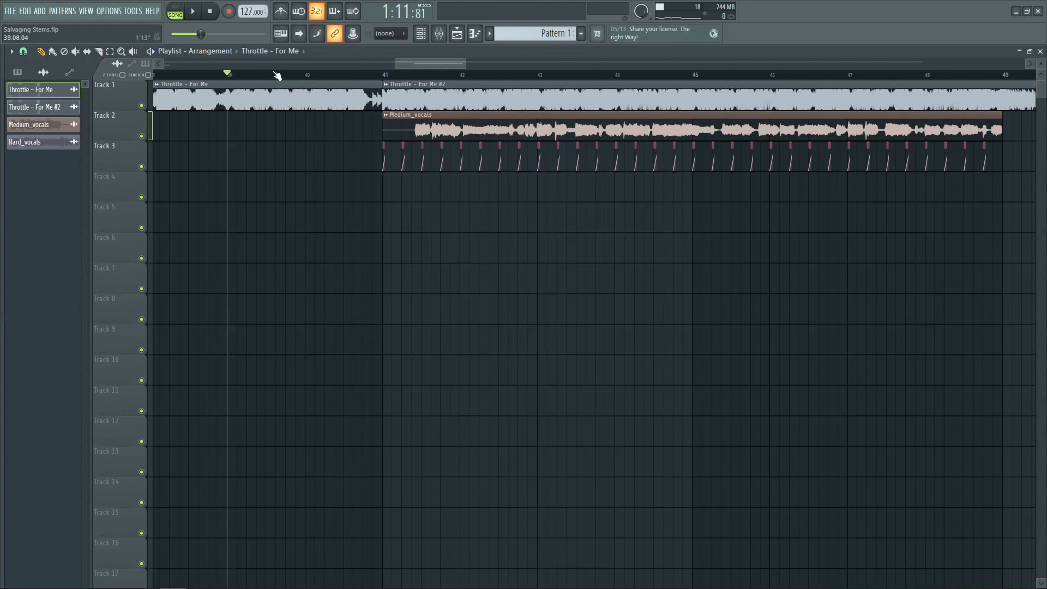
pyautogui.click(457, 34)
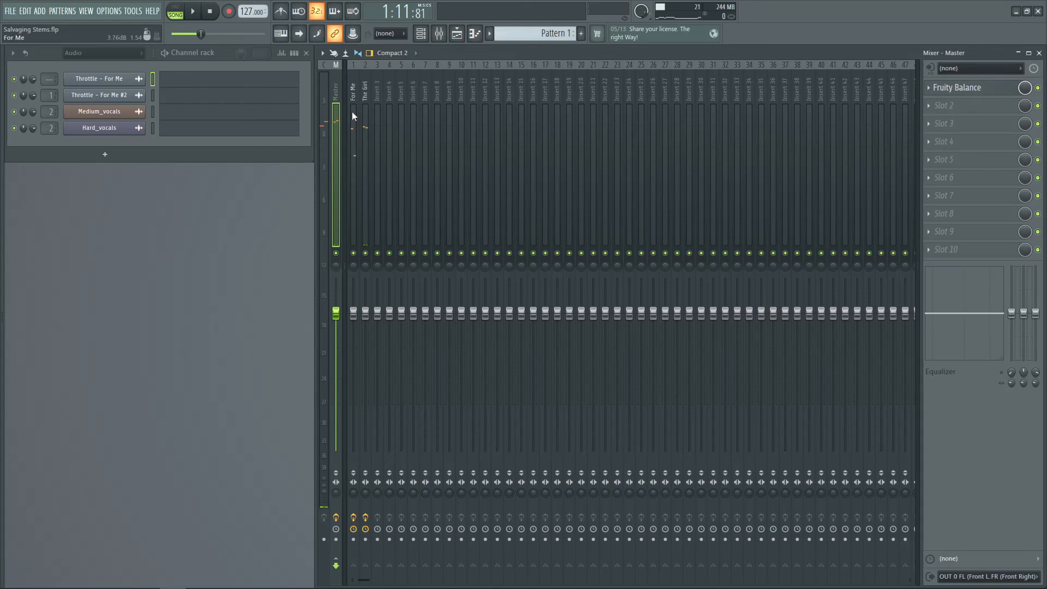
pyautogui.click(353, 116)
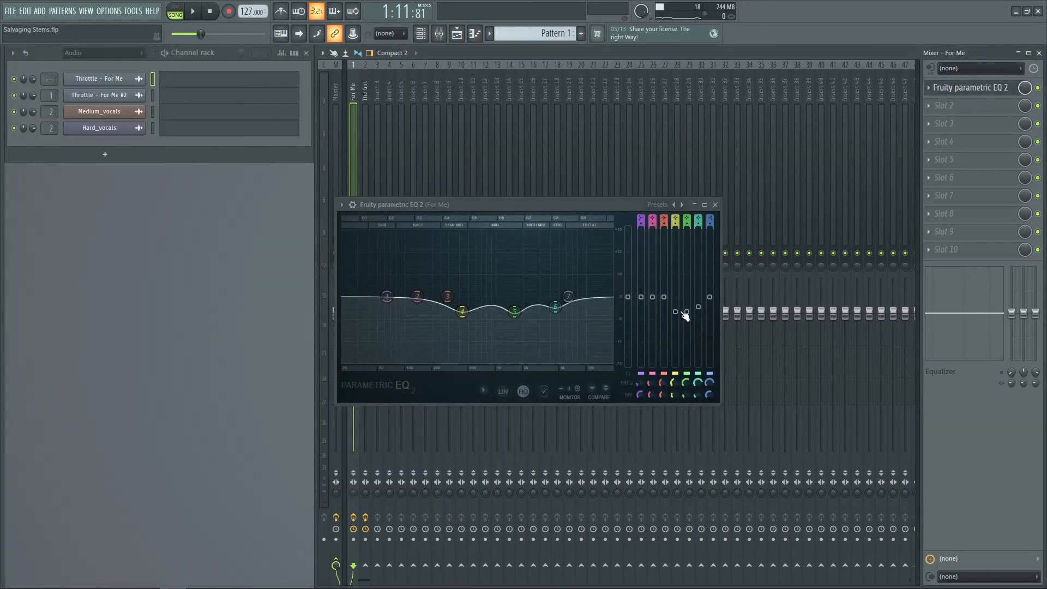
pyautogui.moveTo(681, 318); pyautogui.dragTo(686, 306)
pyautogui.moveTo(698, 307); pyautogui.dragTo(698, 306)
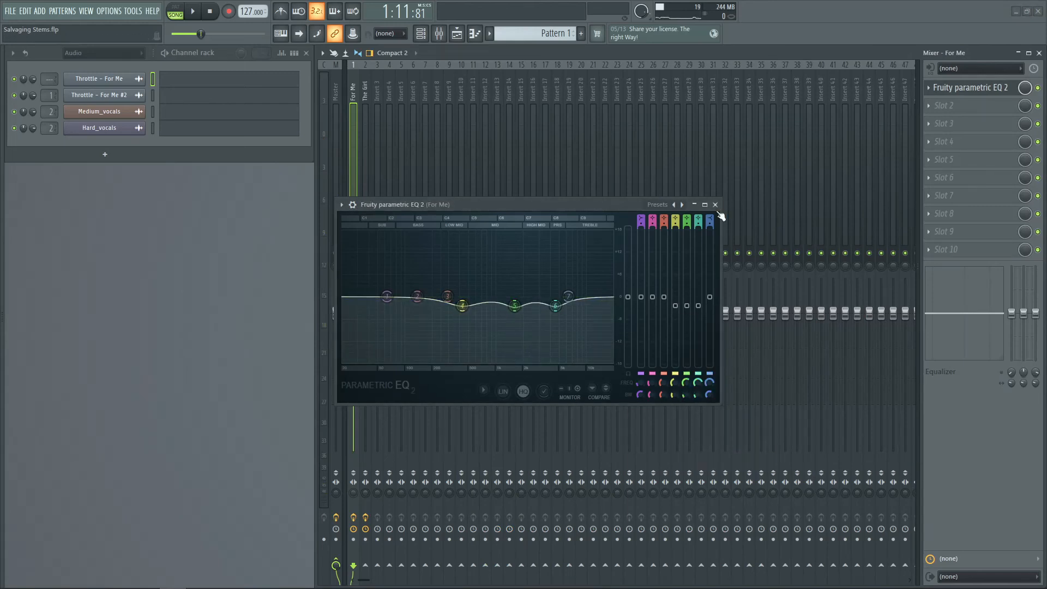
# Close the For Me EQ and play back the arrangement around bars 41 to 49 in the playlist
pyautogui.click(716, 205)
pyautogui.press('space')
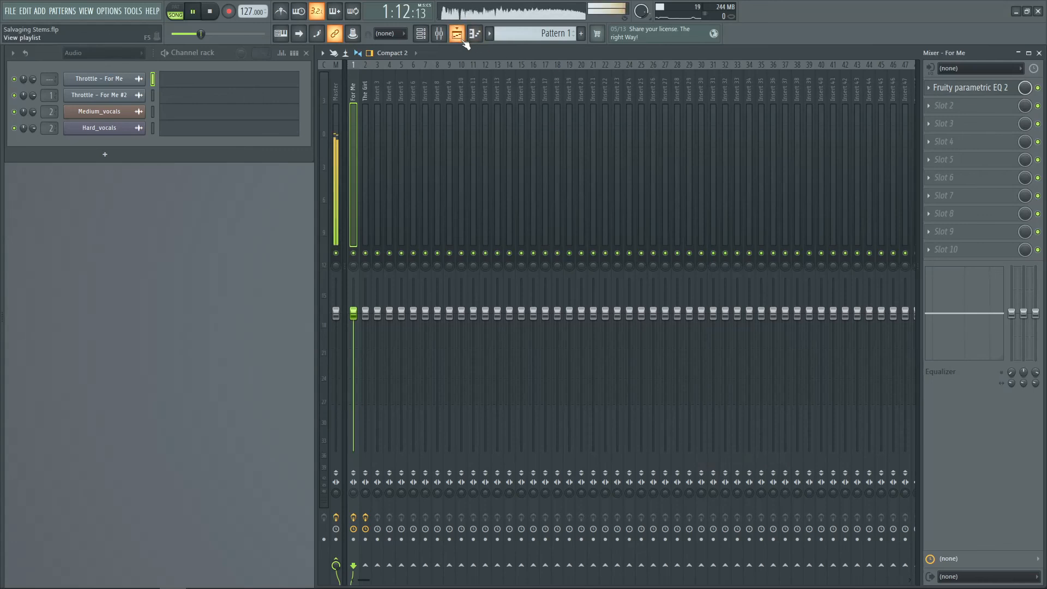
pyautogui.click(459, 36)
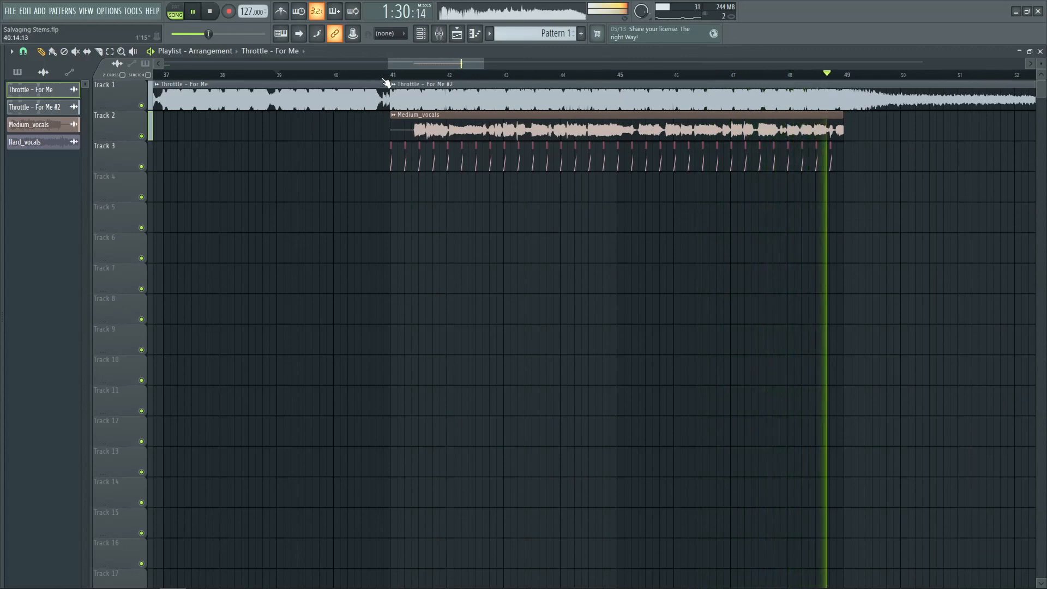
pyautogui.press('space')
pyautogui.scroll(-2, 652, 231)
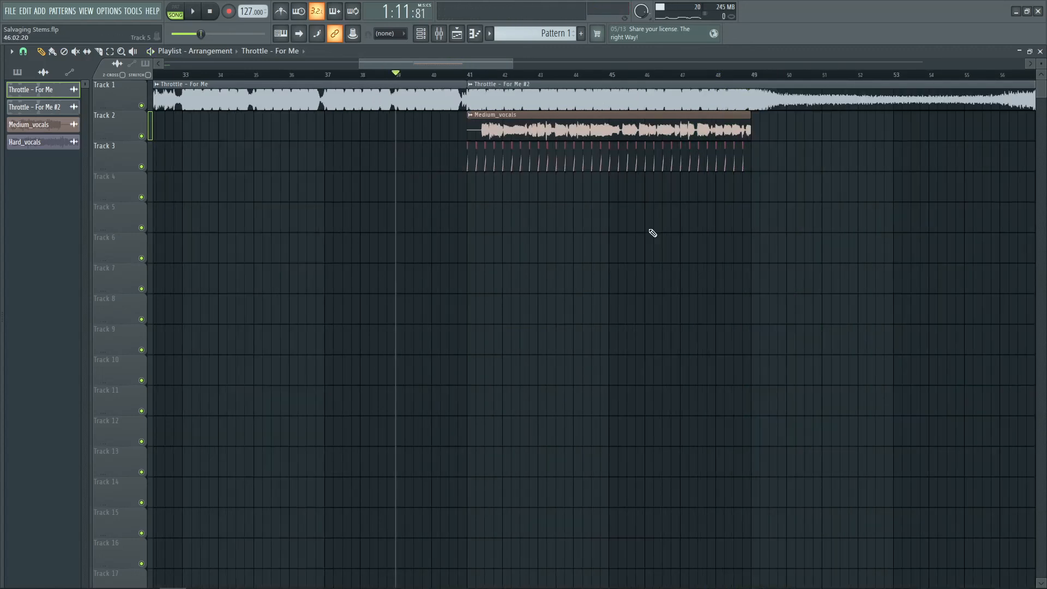
pyautogui.click(458, 33)
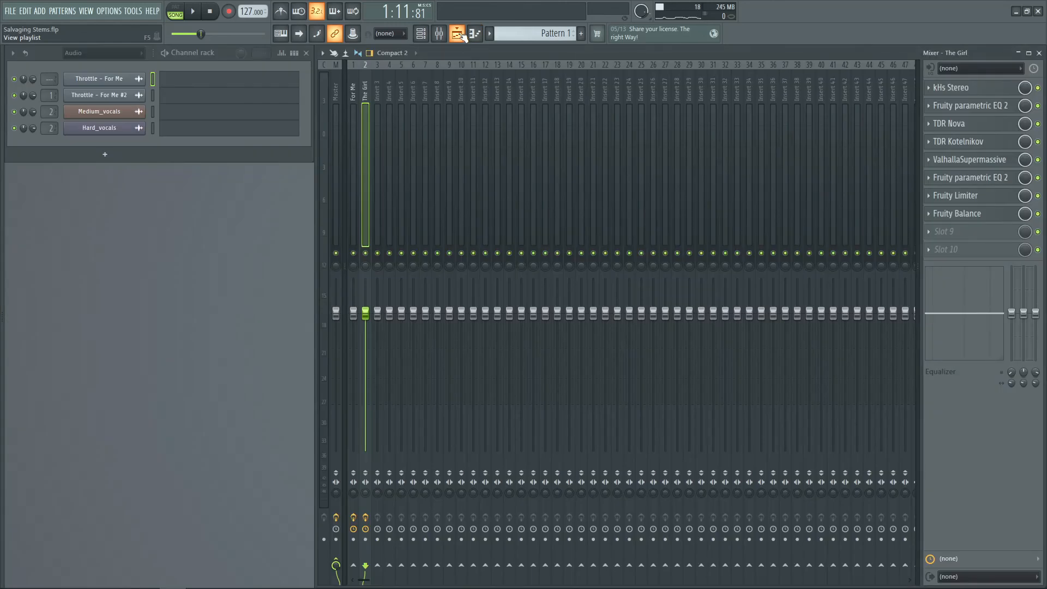
pyautogui.click(458, 34)
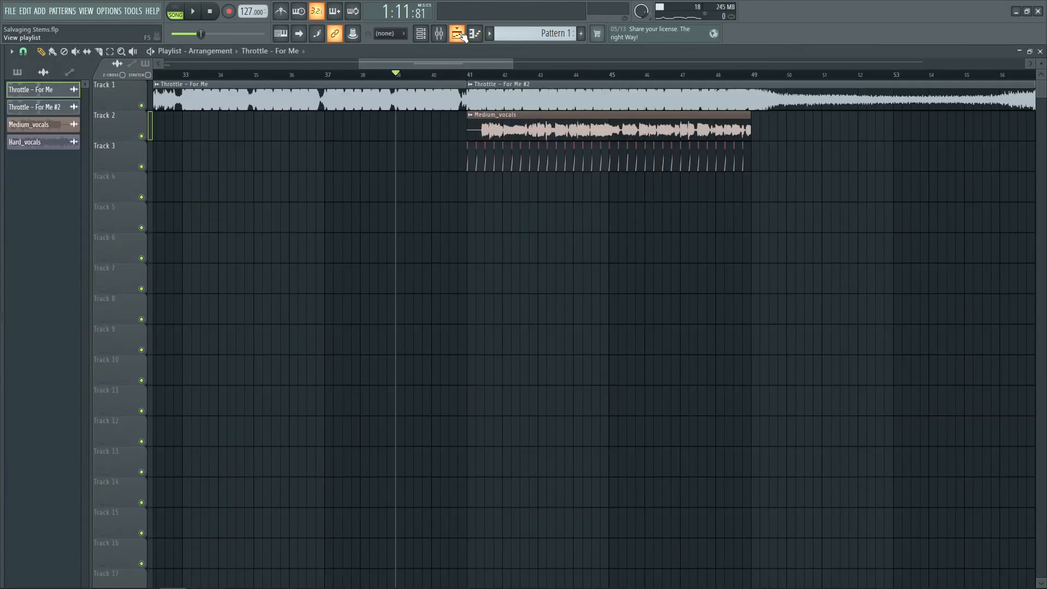
pyautogui.click(460, 34)
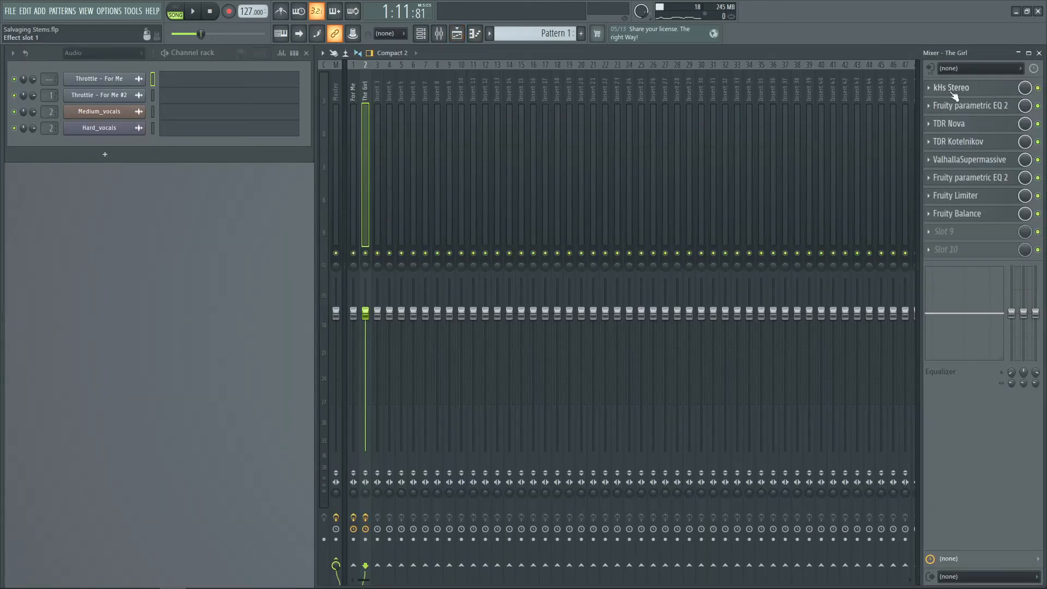
# Open kHs Stereo on The Girl insert, solo the Medium_vocals track and play from bar 41
pyautogui.click(1003, 89)
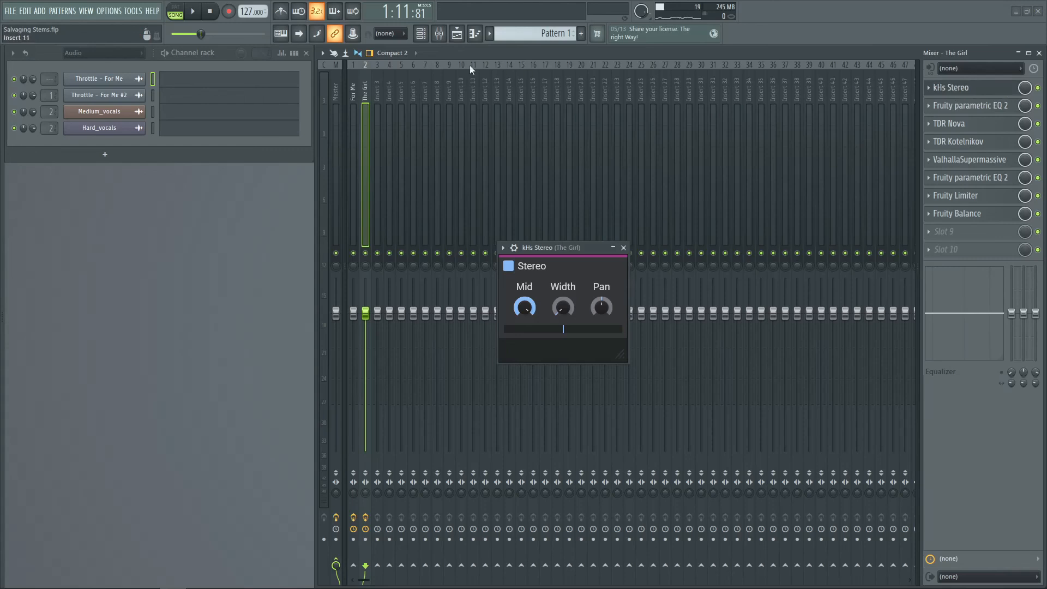
pyautogui.click(458, 35)
pyautogui.rightClick(144, 137)
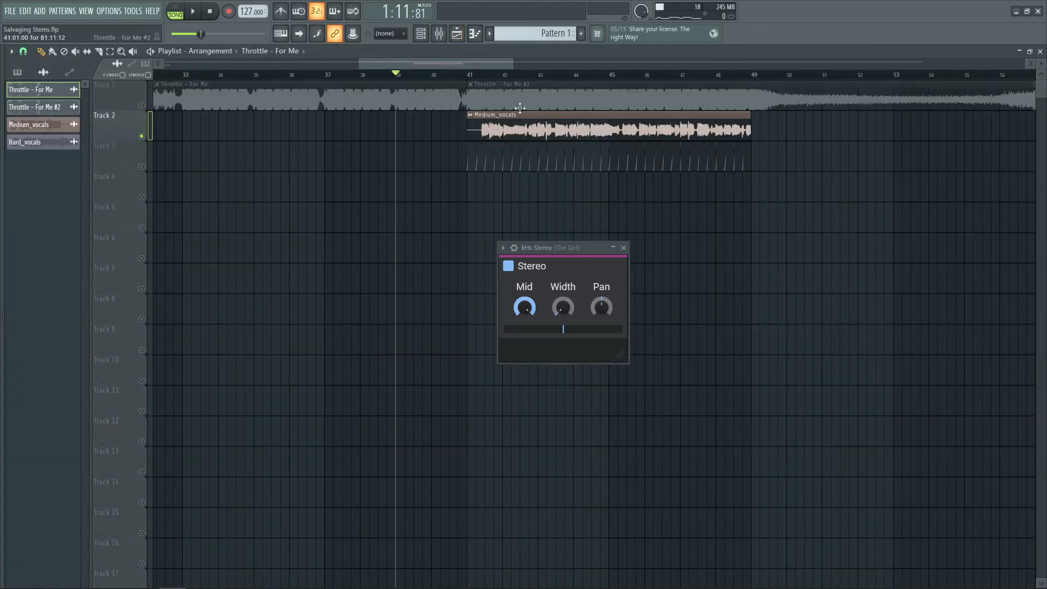
pyautogui.click(468, 74)
pyautogui.press('space')
# Try raising and lowering the kHs Stereo Width and Mid knobs while listening, then reset them to default
pyautogui.moveTo(562, 308); pyautogui.dragTo(562, 266)
pyautogui.moveTo(524, 308); pyautogui.dragTo(525, 371)
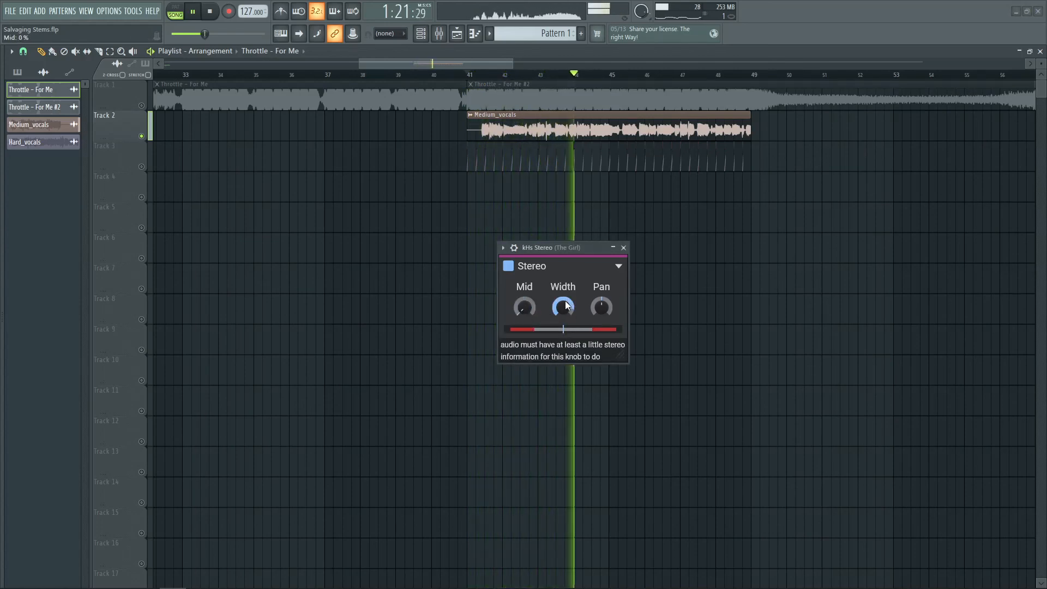
pyautogui.press('space')
pyautogui.moveTo(563, 308); pyautogui.dragTo(563, 376)
pyautogui.doubleClick(525, 307)
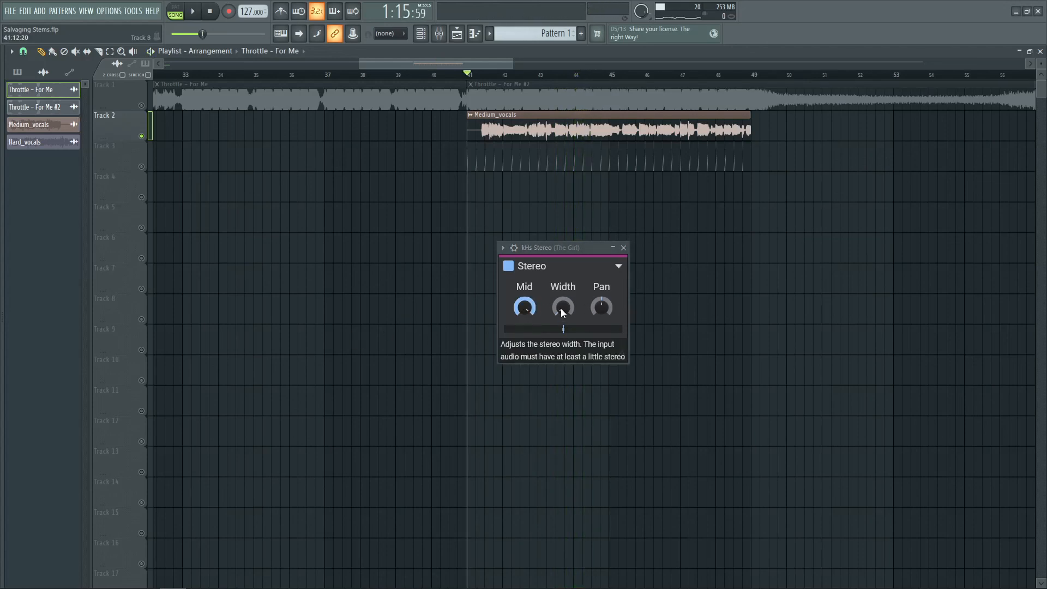
pyautogui.moveTo(562, 307); pyautogui.dragTo(563, 253)
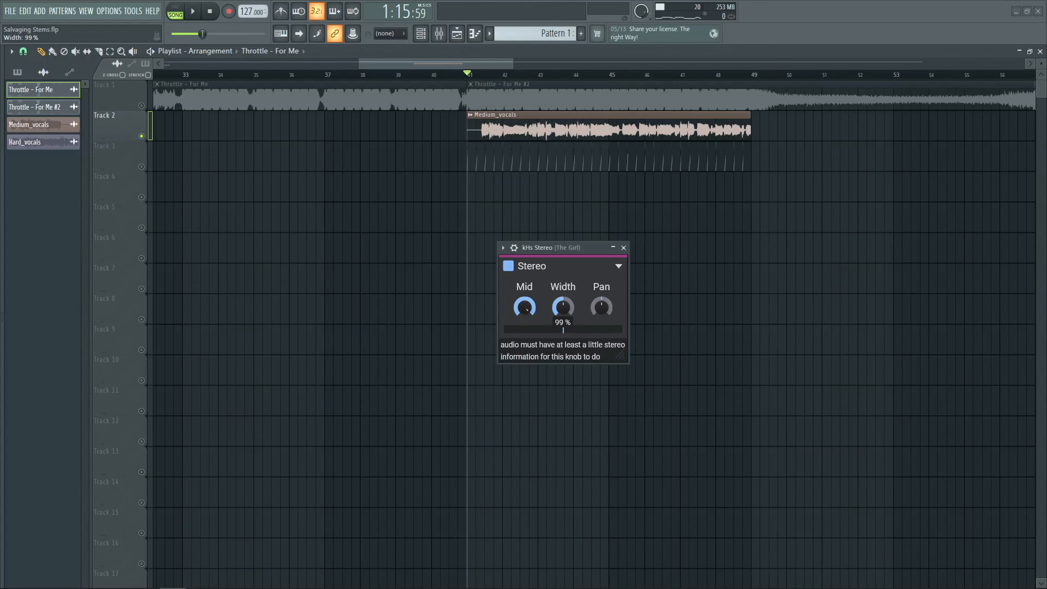
pyautogui.moveTo(562, 307); pyautogui.dragTo(402, 269)
pyautogui.press('space')
pyautogui.press('space')
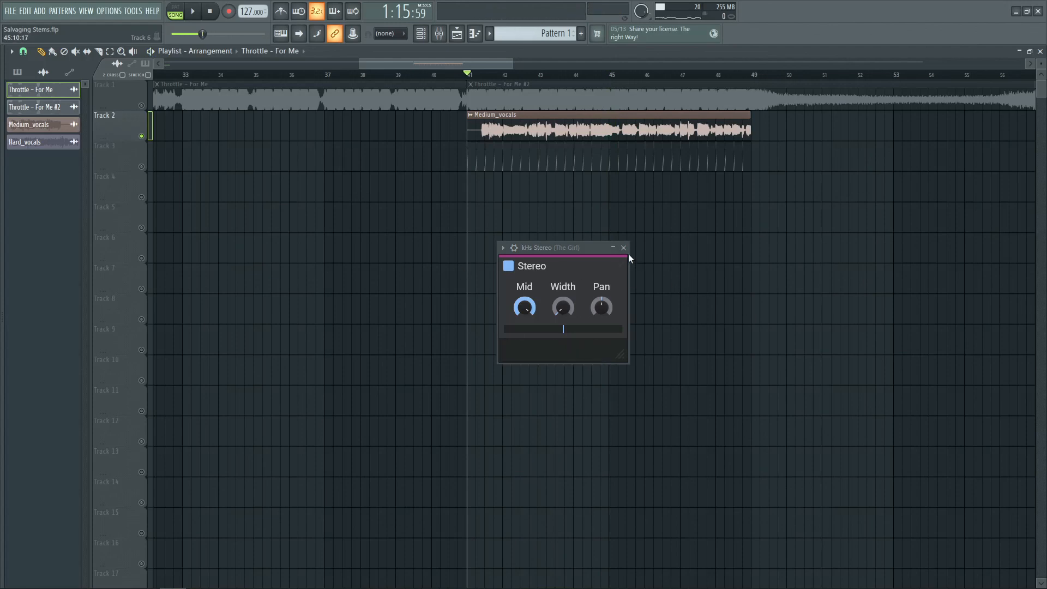
# Inspect The Girl's parametric EQ, then solo the Throttle - For Me track and listen around bar 41
pyautogui.press('F9')
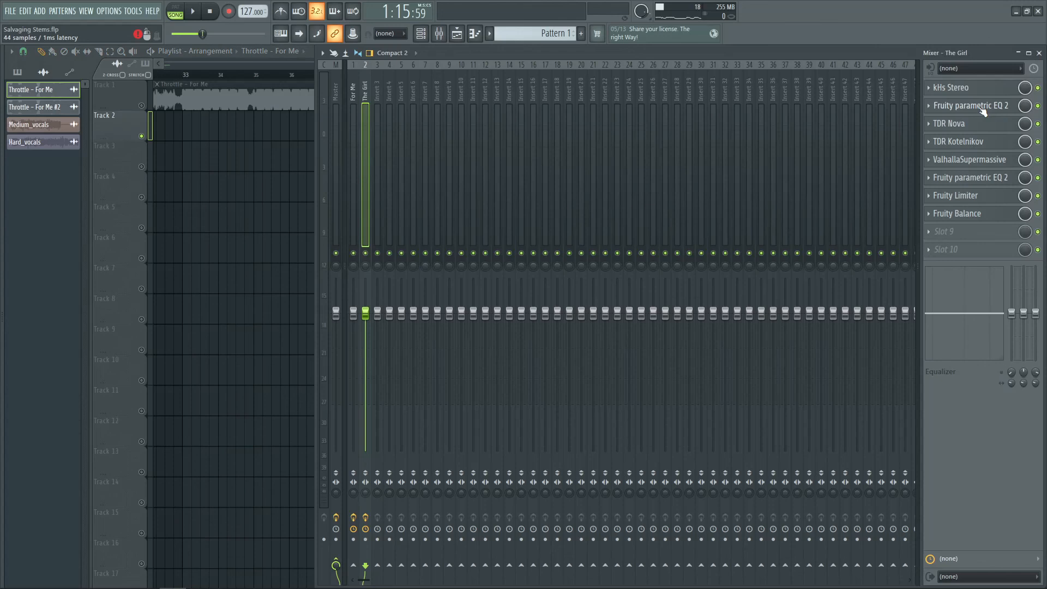
pyautogui.click(983, 109)
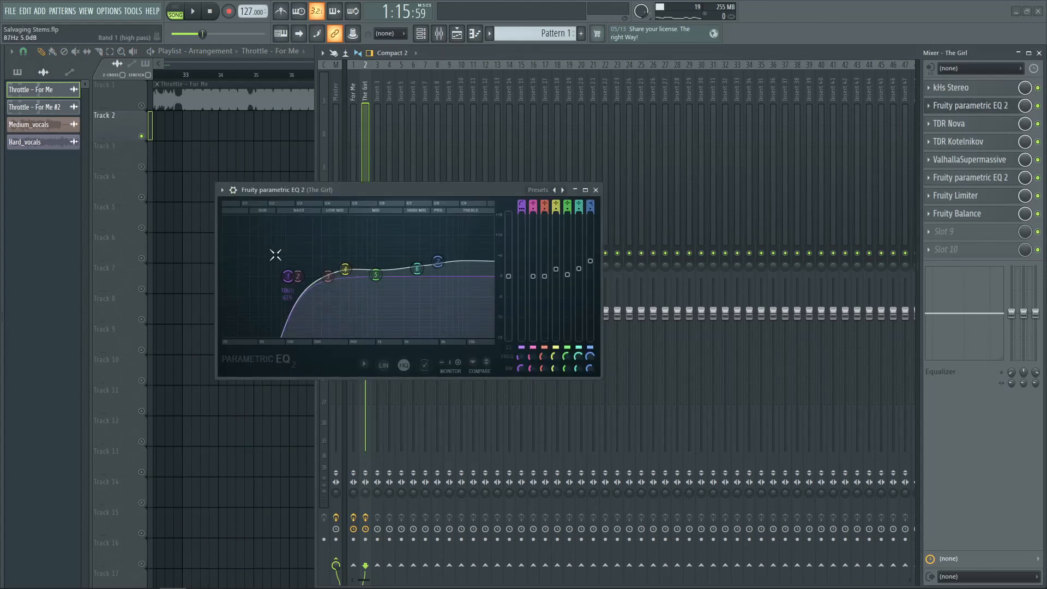
pyautogui.click(597, 190)
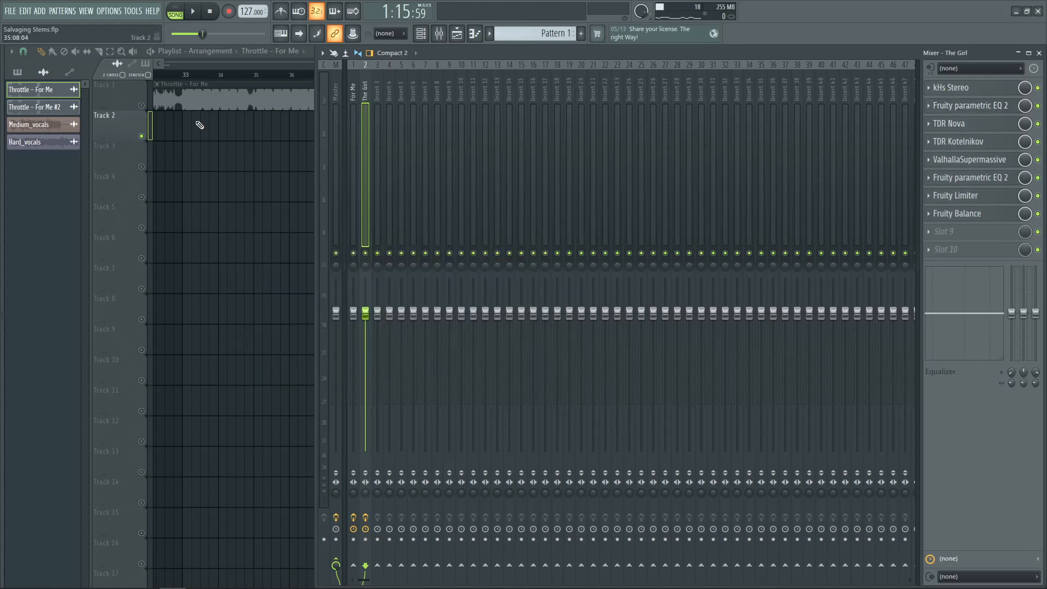
pyautogui.rightClick(141, 105)
pyautogui.scroll(5, 501, 80)
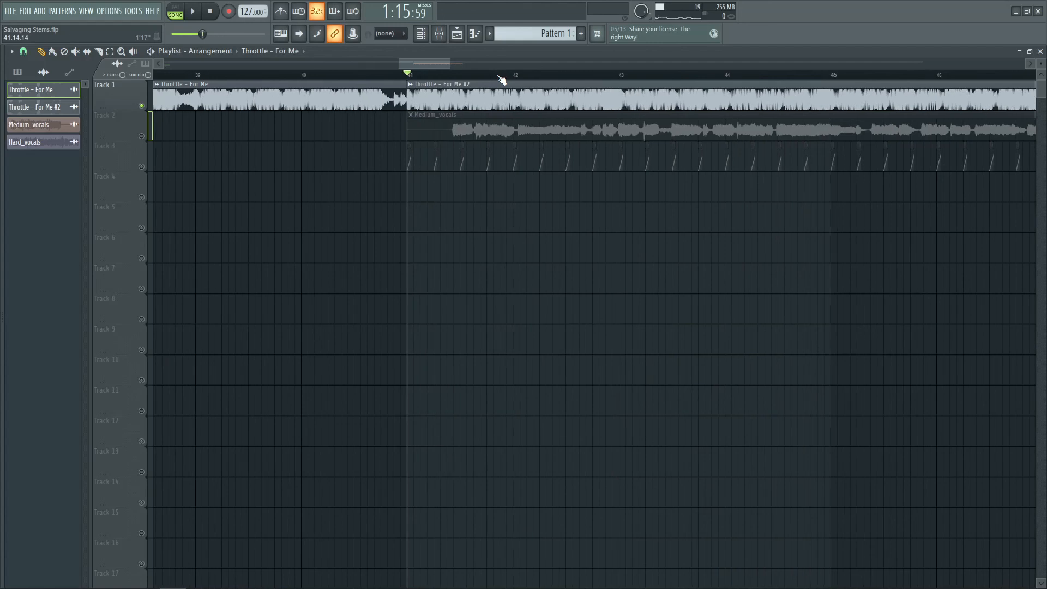
pyautogui.press('space')
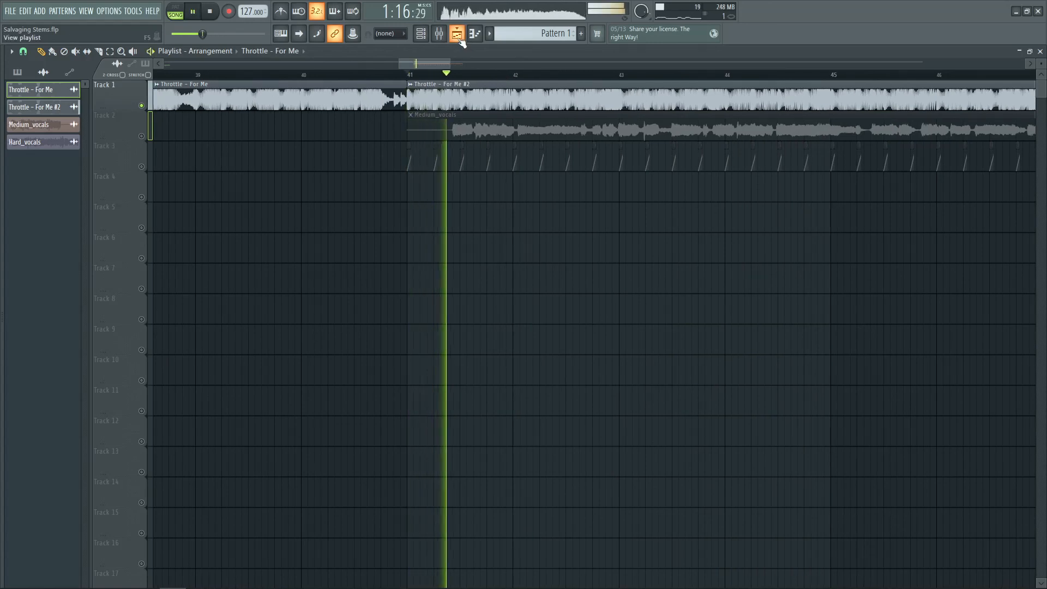
pyautogui.press('space')
# Open and review TDR Nova, TDR Kotelnikov, ValhallaSupermassive and Fruity Limiter on The Girl insert
pyautogui.click(457, 42)
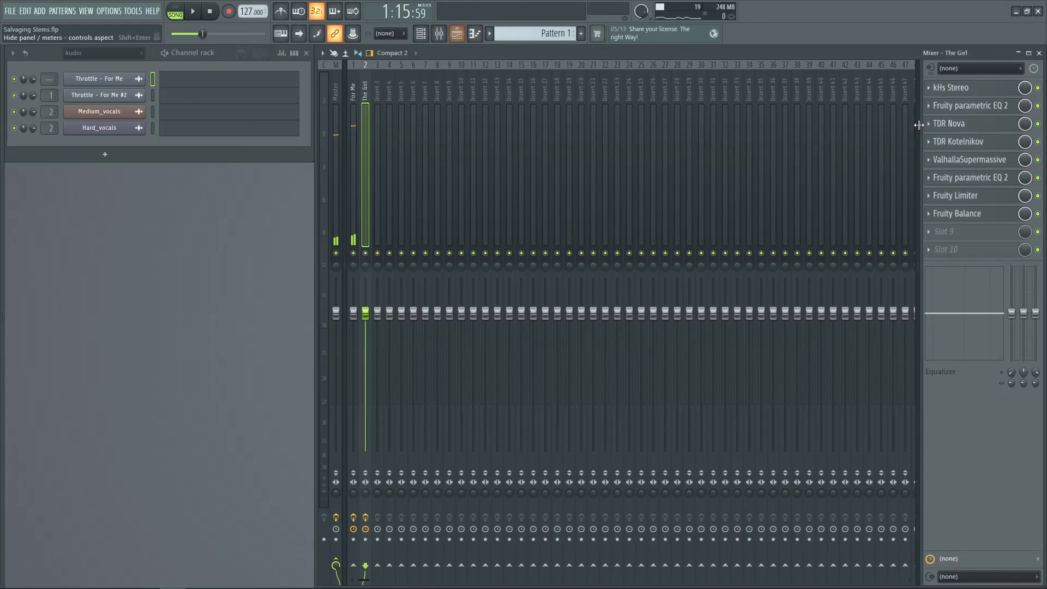
pyautogui.click(953, 109)
pyautogui.click(954, 110)
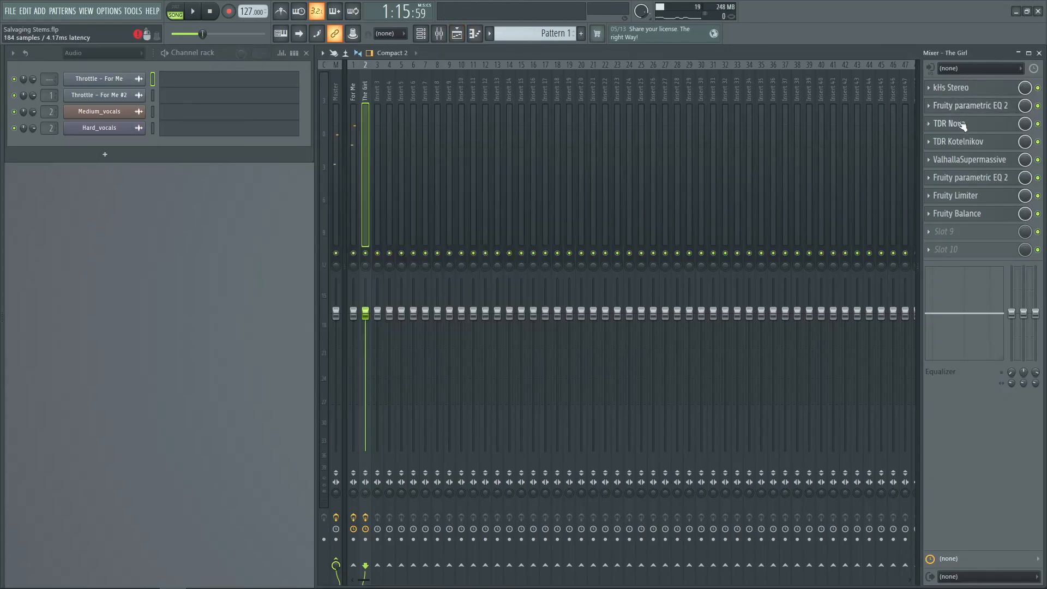
pyautogui.click(954, 123)
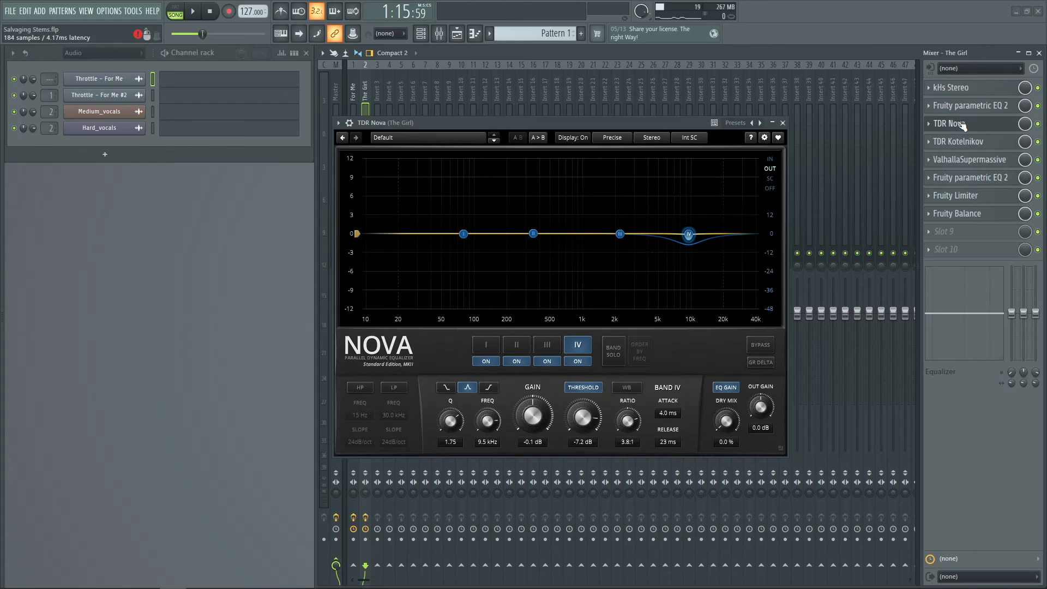
pyautogui.click(961, 125)
pyautogui.click(965, 142)
pyautogui.click(966, 143)
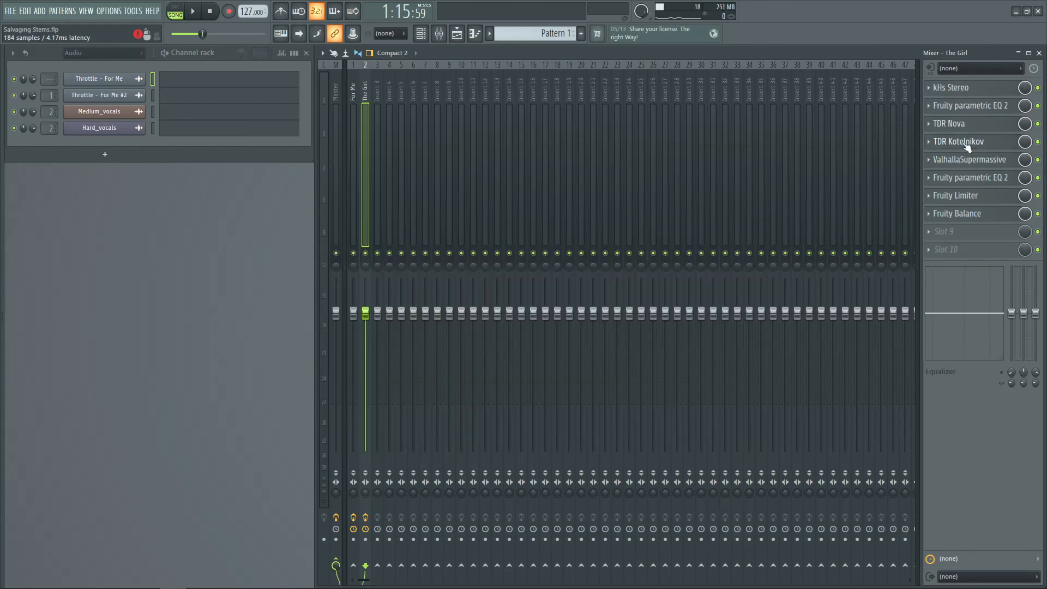
pyautogui.click(963, 142)
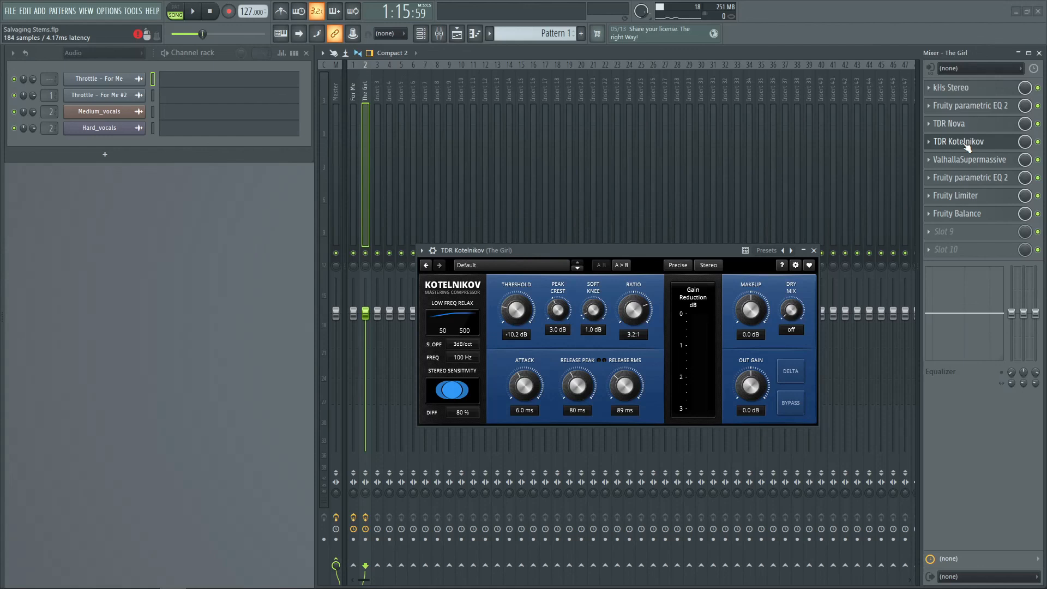
pyautogui.click(966, 145)
pyautogui.click(967, 160)
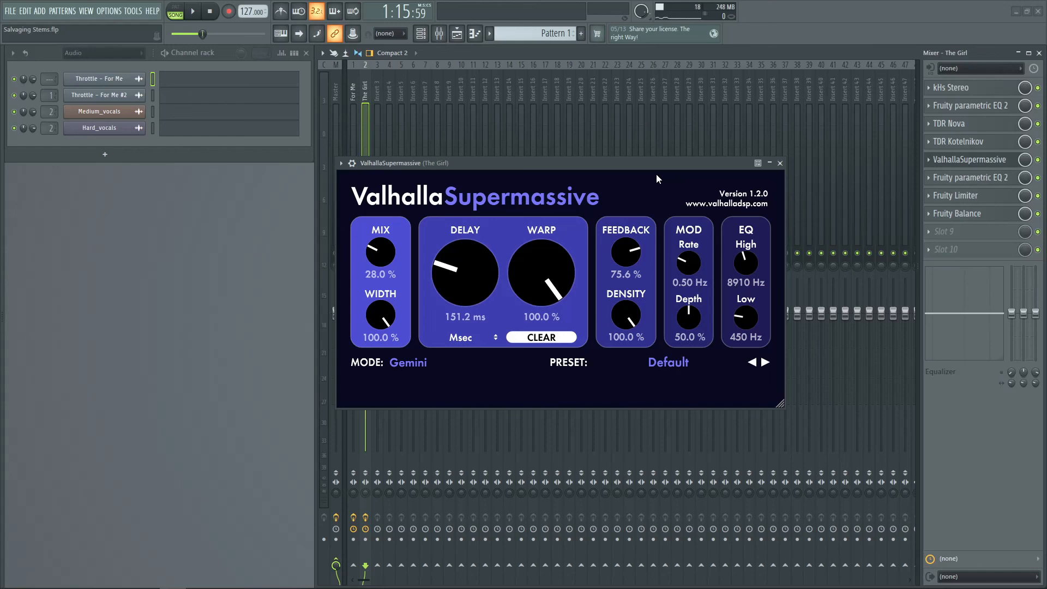
pyautogui.click(780, 163)
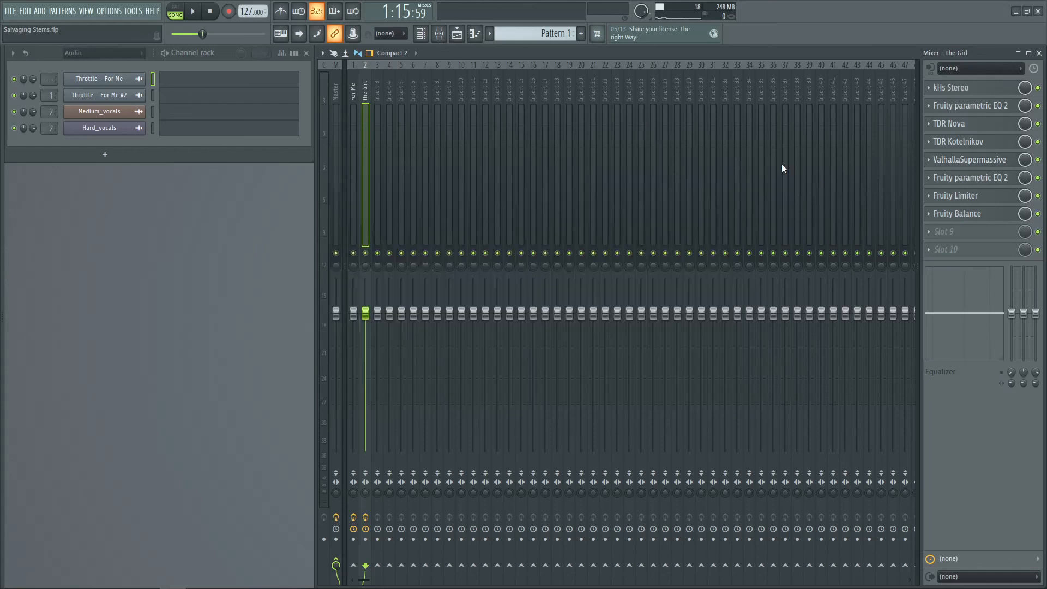
pyautogui.click(954, 196)
pyautogui.click(954, 197)
# Open the For Me insert's parametric EQ and unsolo the playlist tracks
pyautogui.click(356, 187)
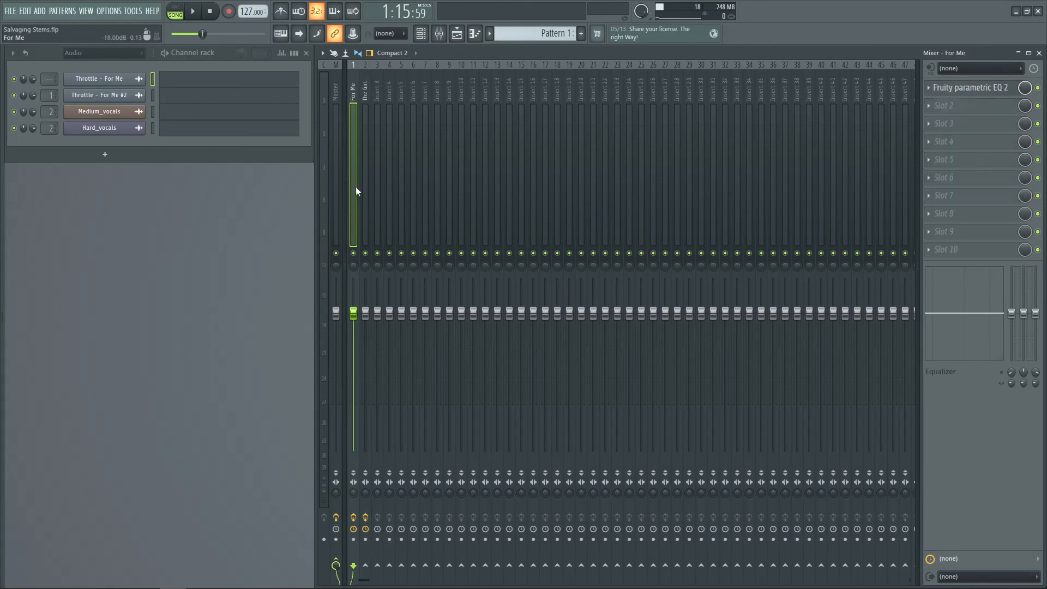
pyautogui.click(959, 88)
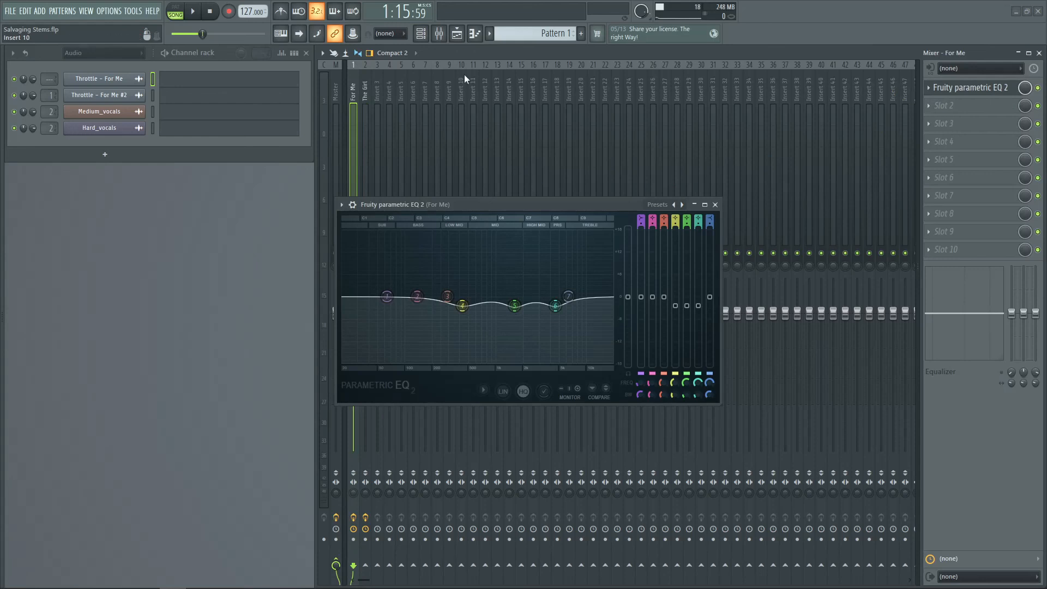
pyautogui.click(367, 111)
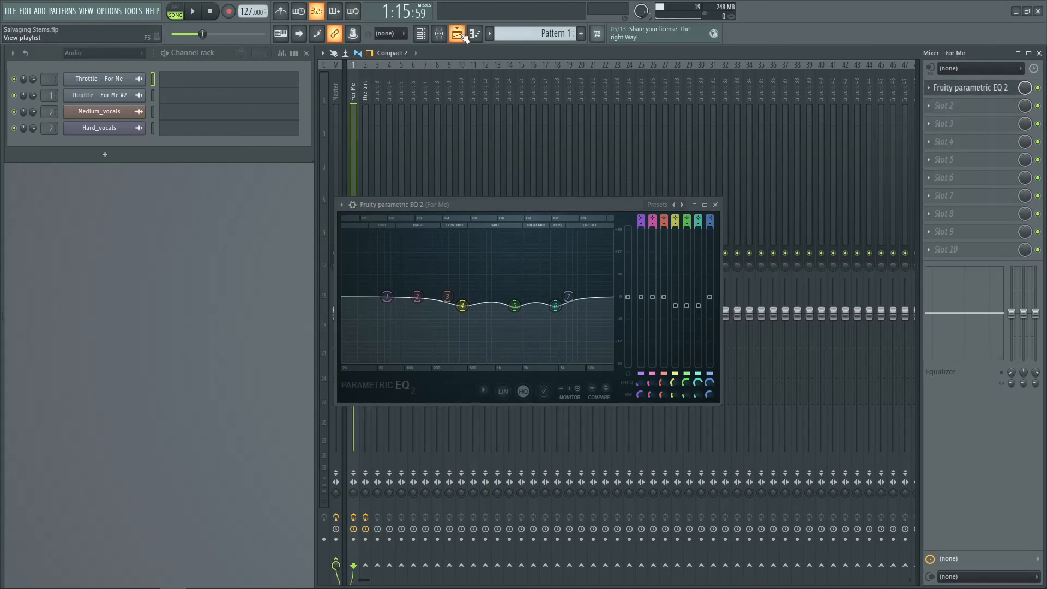
pyautogui.click(457, 34)
pyautogui.click(142, 136)
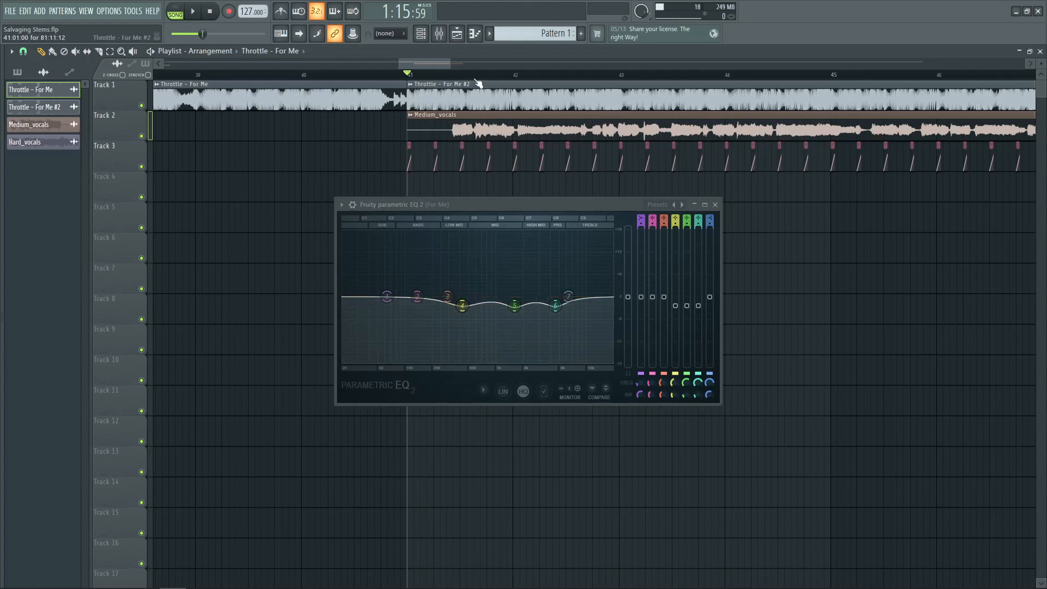
pyautogui.click(456, 34)
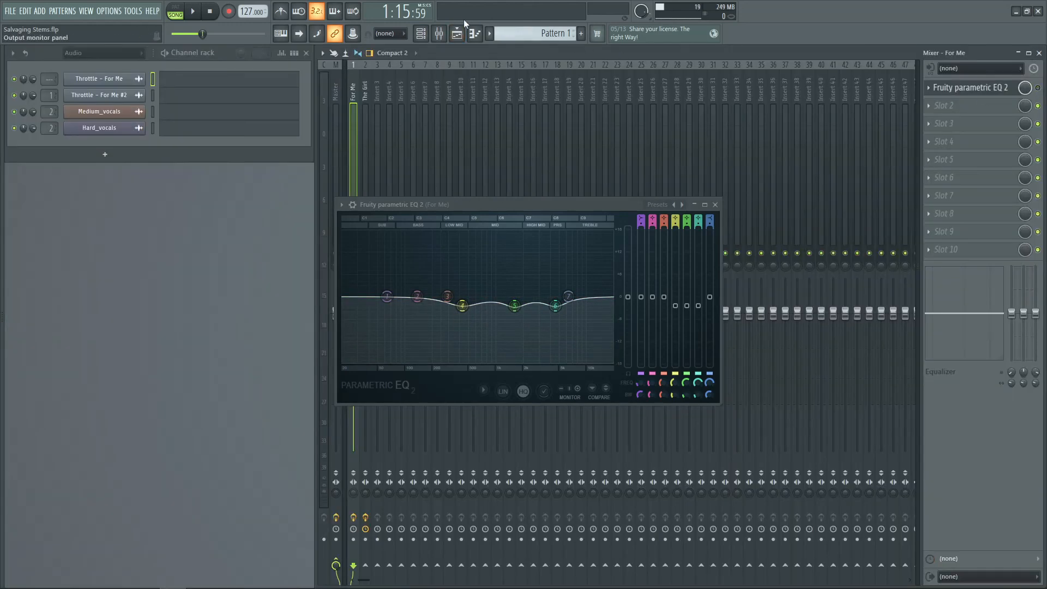
pyautogui.click(457, 33)
# Play the arrangement while toggling the For Me EQ on and off, then save the project
pyautogui.press('space')
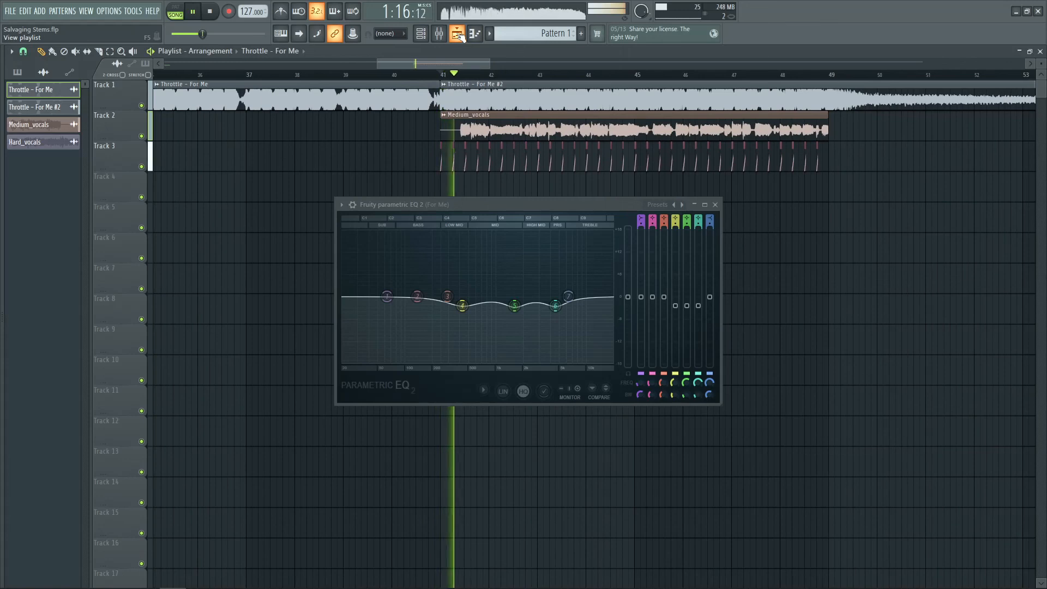
pyautogui.click(459, 35)
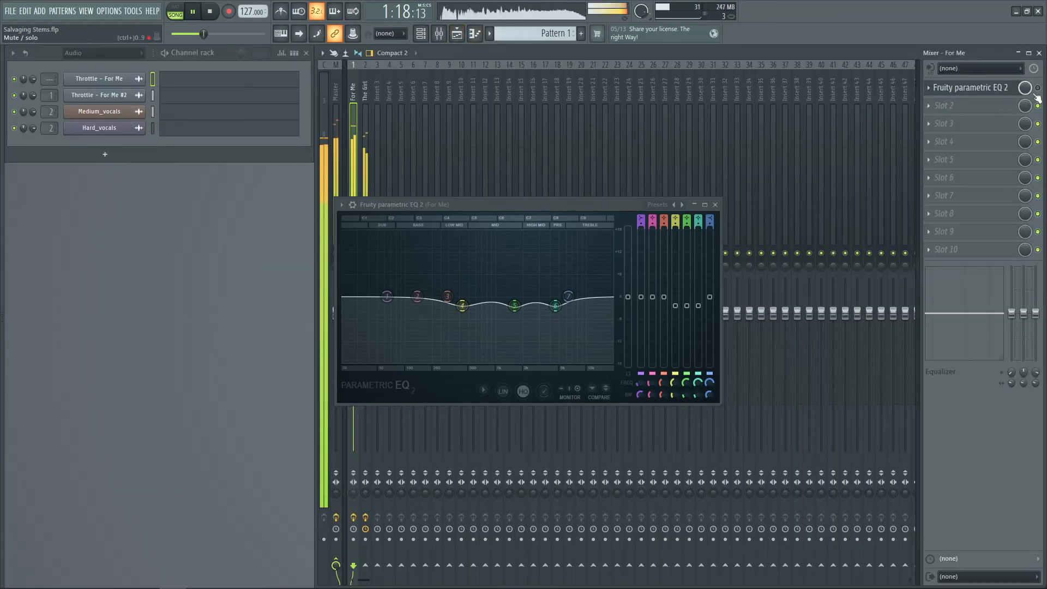
pyautogui.click(1038, 88)
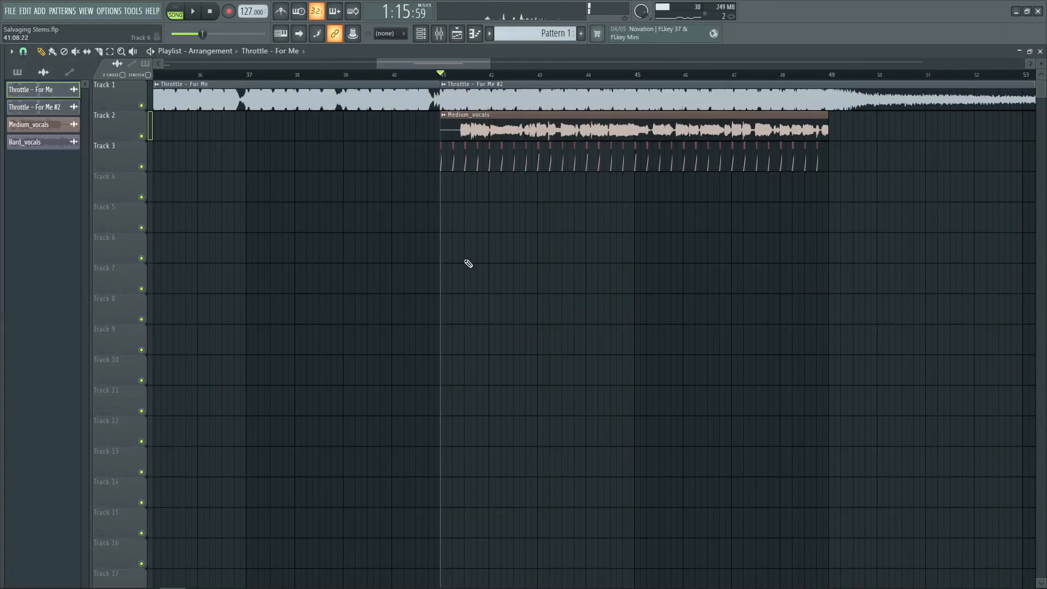
pyautogui.hotkey('ctrl', 's')
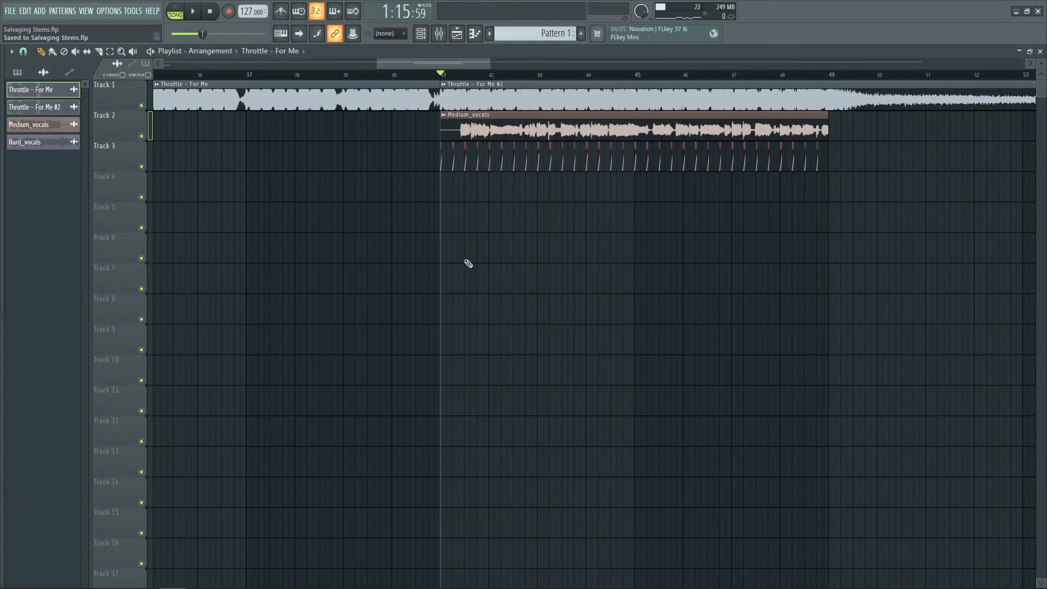